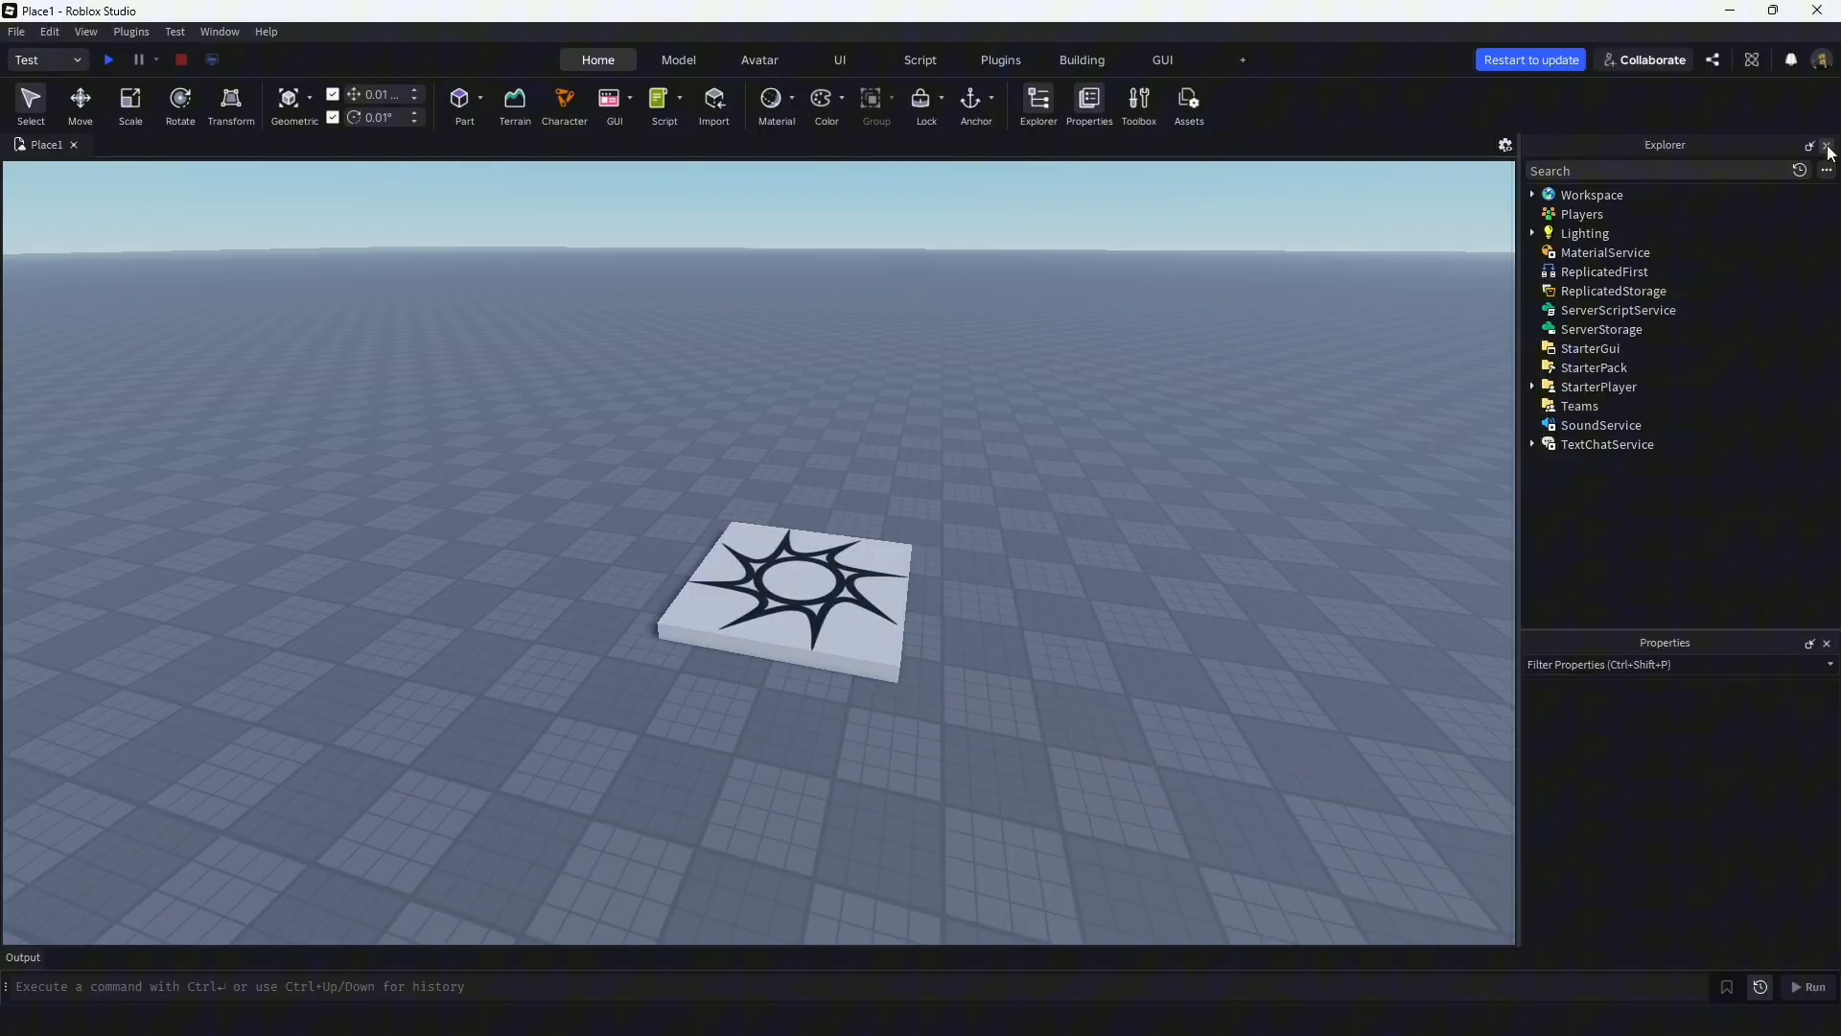
# Close the Explorer and Properties windows
pyautogui.click(1828, 146)
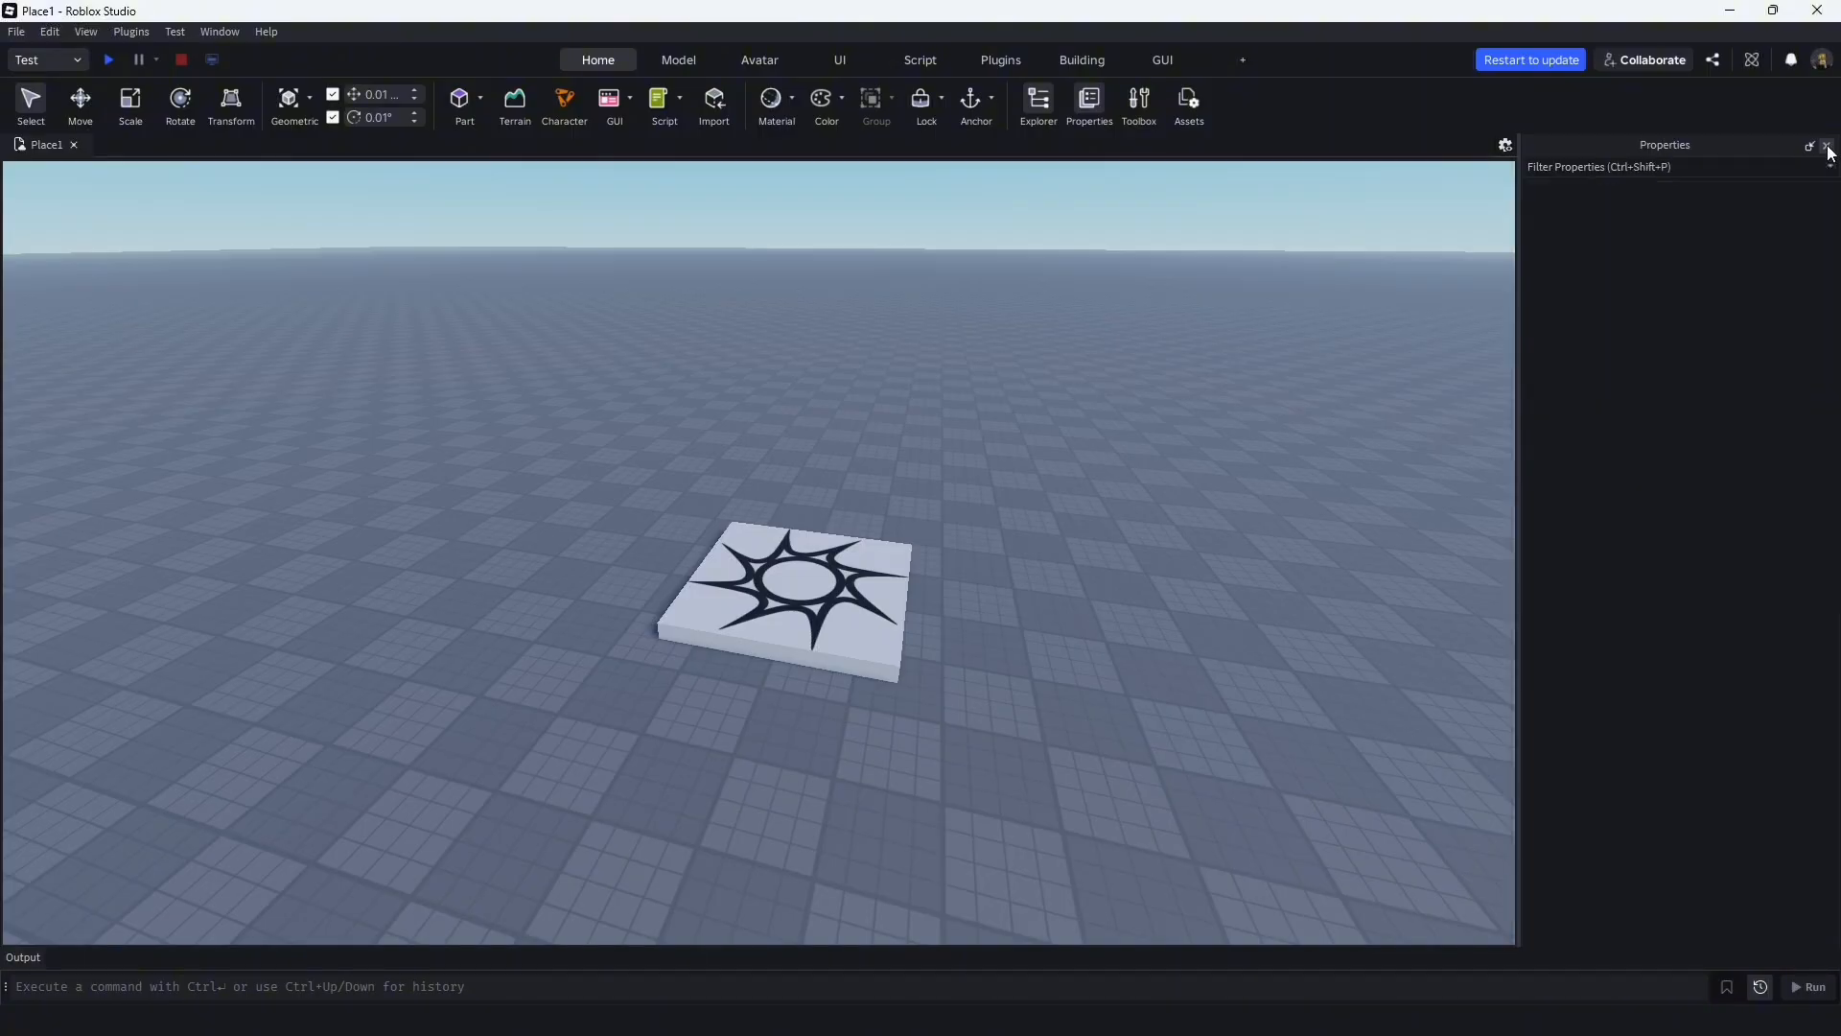
pyautogui.click(1828, 146)
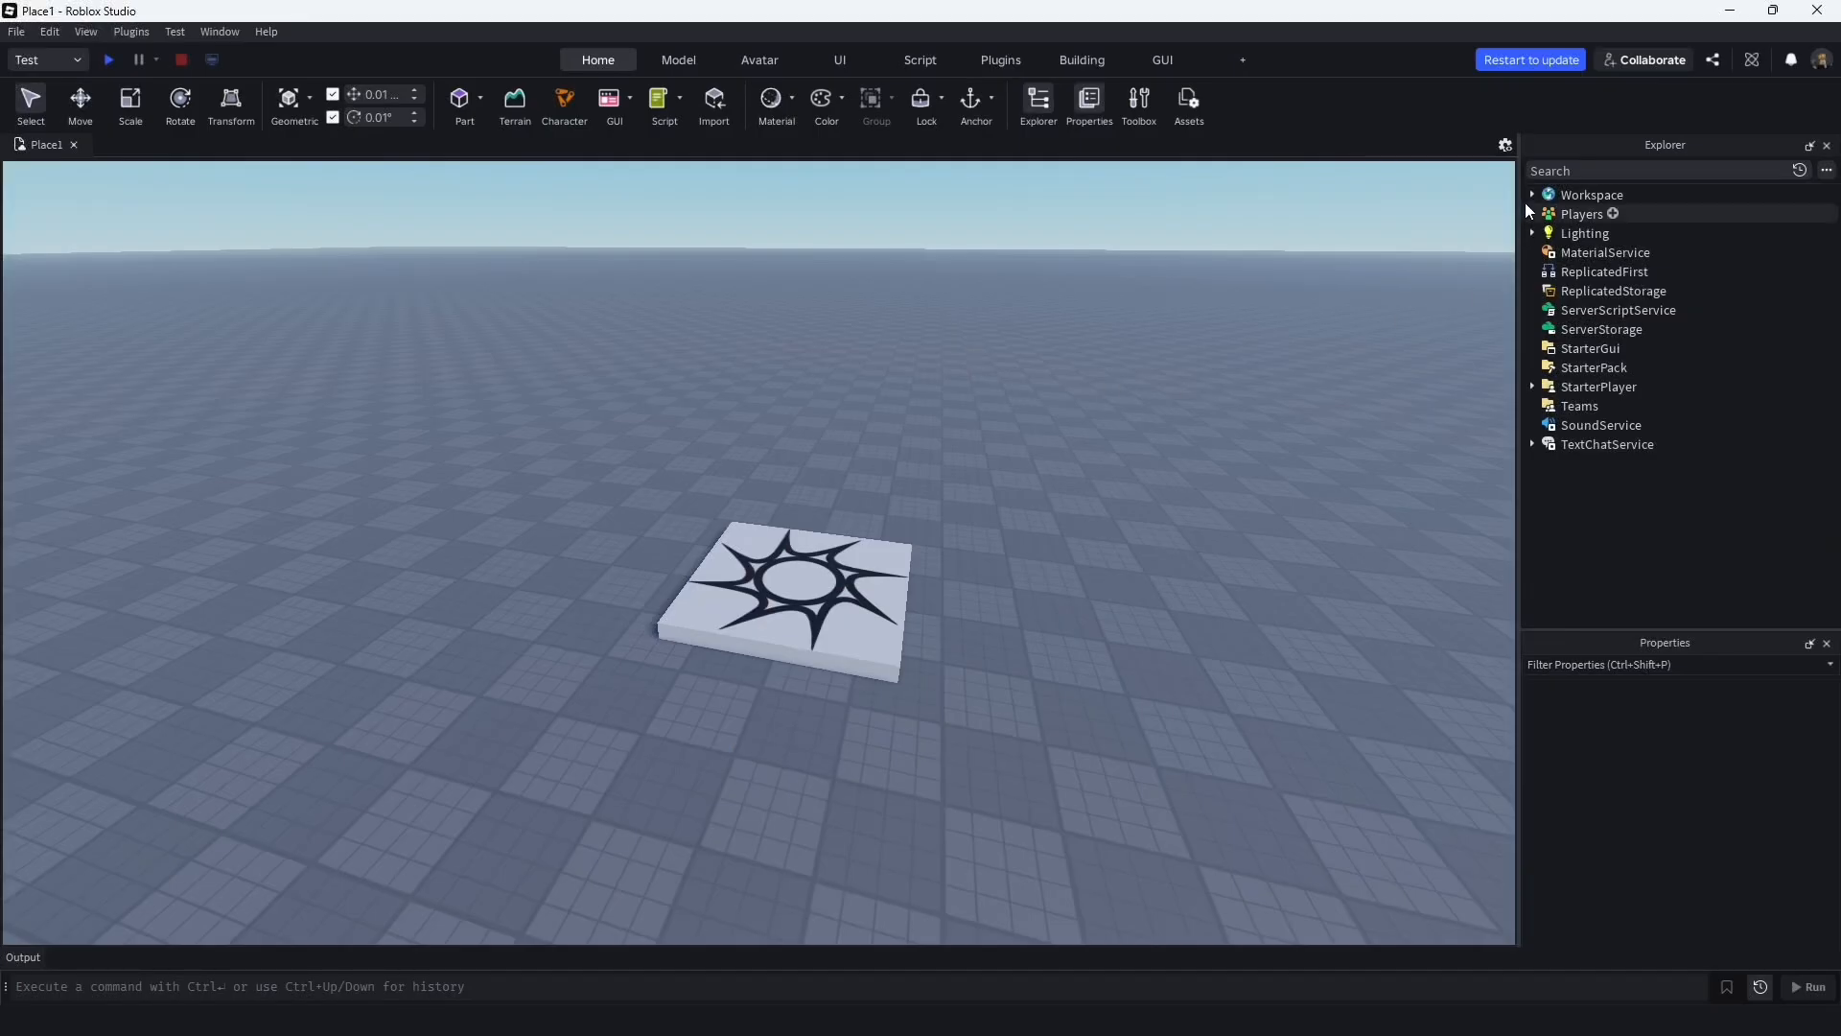
# Examine the Workspace, Players and Lighting services and the objects nested inside them
pyautogui.click(1531, 195)
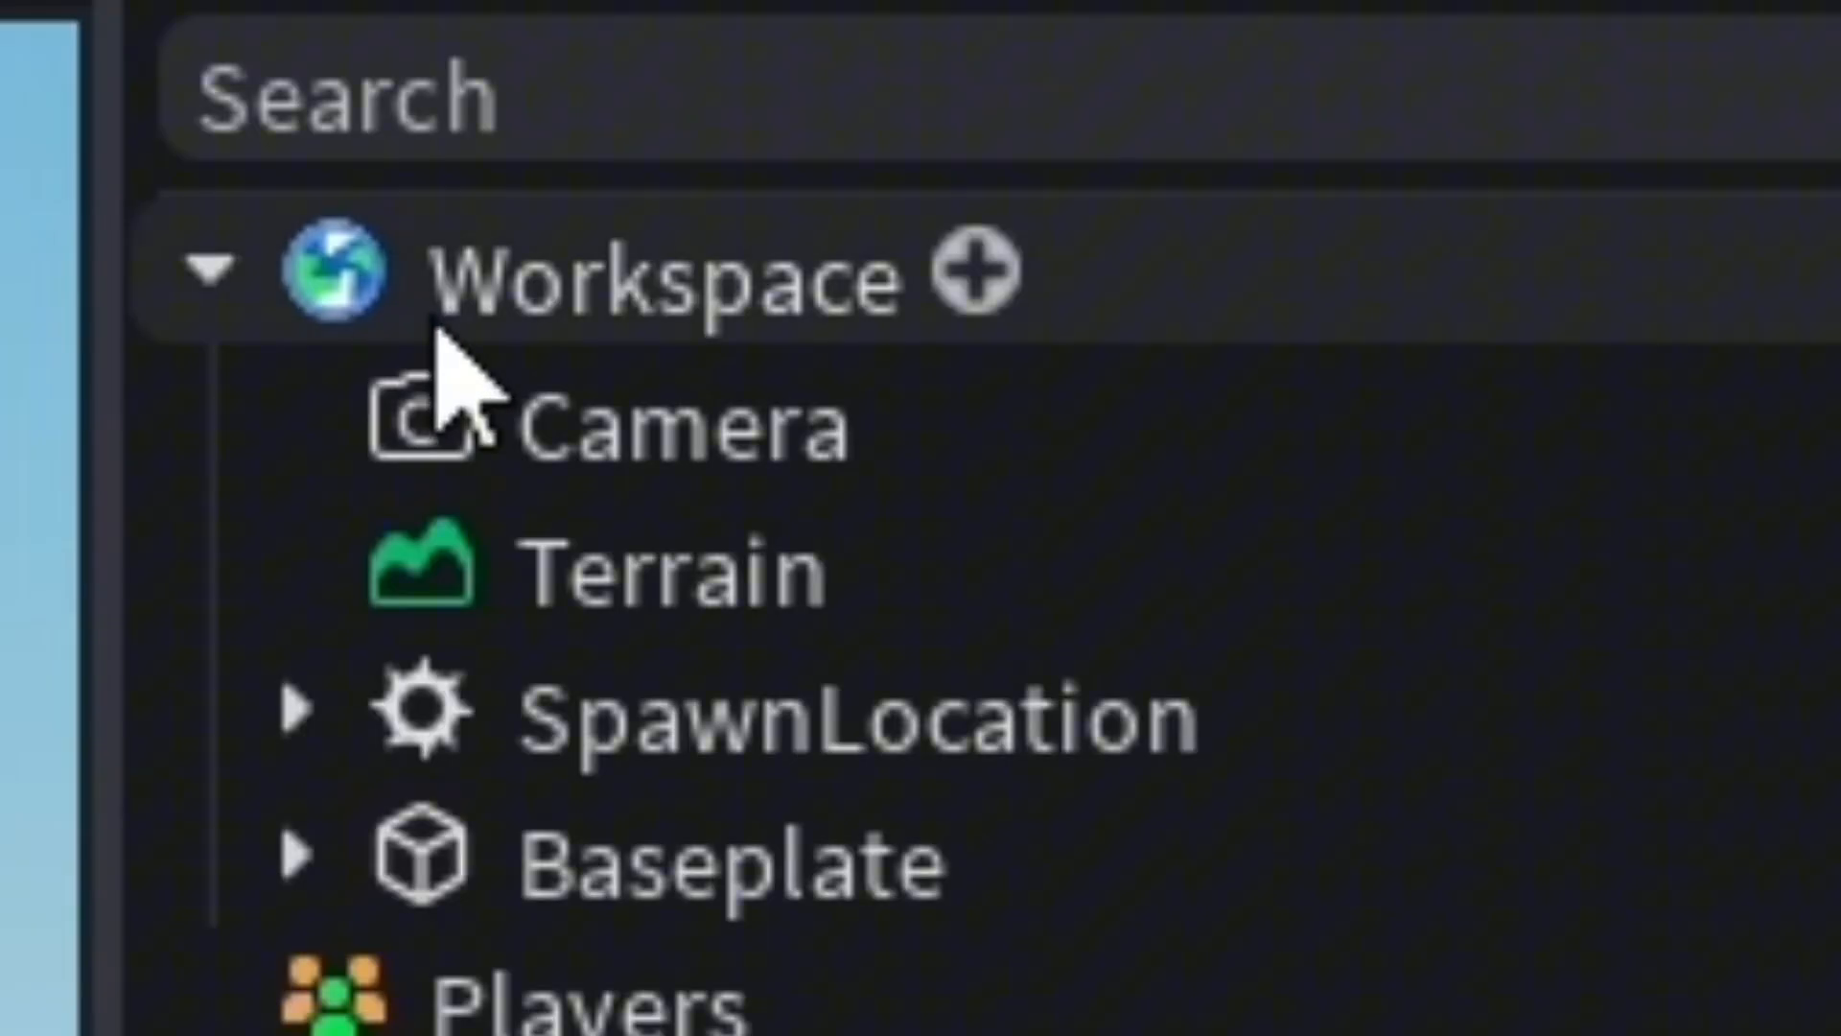
pyautogui.click(1563, 198)
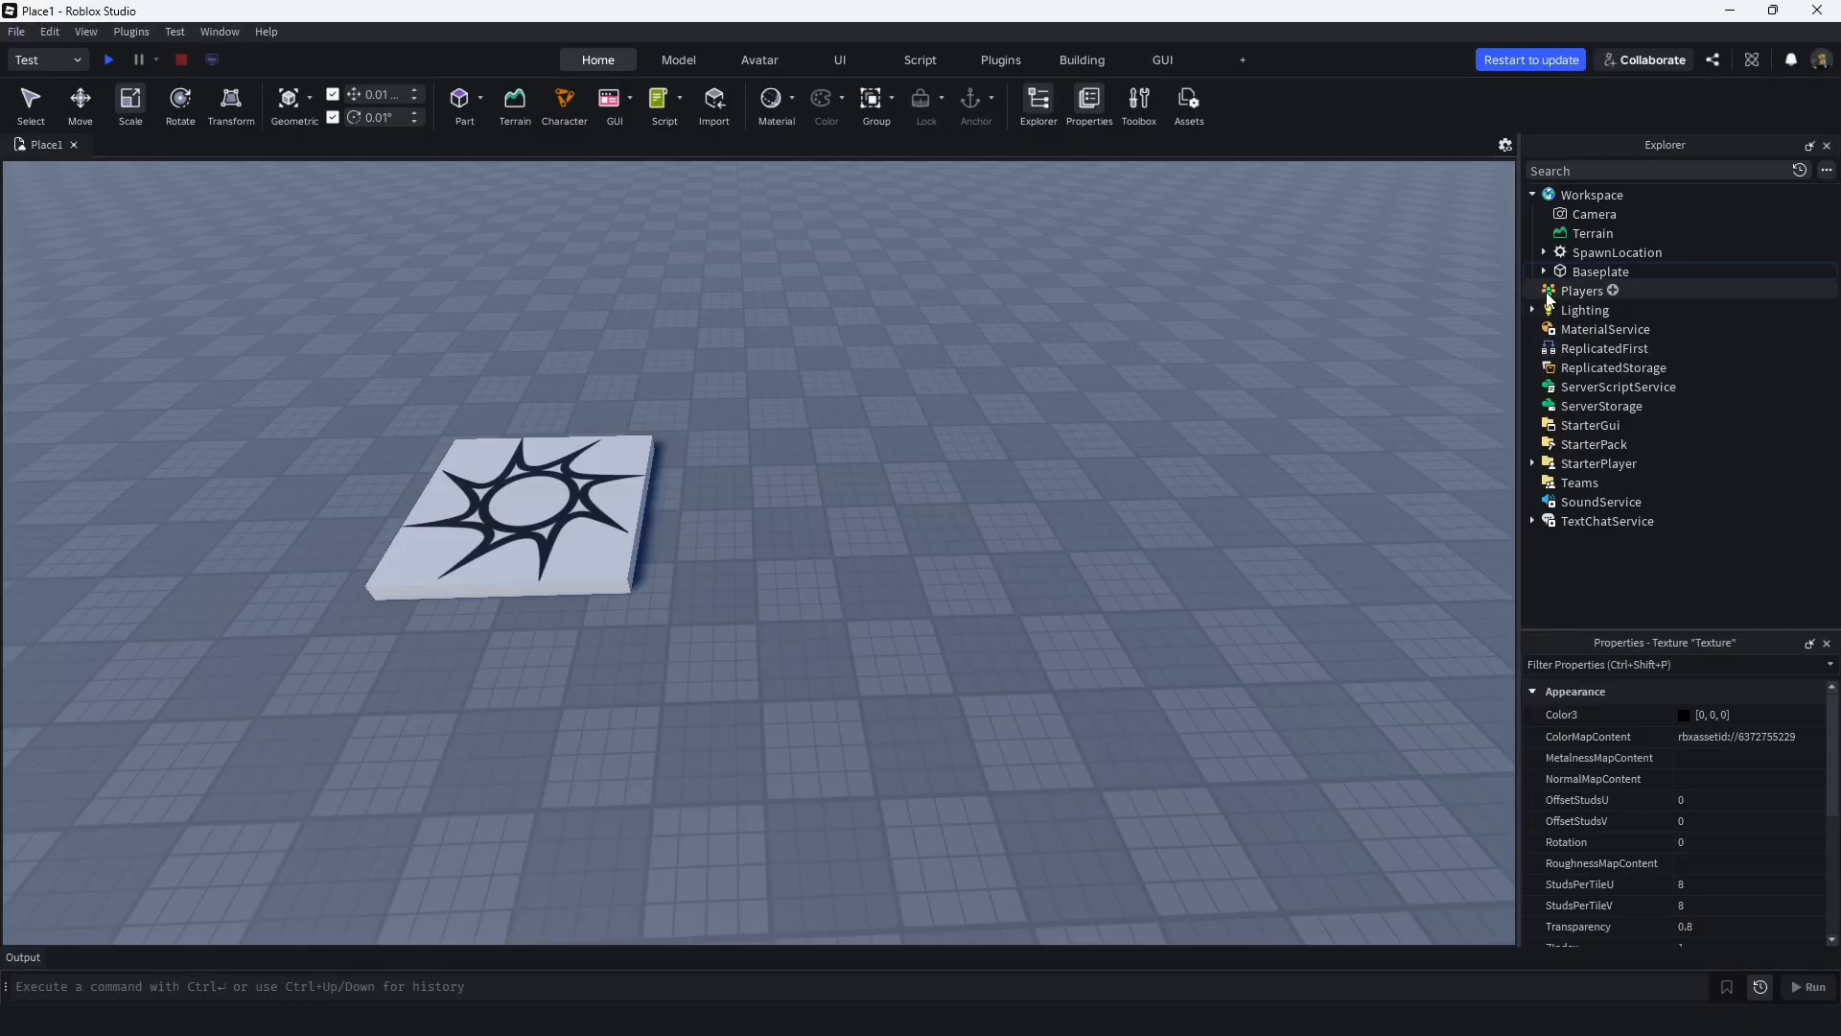
pyautogui.click(1548, 293)
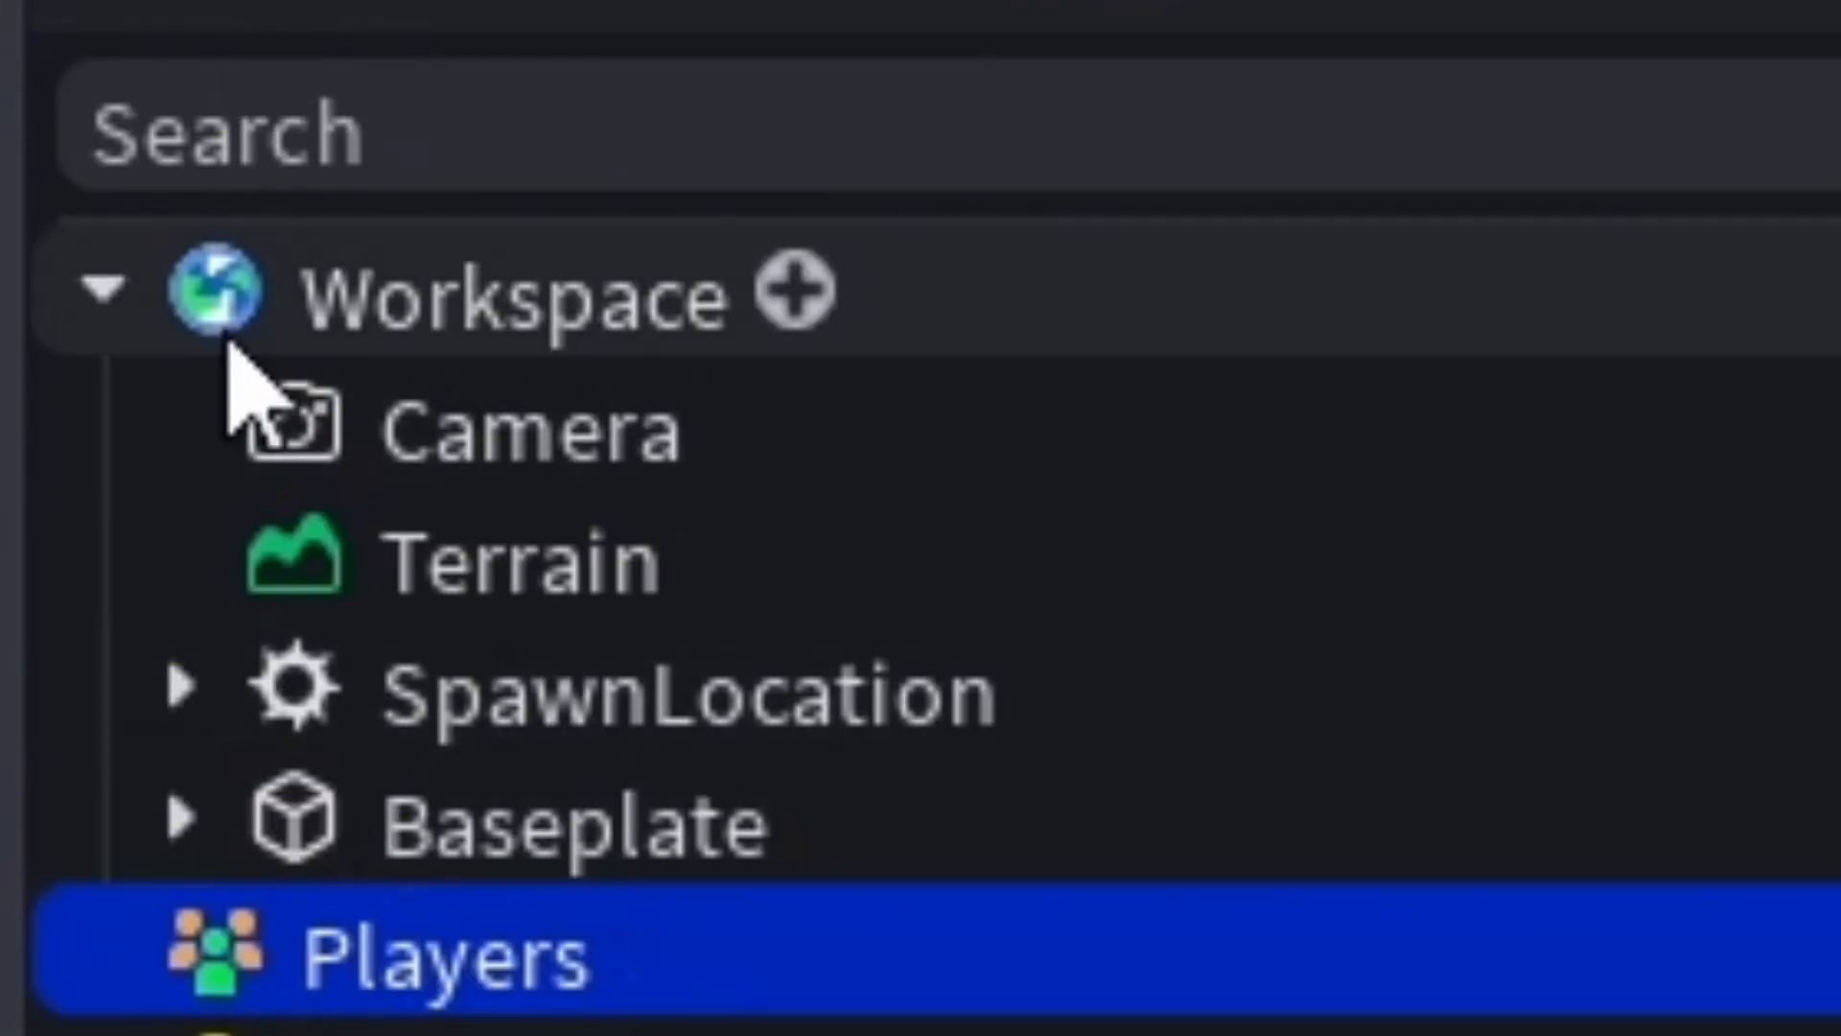
pyautogui.click(106, 288)
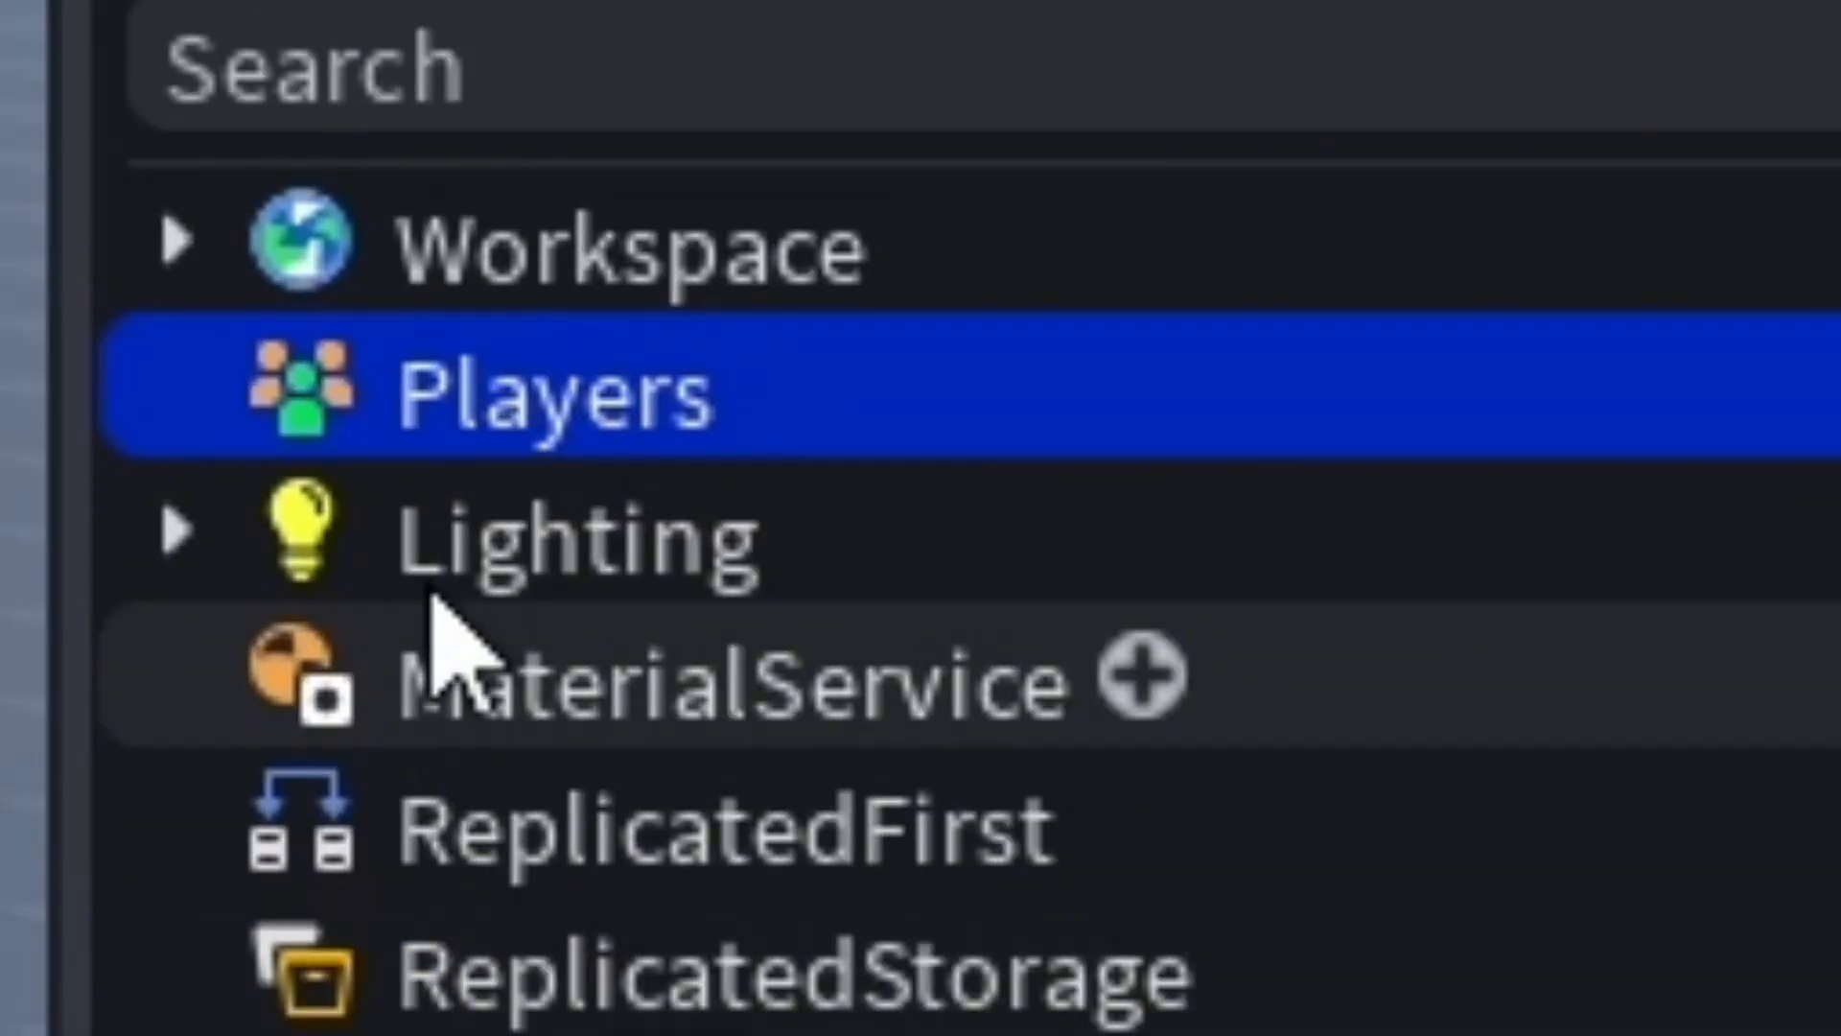
pyautogui.click(205, 527)
pyautogui.click(182, 531)
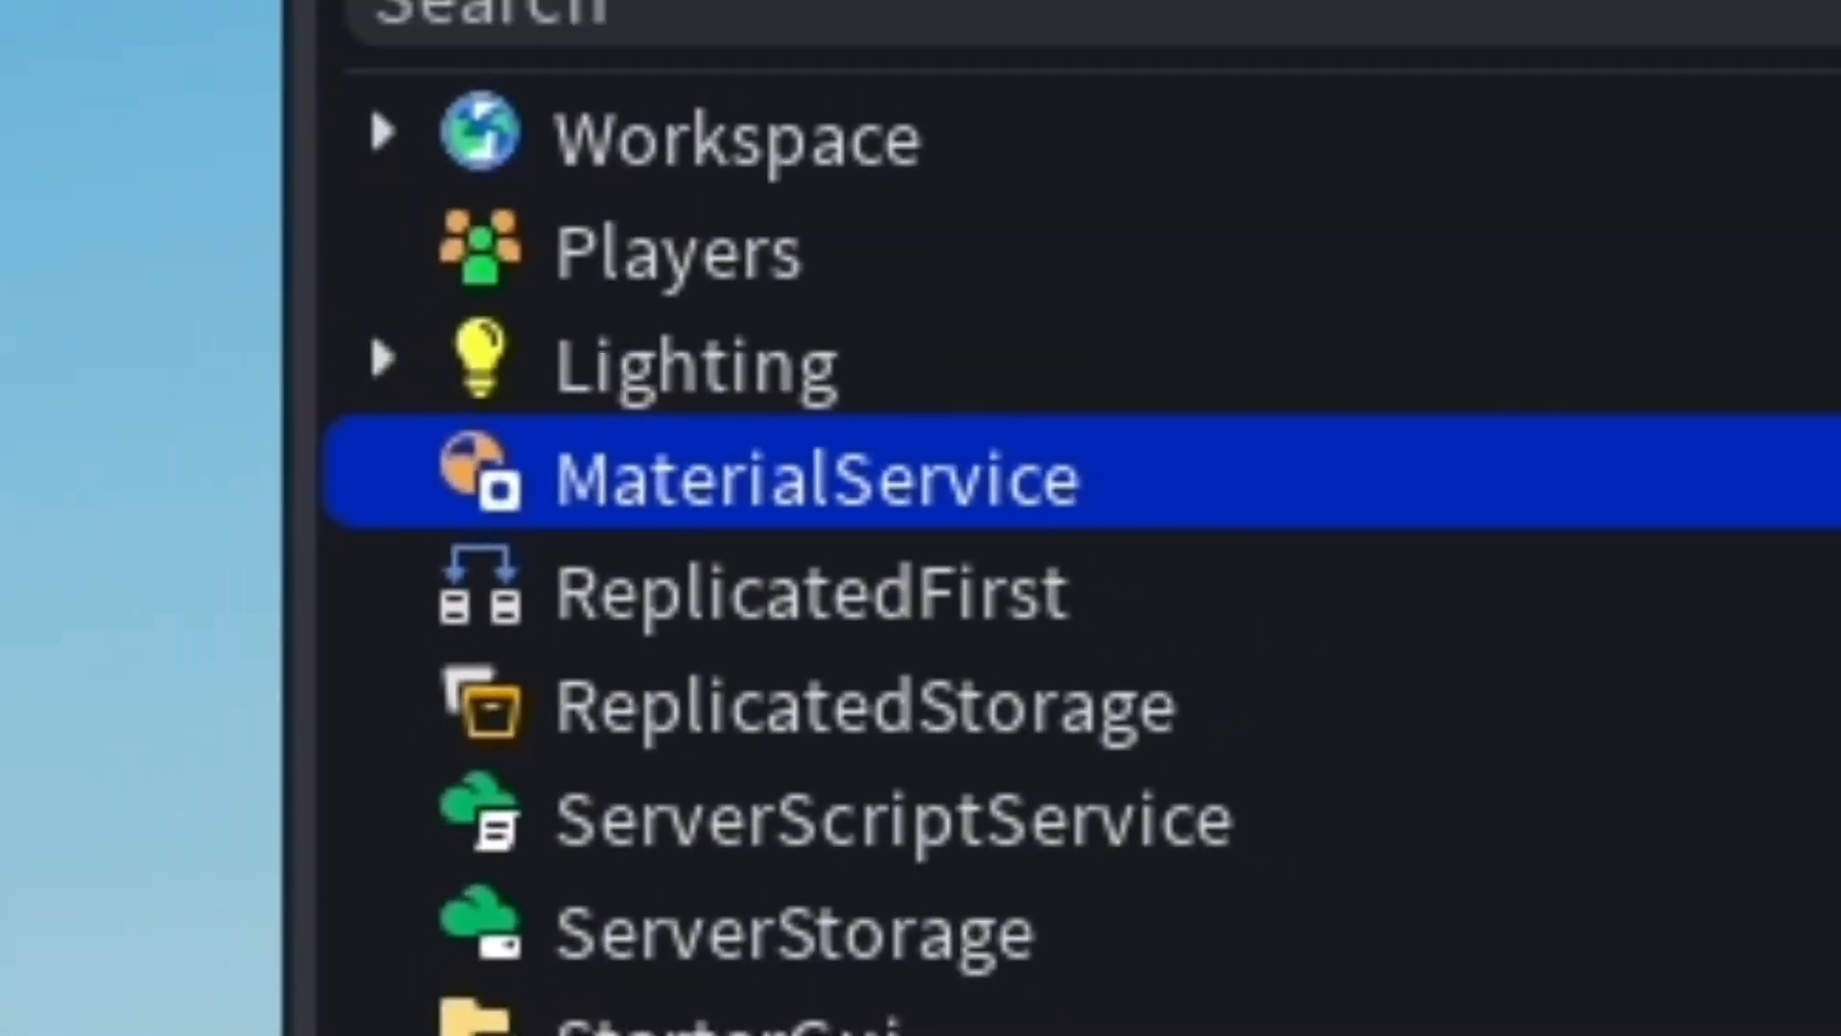
# Look through the full list of Material Overrides in the properties of MaterialService
pyautogui.scroll(-10, 1736, 740)
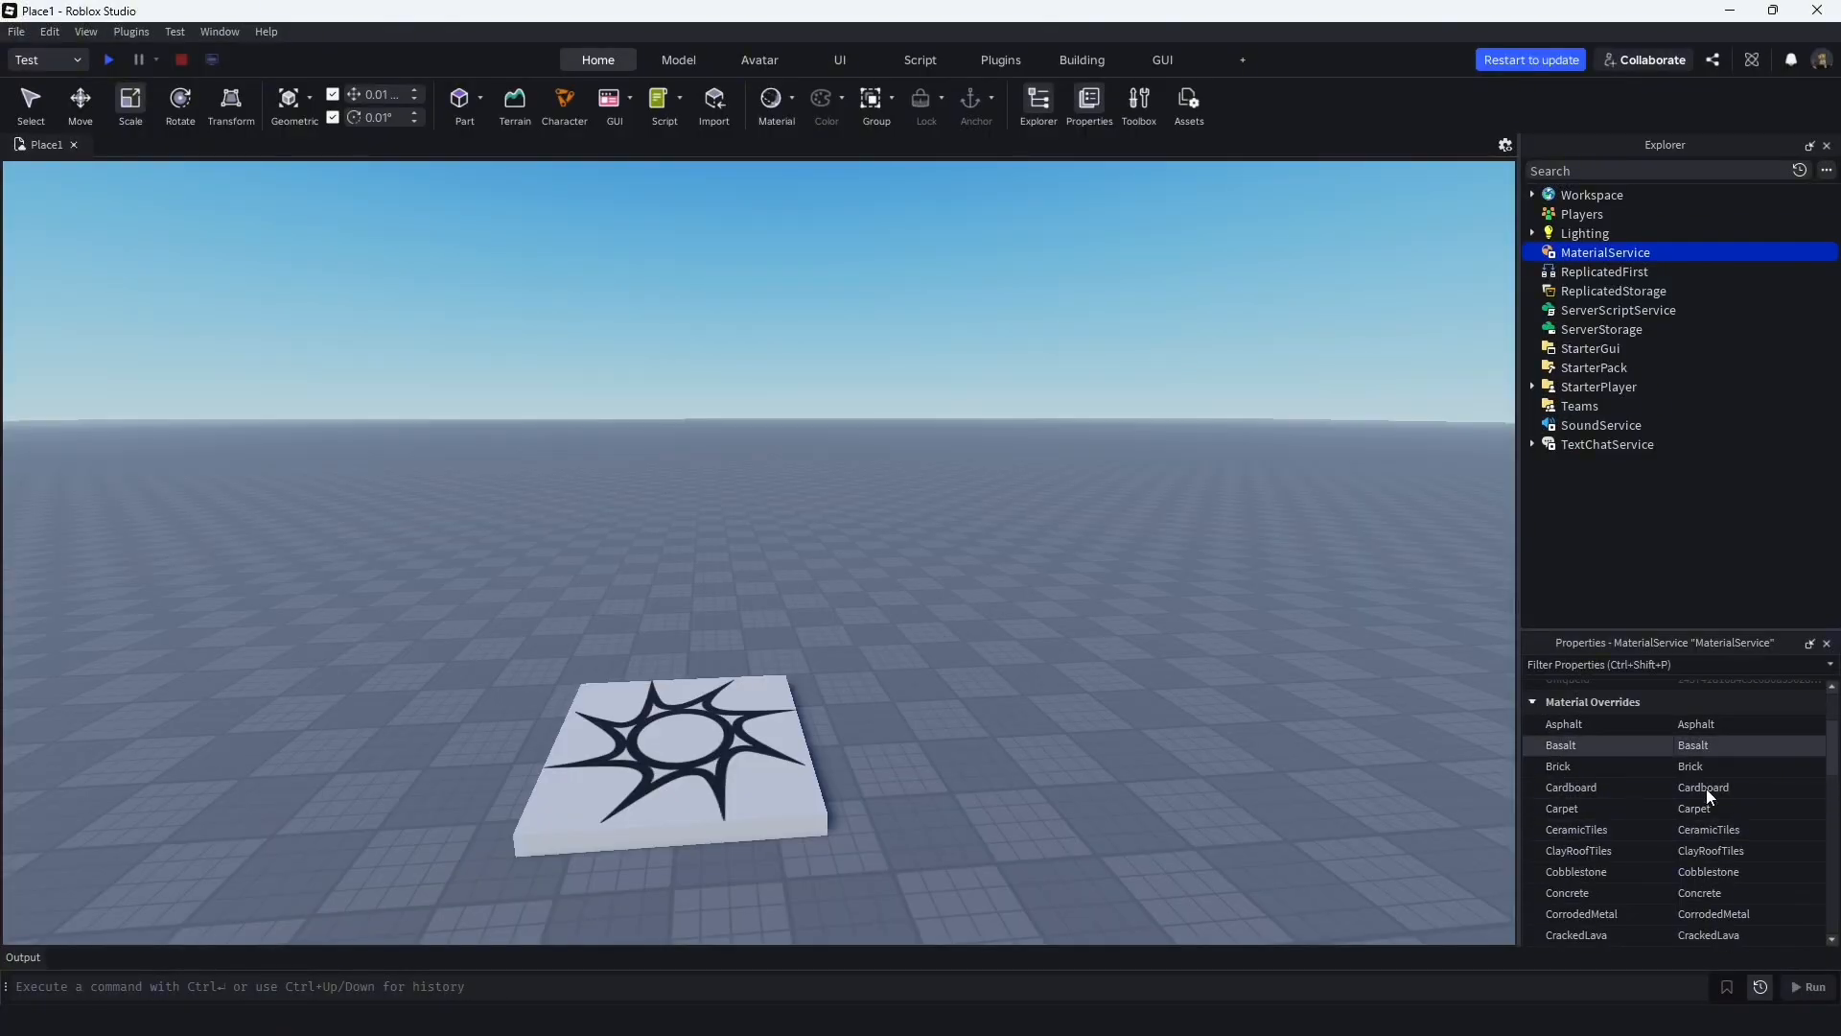
pyautogui.scroll(-10, 1688, 777)
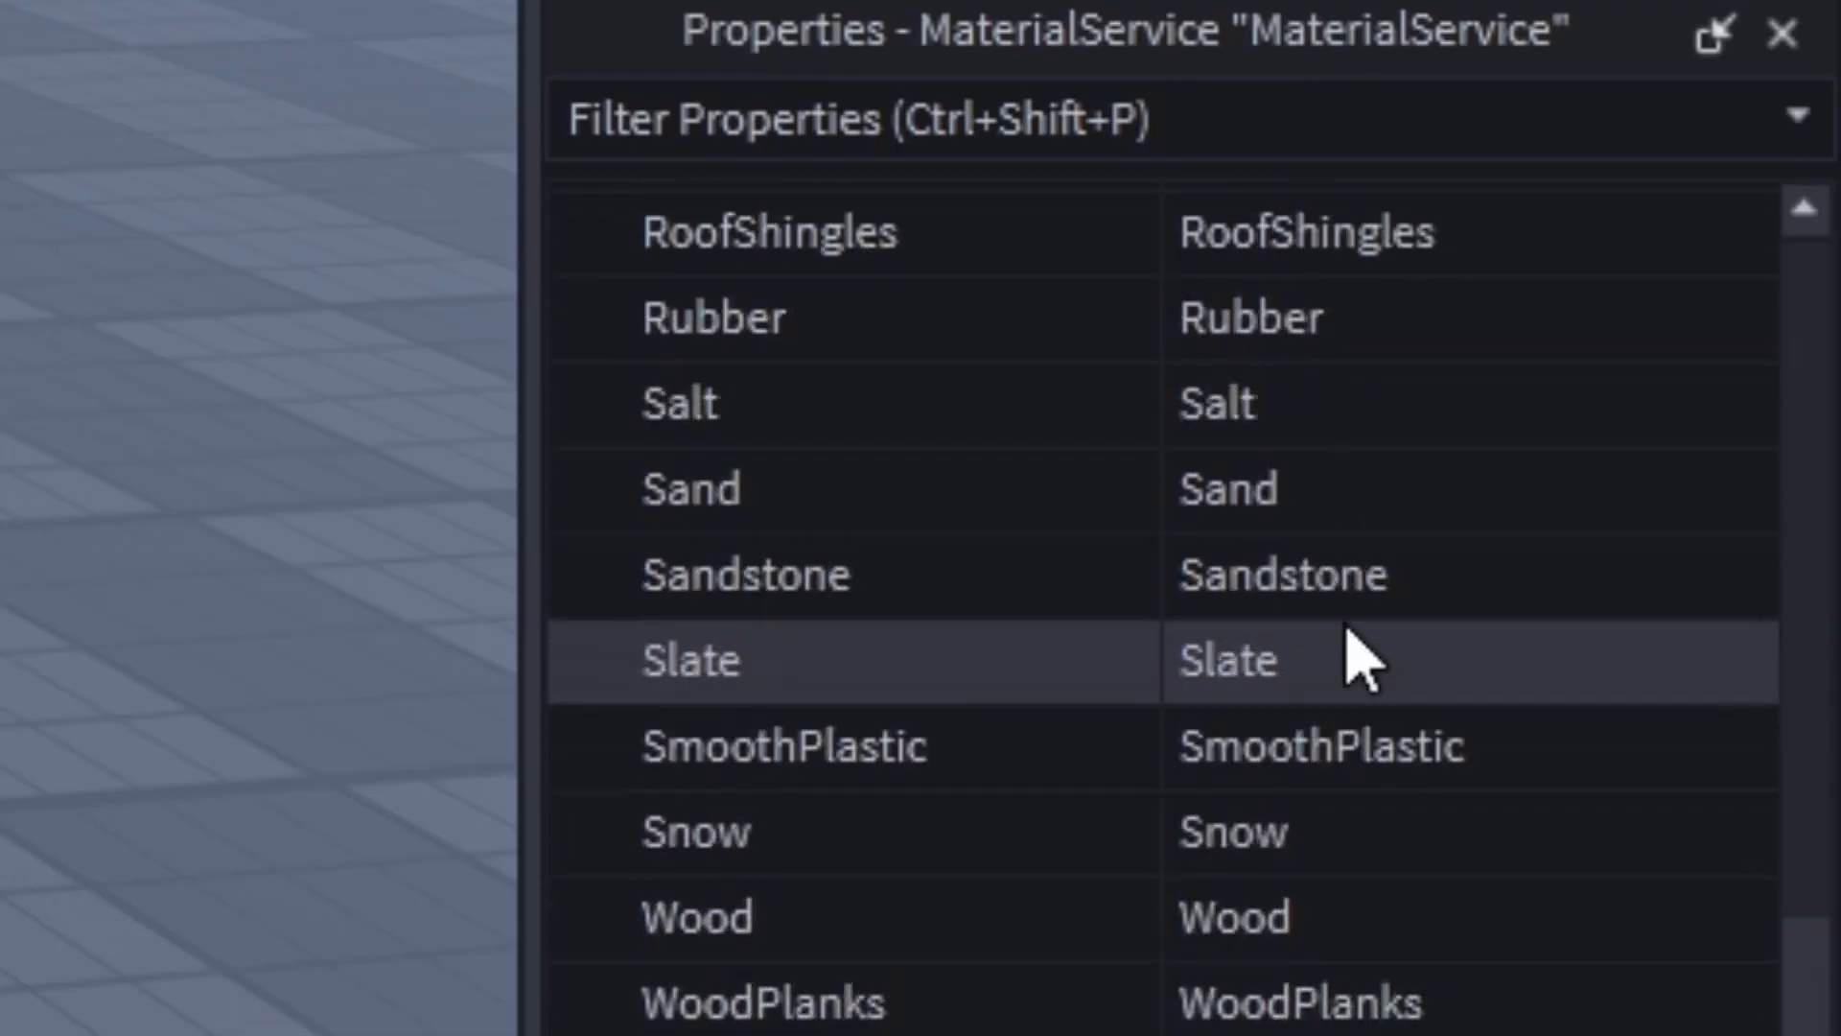
pyautogui.scroll(-3, 1353, 623)
# Insert a Folder into ReplicatedStorage
pyautogui.click(384, 403)
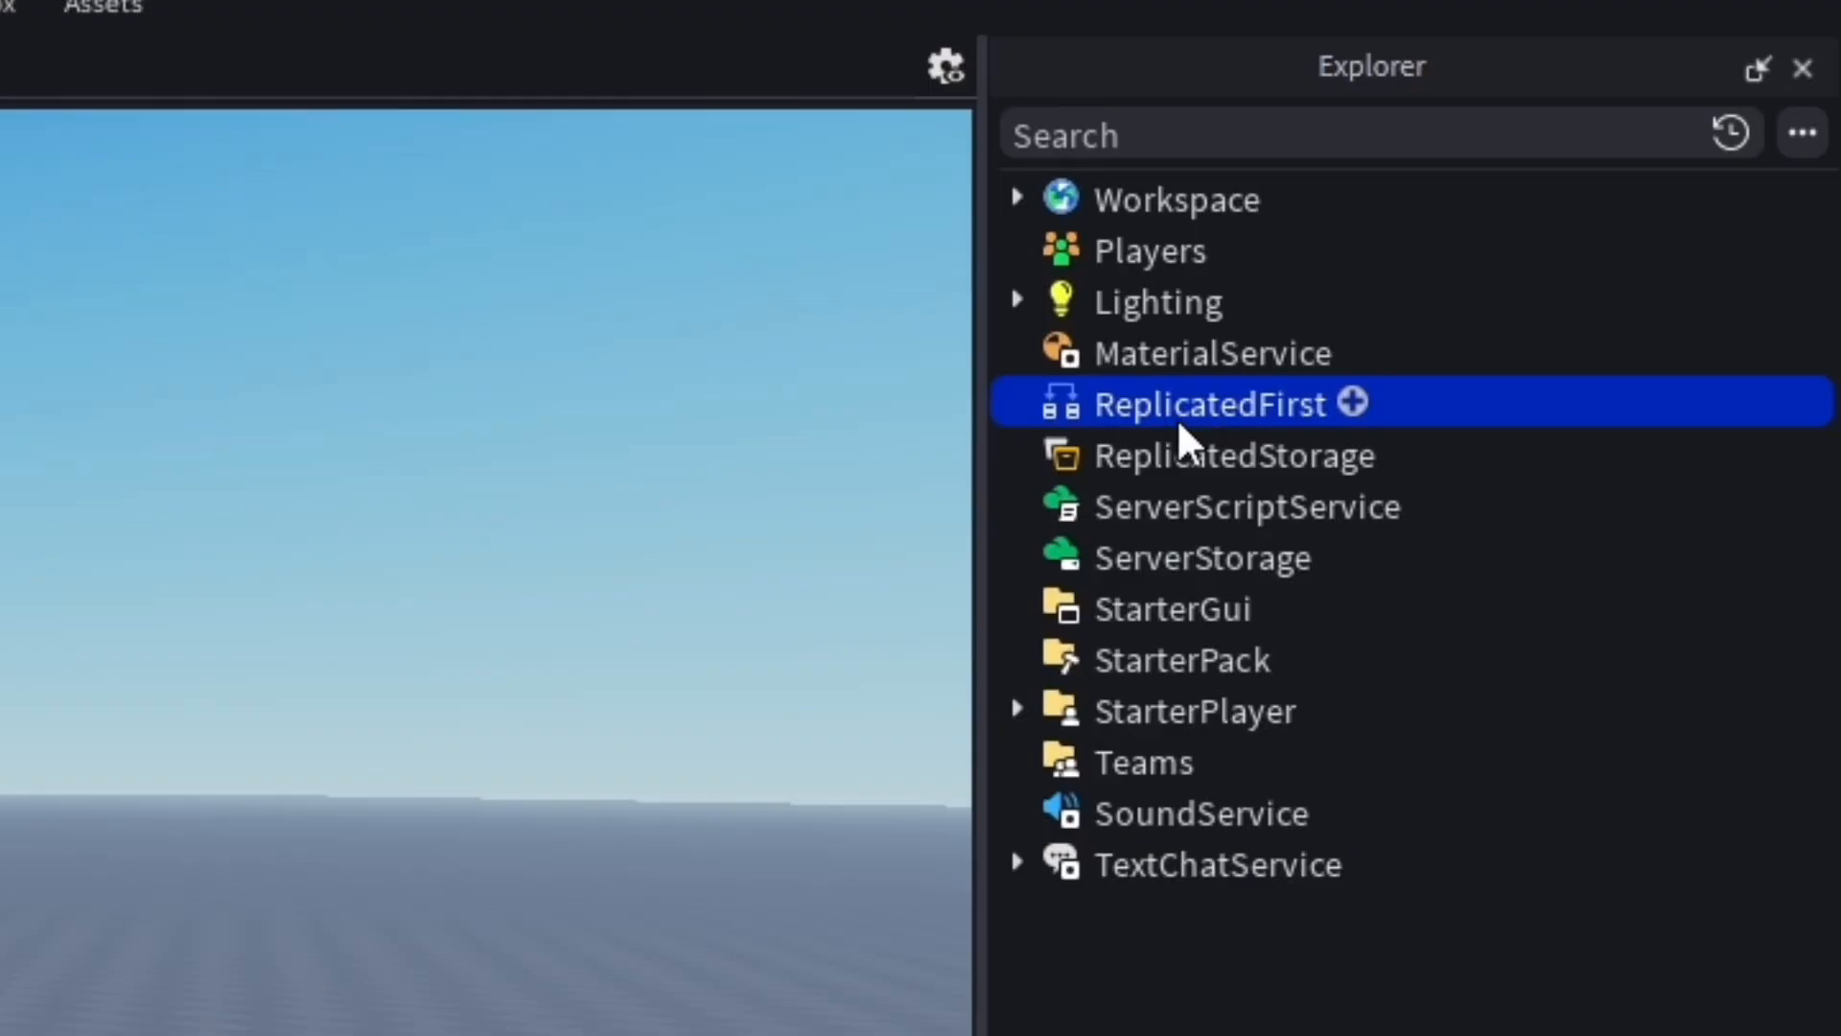
pyautogui.click(1185, 449)
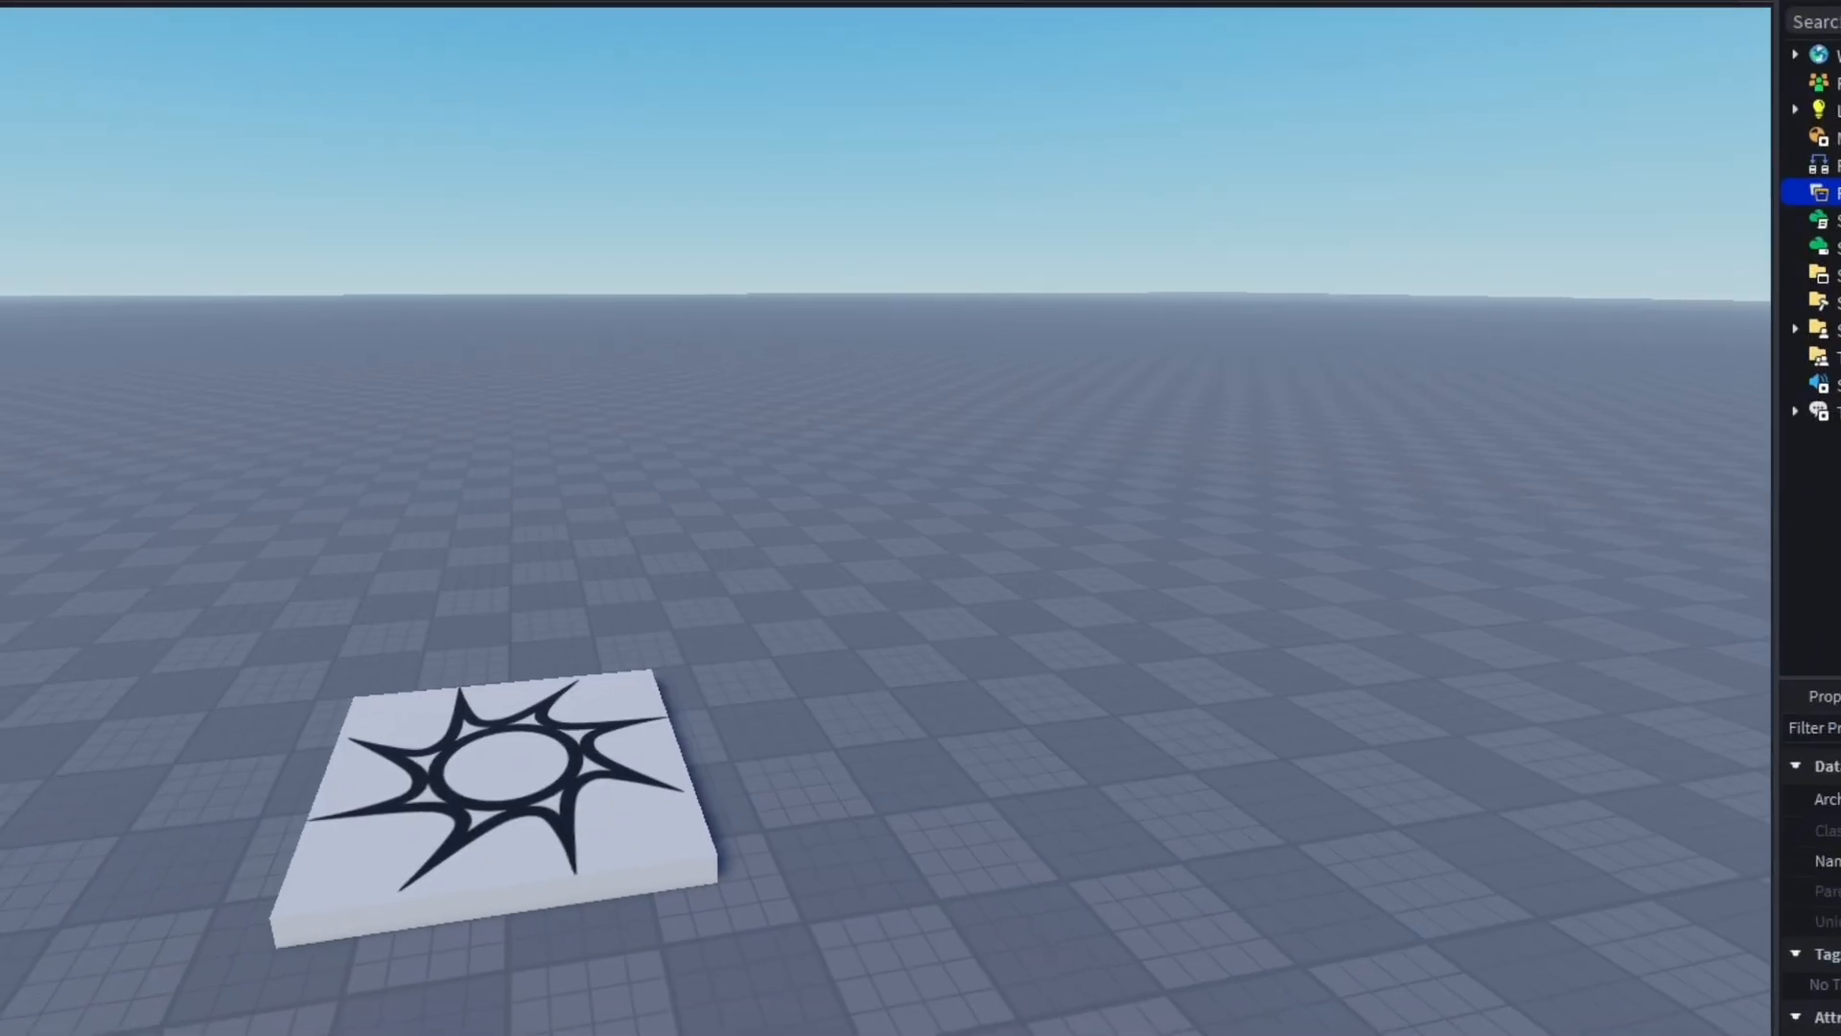
pyautogui.click(1681, 291)
pyautogui.click(1558, 335)
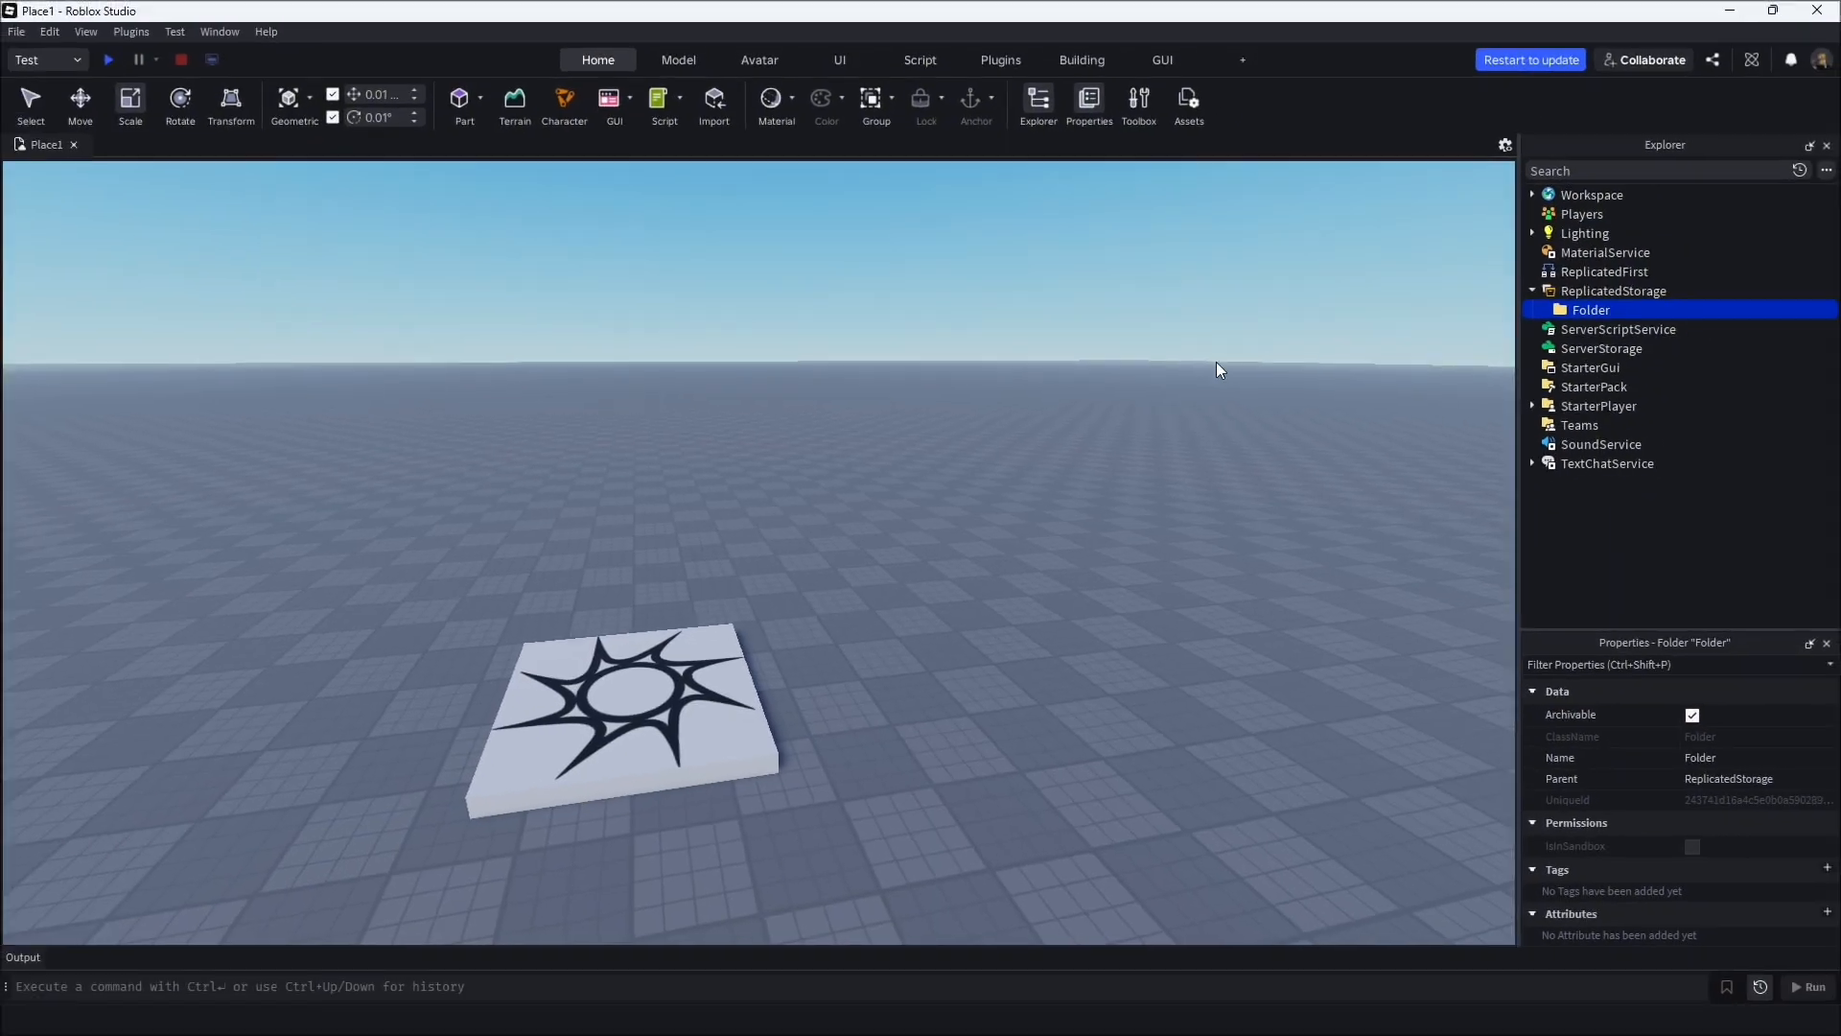
# Create a new Part in the Workspace and move it into the Folder under ReplicatedStorage
pyautogui.scroll(3, 1217, 370)
pyautogui.click(461, 100)
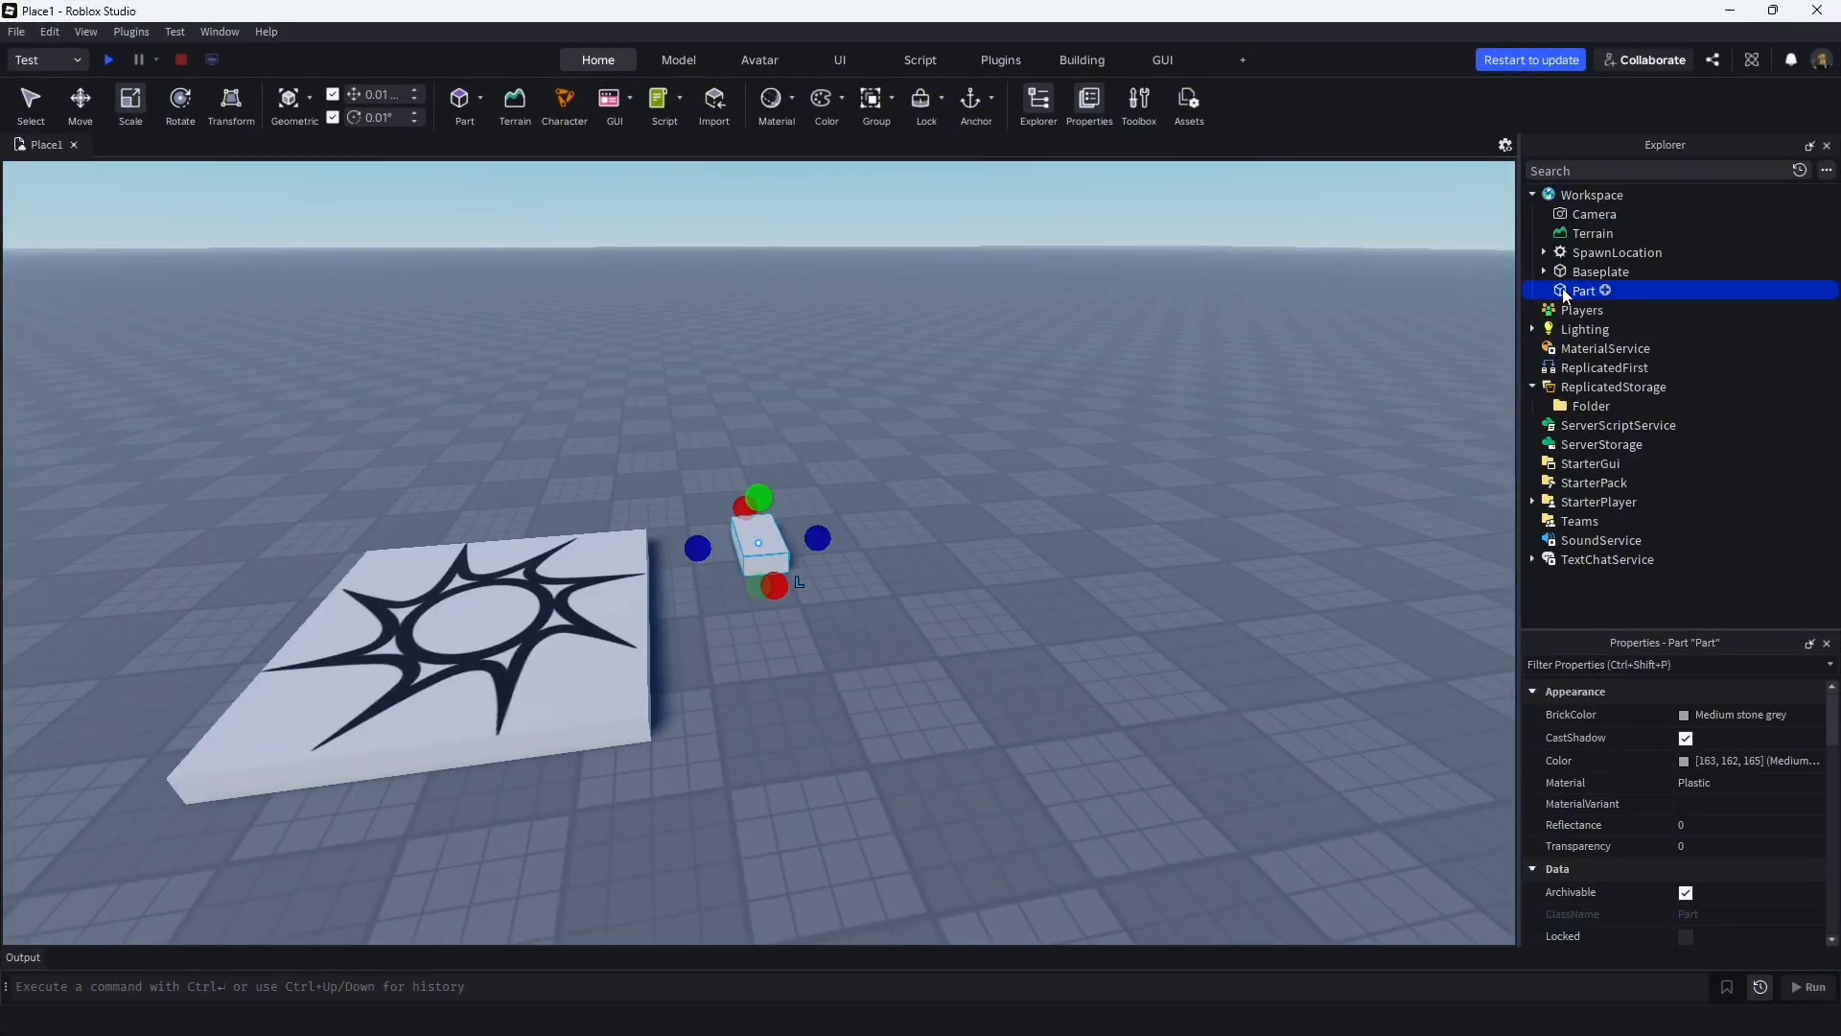
pyautogui.moveTo(1564, 289); pyautogui.dragTo(1588, 413)
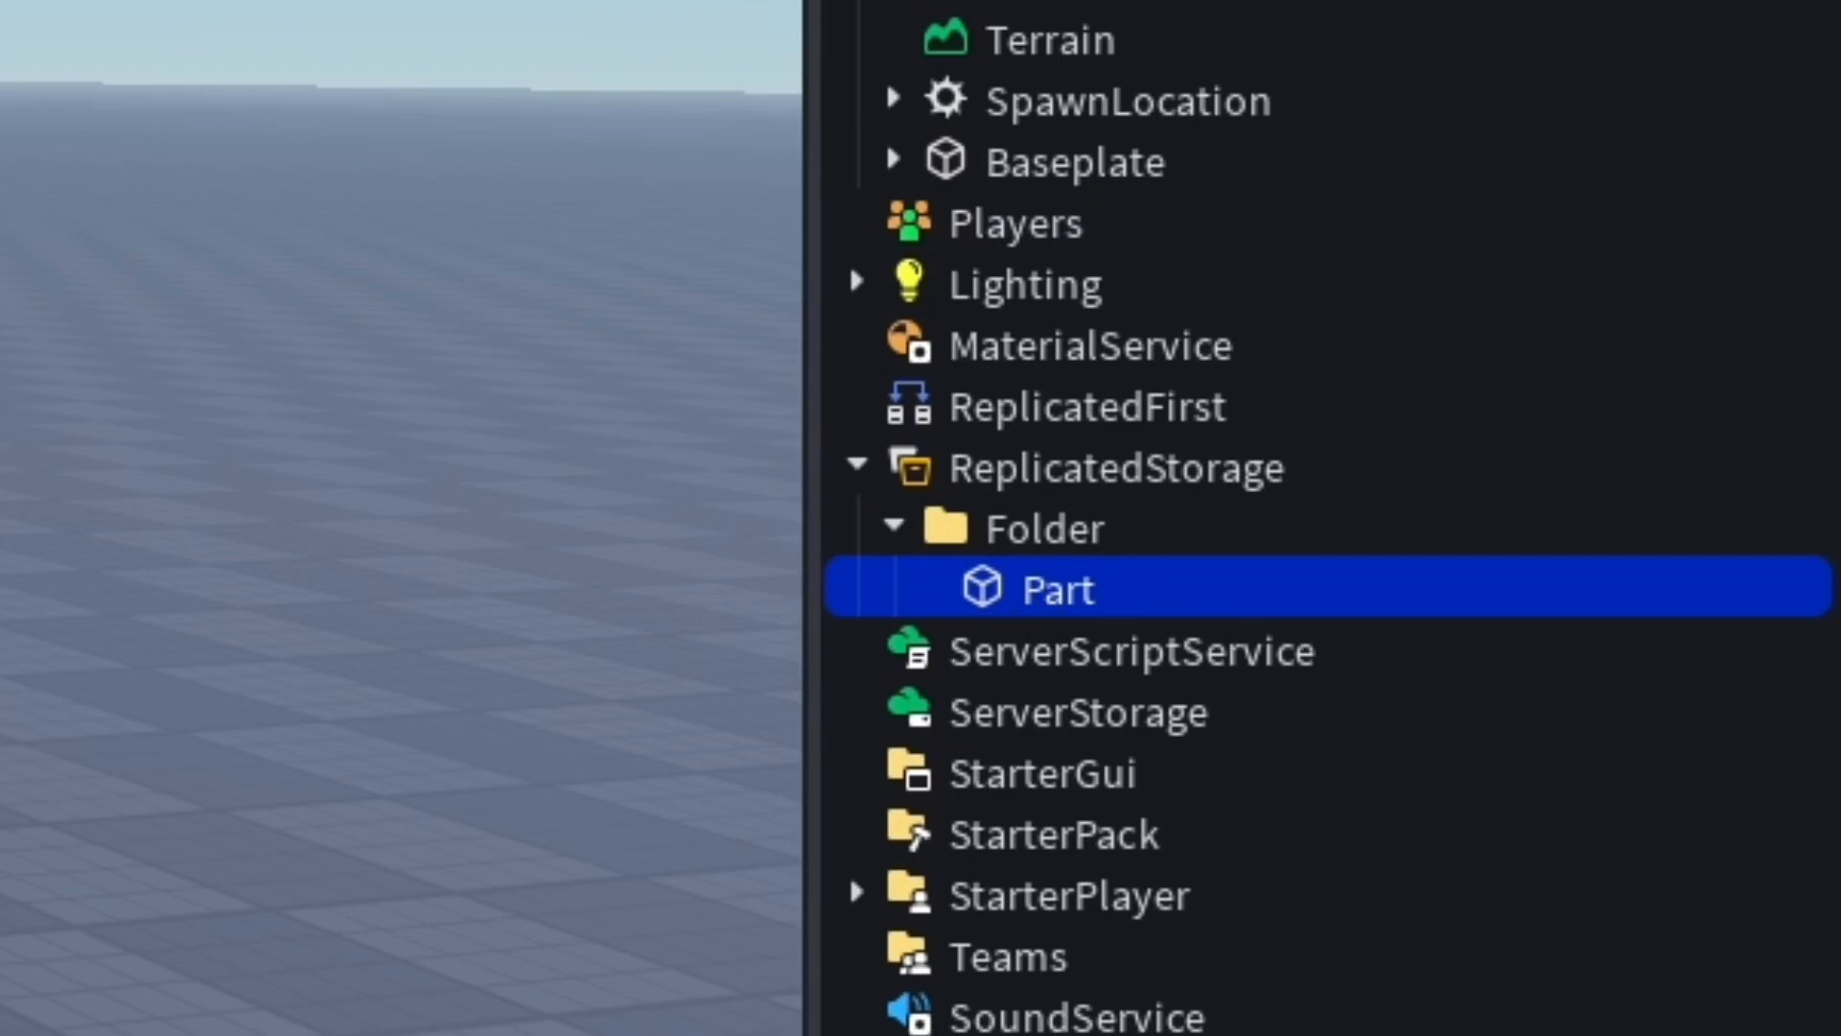
pyautogui.press('Escape')
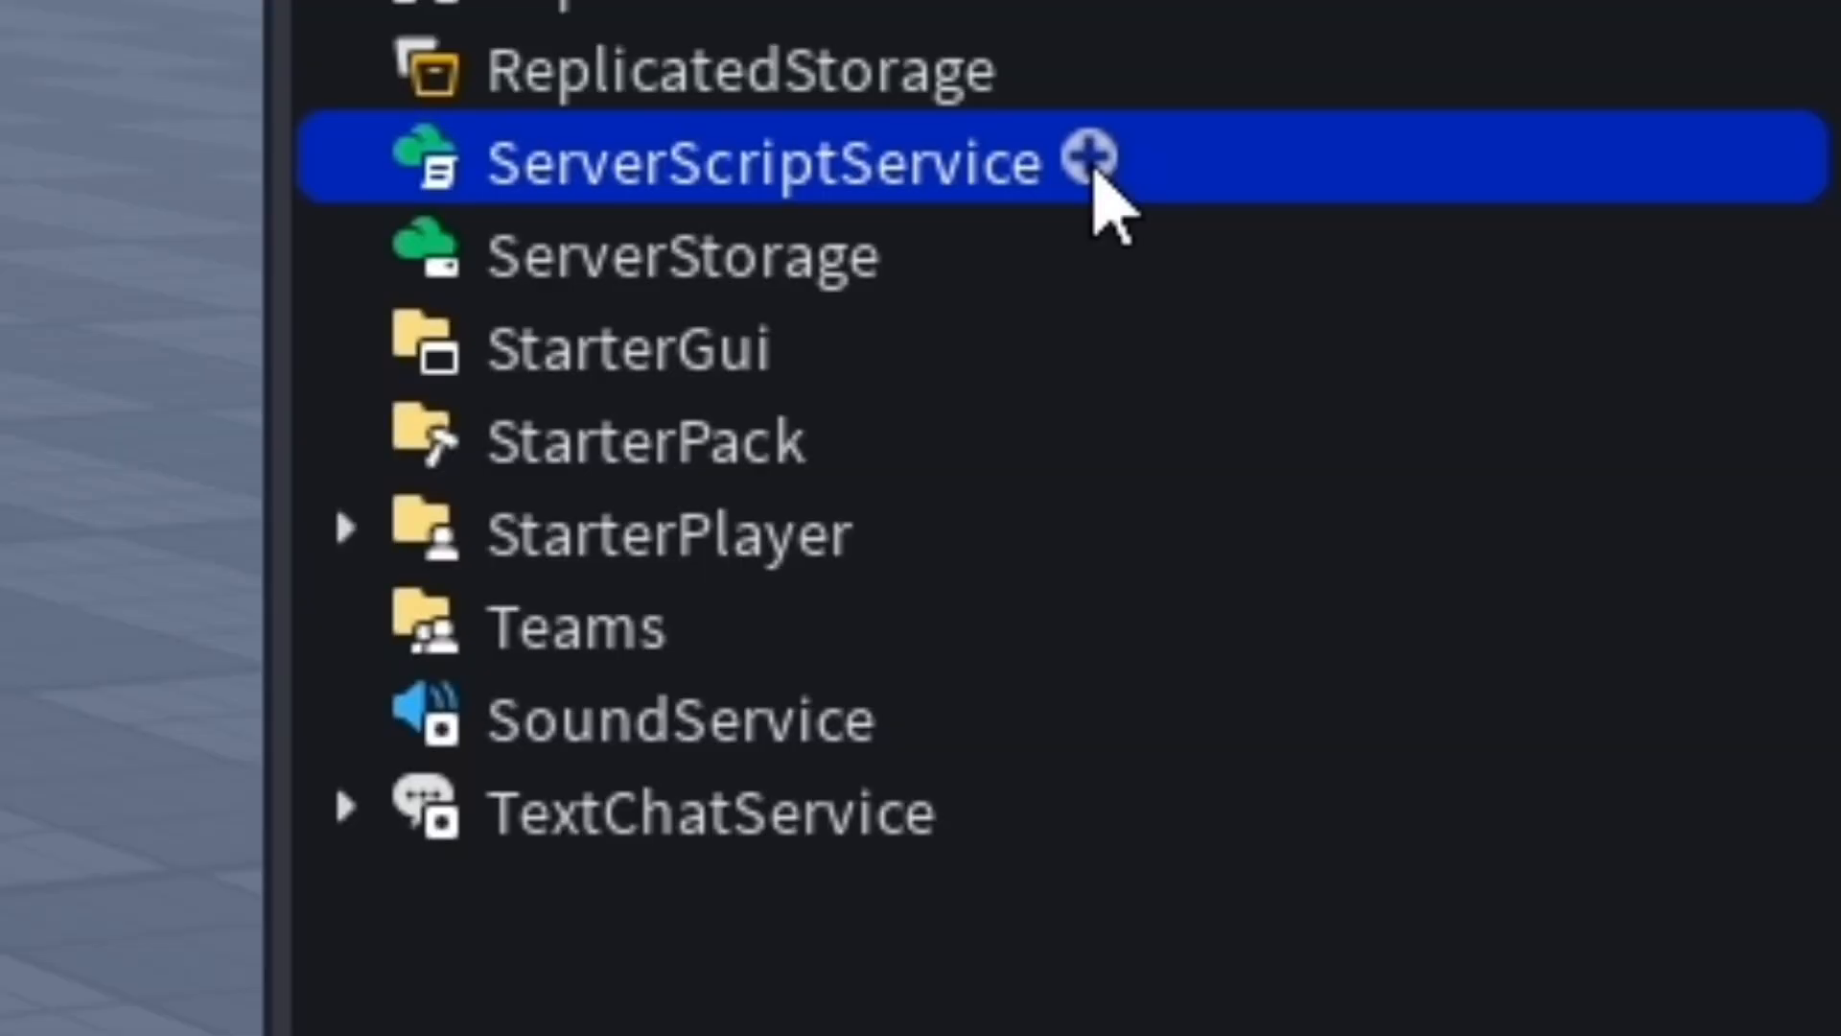
# Insert a Script and a ModuleScript into ServerScriptService
pyautogui.click(1091, 159)
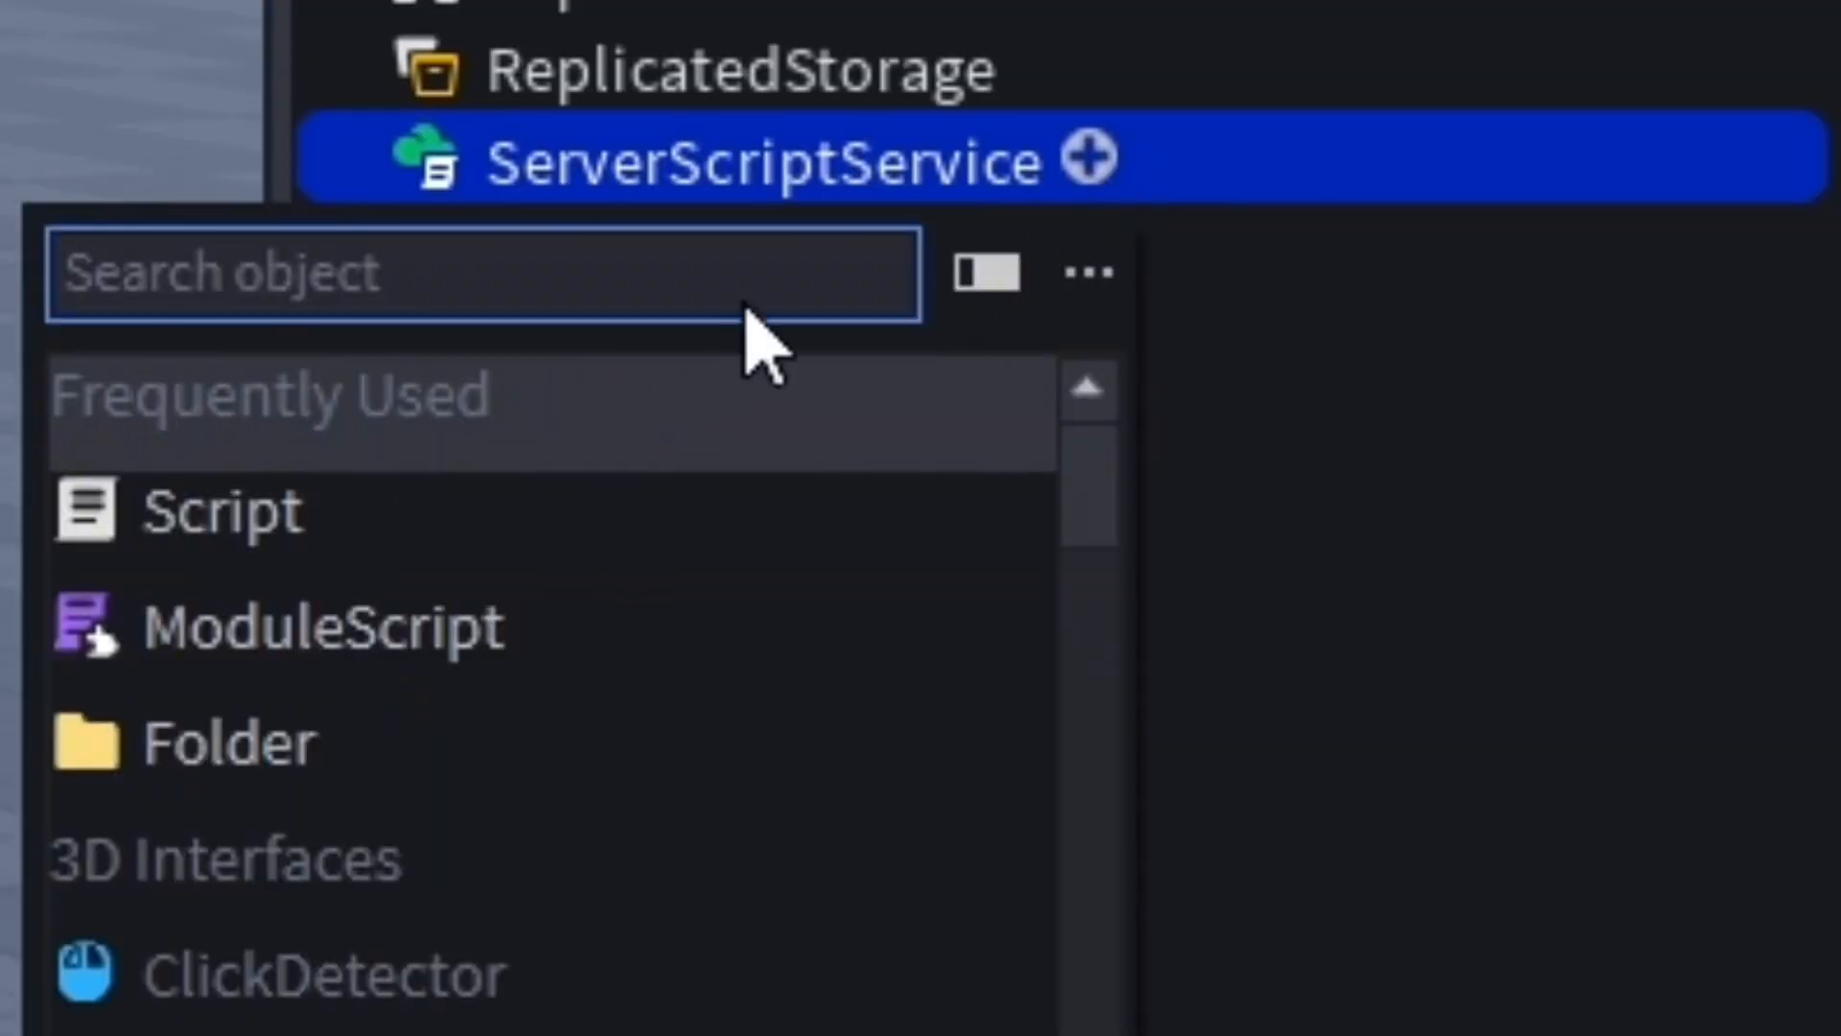
pyautogui.click(373, 530)
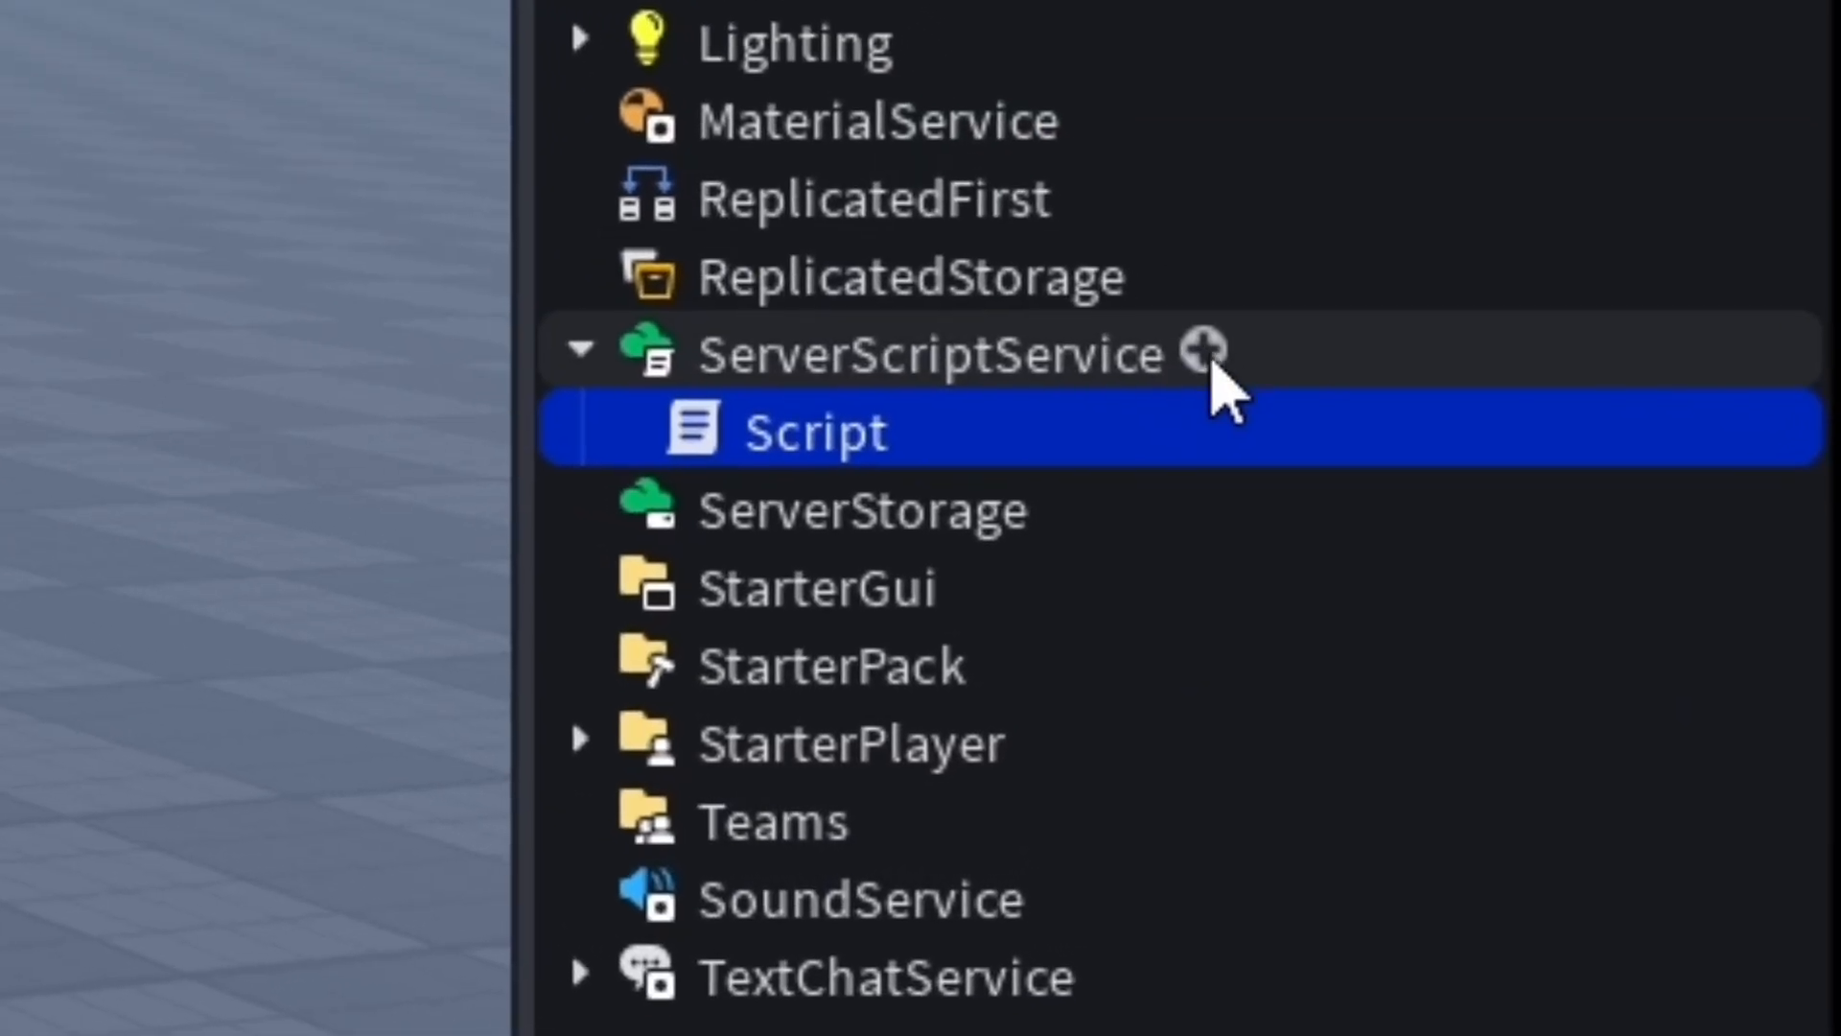
pyautogui.click(1204, 352)
pyautogui.click(671, 773)
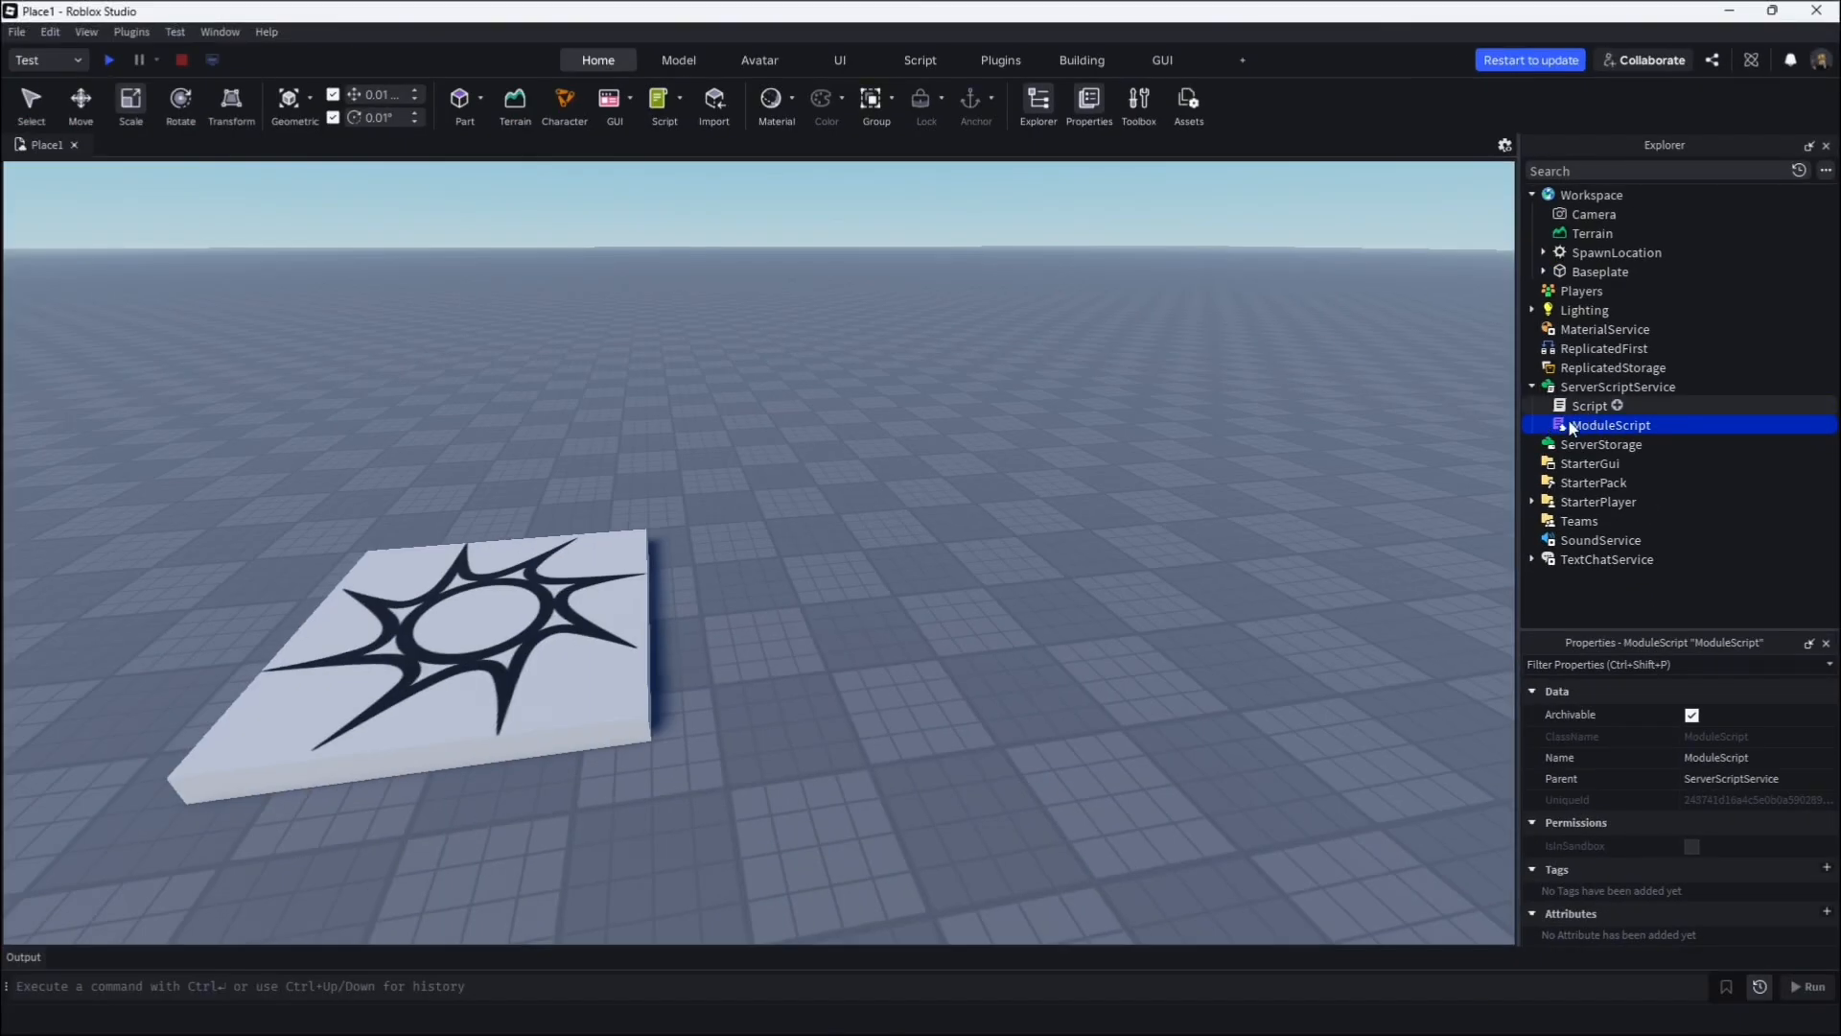
# Open the ModuleScript under ServerScriptService, view its default code and close it again
pyautogui.doubleClick(1558, 427)
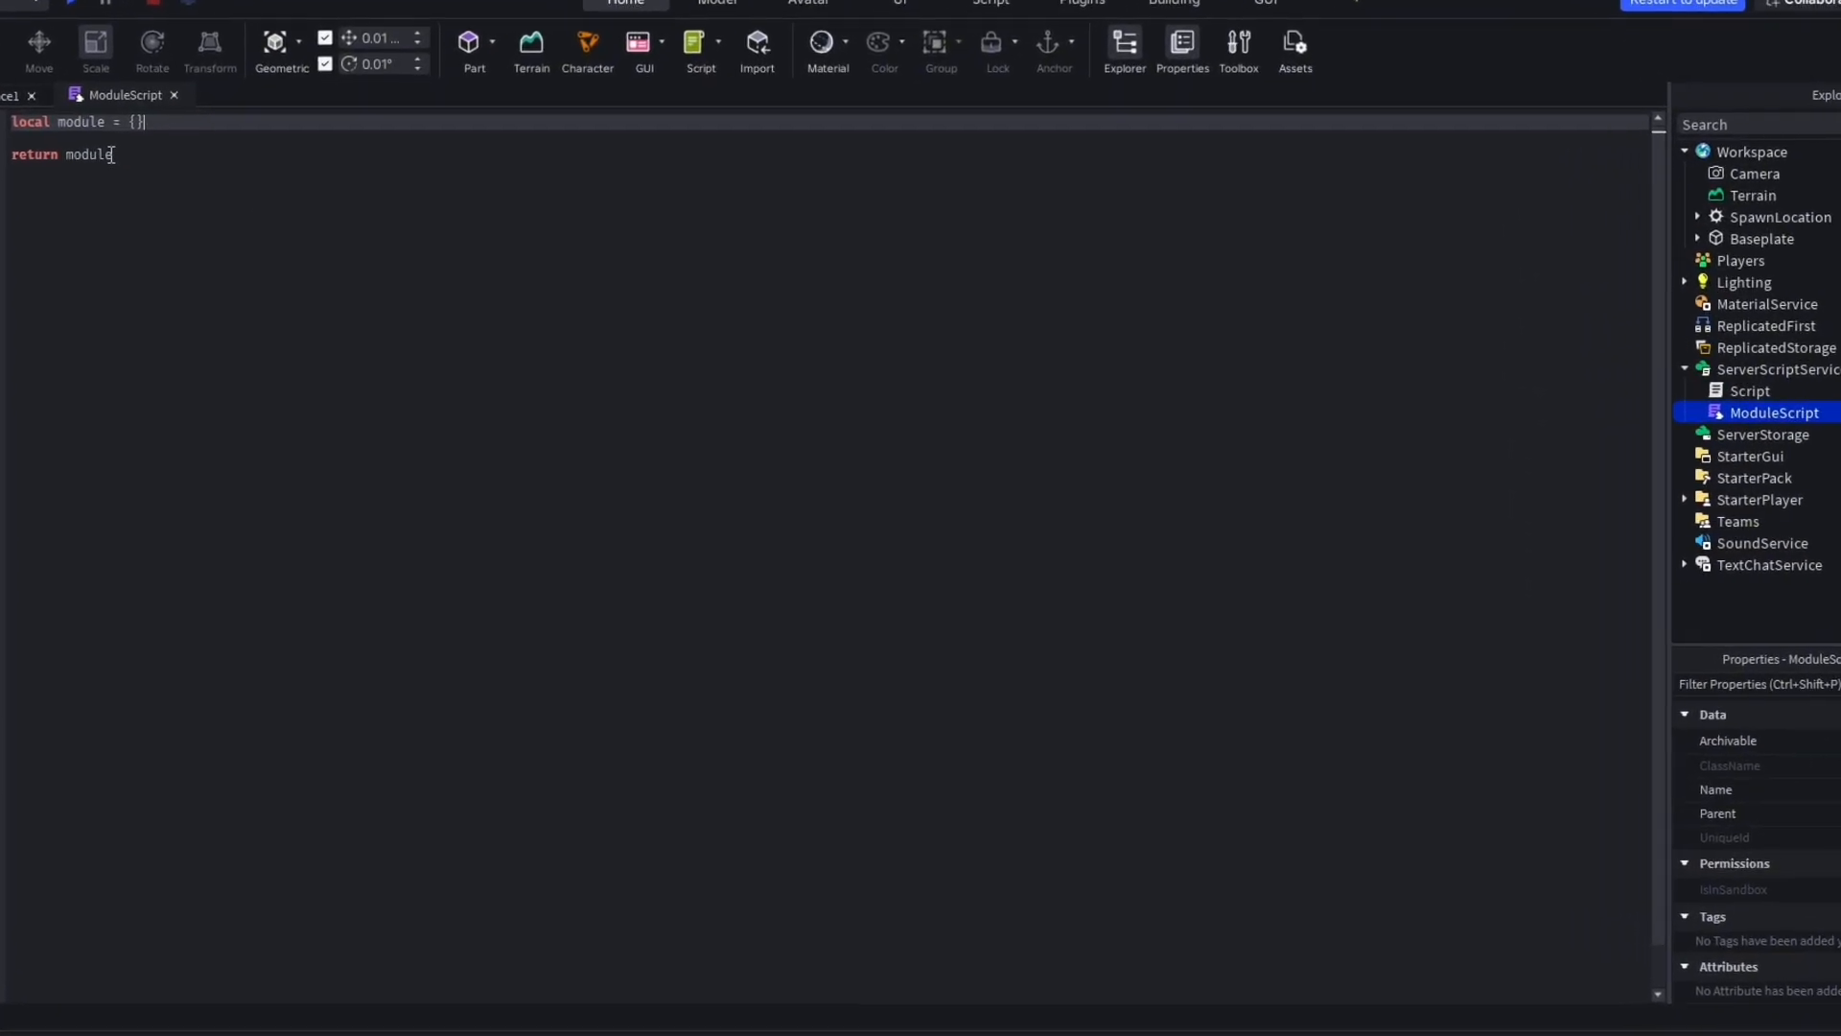
pyautogui.moveTo(119, 164)
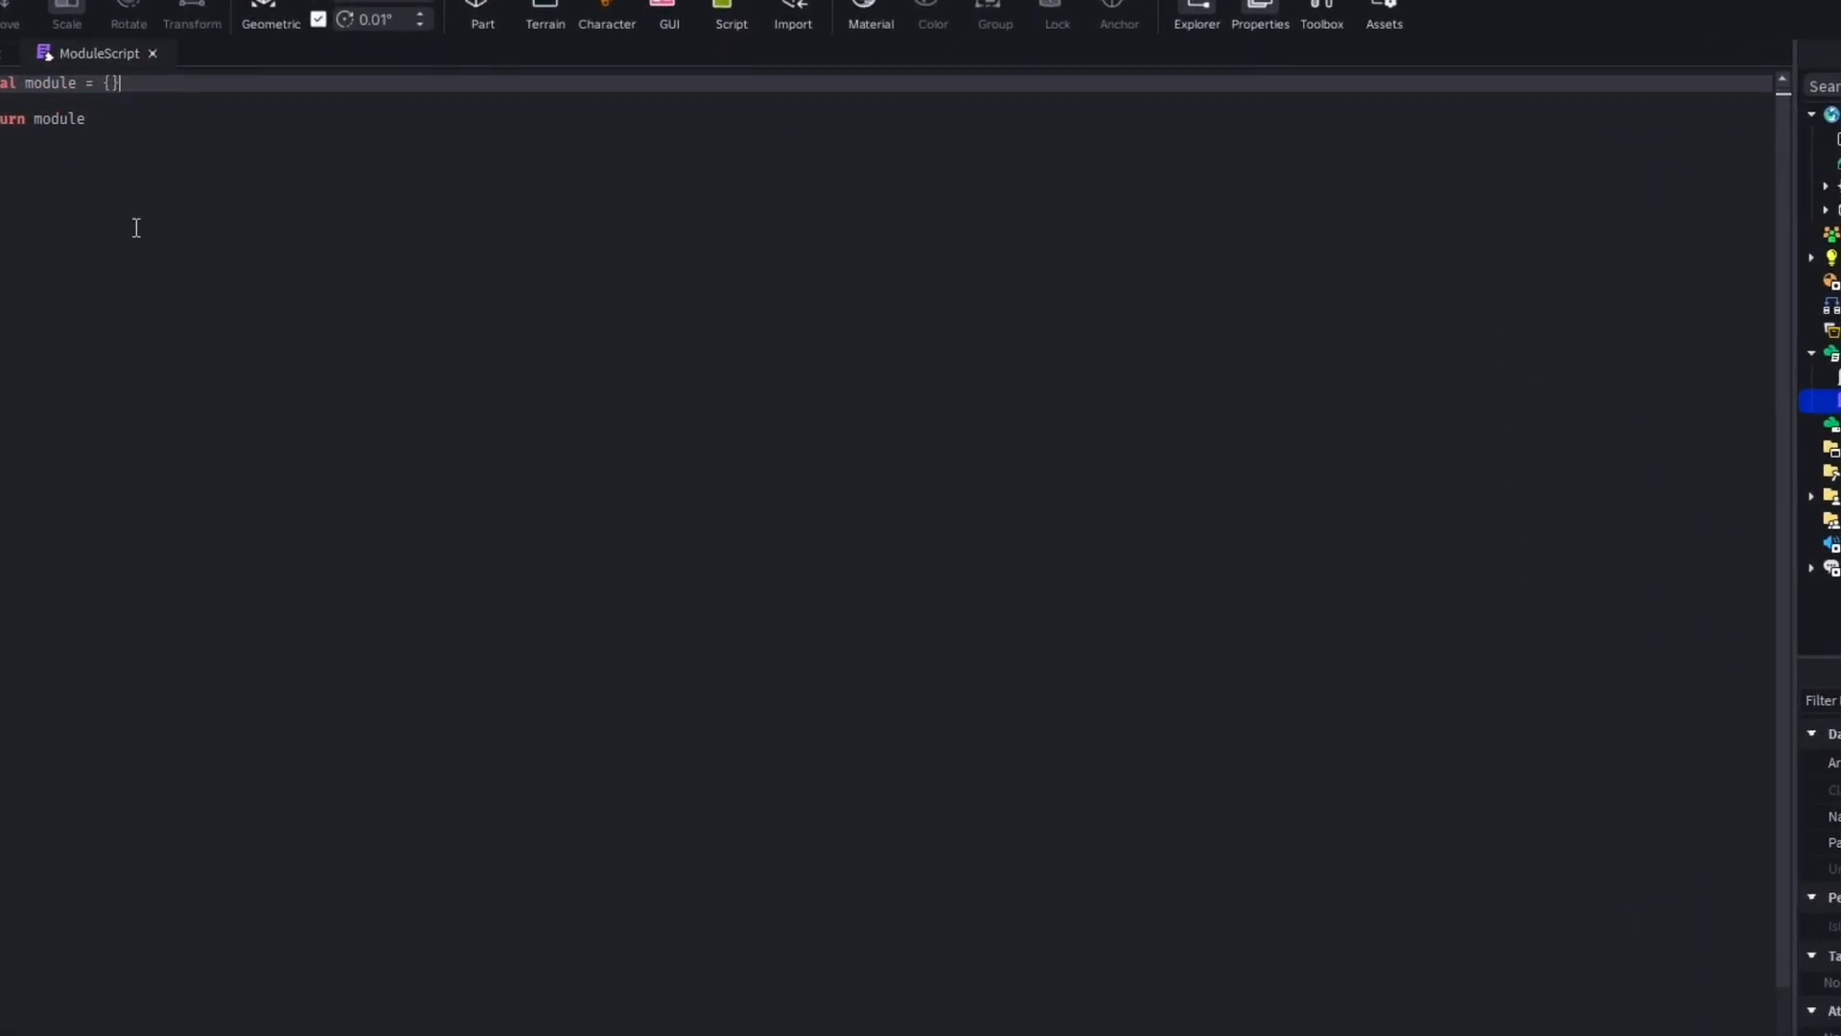
pyautogui.click(162, 66)
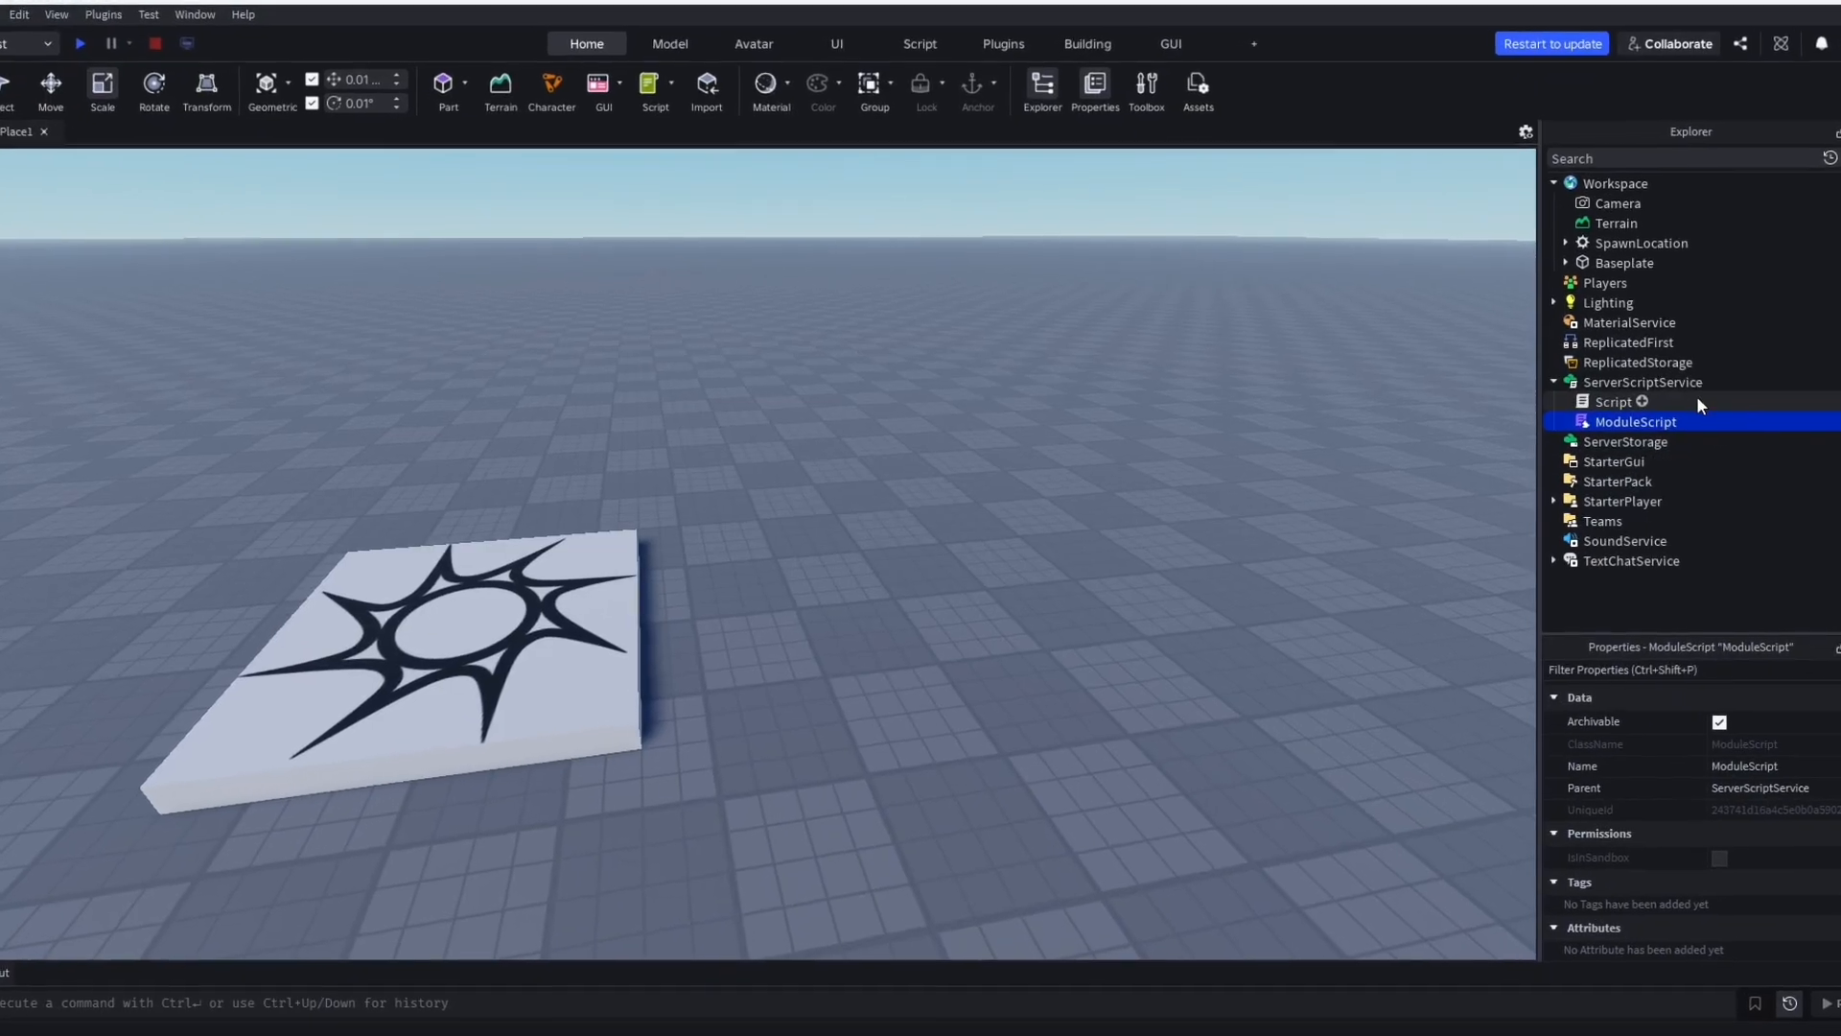
pyautogui.moveTo(1694, 388)
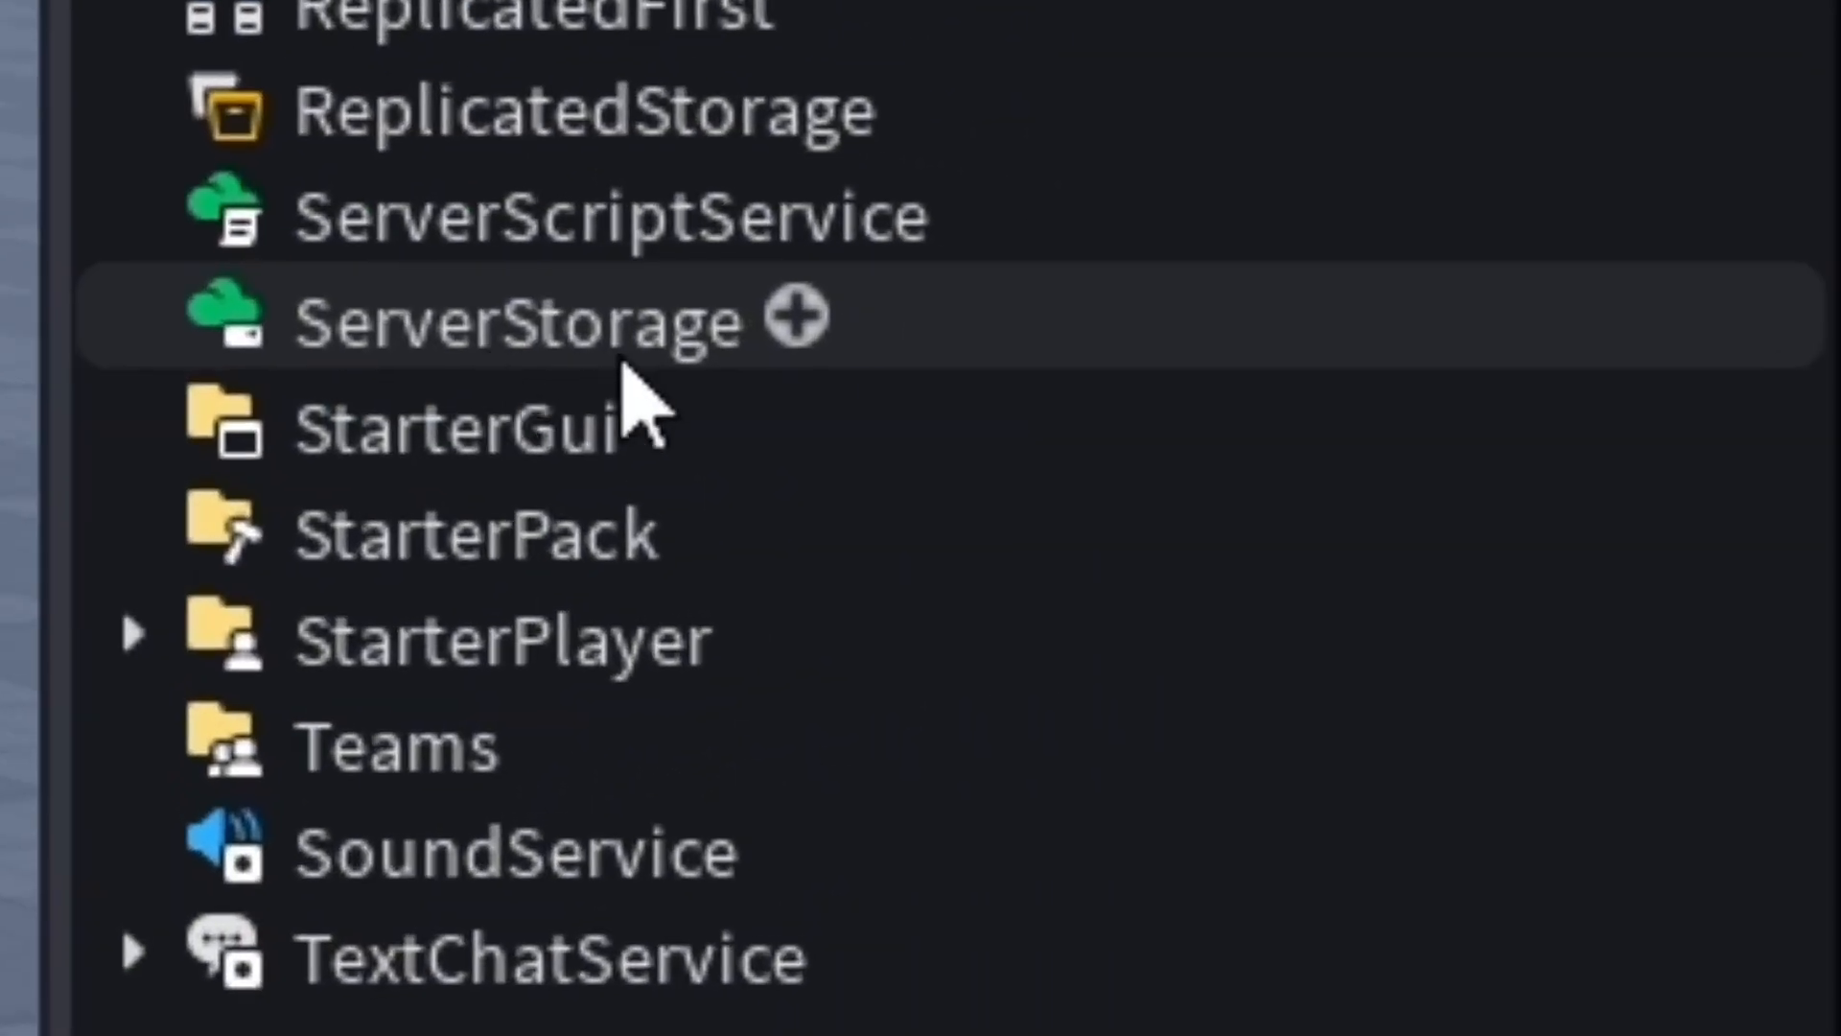
# View the list of objects that can be inserted into ServerStorage and dismiss it
pyautogui.click(797, 317)
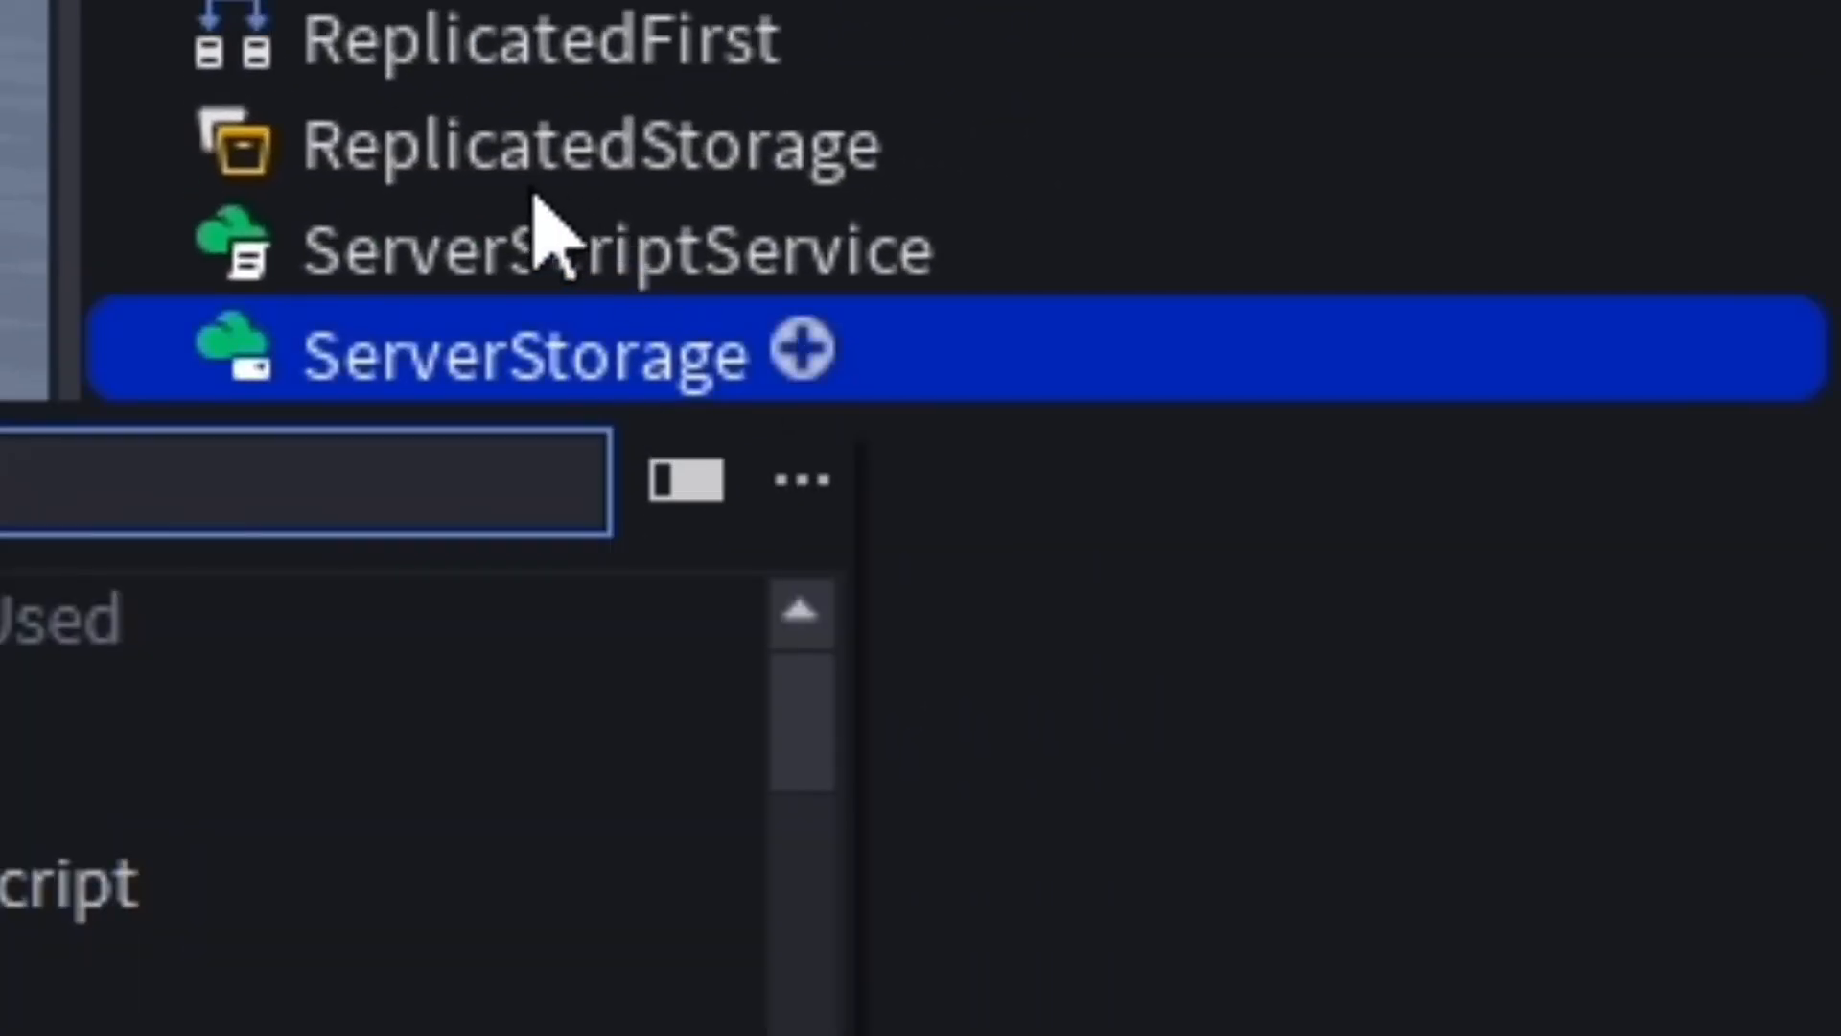
pyautogui.click(24, 370)
pyautogui.click(205, 363)
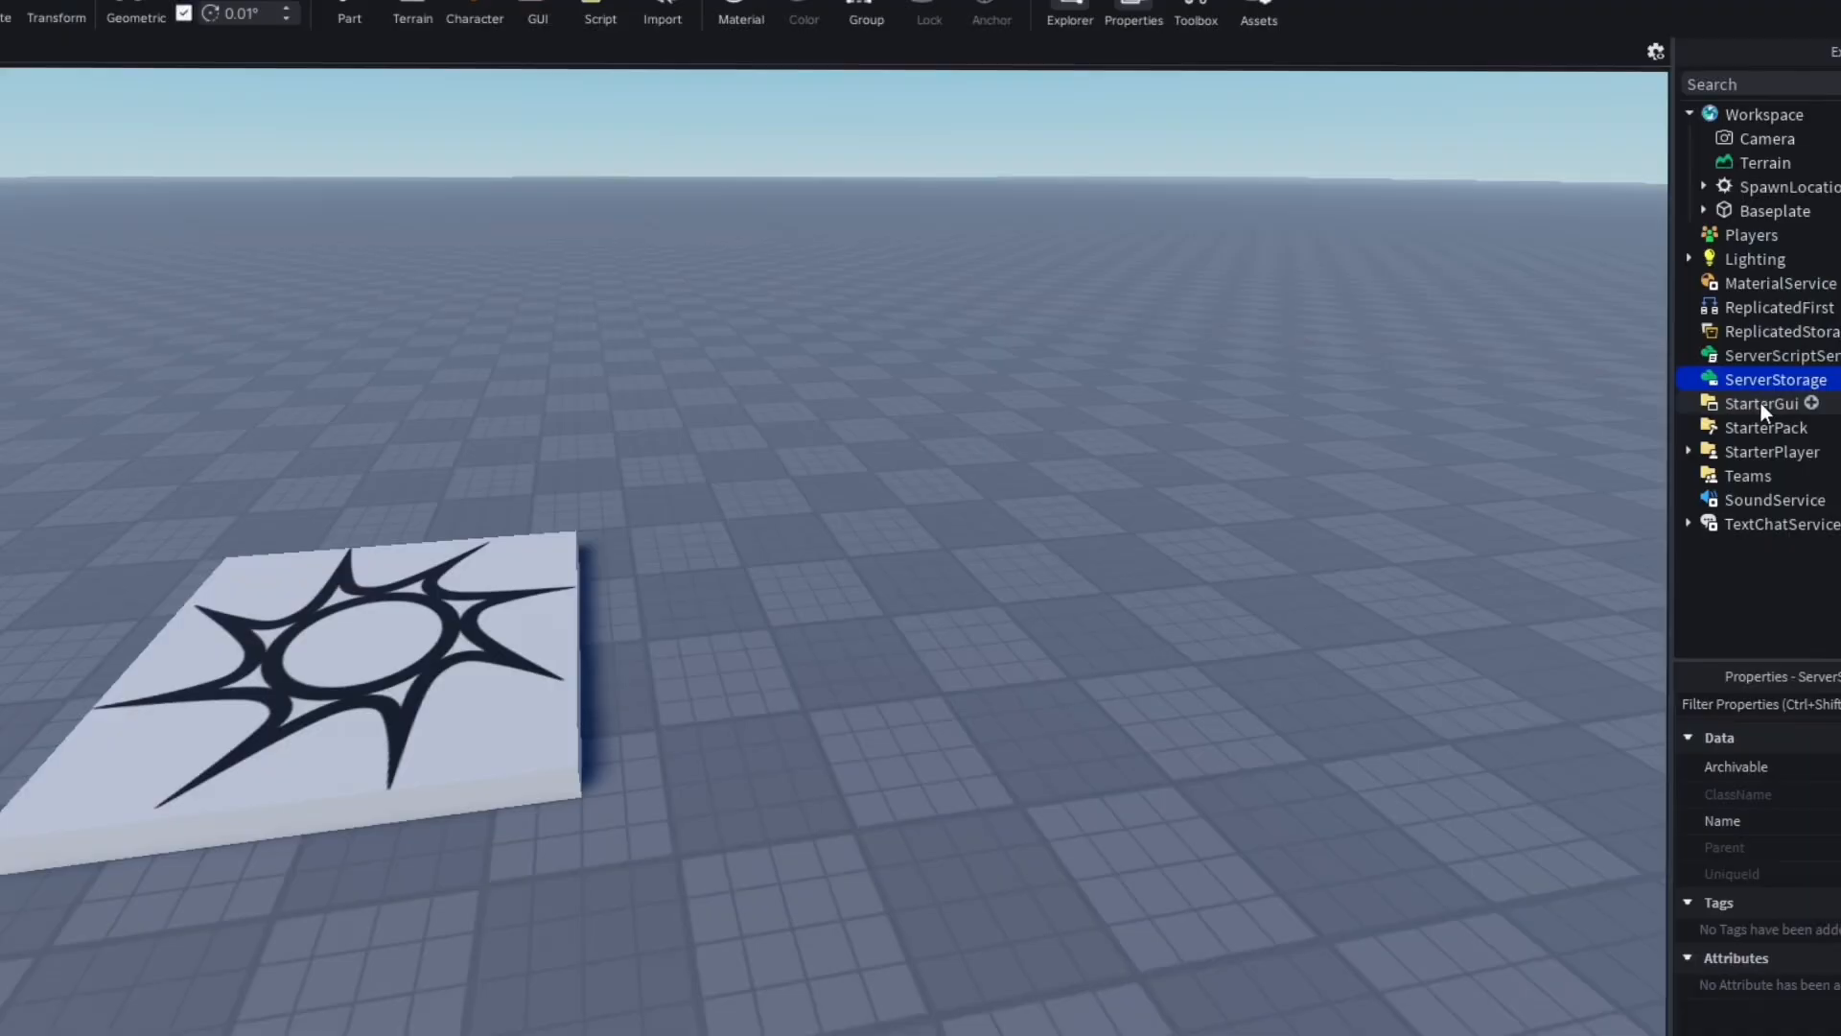
# Insert a ScreenGui into StarterGui and rename it sjduasidj
pyautogui.click(551, 468)
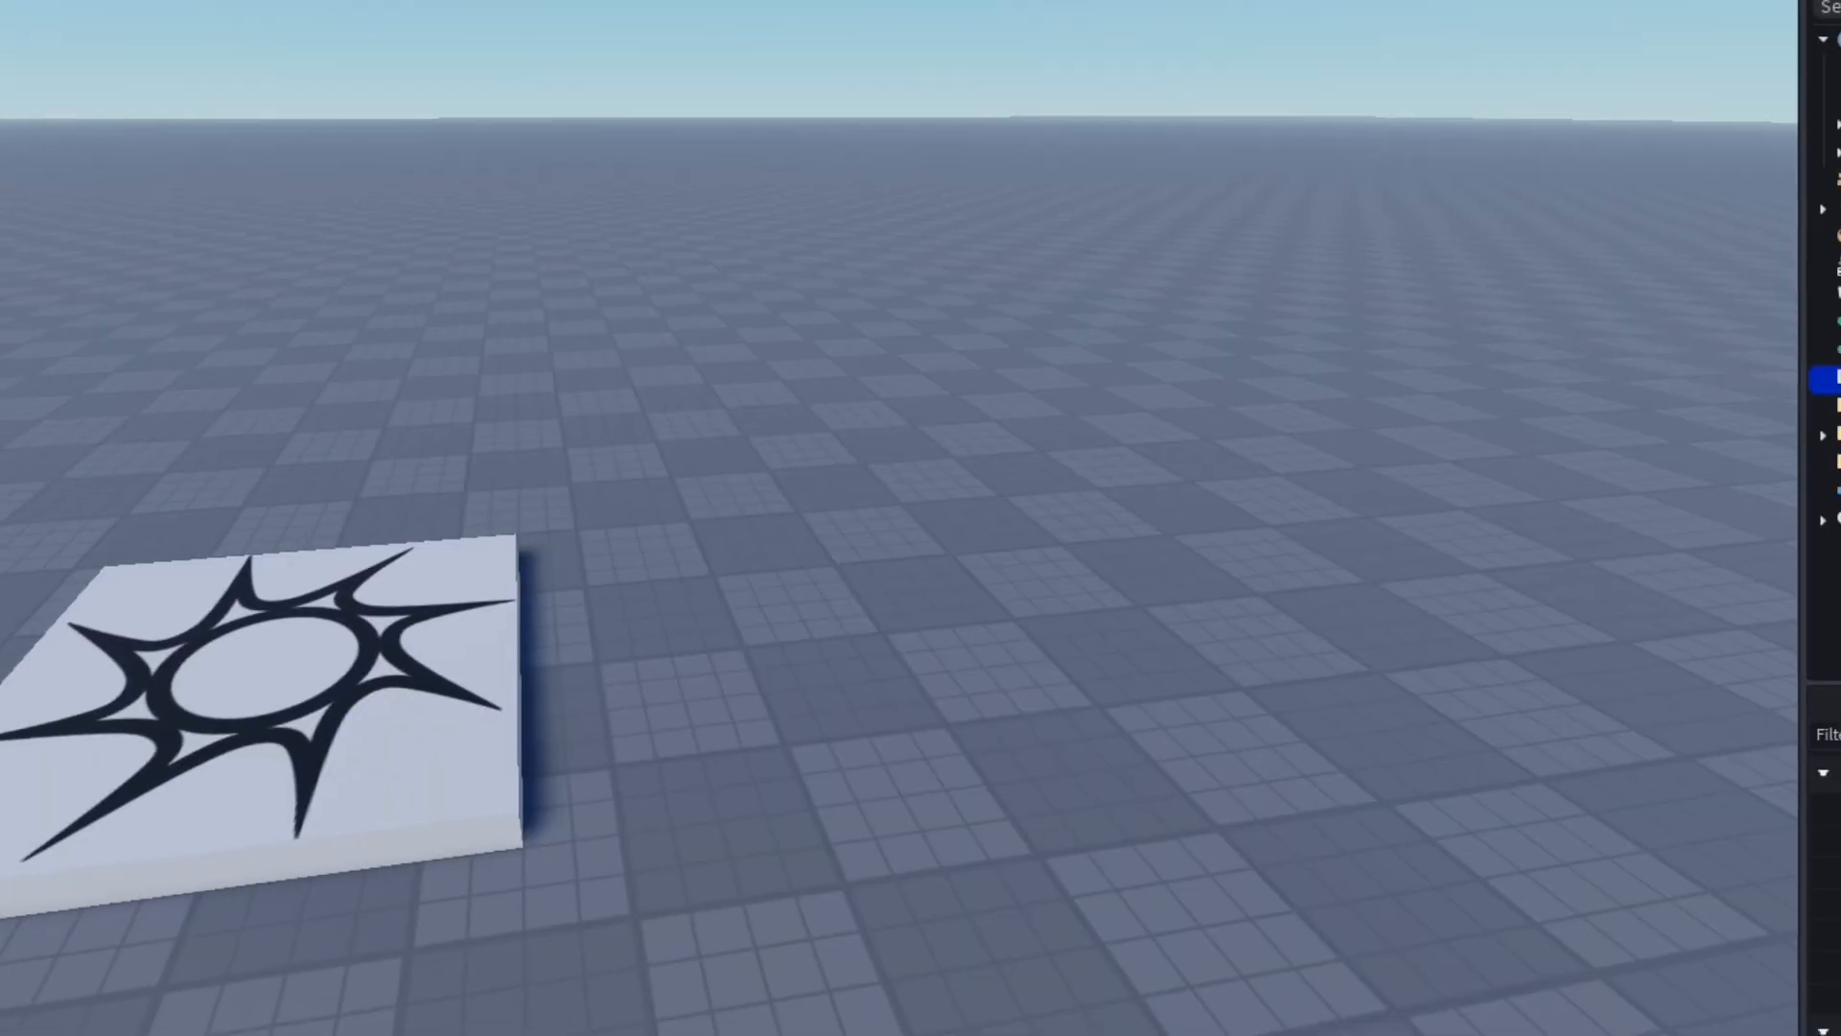
pyautogui.click(916, 352)
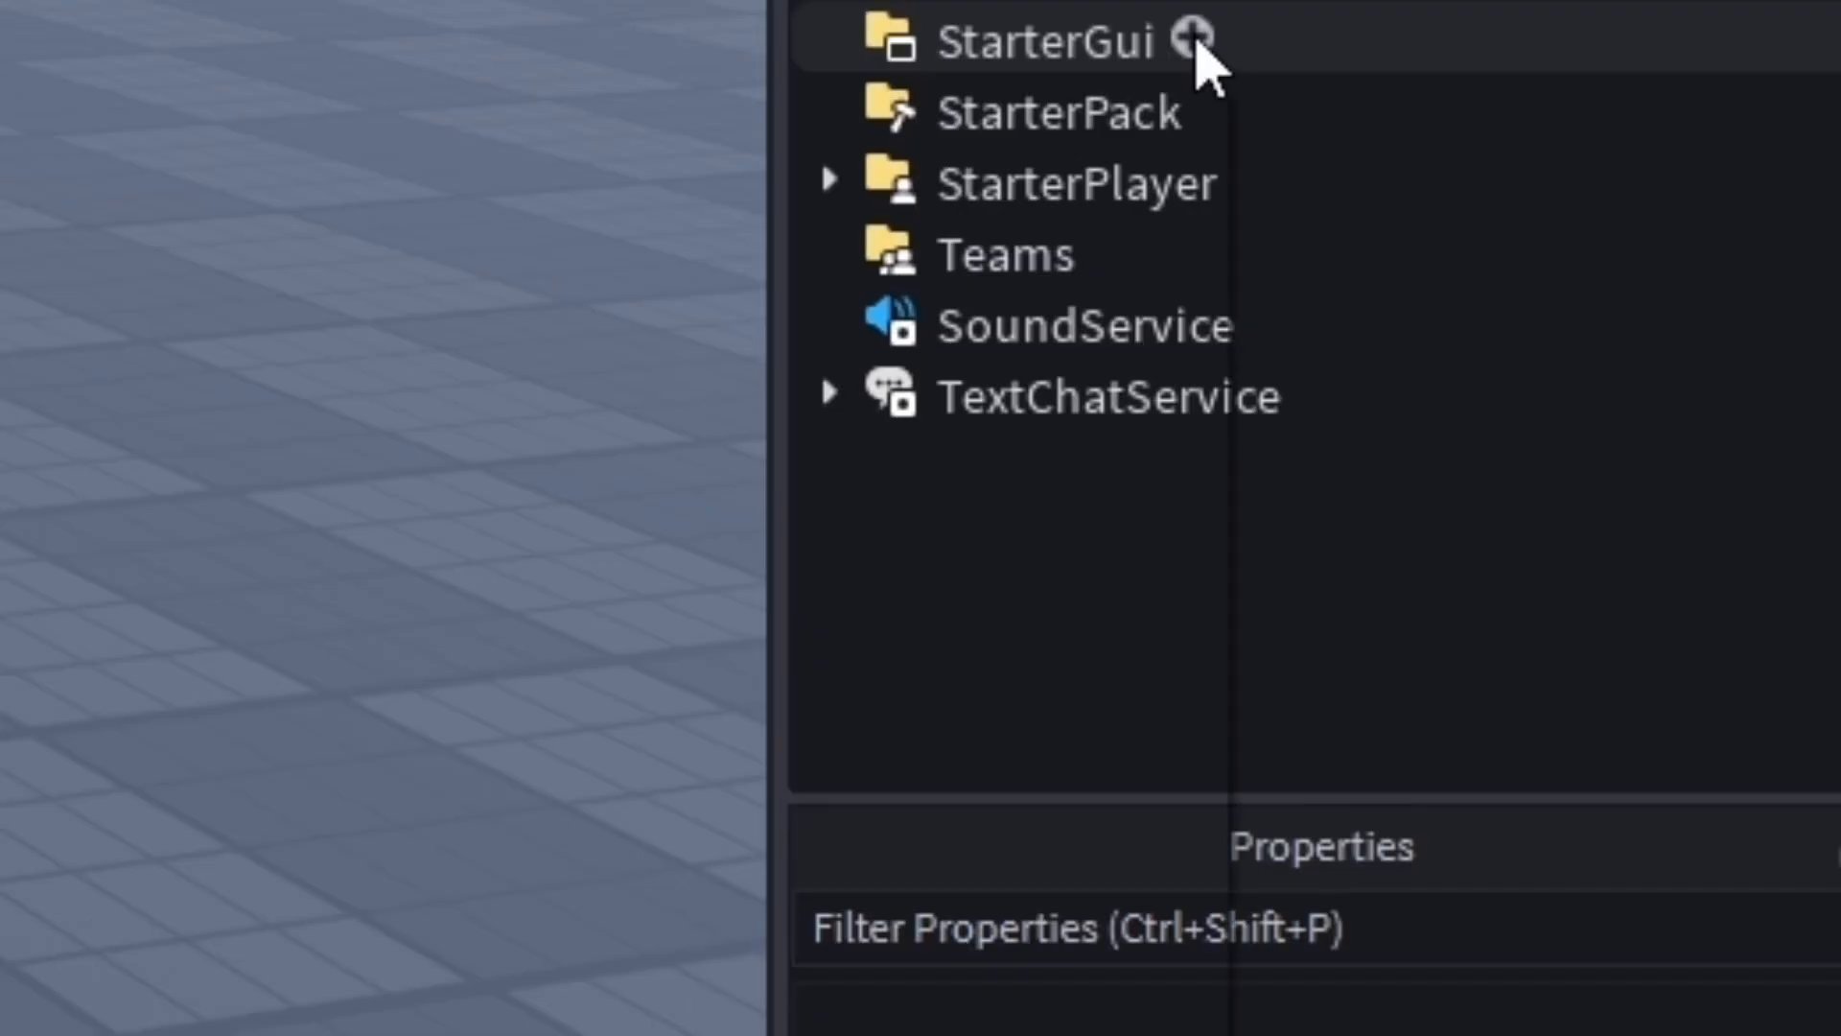
pyautogui.click(1630, 424)
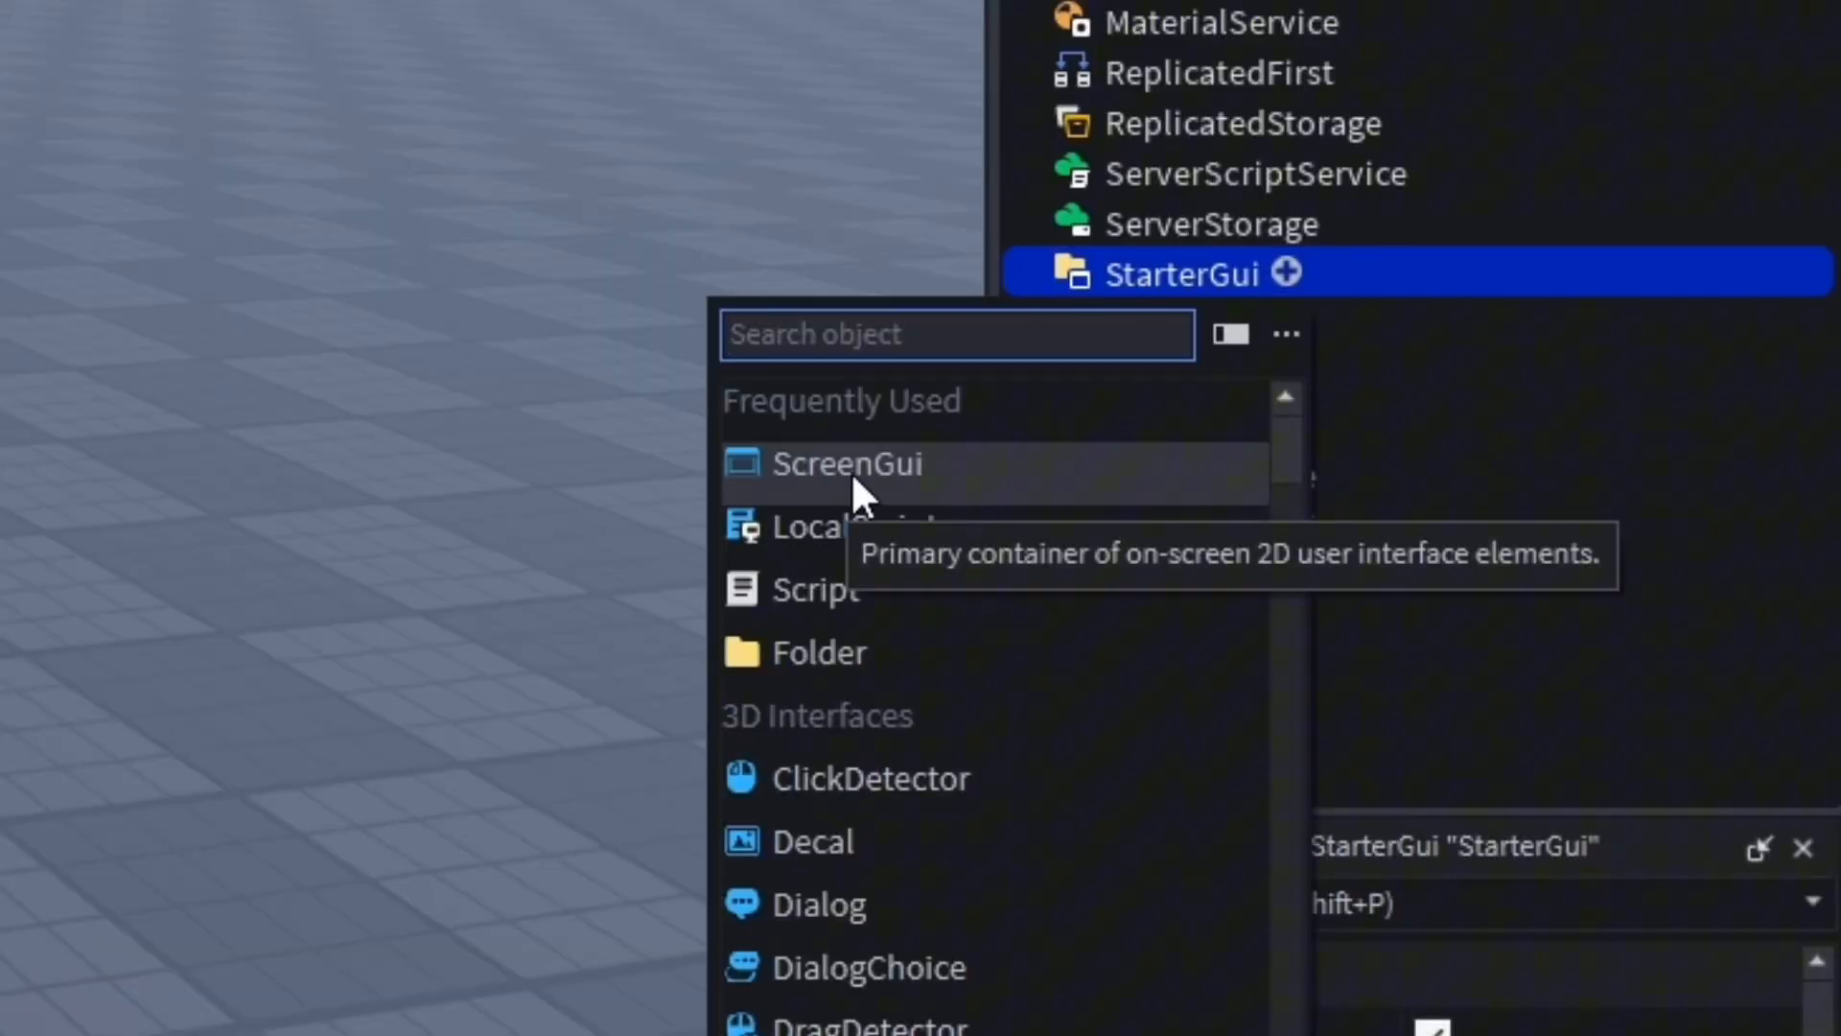
pyautogui.click(852, 472)
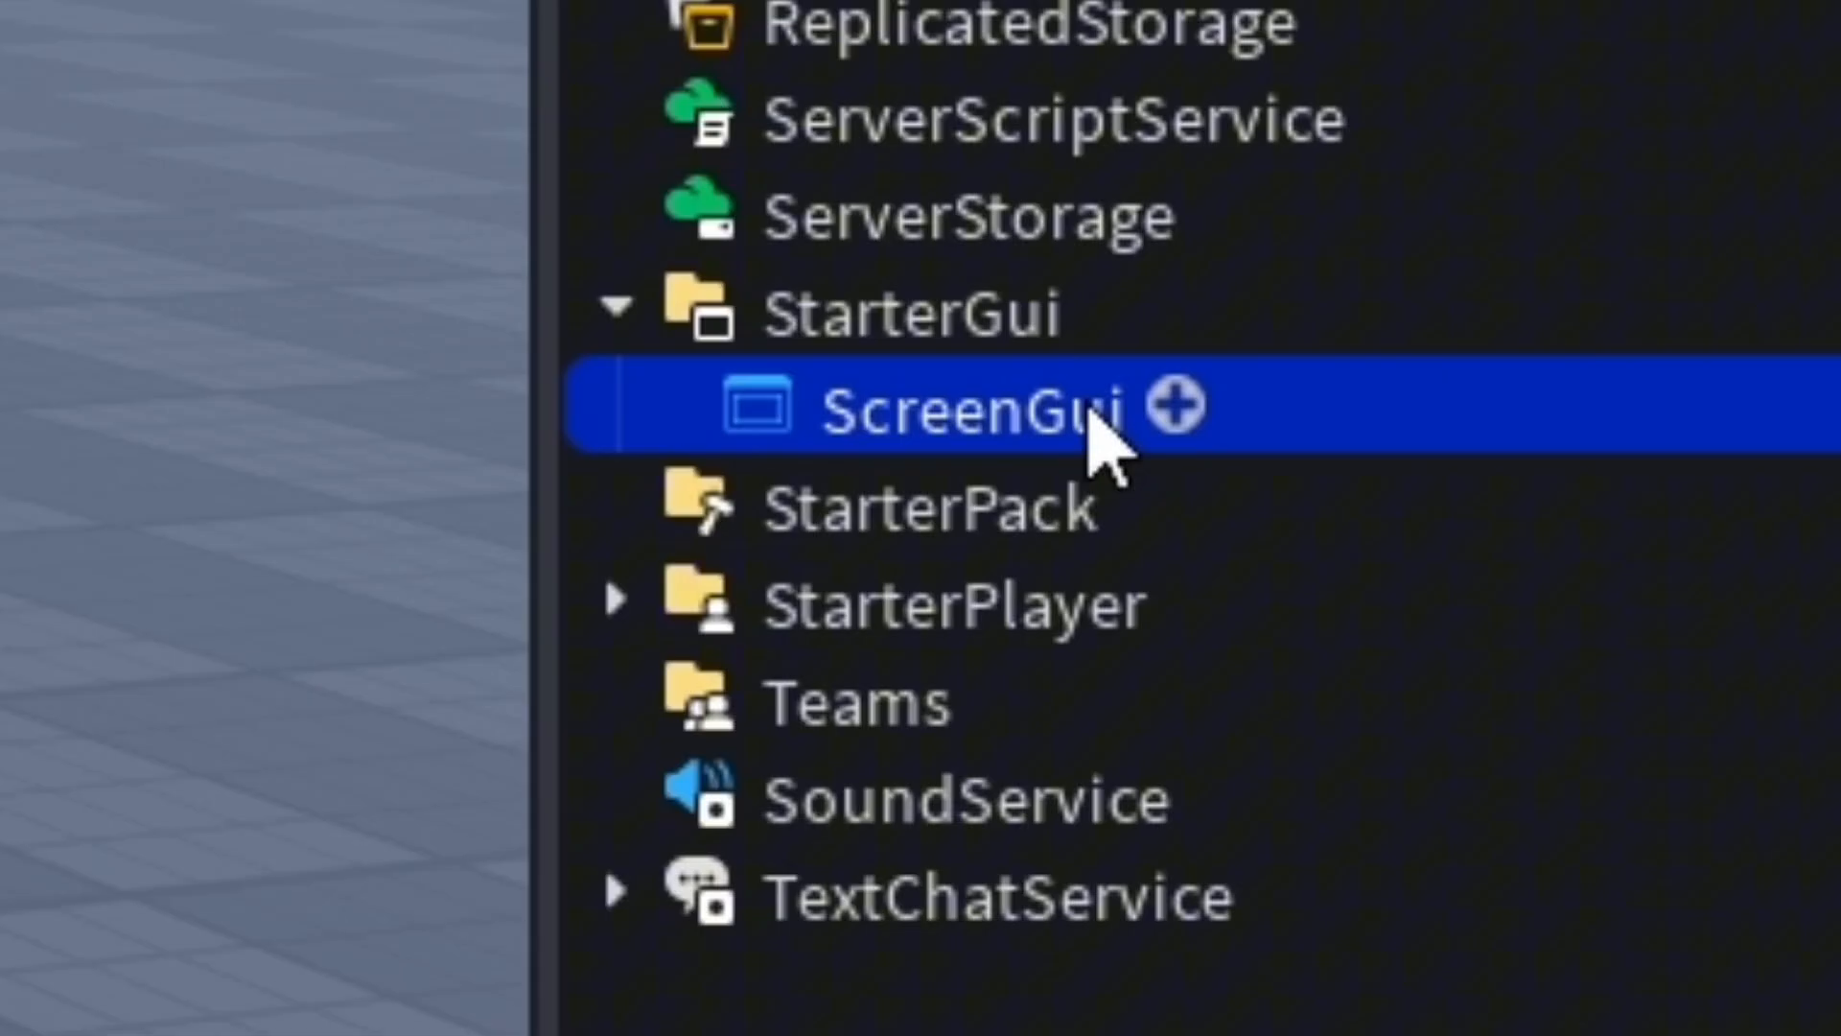
pyautogui.doubleClick(1627, 446)
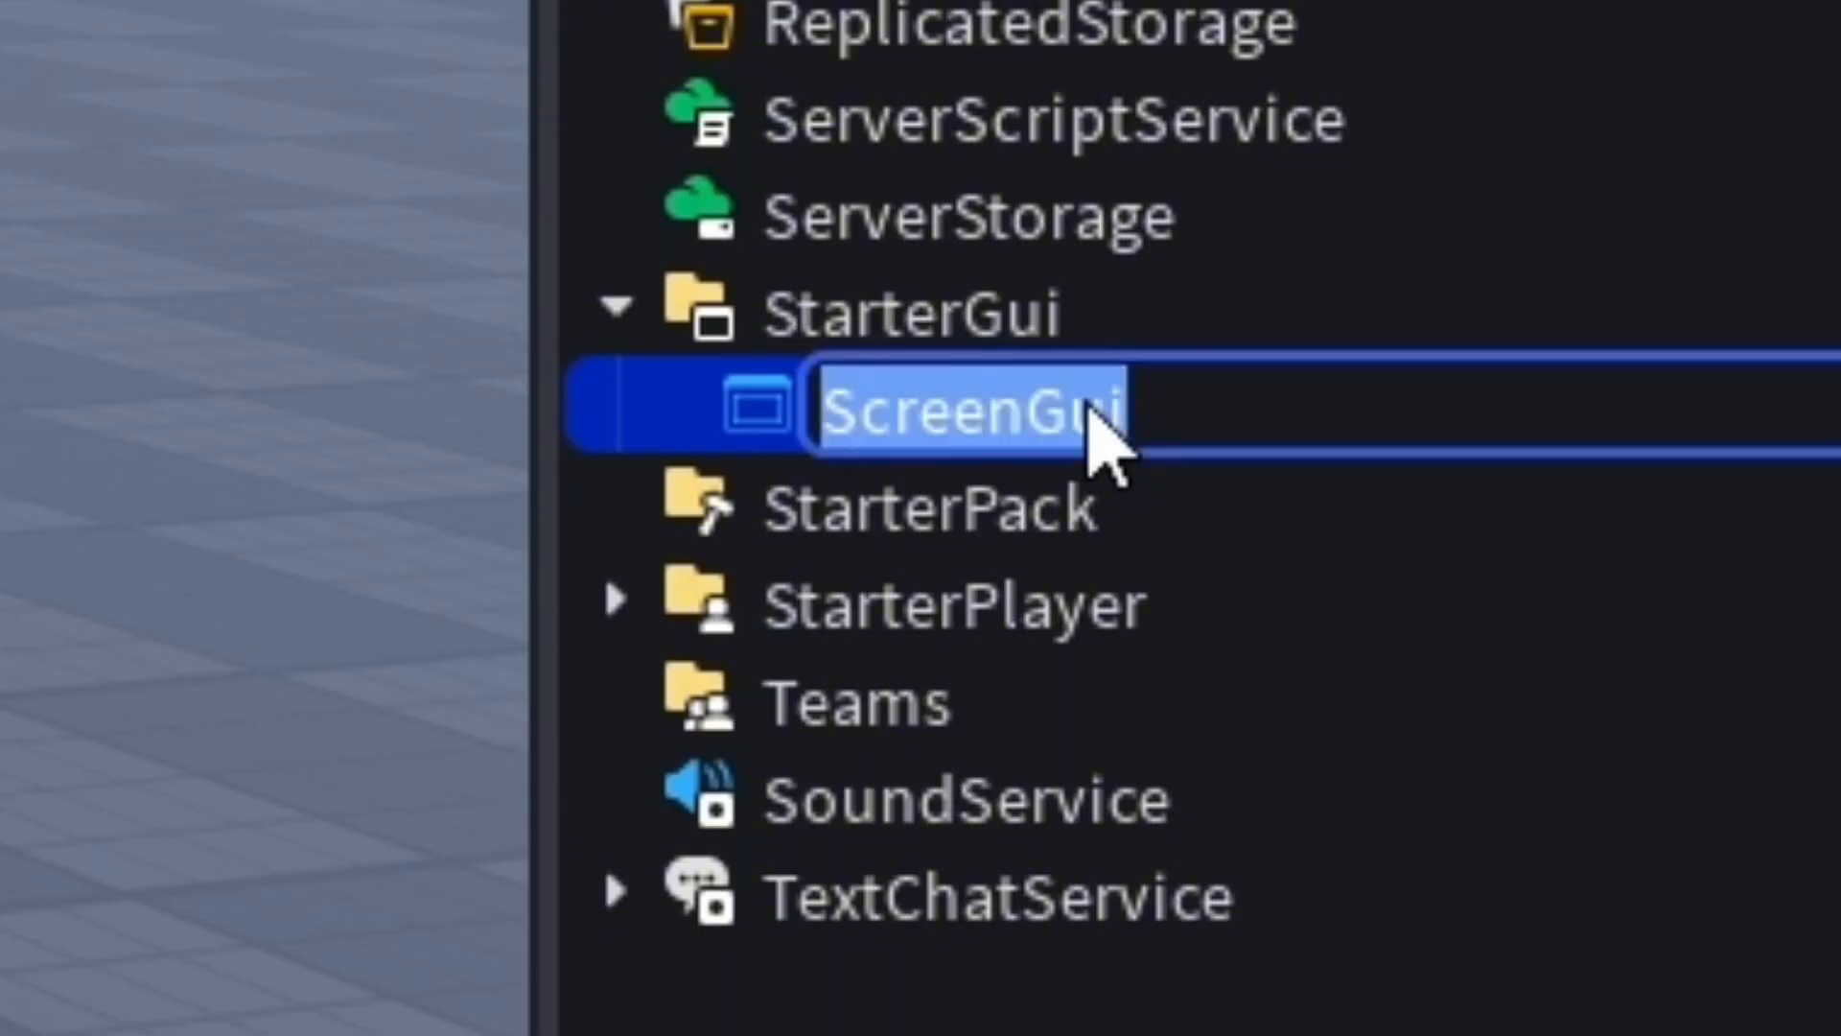
pyautogui.write('sjduasidj')
pyautogui.press('Return')
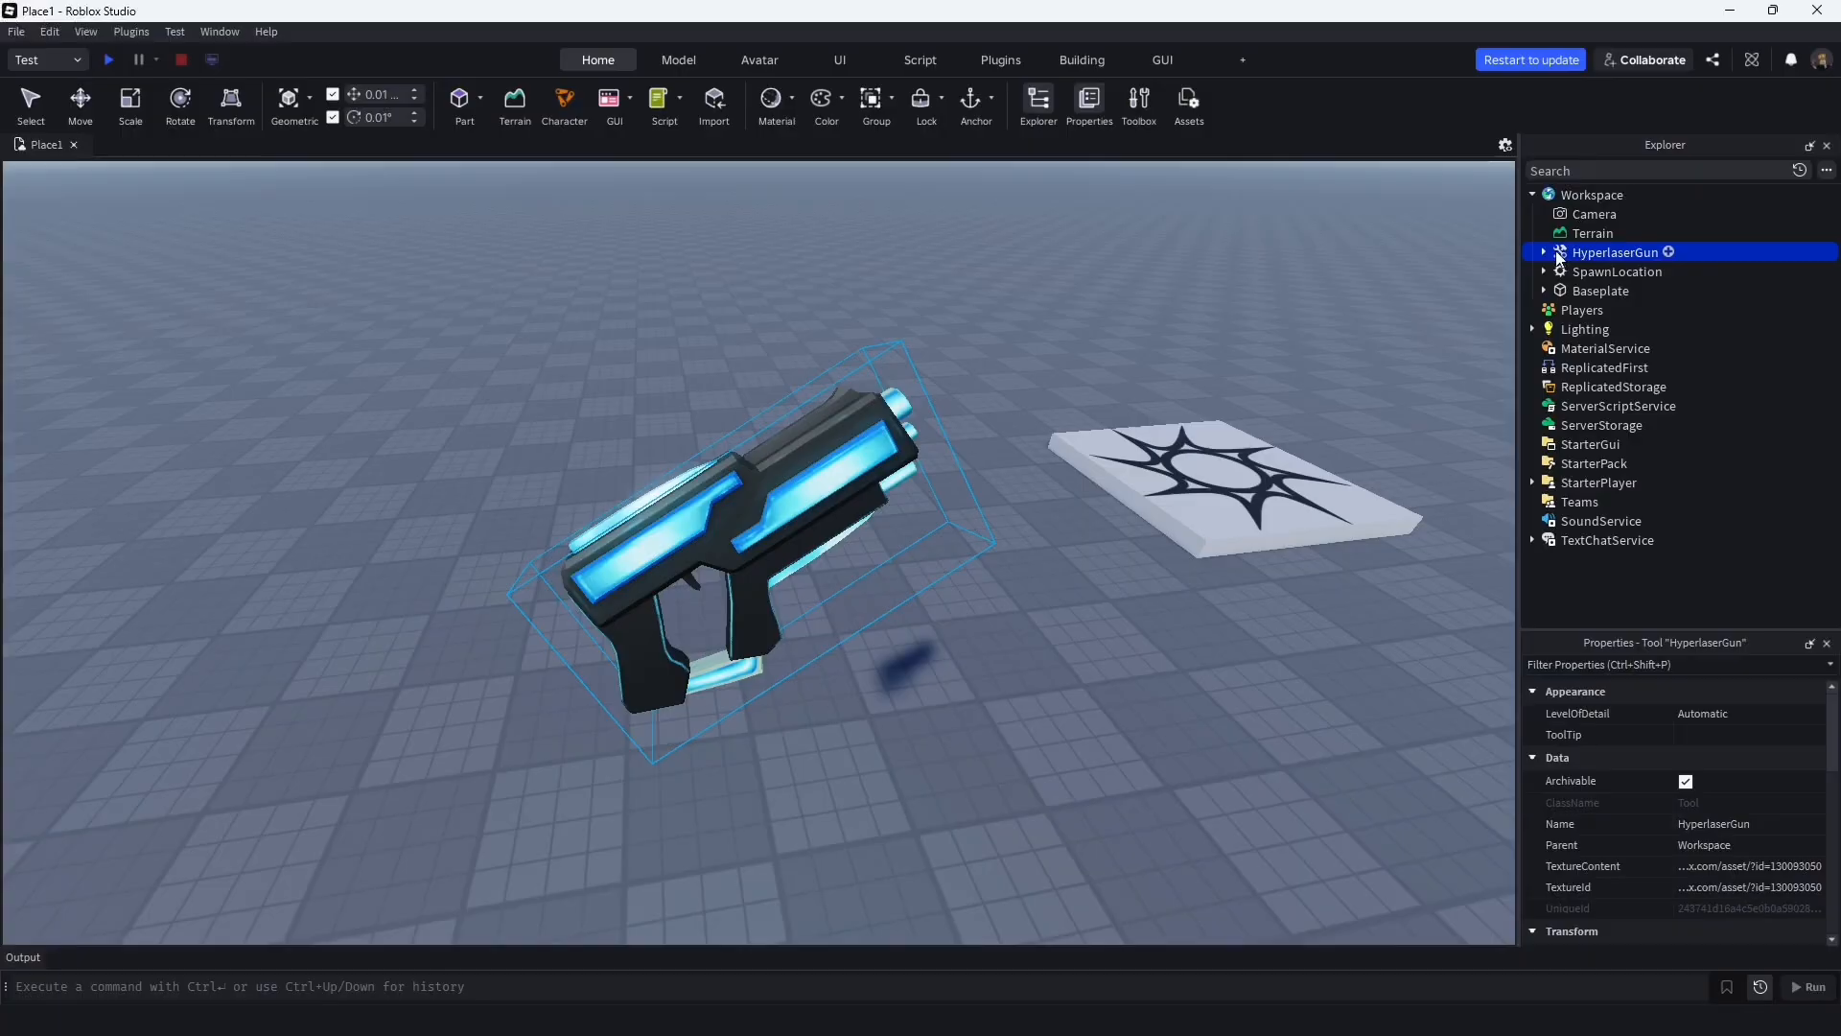
# Move the HyperlaserGun tool from the Workspace into StarterPack
pyautogui.moveTo(1558, 255); pyautogui.dragTo(1612, 484)
pyautogui.moveTo(758, 521); pyautogui.dragTo(745, 441)
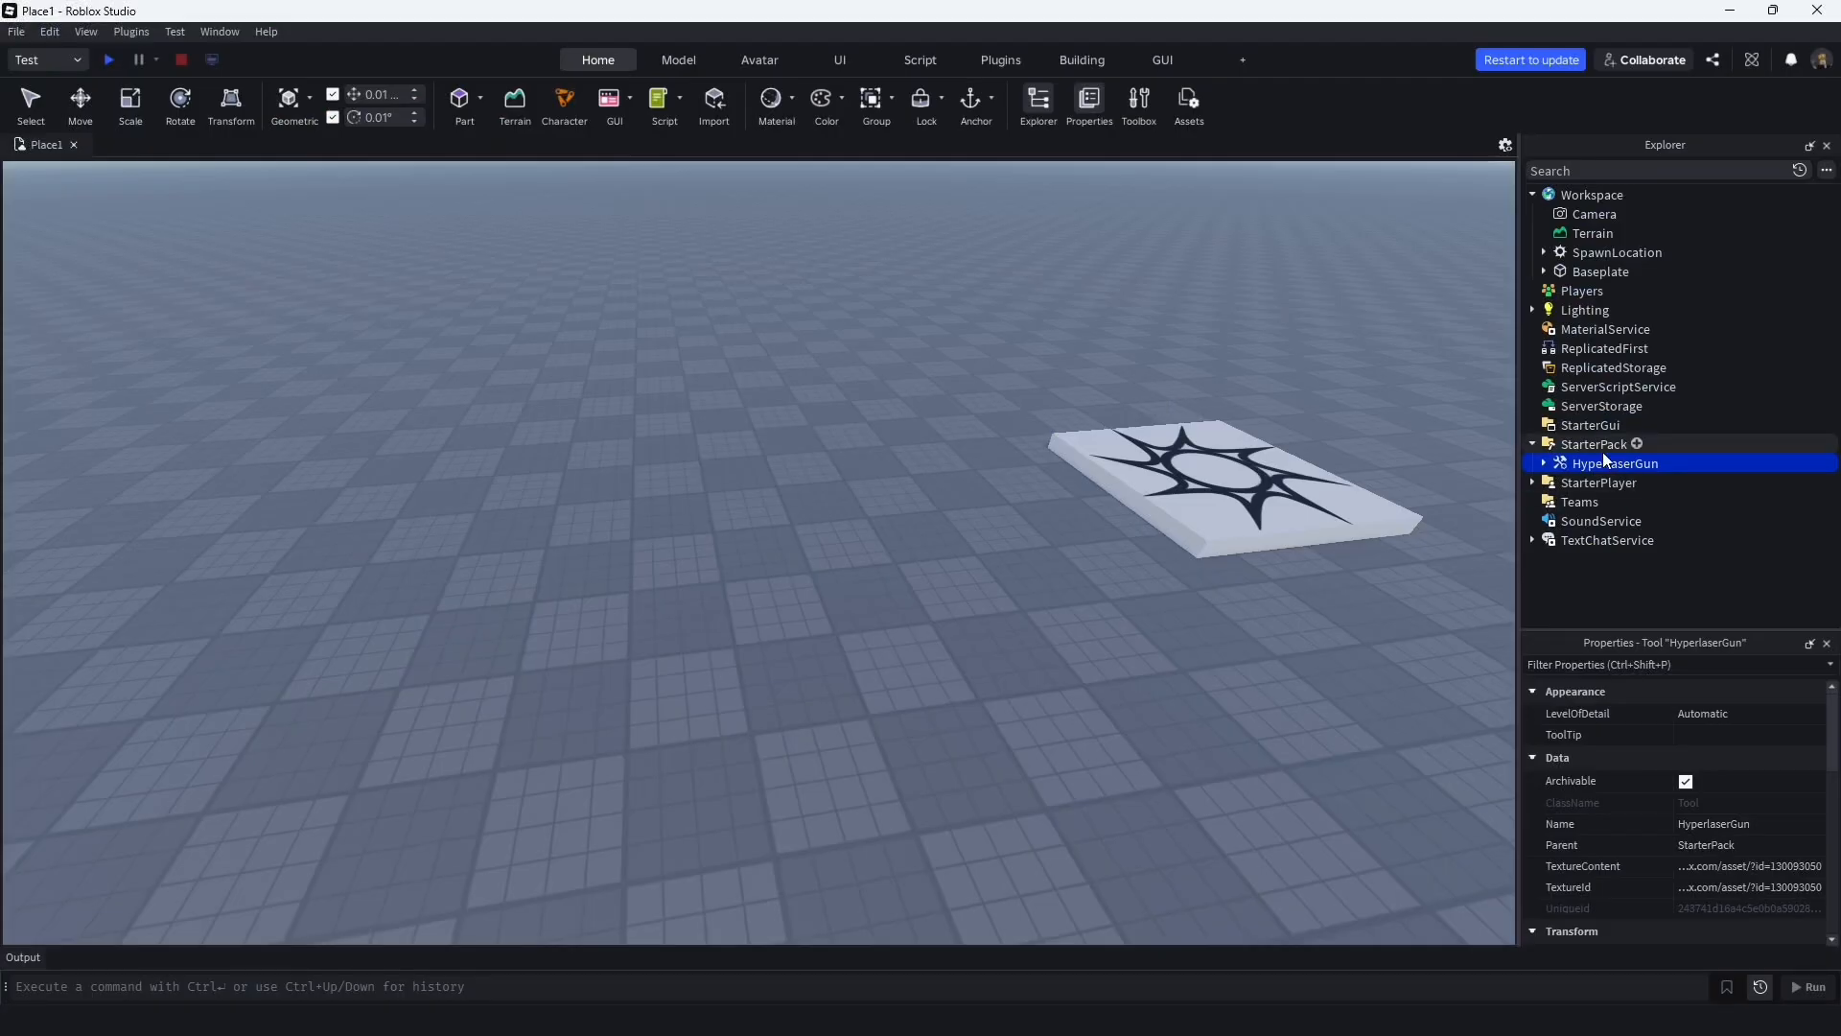
# Playtest the place and put away the HyperlaserGun held by the character
pyautogui.click(107, 60)
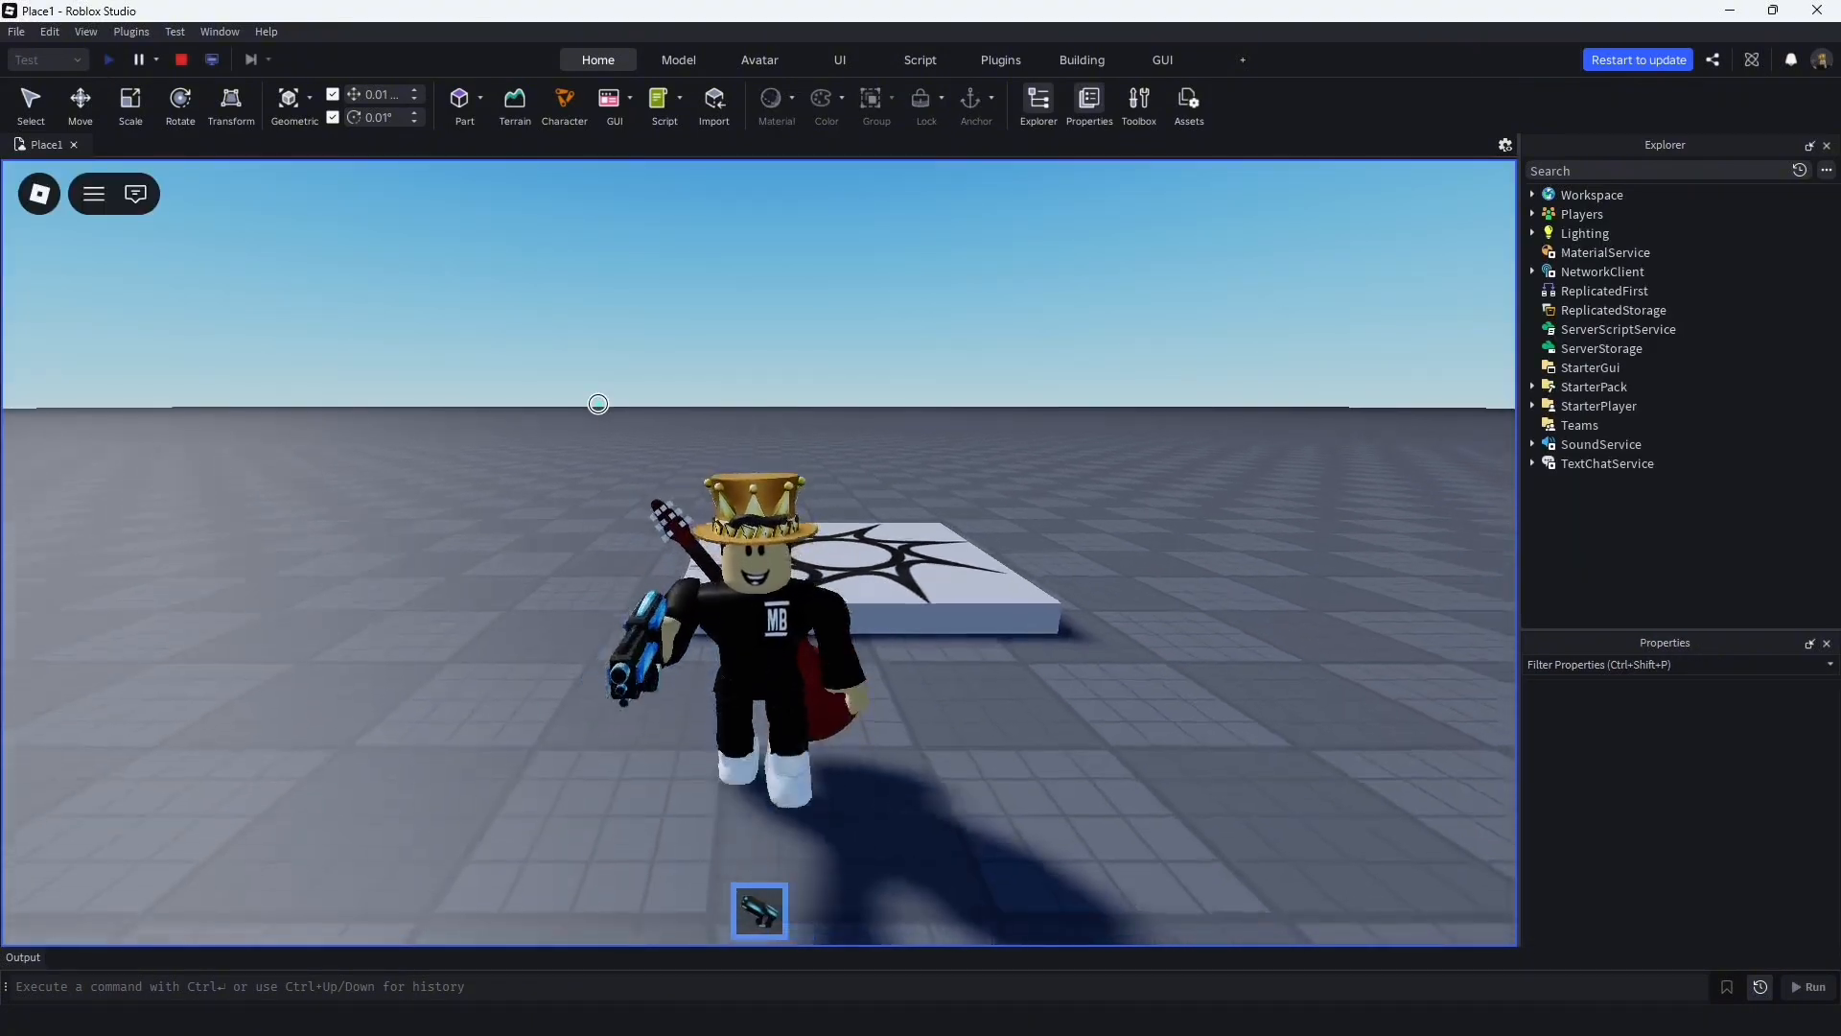
pyautogui.moveTo(598, 404); pyautogui.dragTo(599, 404, button='right')
pyautogui.scroll(2, 602, 403)
pyautogui.press('1')
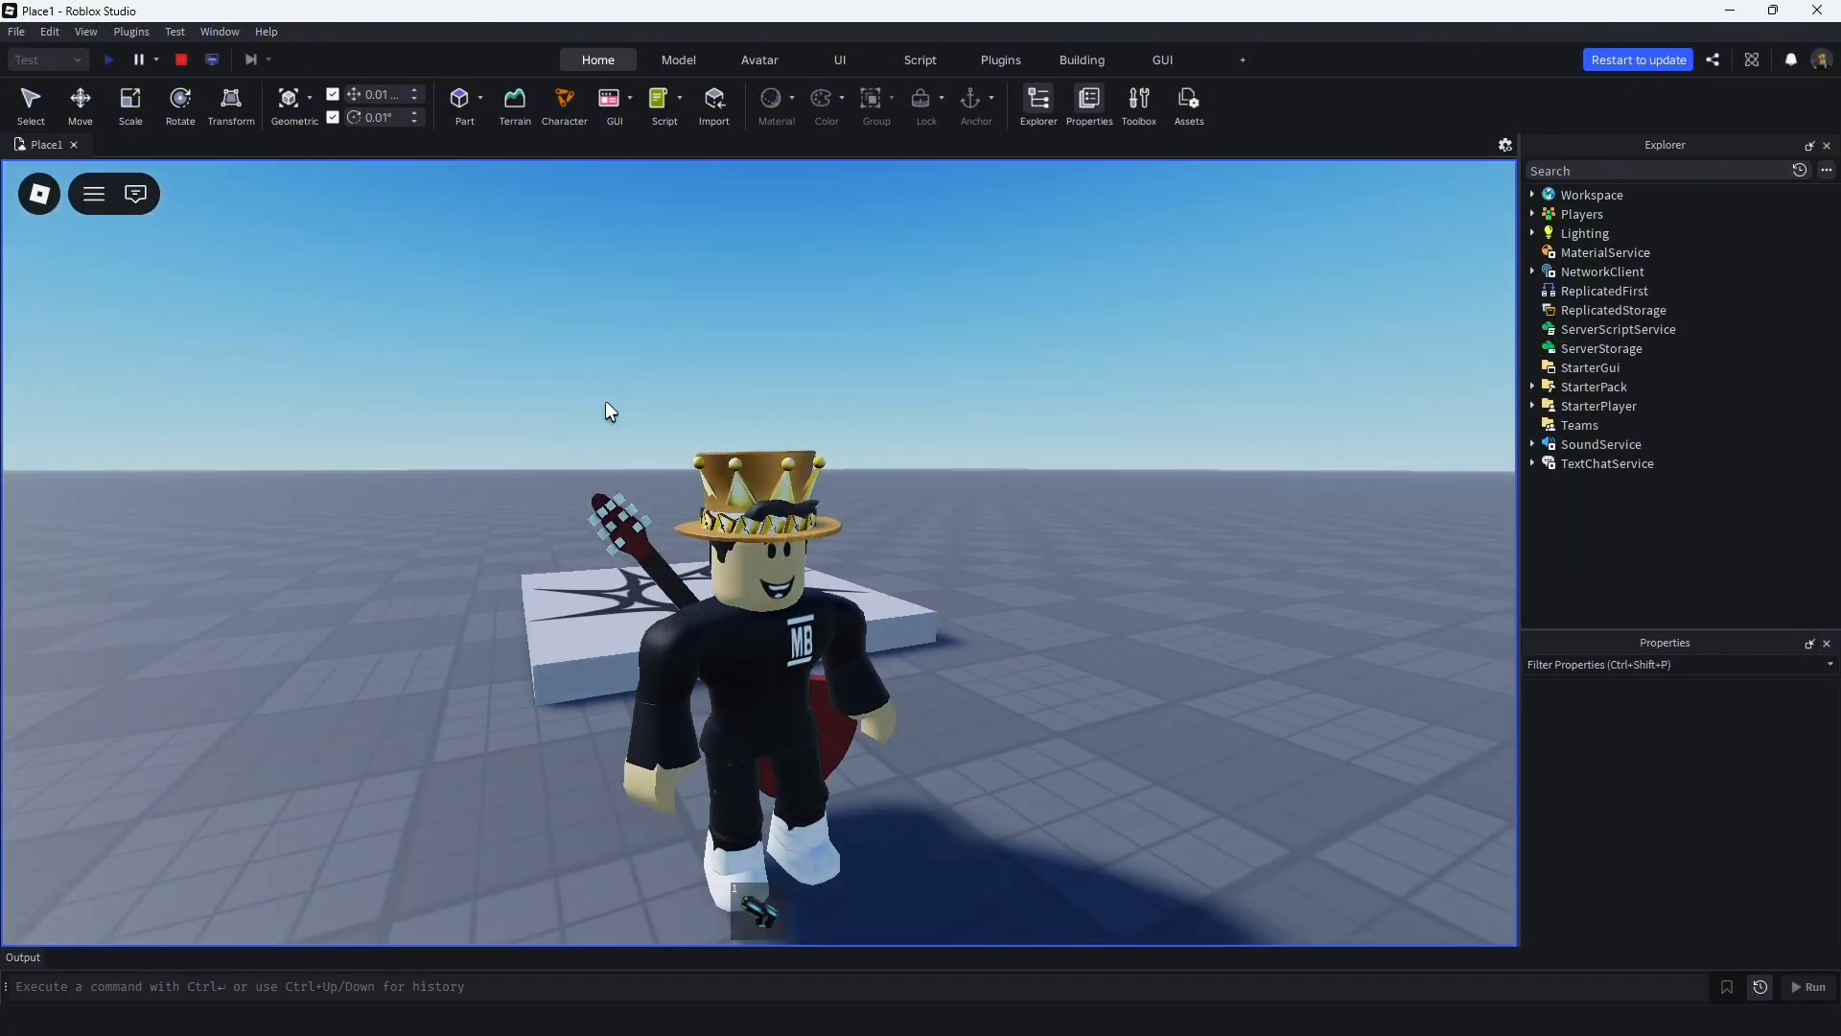
pyautogui.scroll(-2, 606, 402)
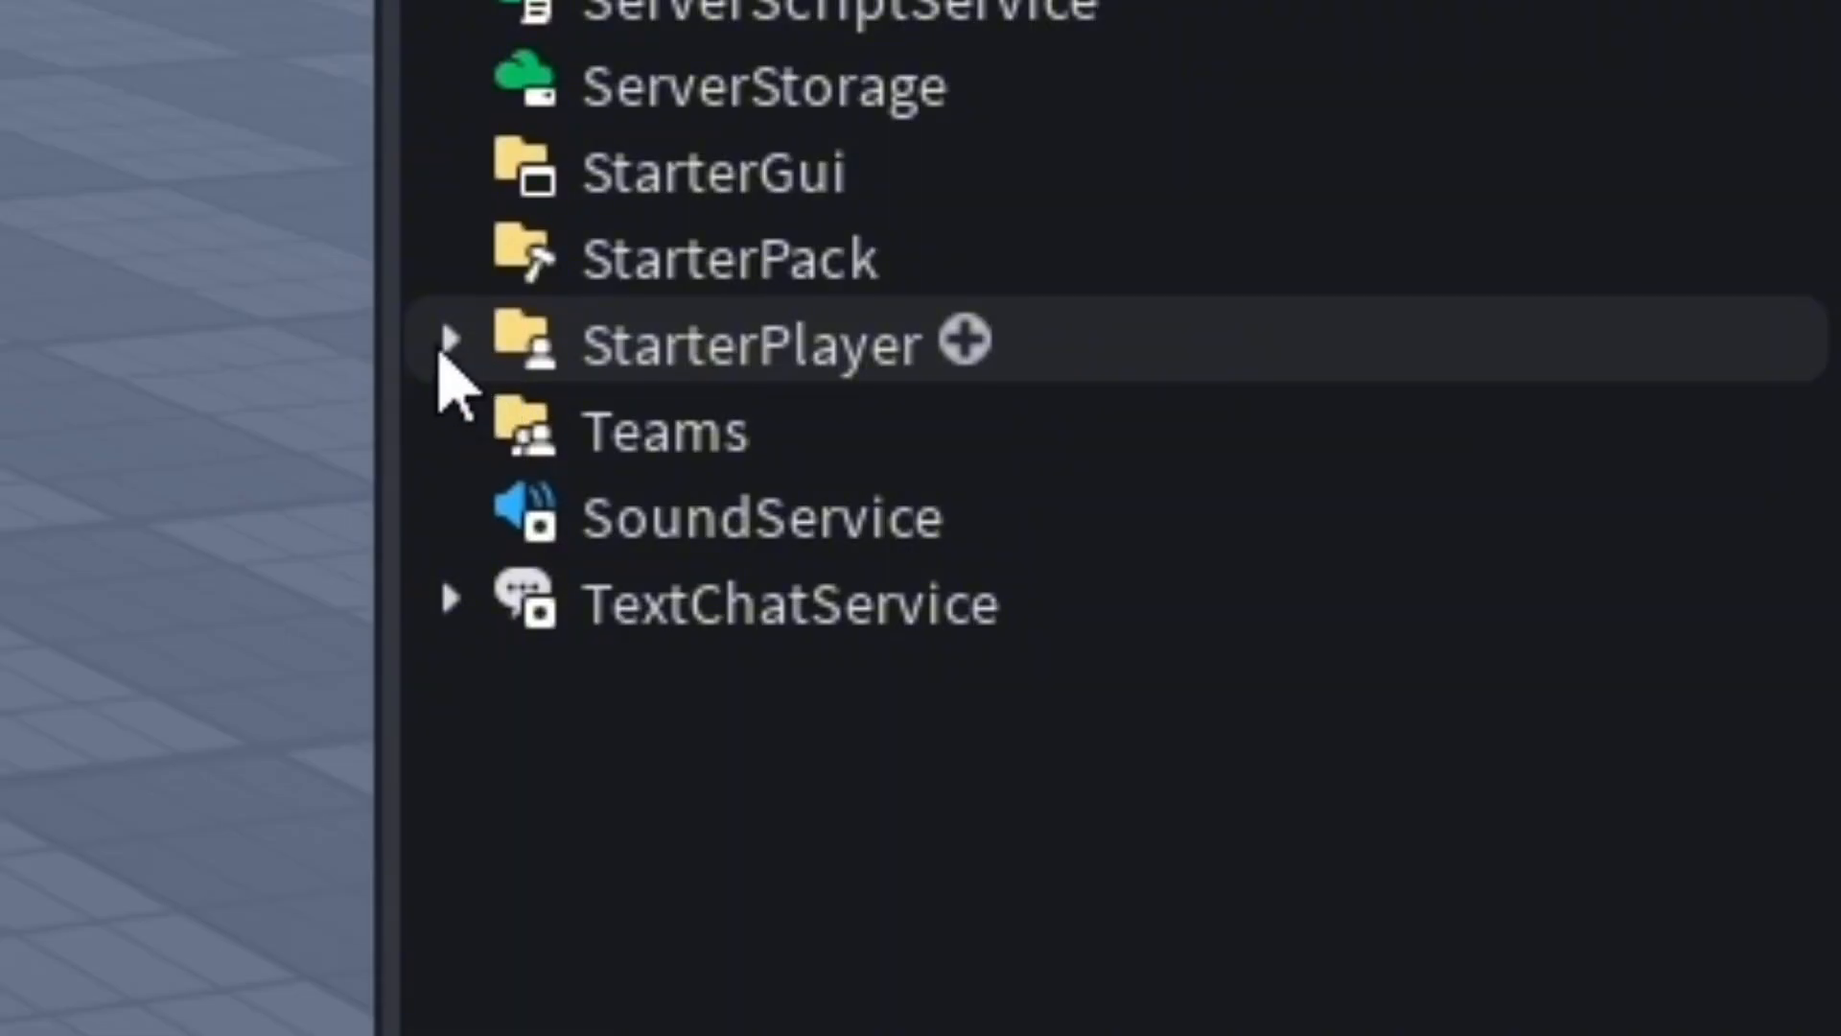
# Expand StarterPlayer to examine its StarterCharacterScripts and StarterPlayerScripts containers
pyautogui.click(445, 343)
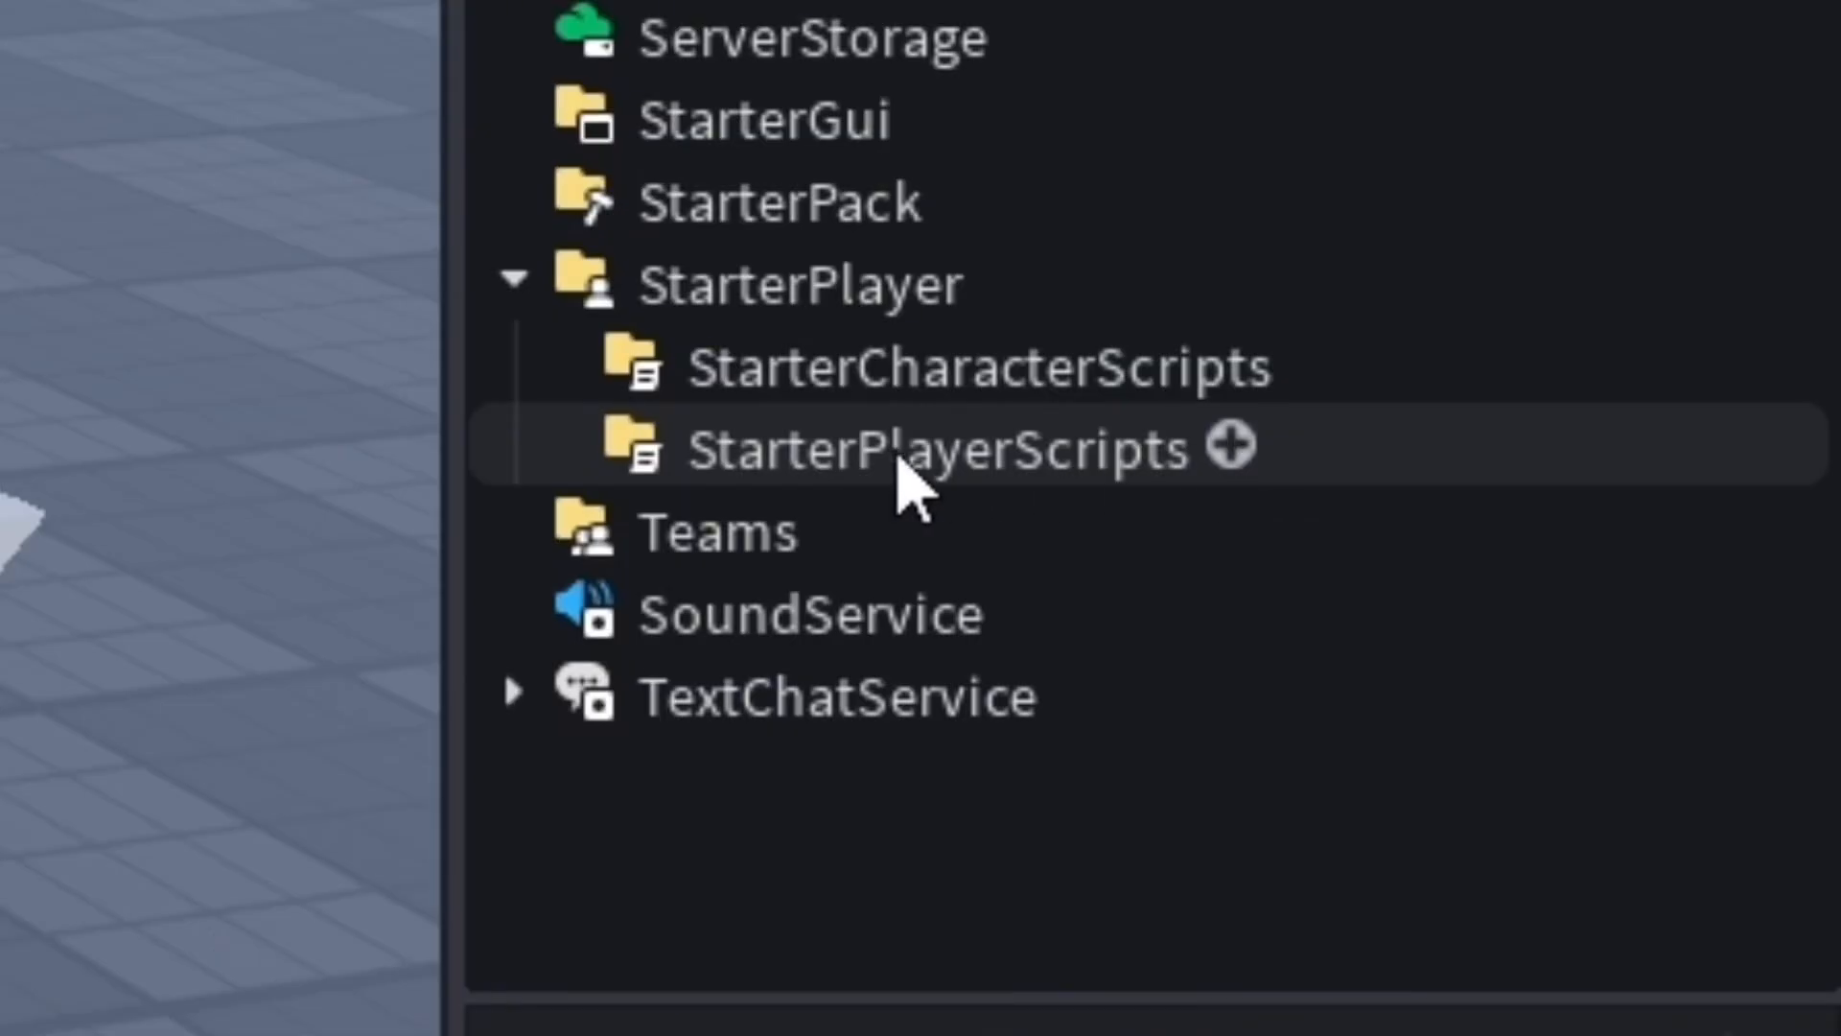
# Insert a Team object into the Teams service and set its TeamColor to bright green
pyautogui.click(1228, 451)
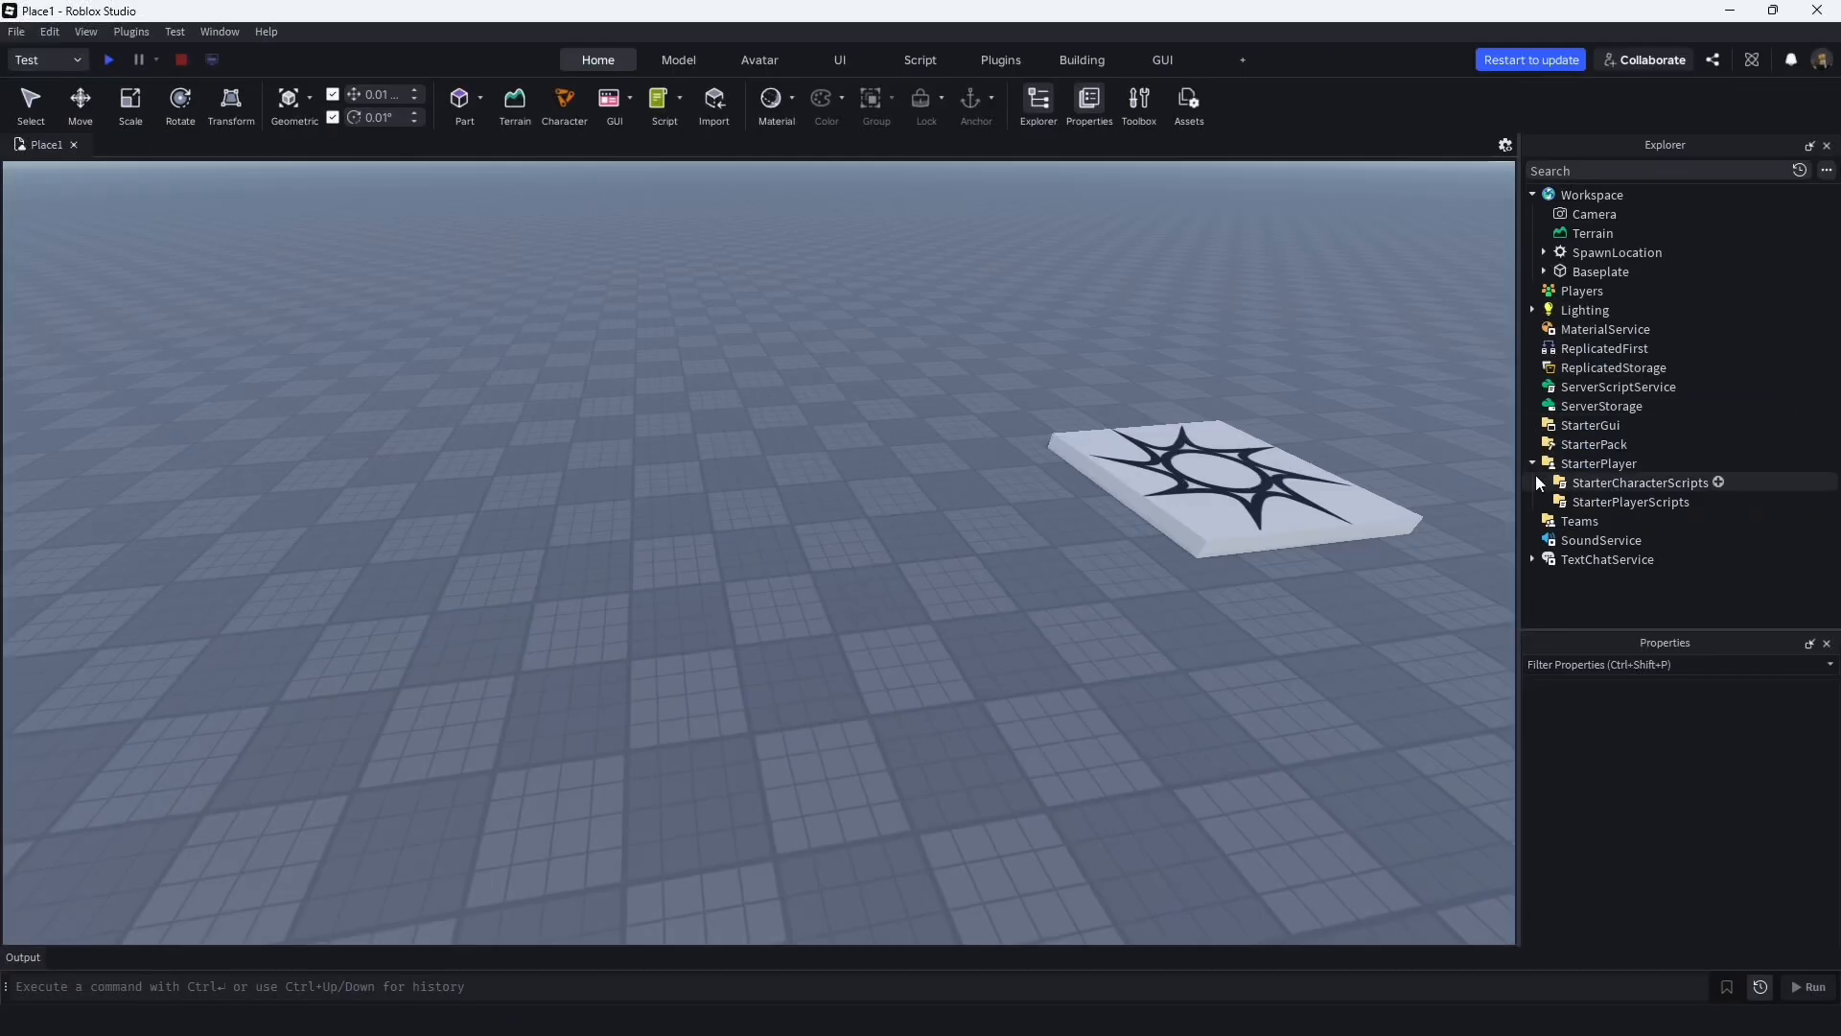
pyautogui.click(1532, 465)
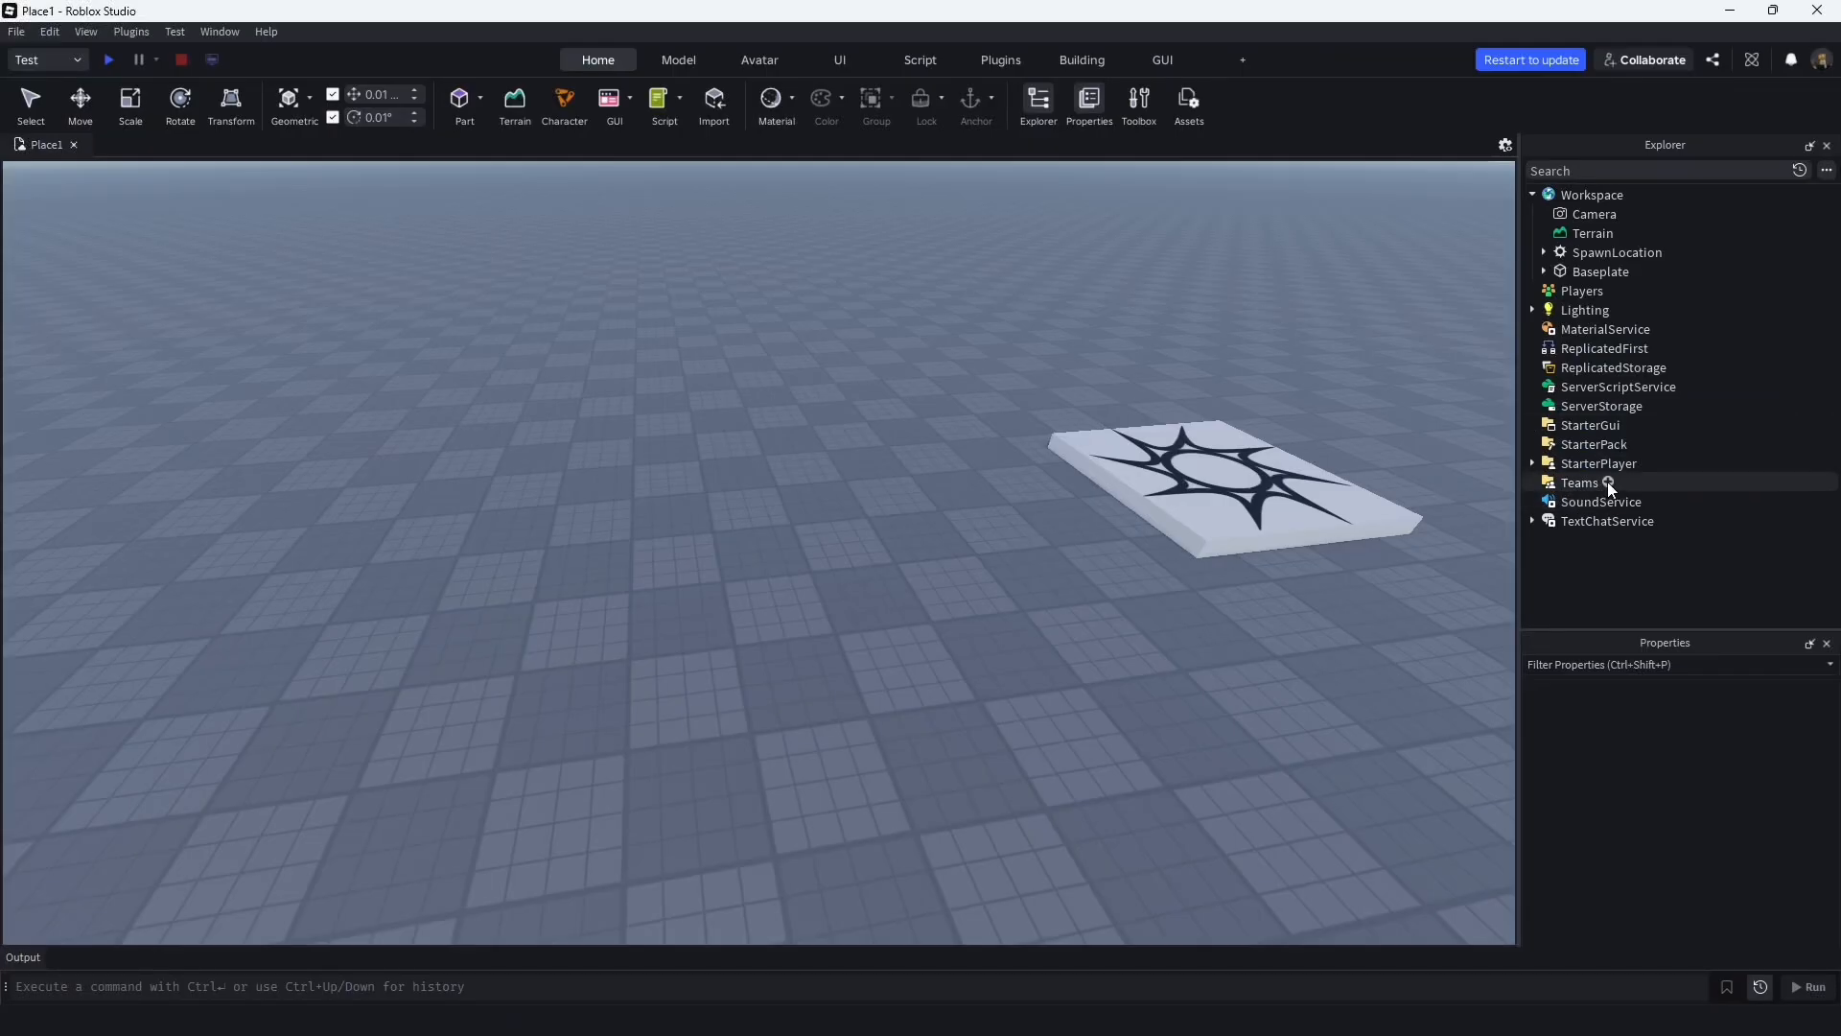
pyautogui.click(1608, 483)
pyautogui.click(1470, 549)
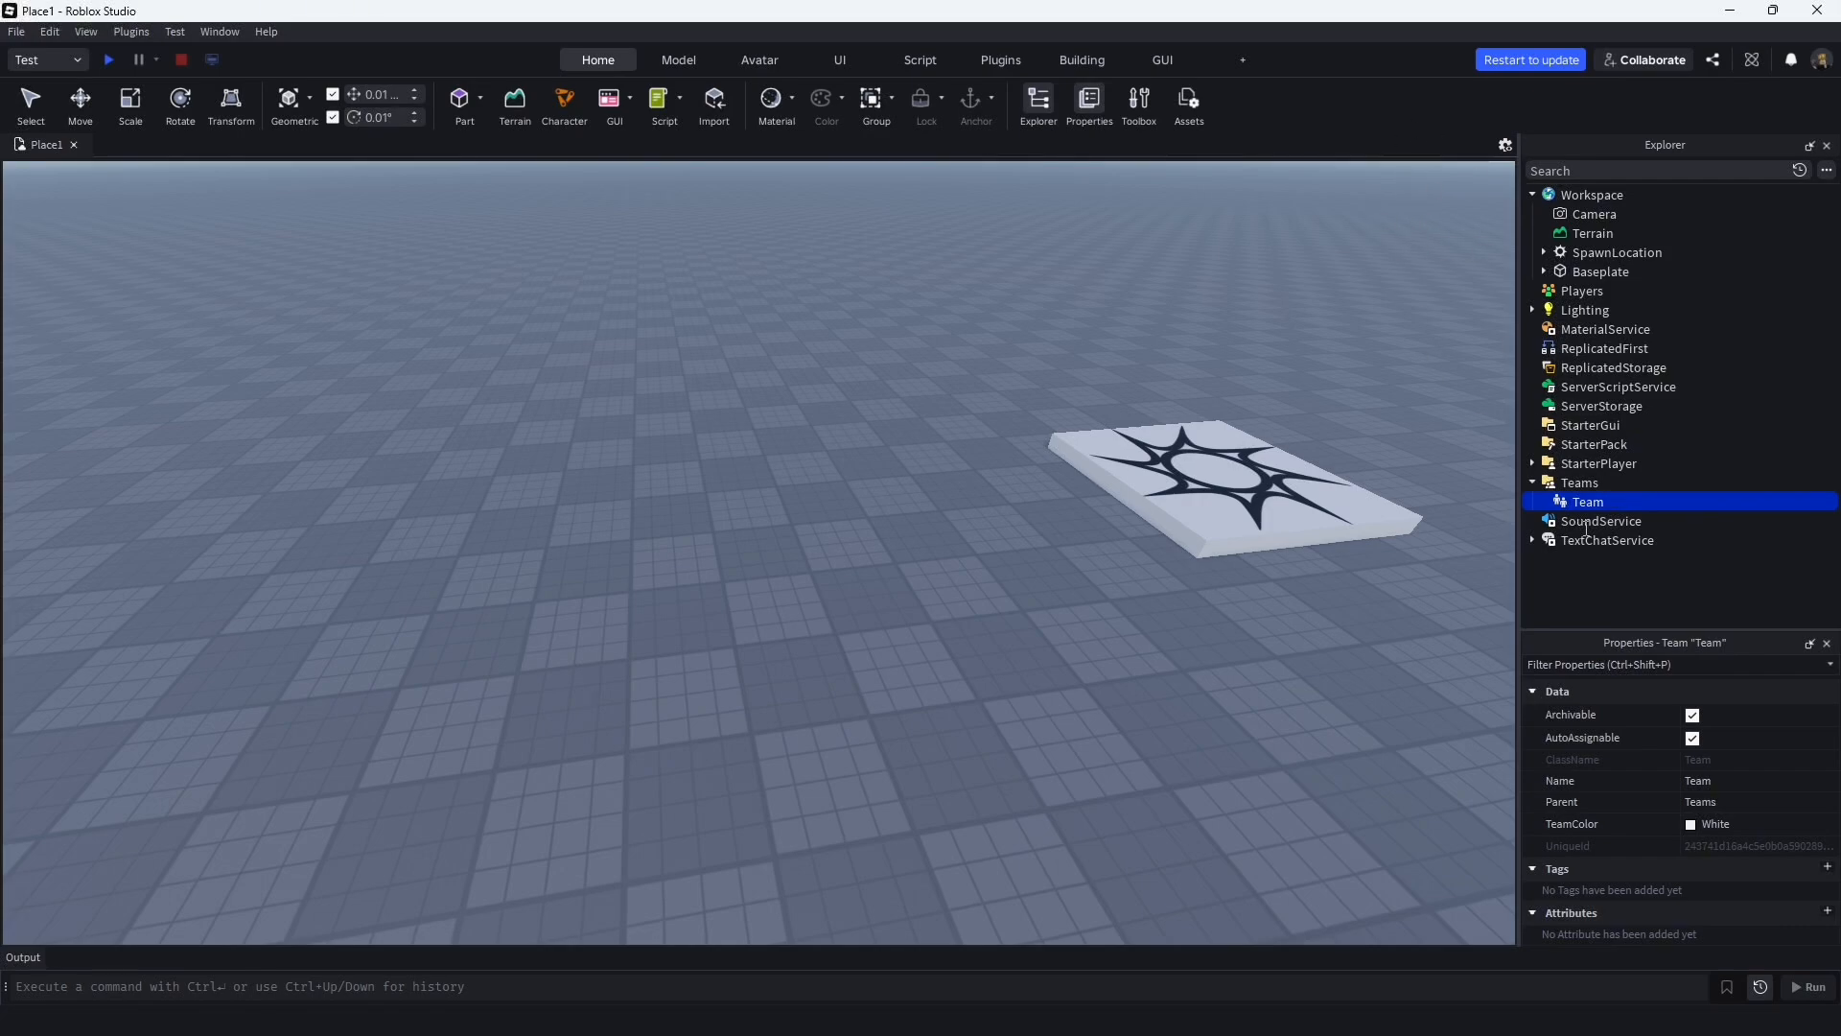
pyautogui.click(1689, 830)
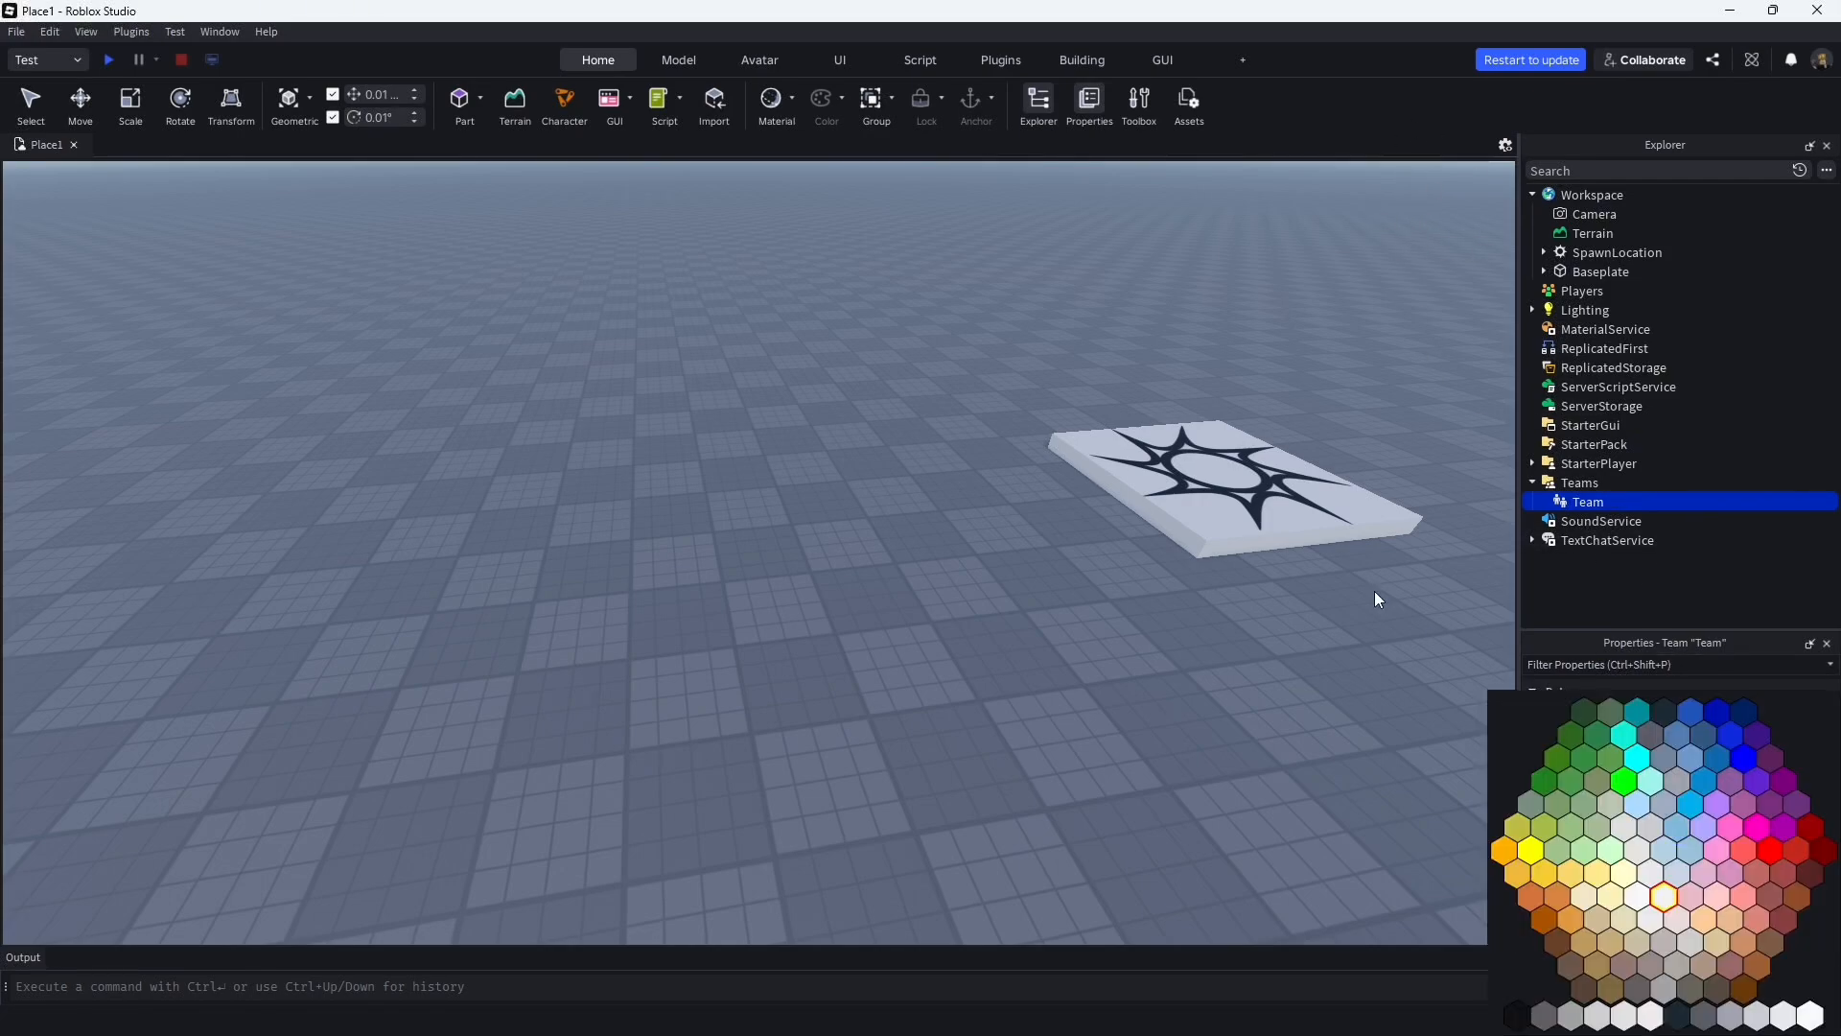
pyautogui.click(1624, 780)
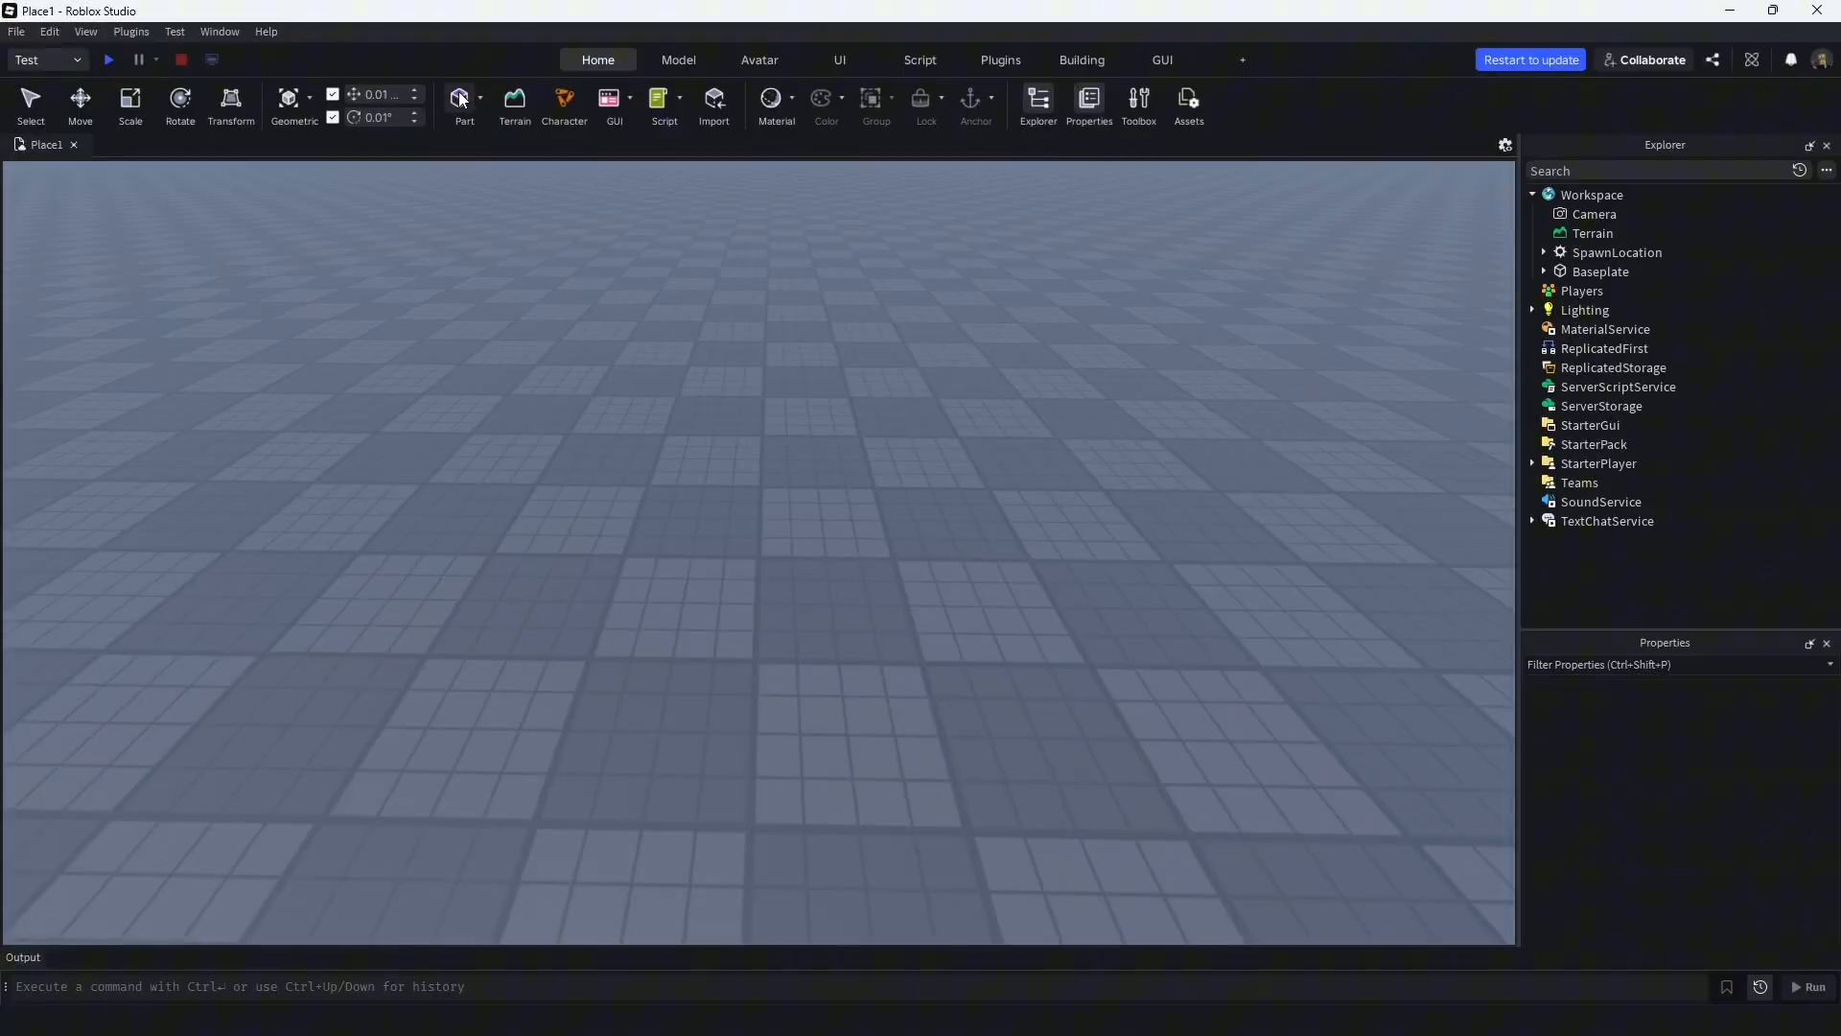
# Insert a block part on the baseplate and reposition it freely with the Select tool
pyautogui.click(357, 15)
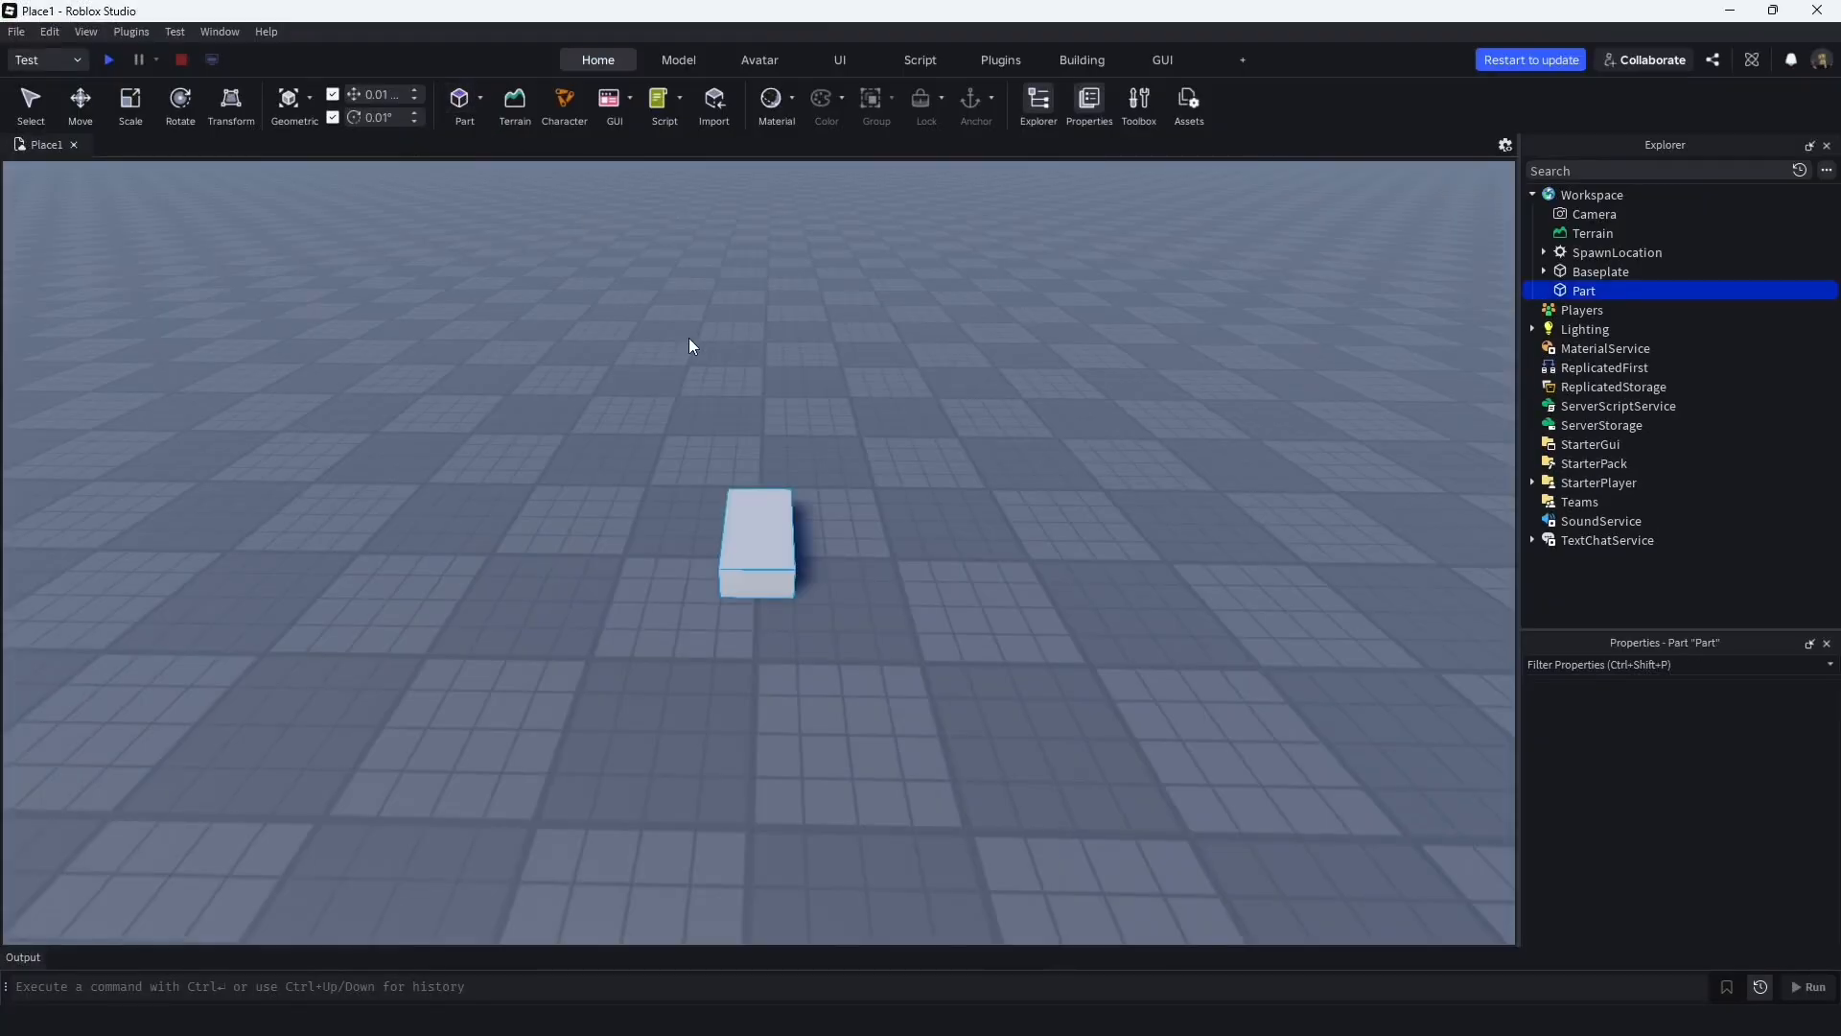
pyautogui.click(80, 108)
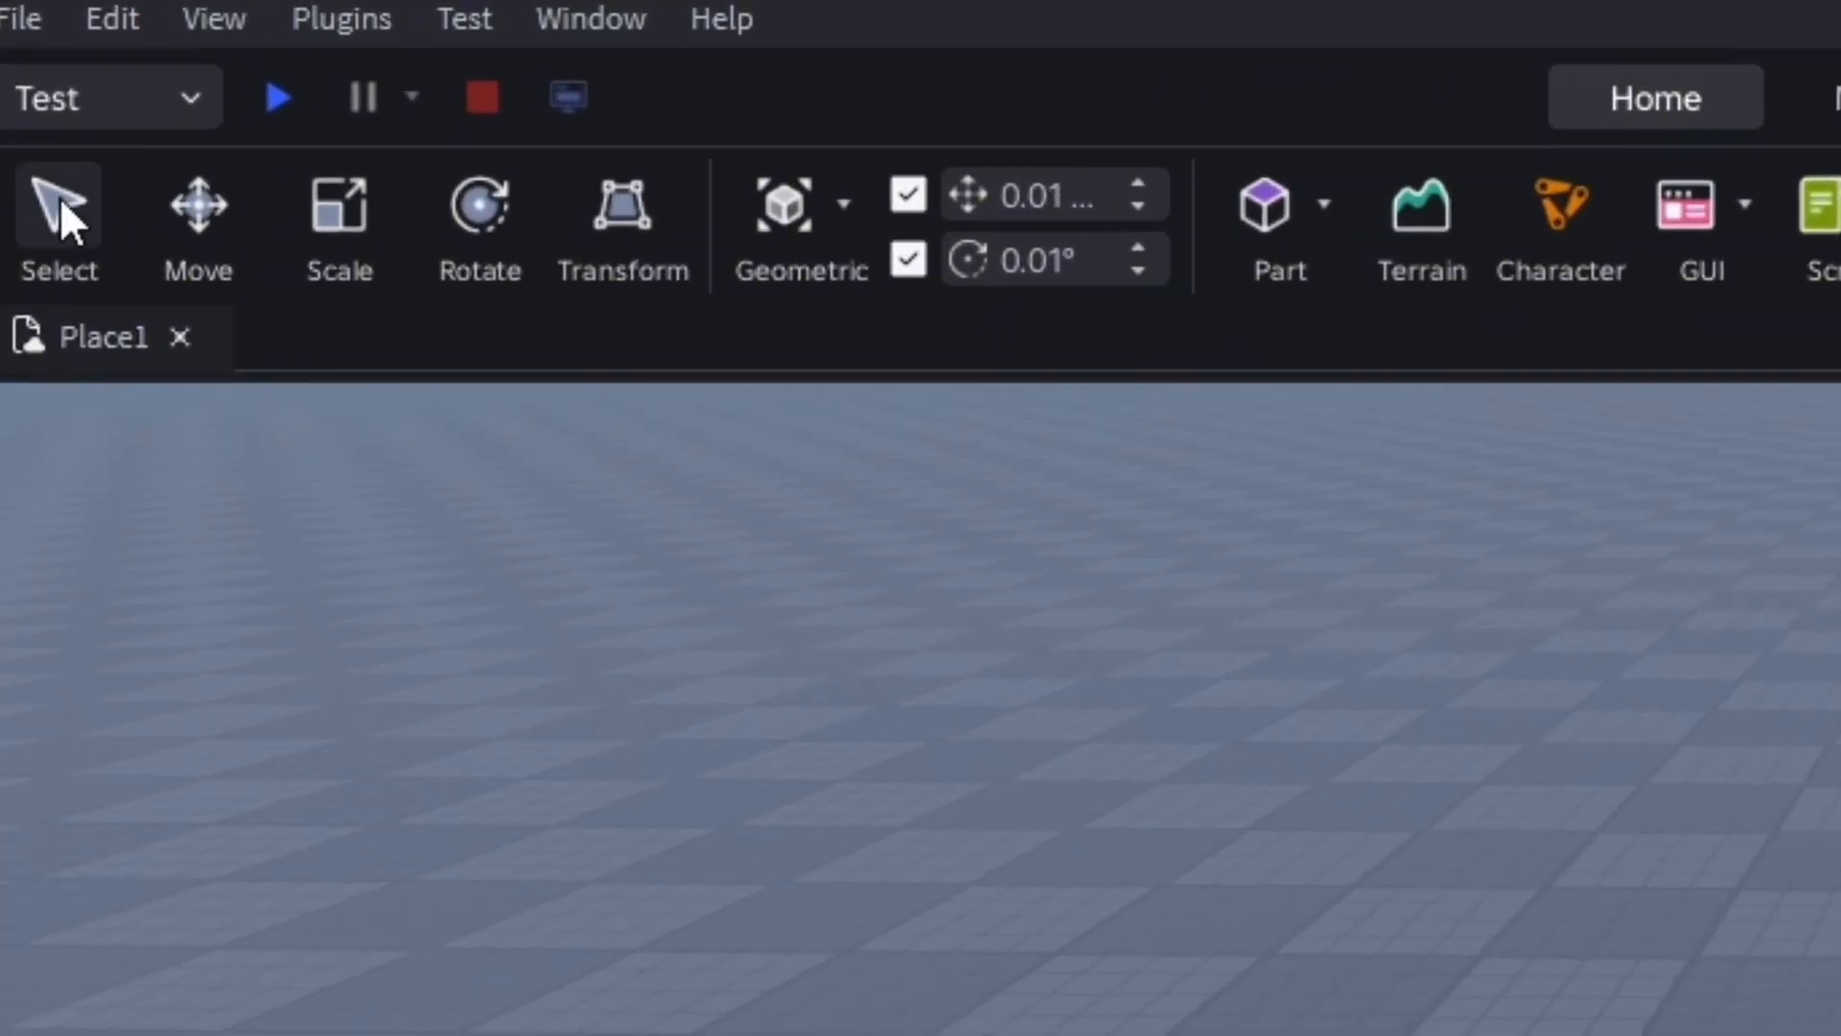
pyautogui.moveTo(722, 523); pyautogui.dragTo(671, 621)
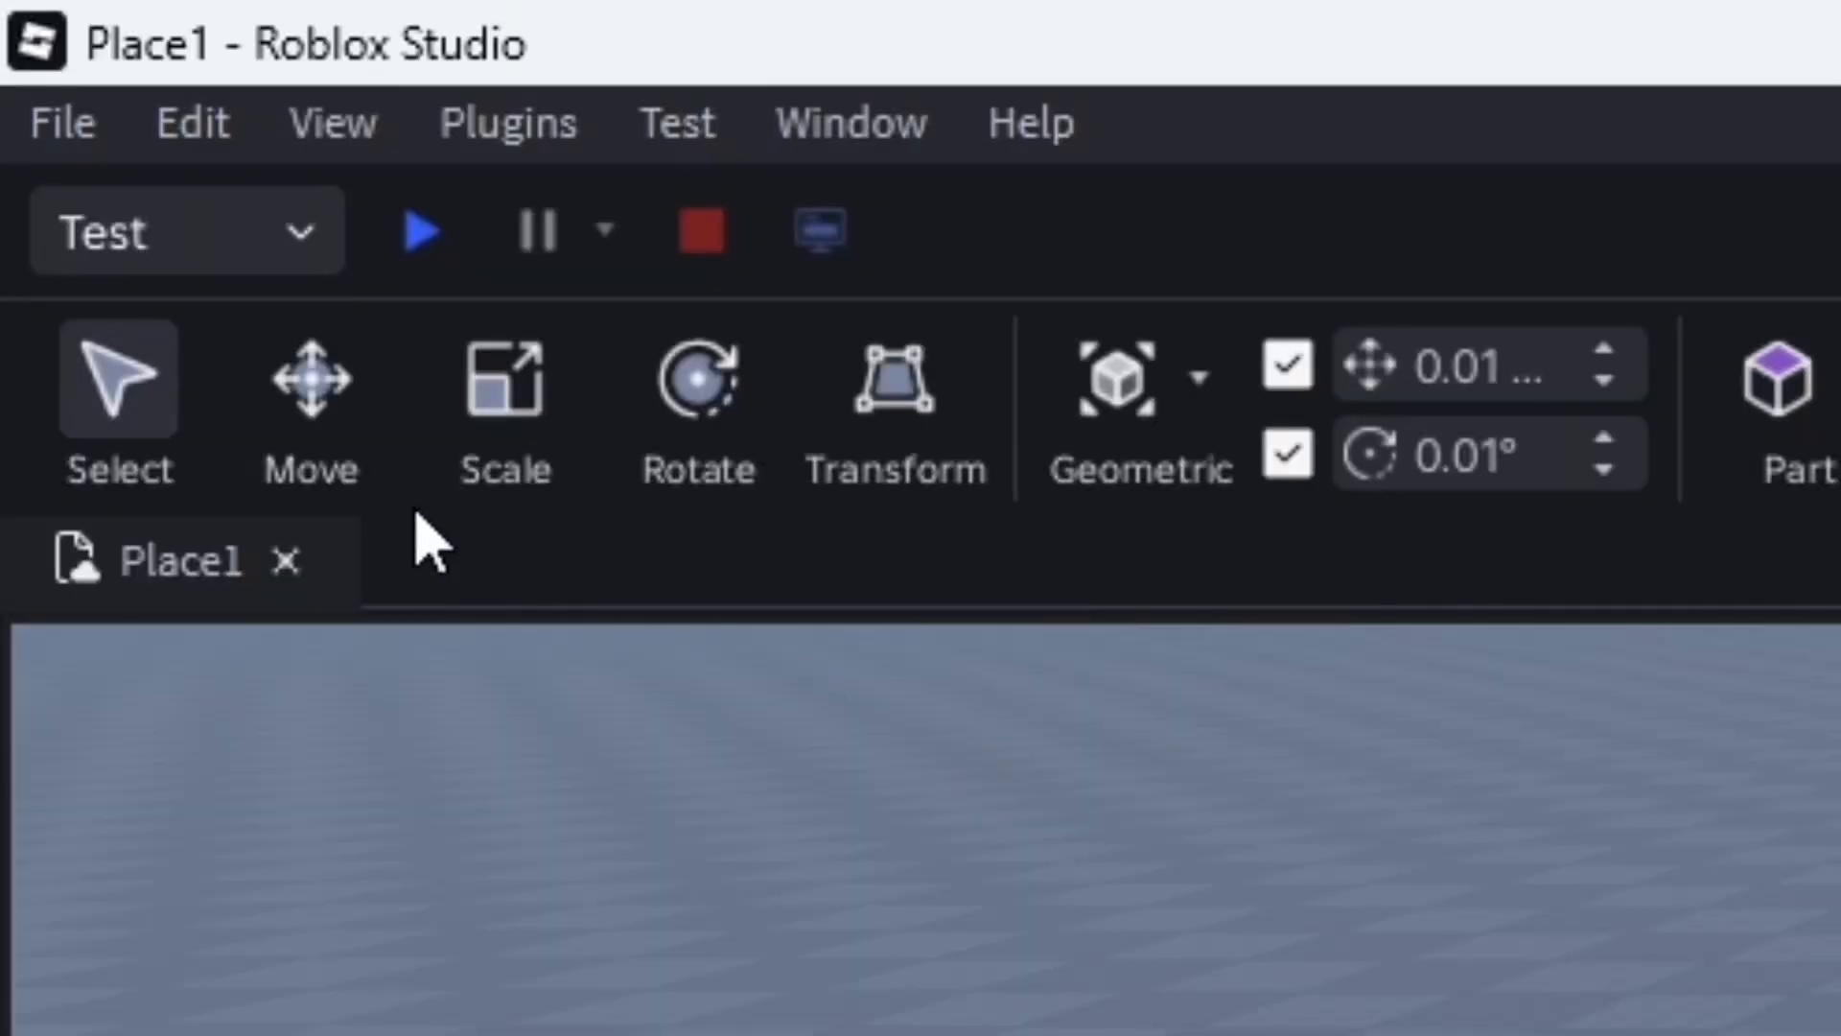
# Move the part along its axes with the Move tool, including a sideways shift of about 3.19 studs
pyautogui.click(312, 379)
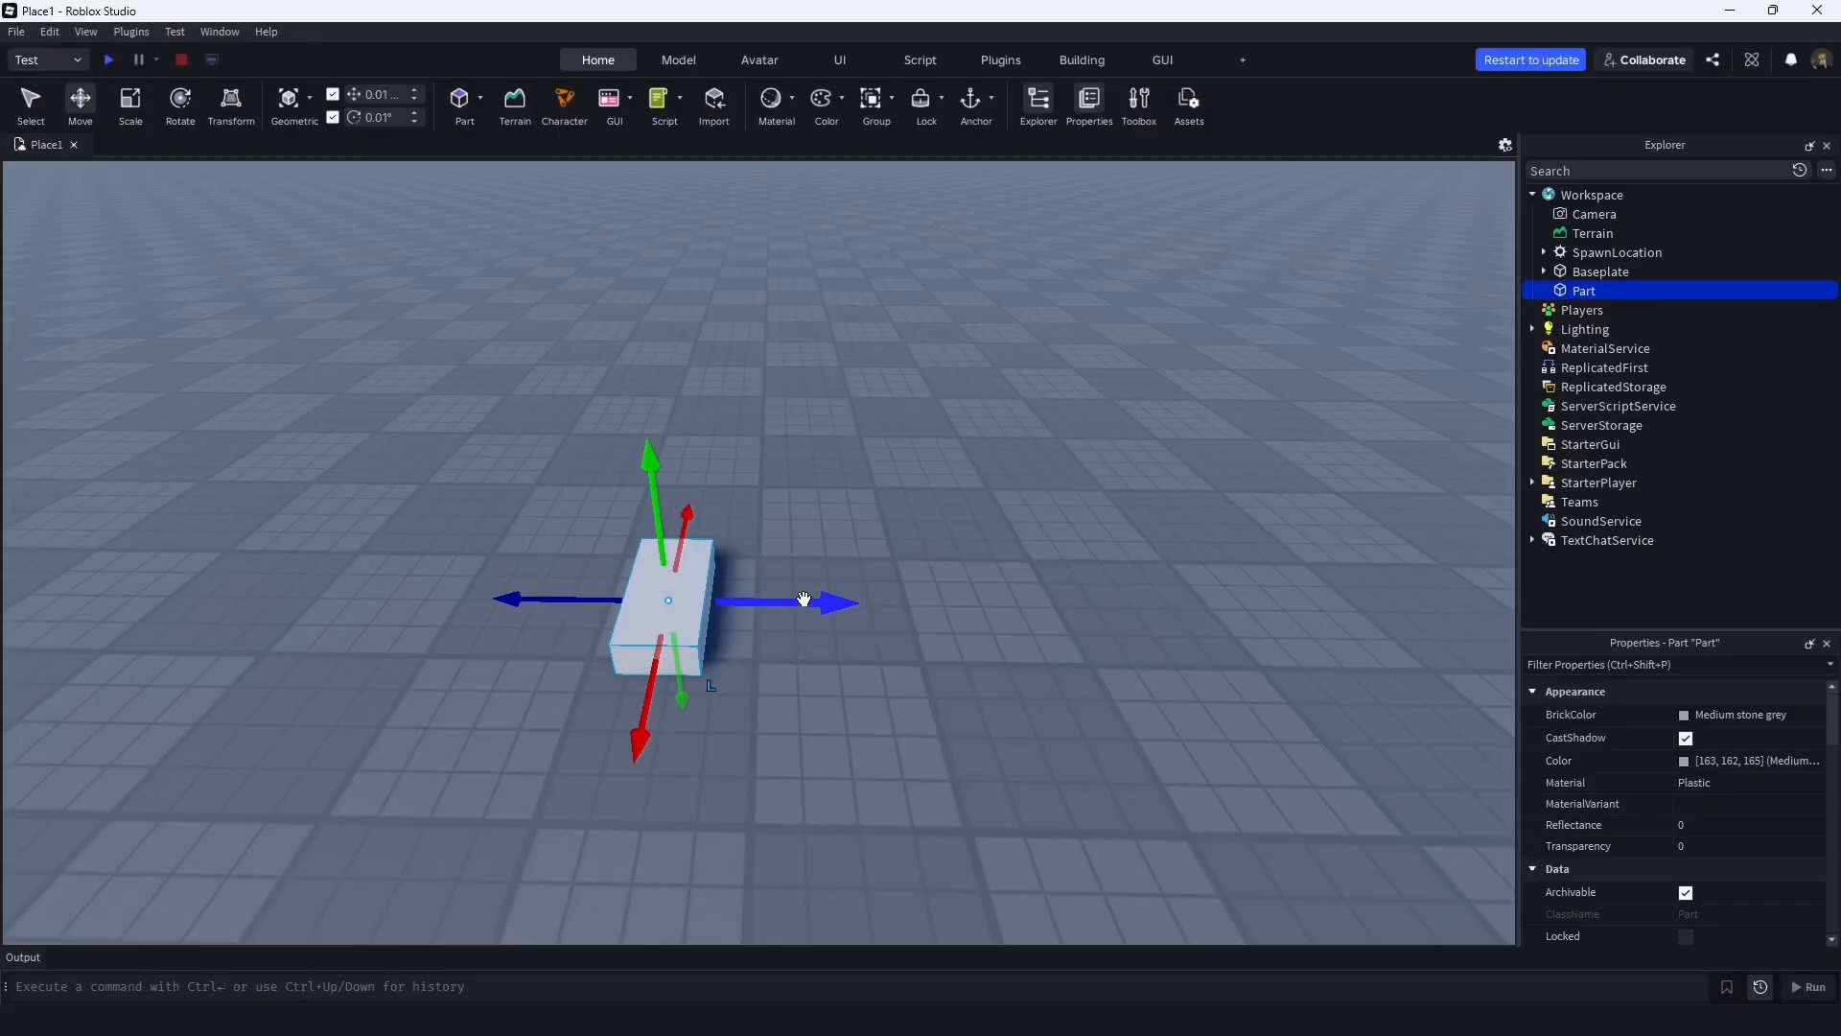
pyautogui.moveTo(843, 600); pyautogui.dragTo(909, 590)
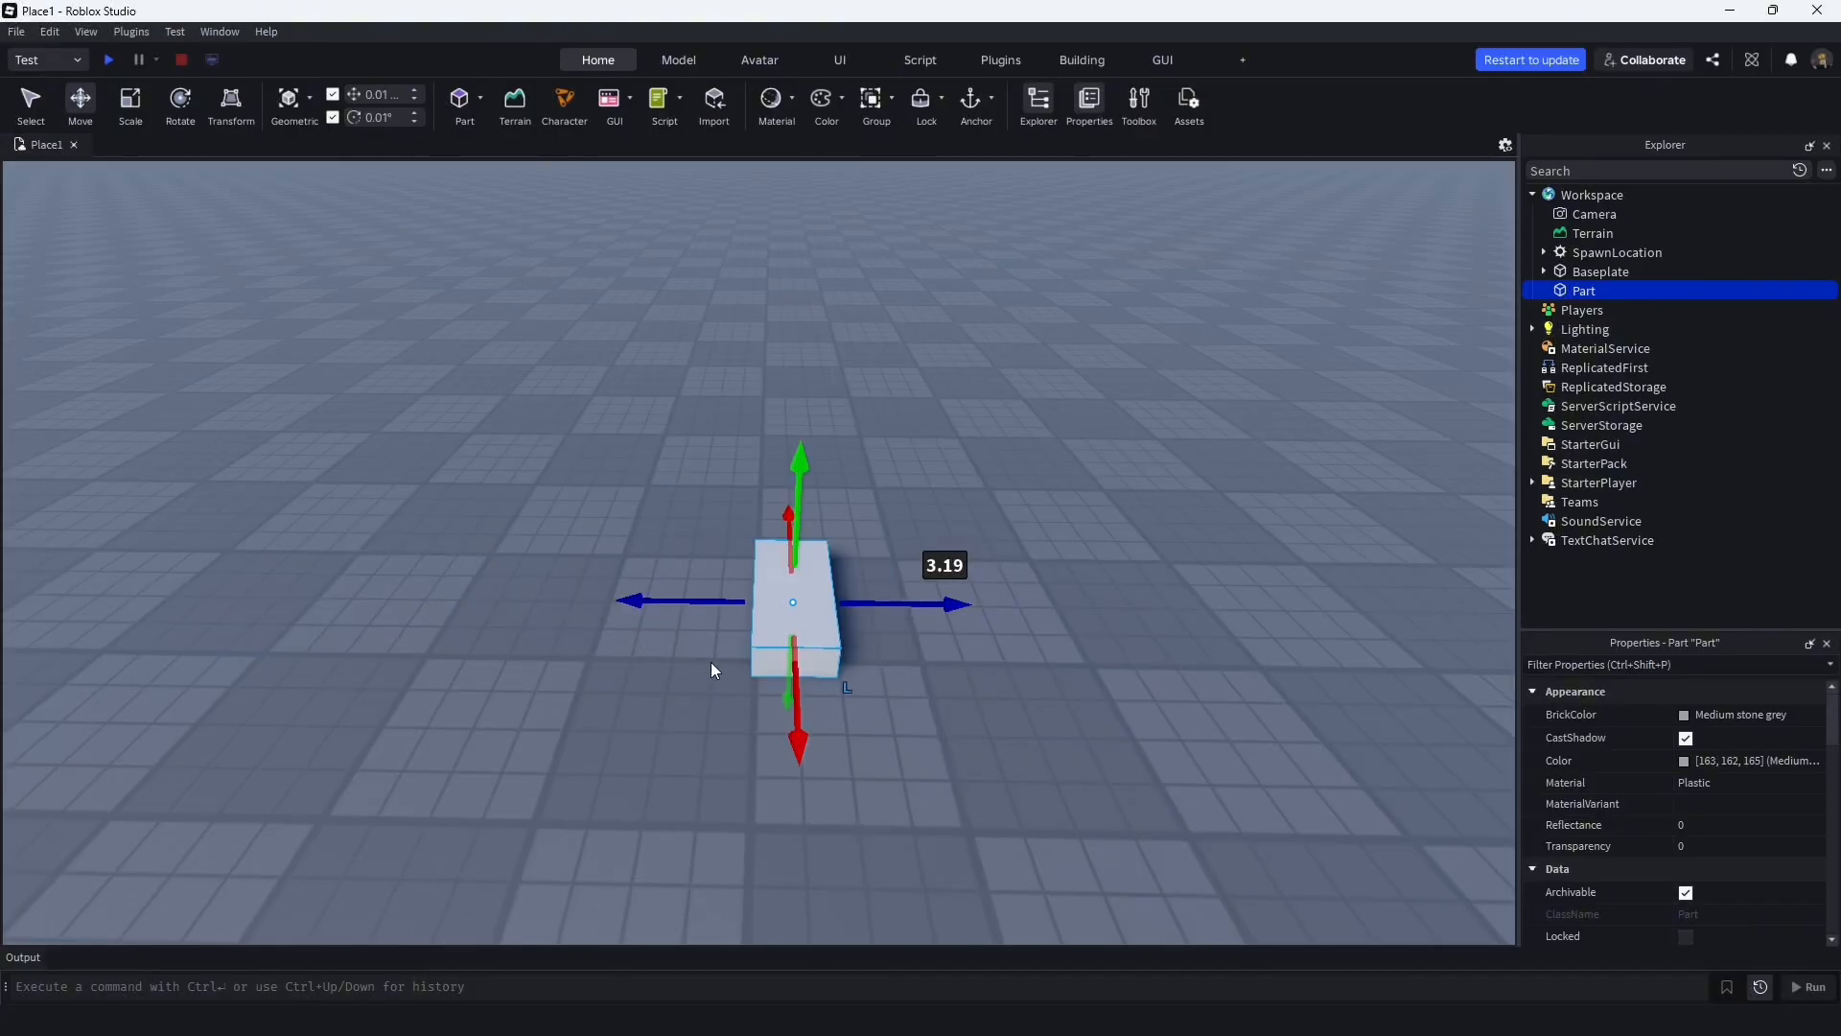
pyautogui.moveTo(806, 494)
pyautogui.mouseDown()
pyautogui.moveTo(807, 402)
pyautogui.moveTo(807, 515)
pyautogui.mouseUp()
pyautogui.moveTo(820, 594); pyautogui.dragTo(778, 635)
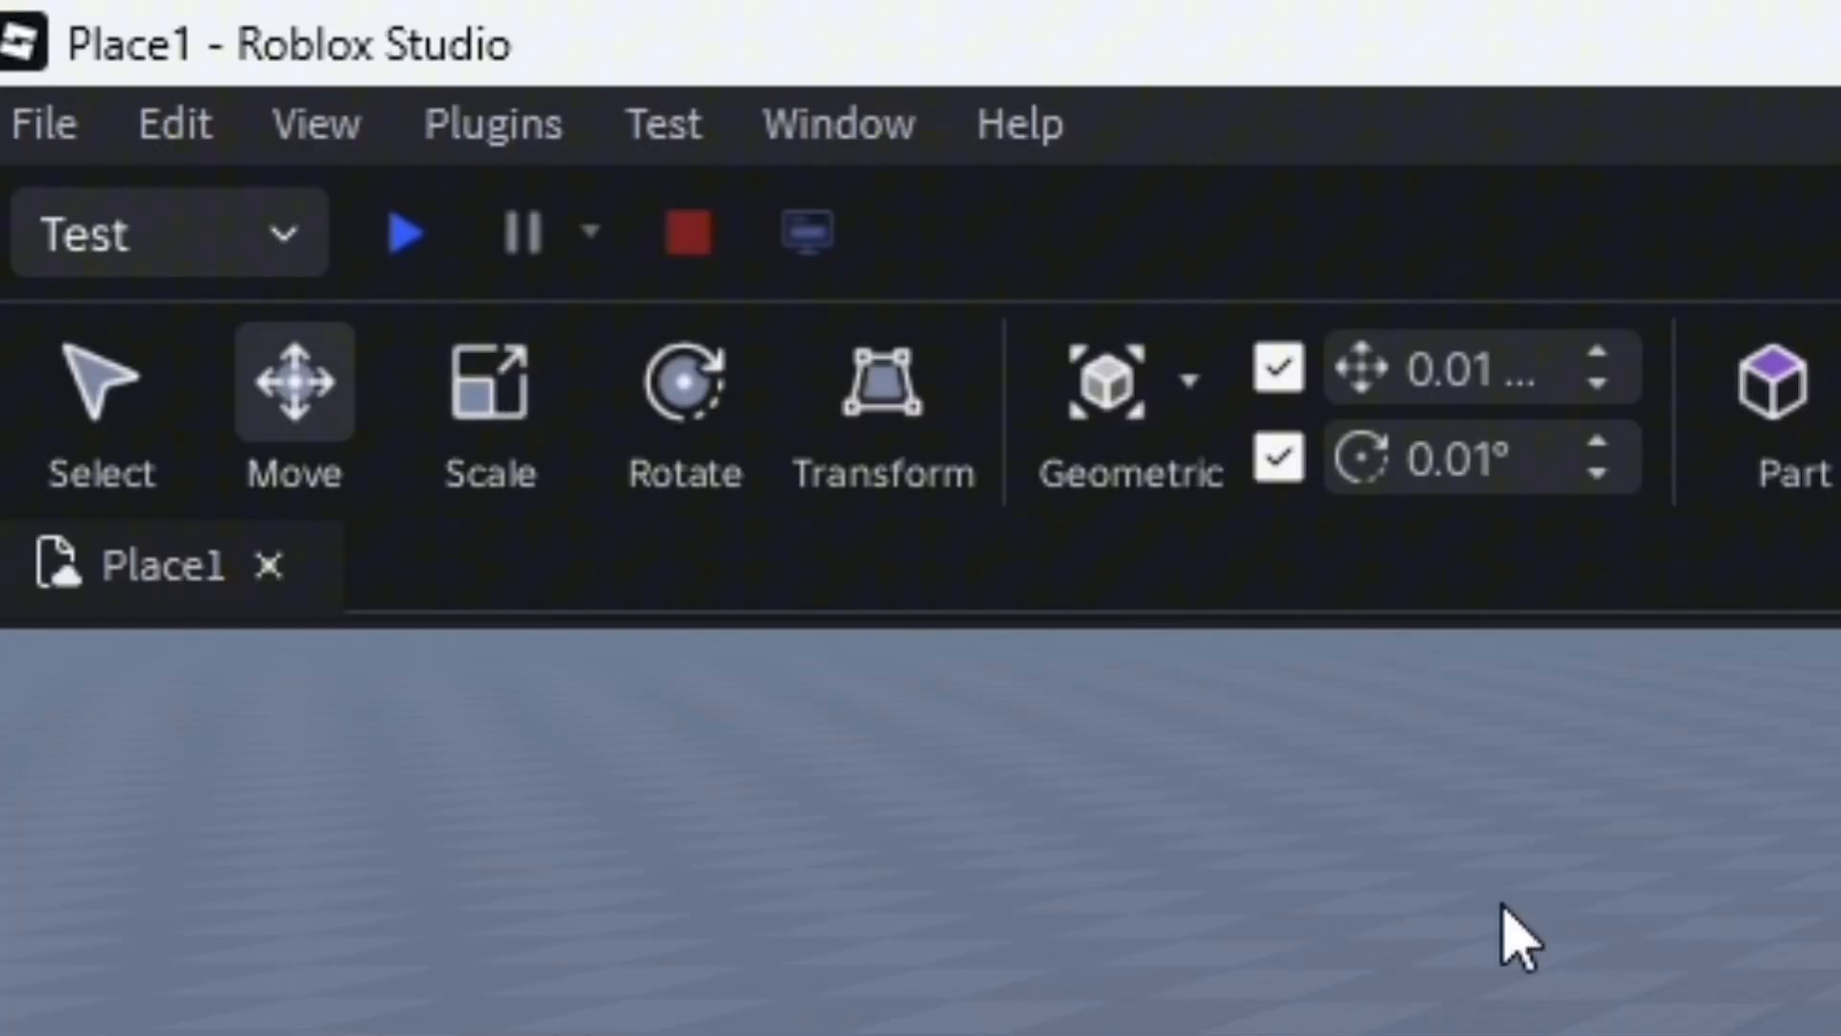
# Stretch the part upward and narrow it with the Scale tool, and undo both size changes
pyautogui.hotkey('ctrl', '3')
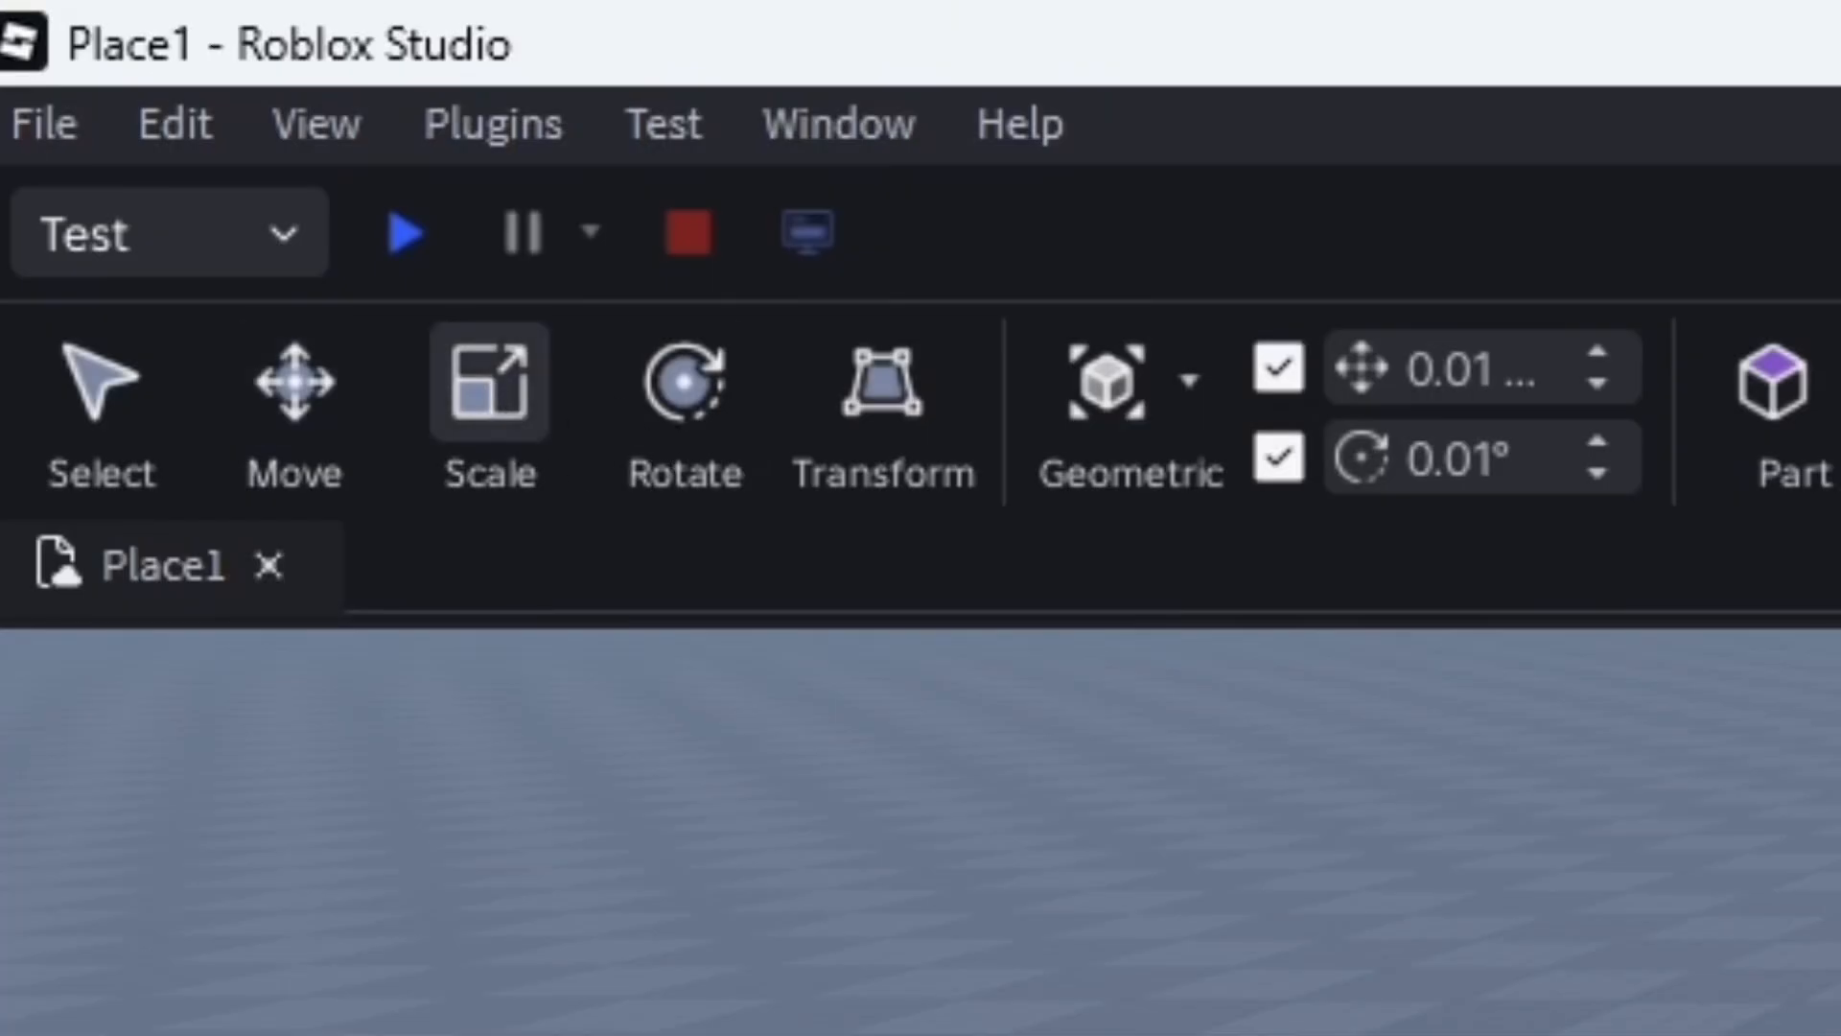
pyautogui.moveTo(719, 562); pyautogui.dragTo(715, 440)
pyautogui.moveTo(811, 576); pyautogui.dragTo(739, 548)
pyautogui.click(879, 509)
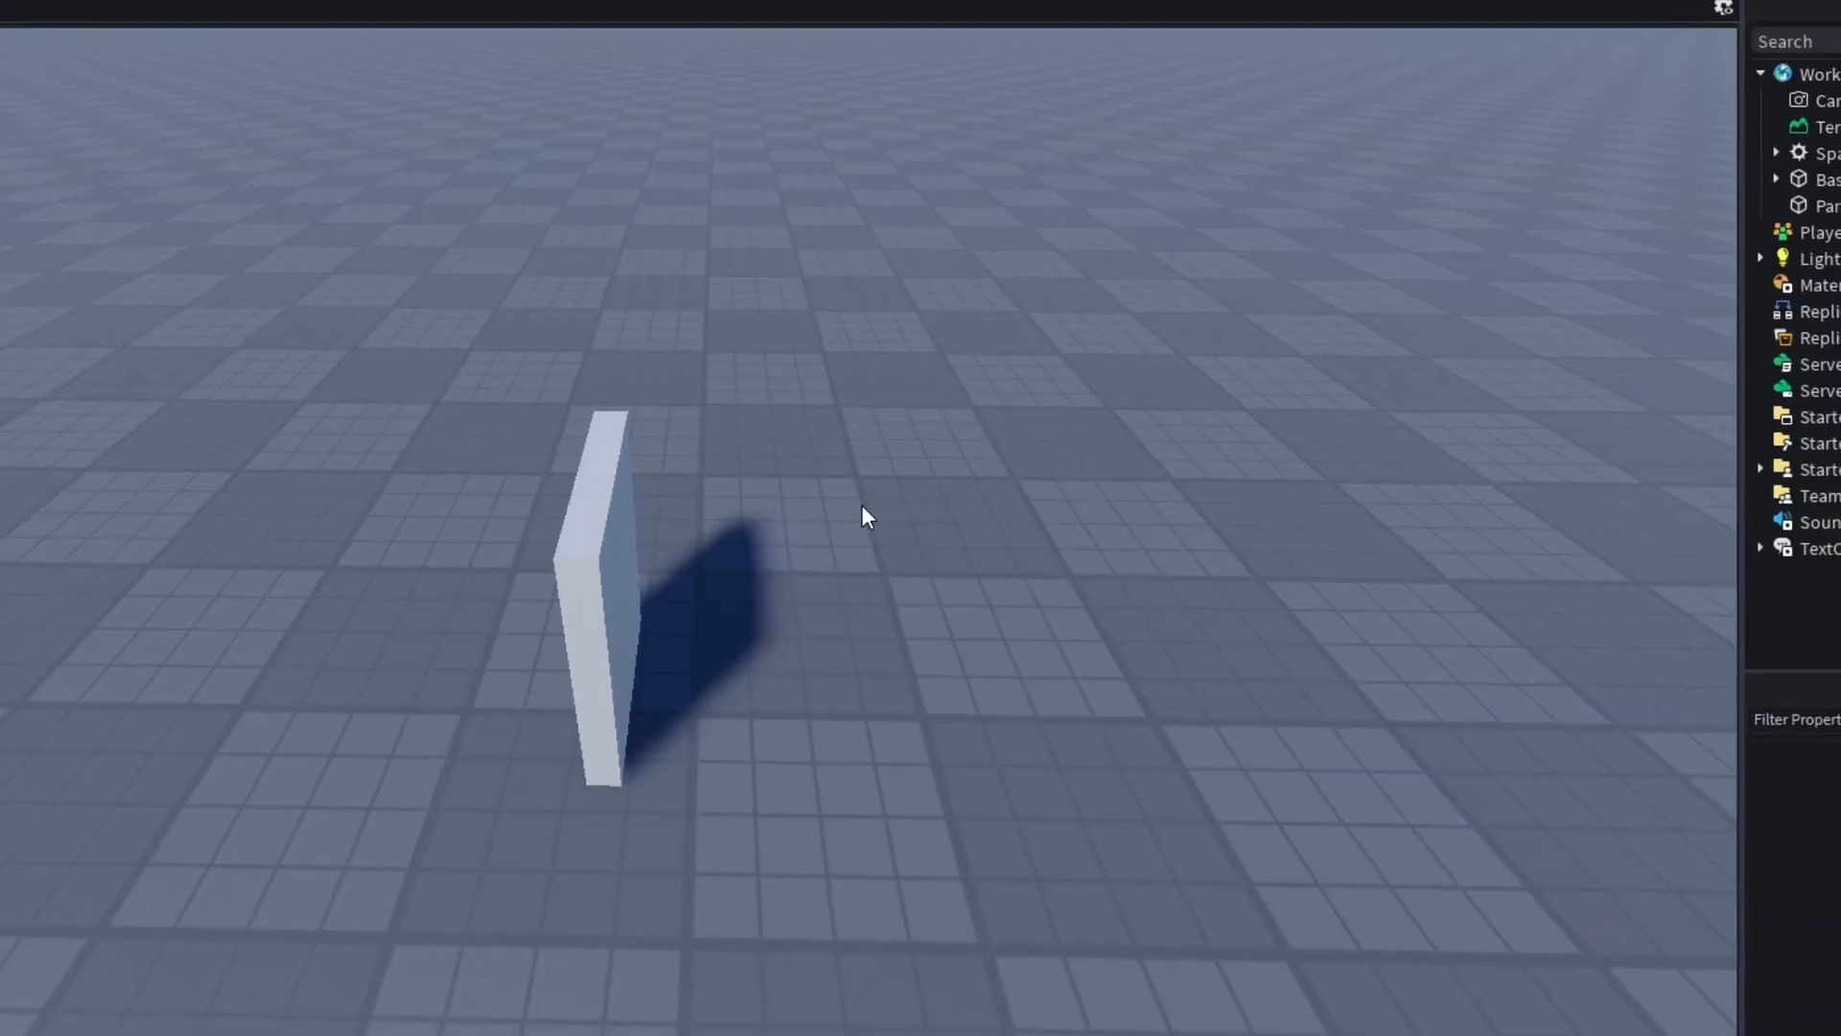
pyautogui.hotkey('ctrl', 'z')
pyautogui.hotkey('ctrl', 'z')
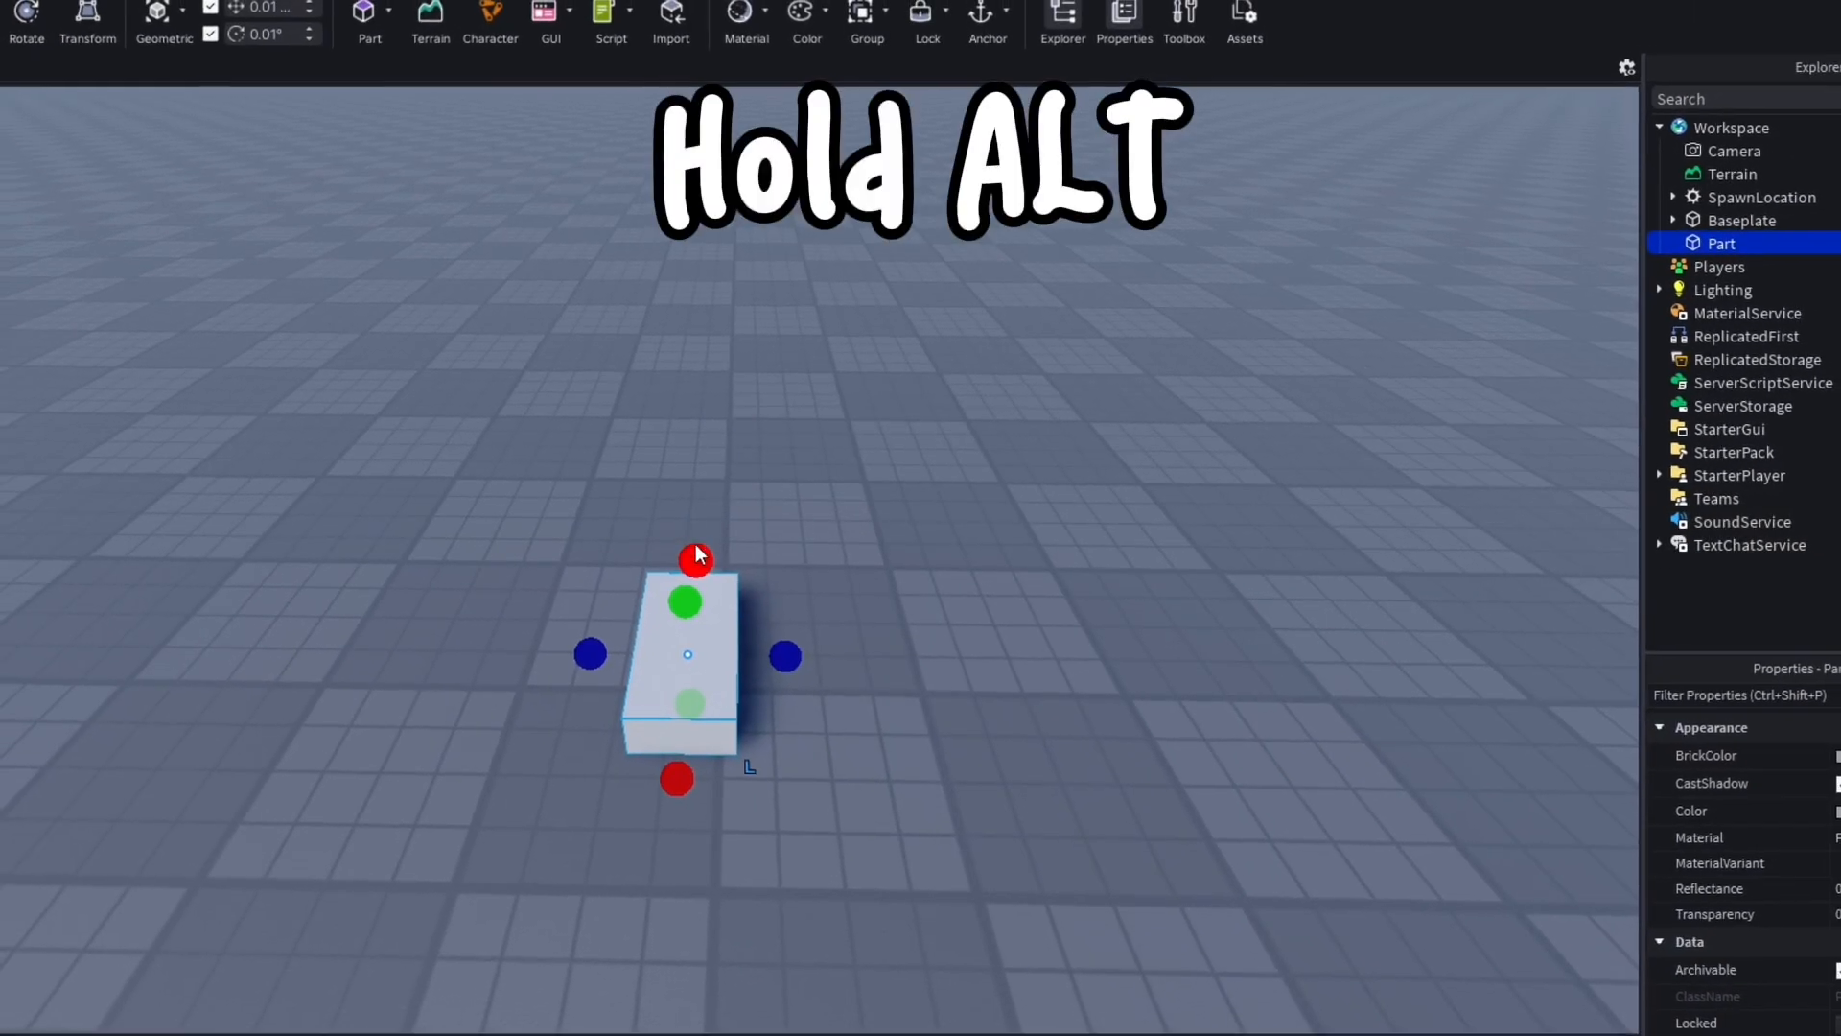
# Try scaling the part proportionally, undo it, and try scaling it symmetrically on both sides
pyautogui.keyDown('alt'); pyautogui.moveTo(687, 600); pyautogui.dragTo(716, 481); pyautogui.keyUp('alt')
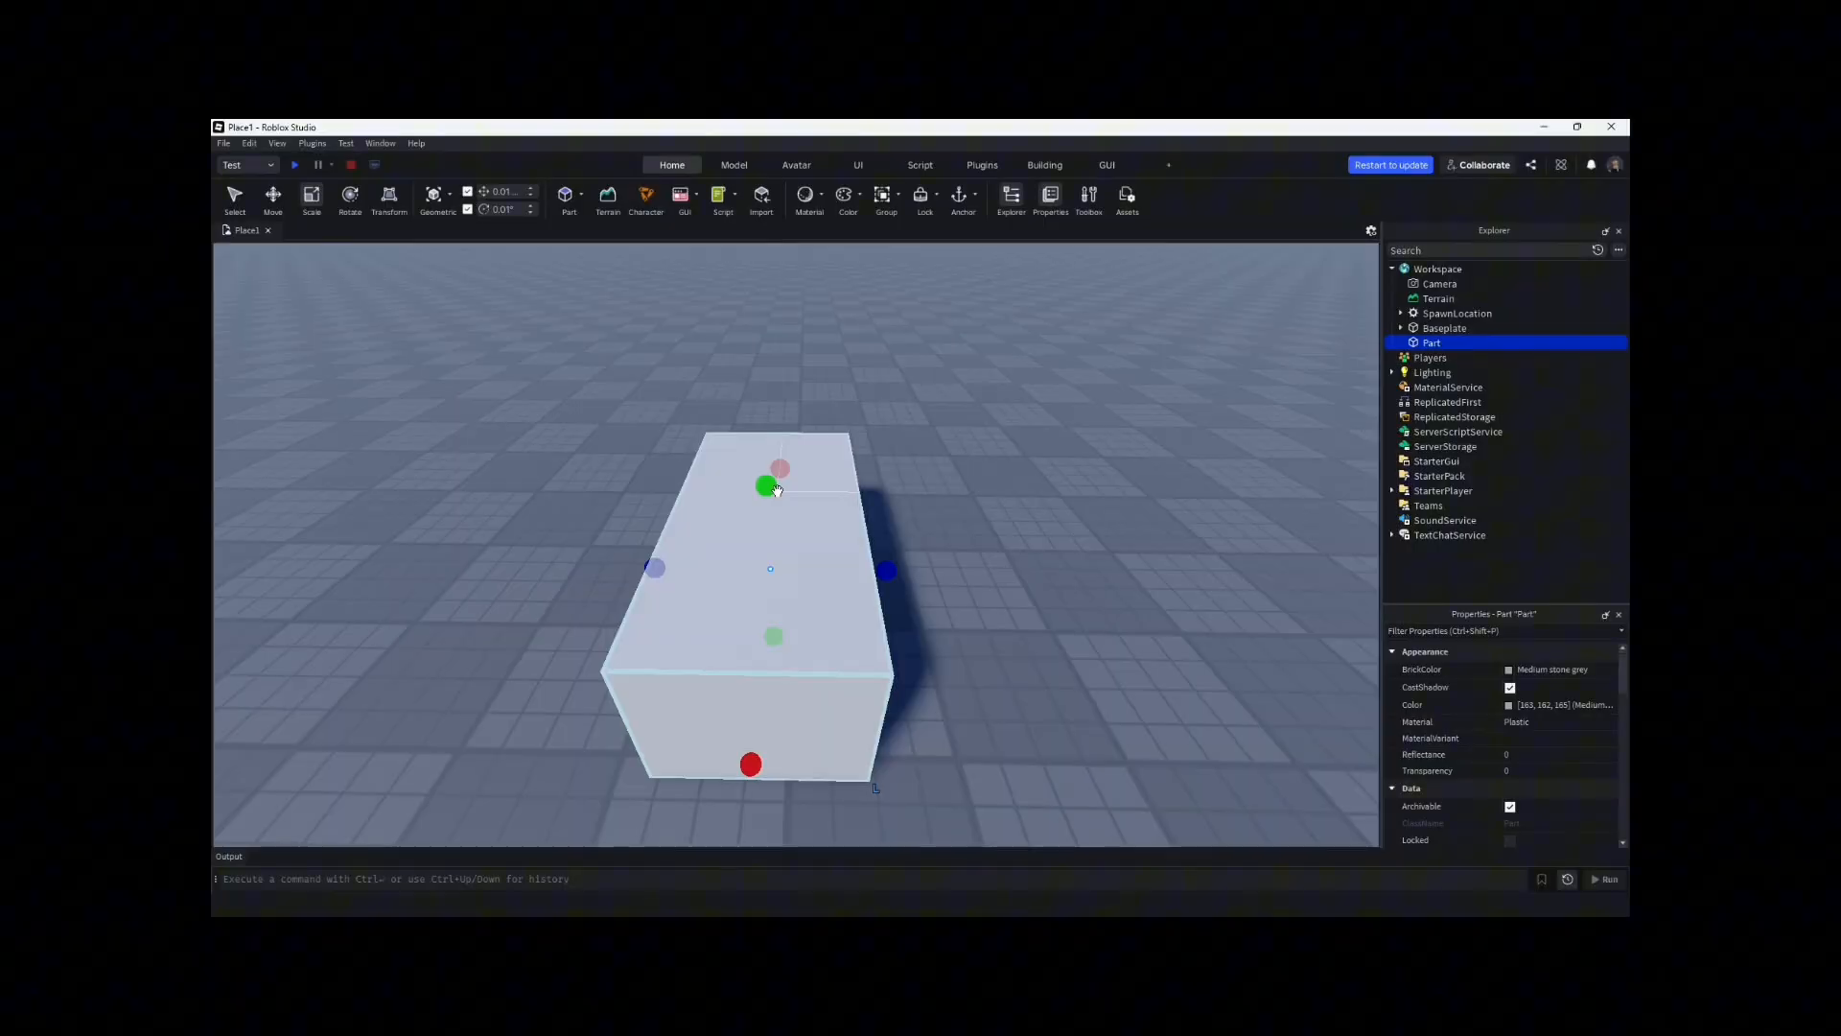
pyautogui.hotkey('ctrl', 'z')
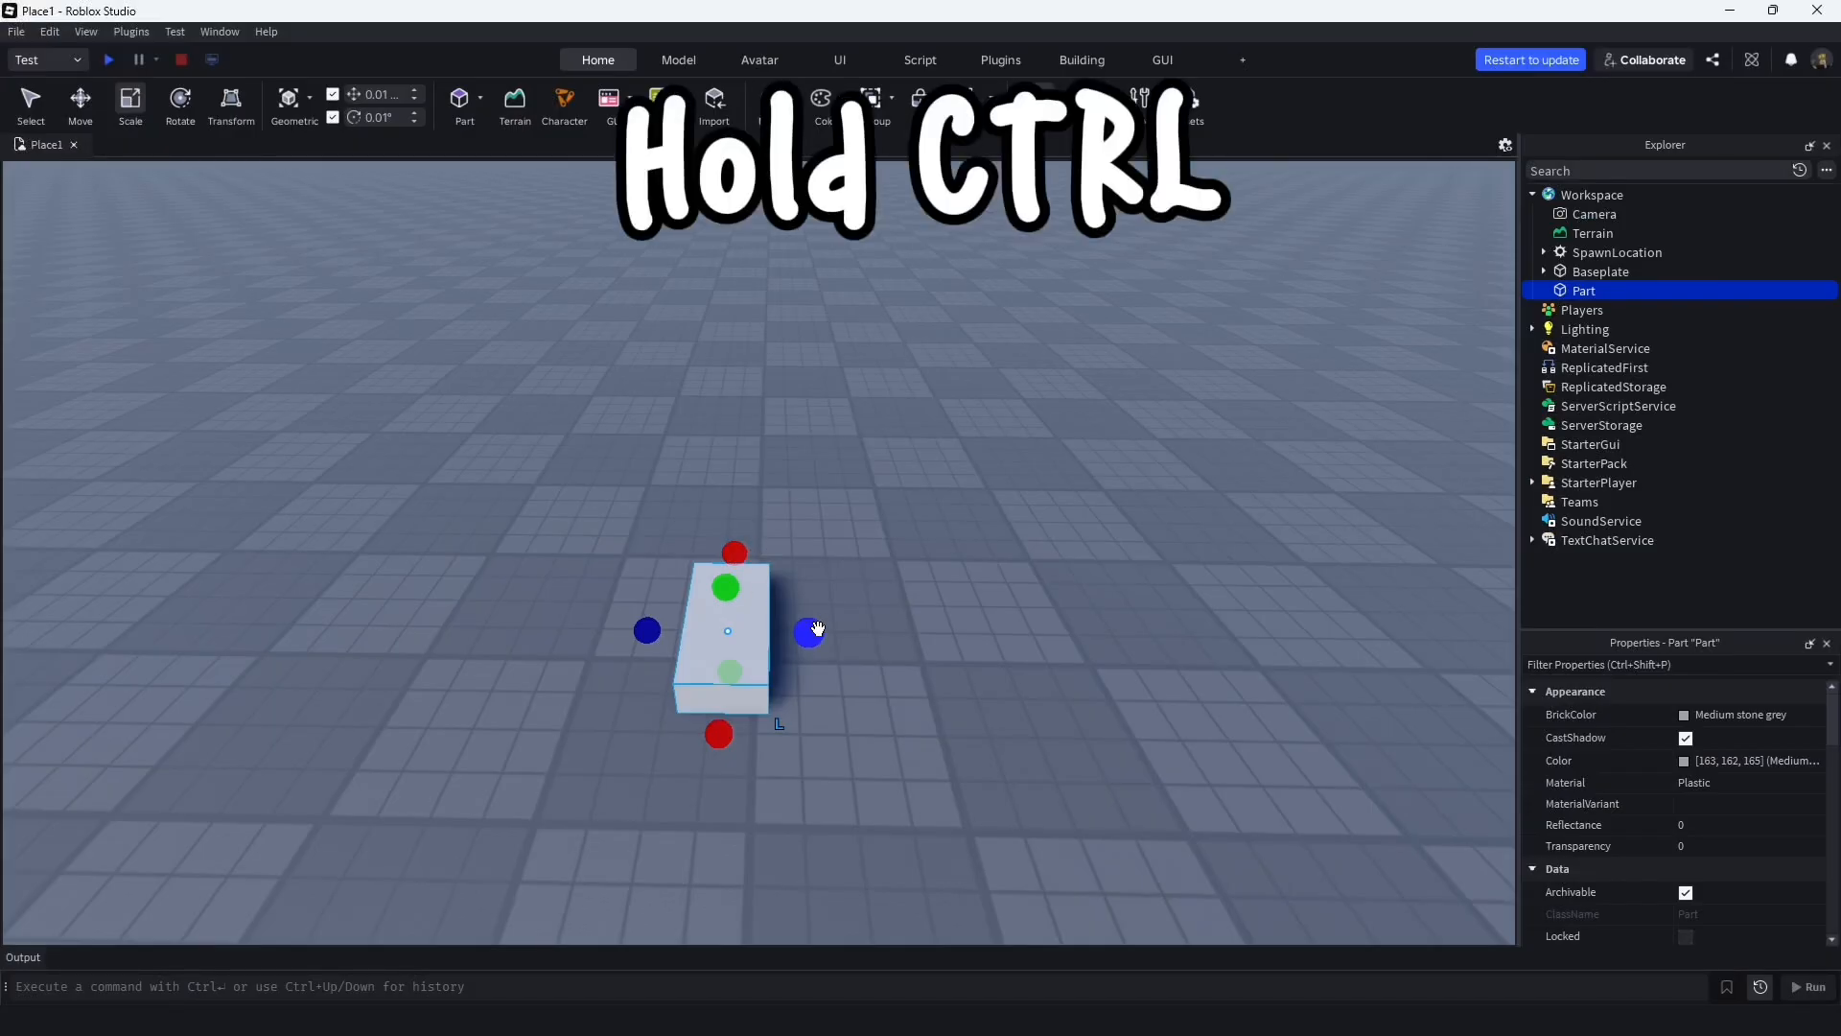
pyautogui.keyDown('ctrl'); pyautogui.moveTo(806, 632); pyautogui.dragTo(960, 644); pyautogui.keyUp('ctrl')
pyautogui.keyDown('ctrl'); pyautogui.moveTo(741, 586); pyautogui.dragTo(739, 572); pyautogui.keyUp('ctrl')
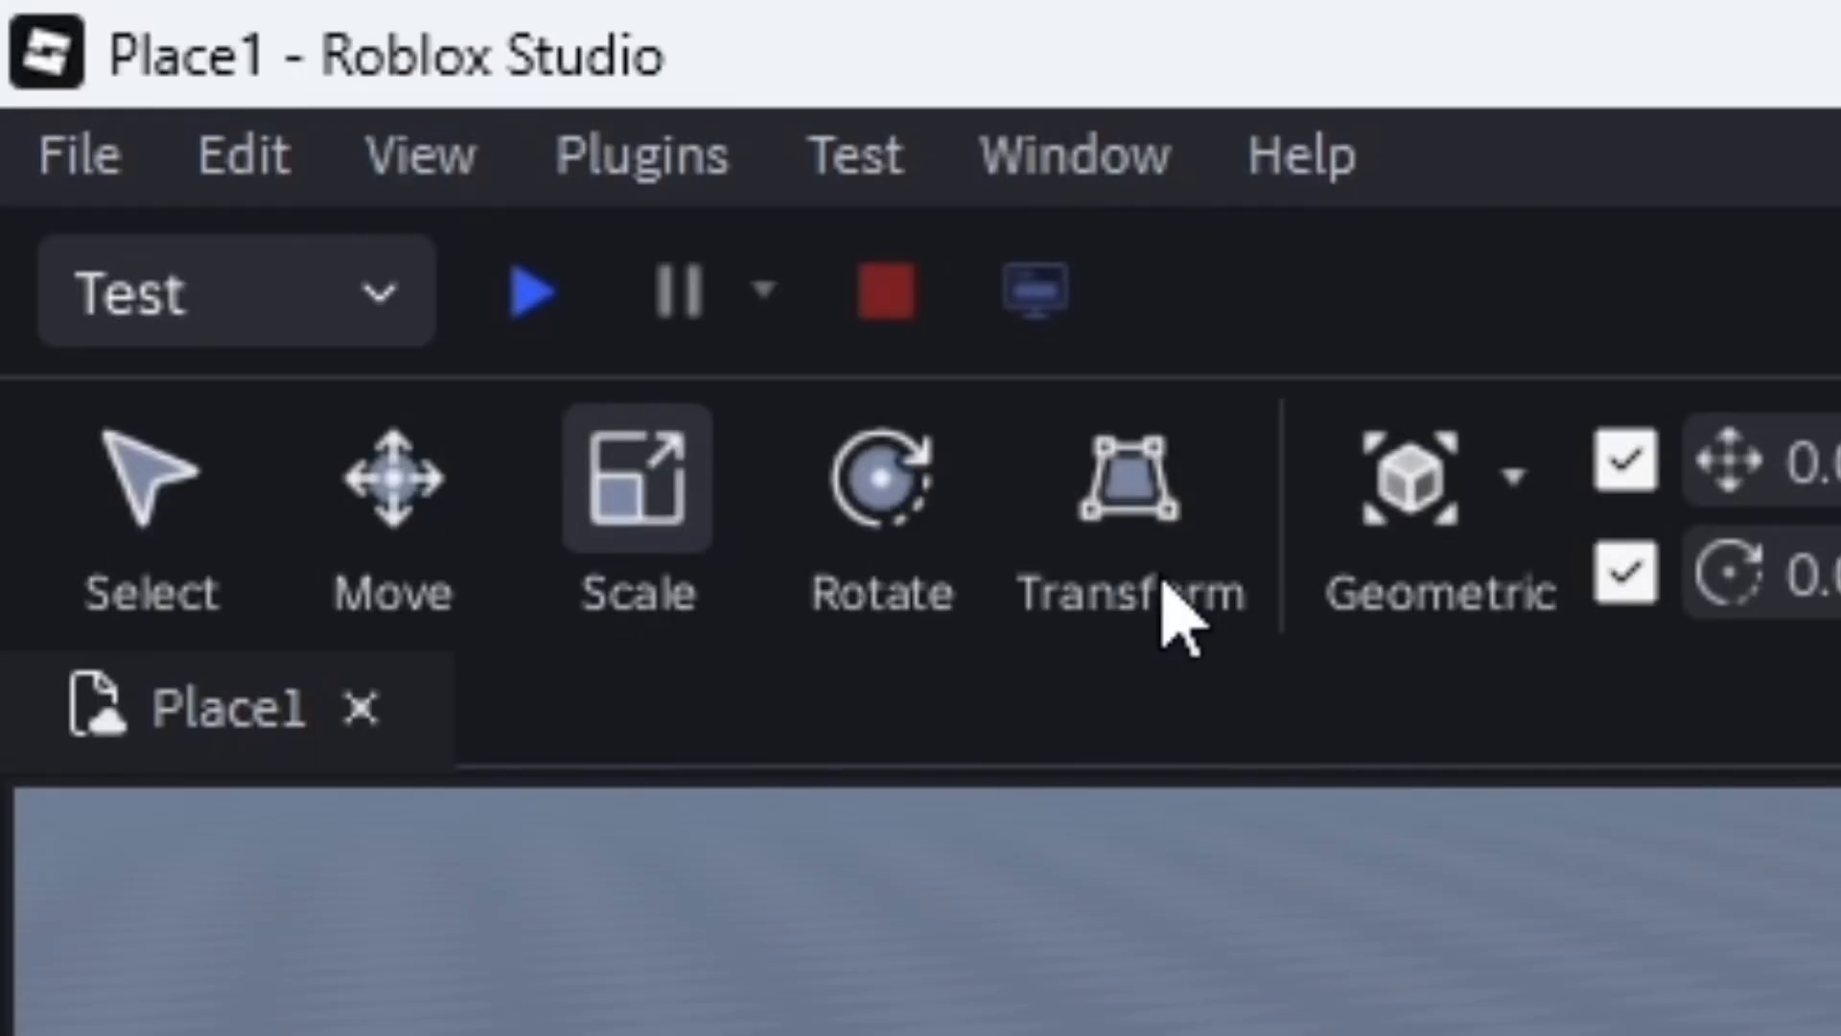
# Rotate the part around its red ring with the Rotate tool and undo the rotation
pyautogui.click(892, 542)
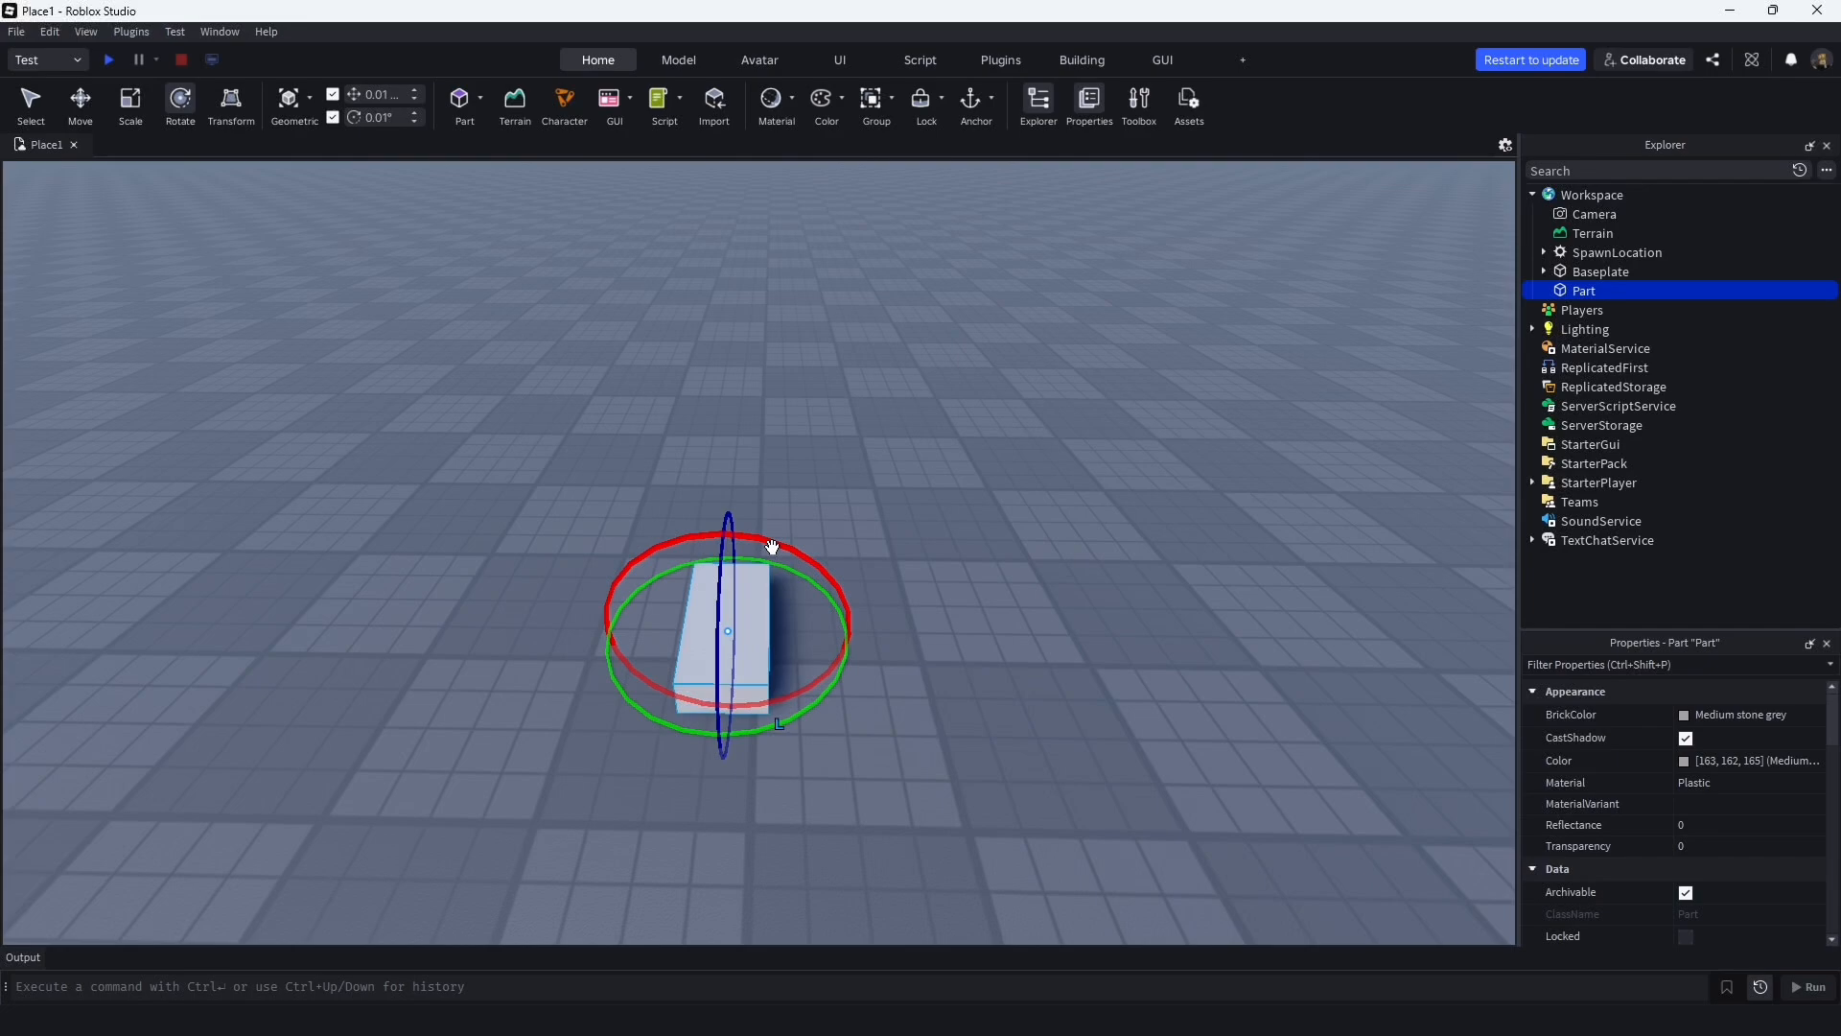
pyautogui.moveTo(773, 547); pyautogui.dragTo(848, 557)
pyautogui.hotkey('ctrl', 'z')
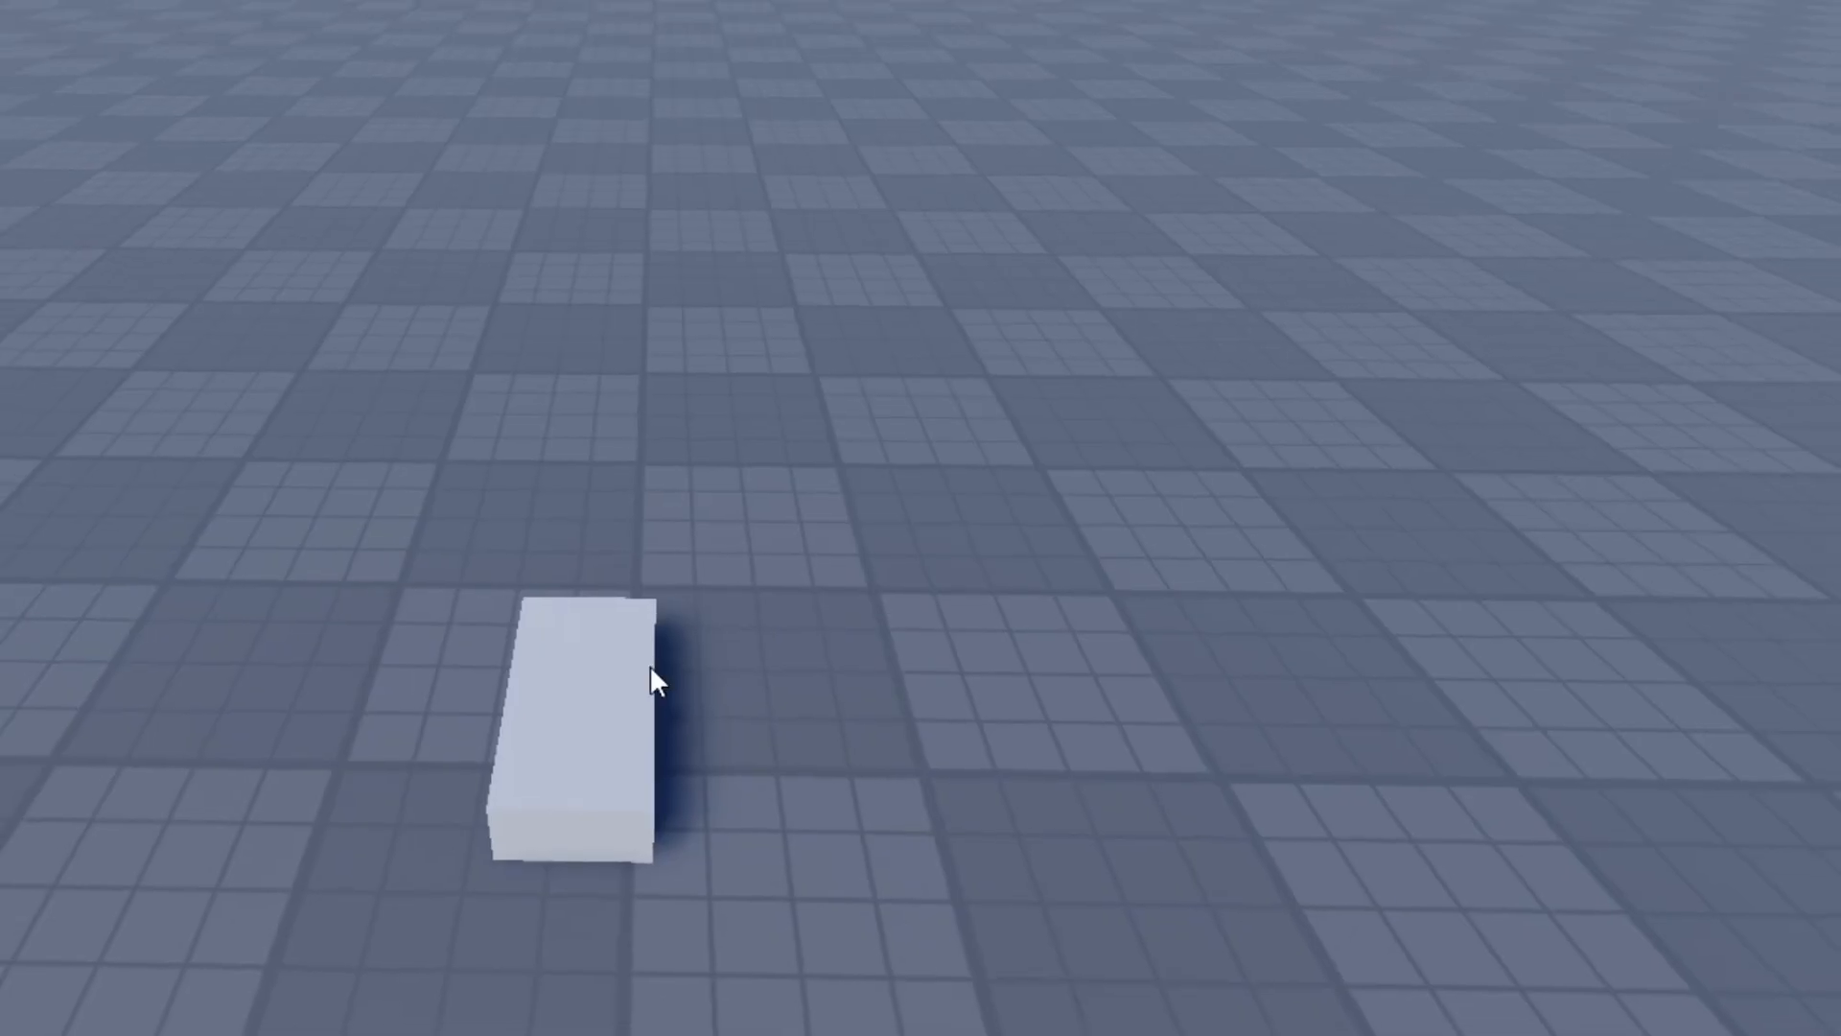
# Select the part and try the quick rotate and quick tilt commands on it
pyautogui.click(666, 657)
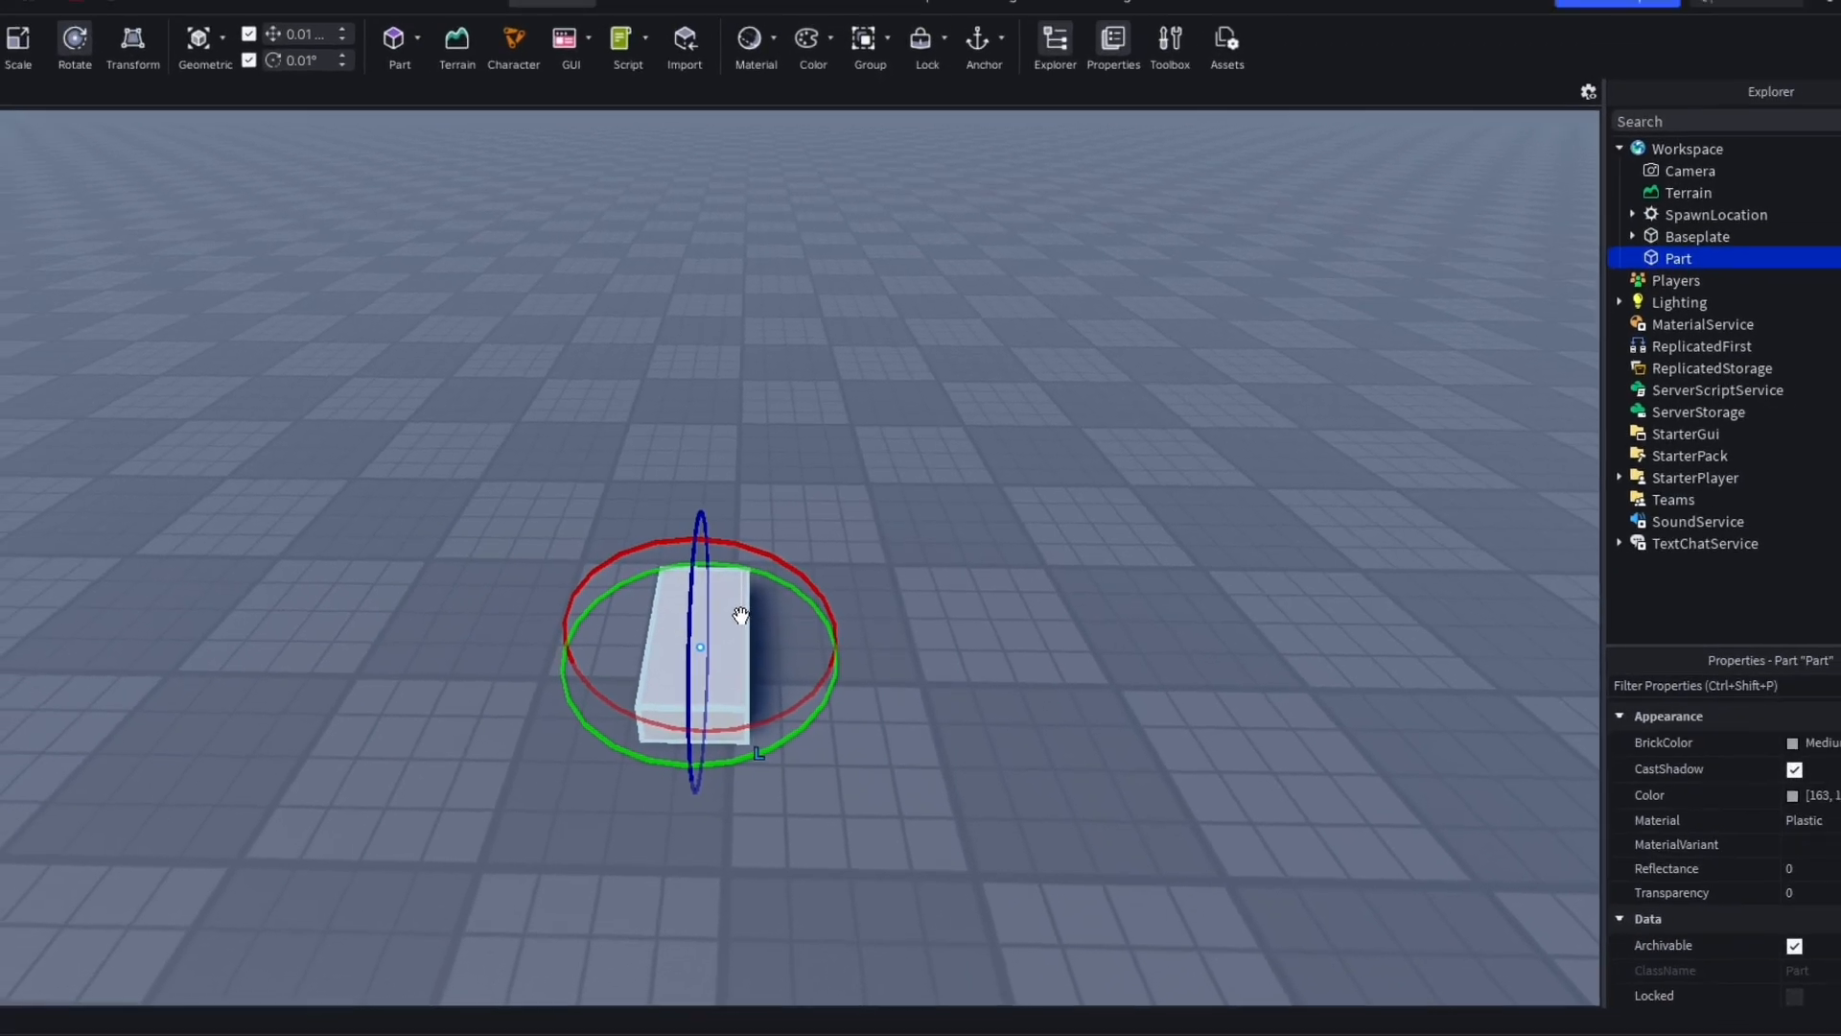
pyautogui.hotkey('ctrl', 'r')
pyautogui.hotkey('ctrl', 't')
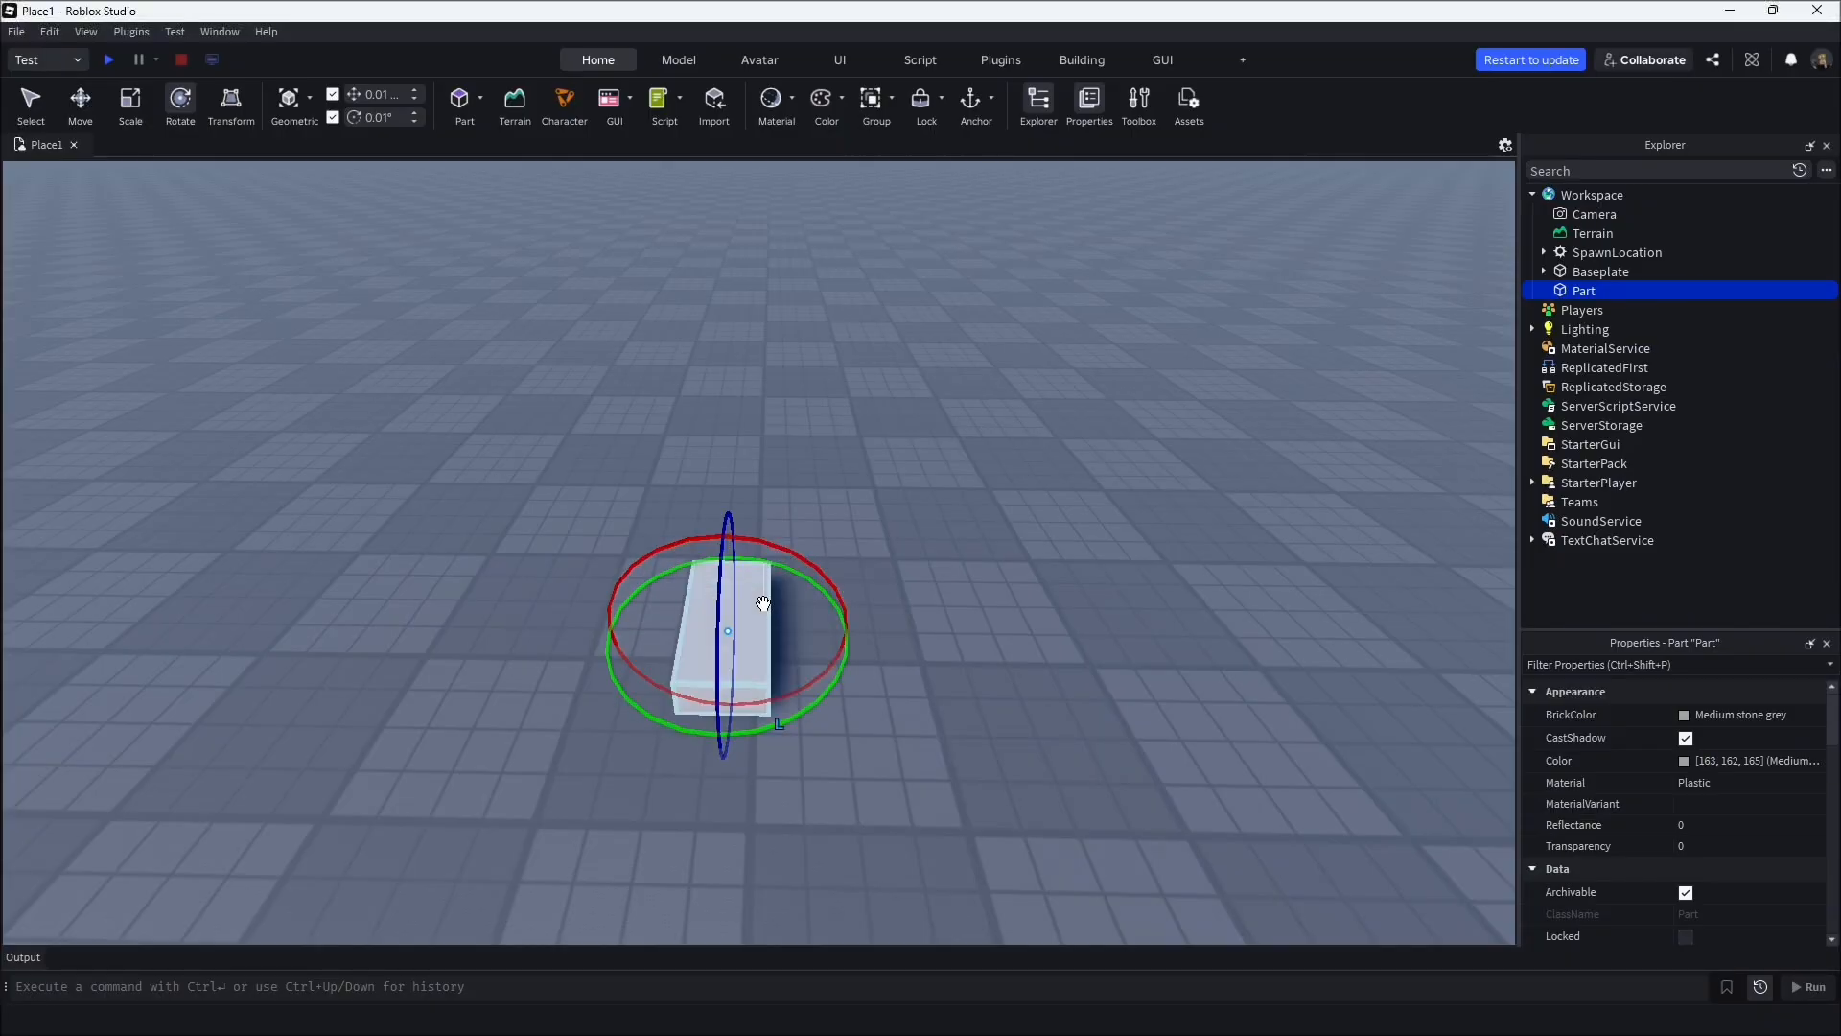
# Move the part sideways with move snapping set to 1 stud, and again with it set to 0.5 studs
pyautogui.click(648, 265)
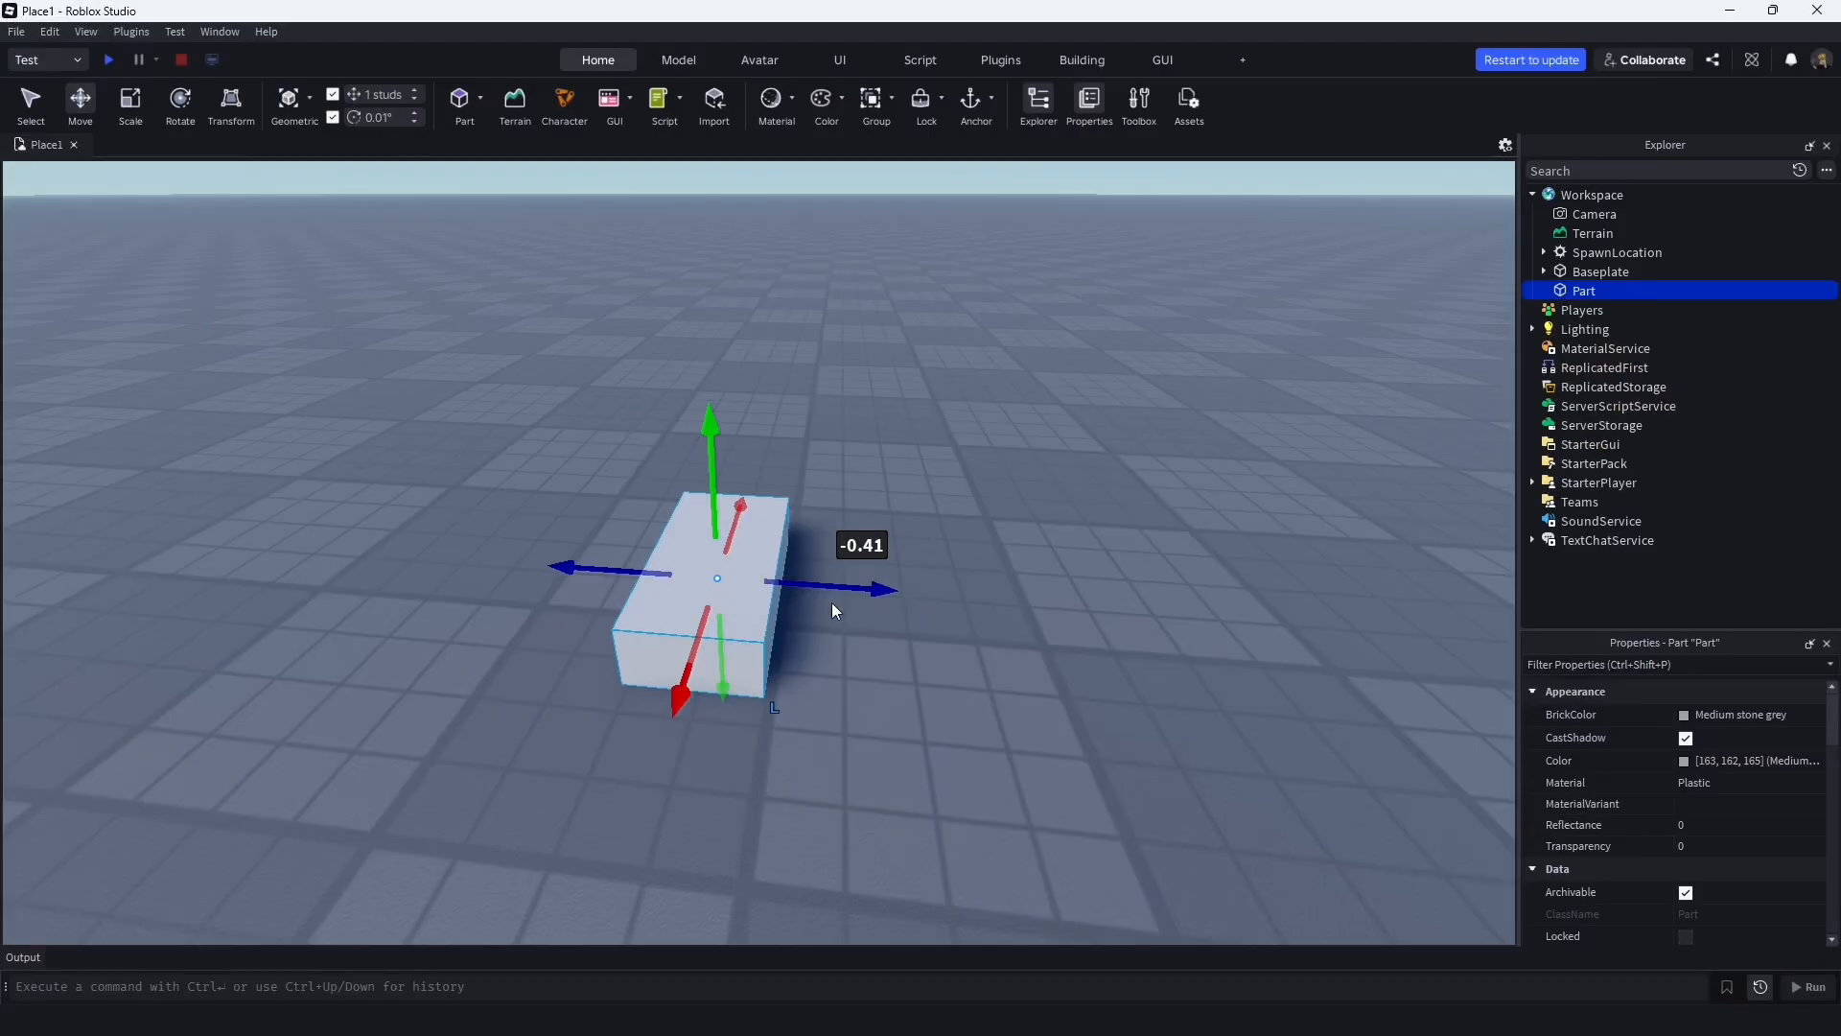
pyautogui.moveTo(832, 606); pyautogui.dragTo(700, 584)
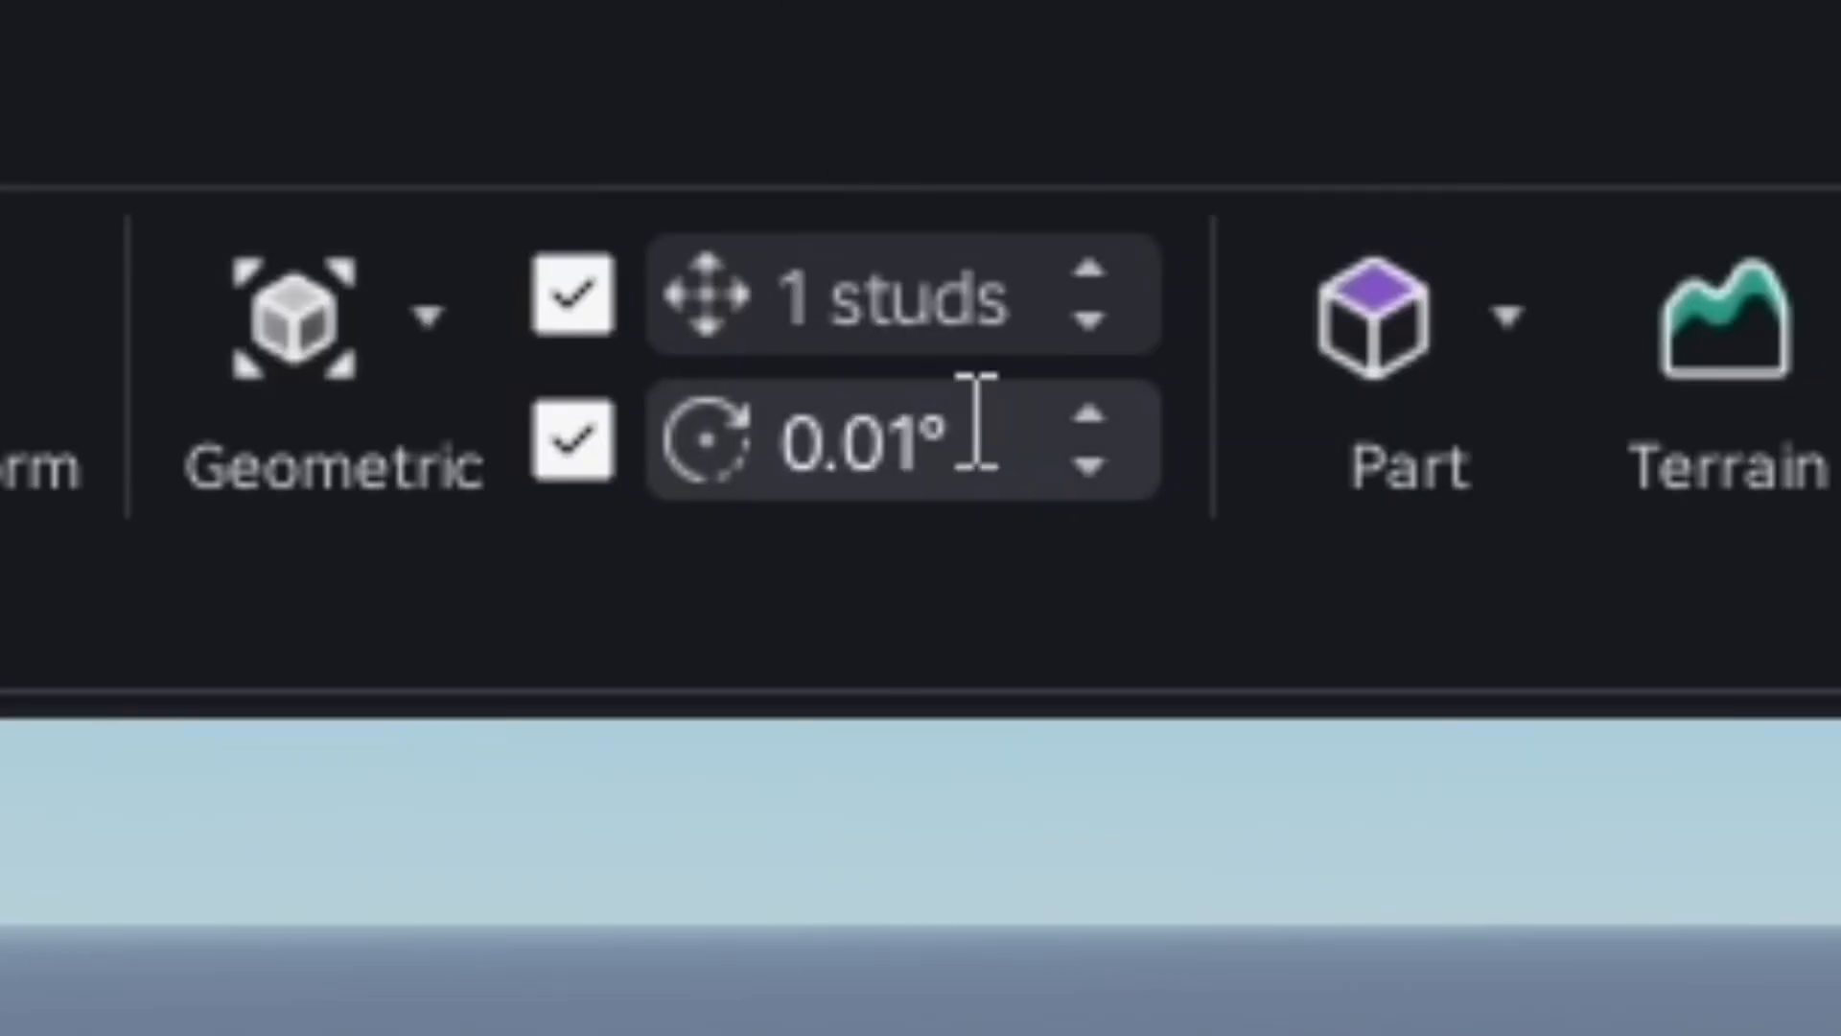
pyautogui.click(898, 299)
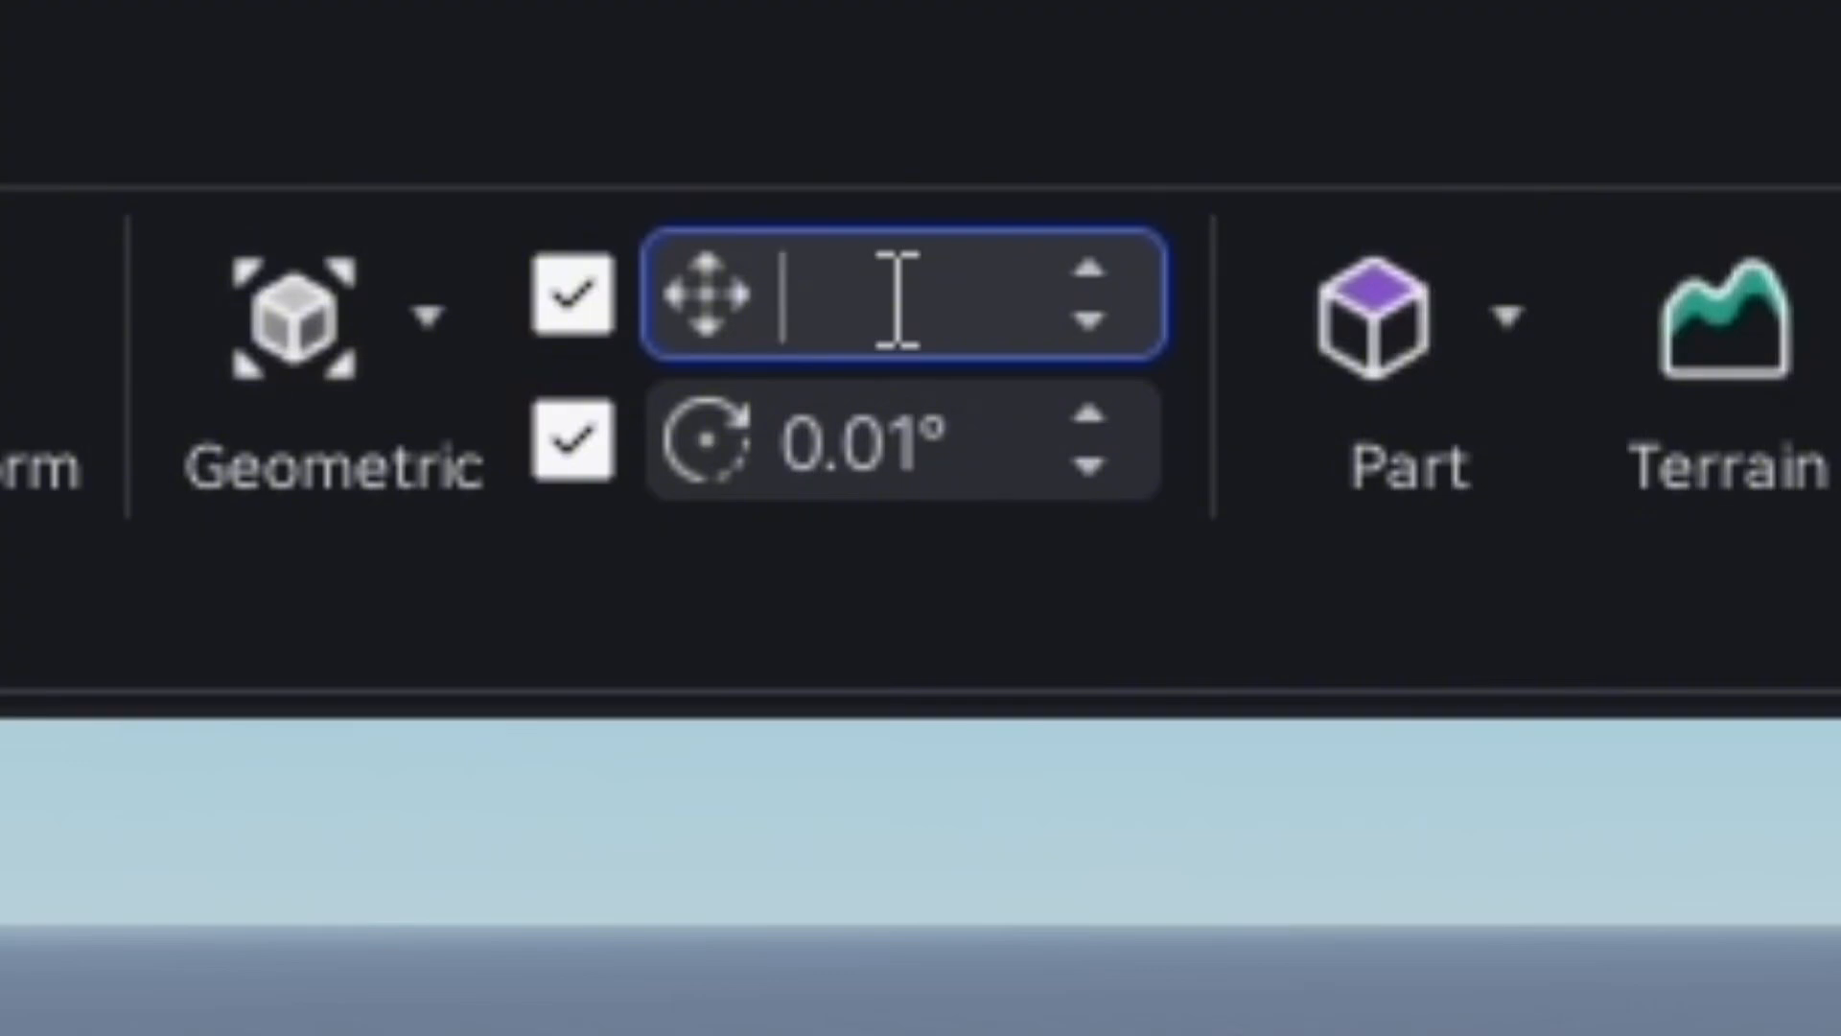
pyautogui.write('0.5')
pyautogui.press('Return')
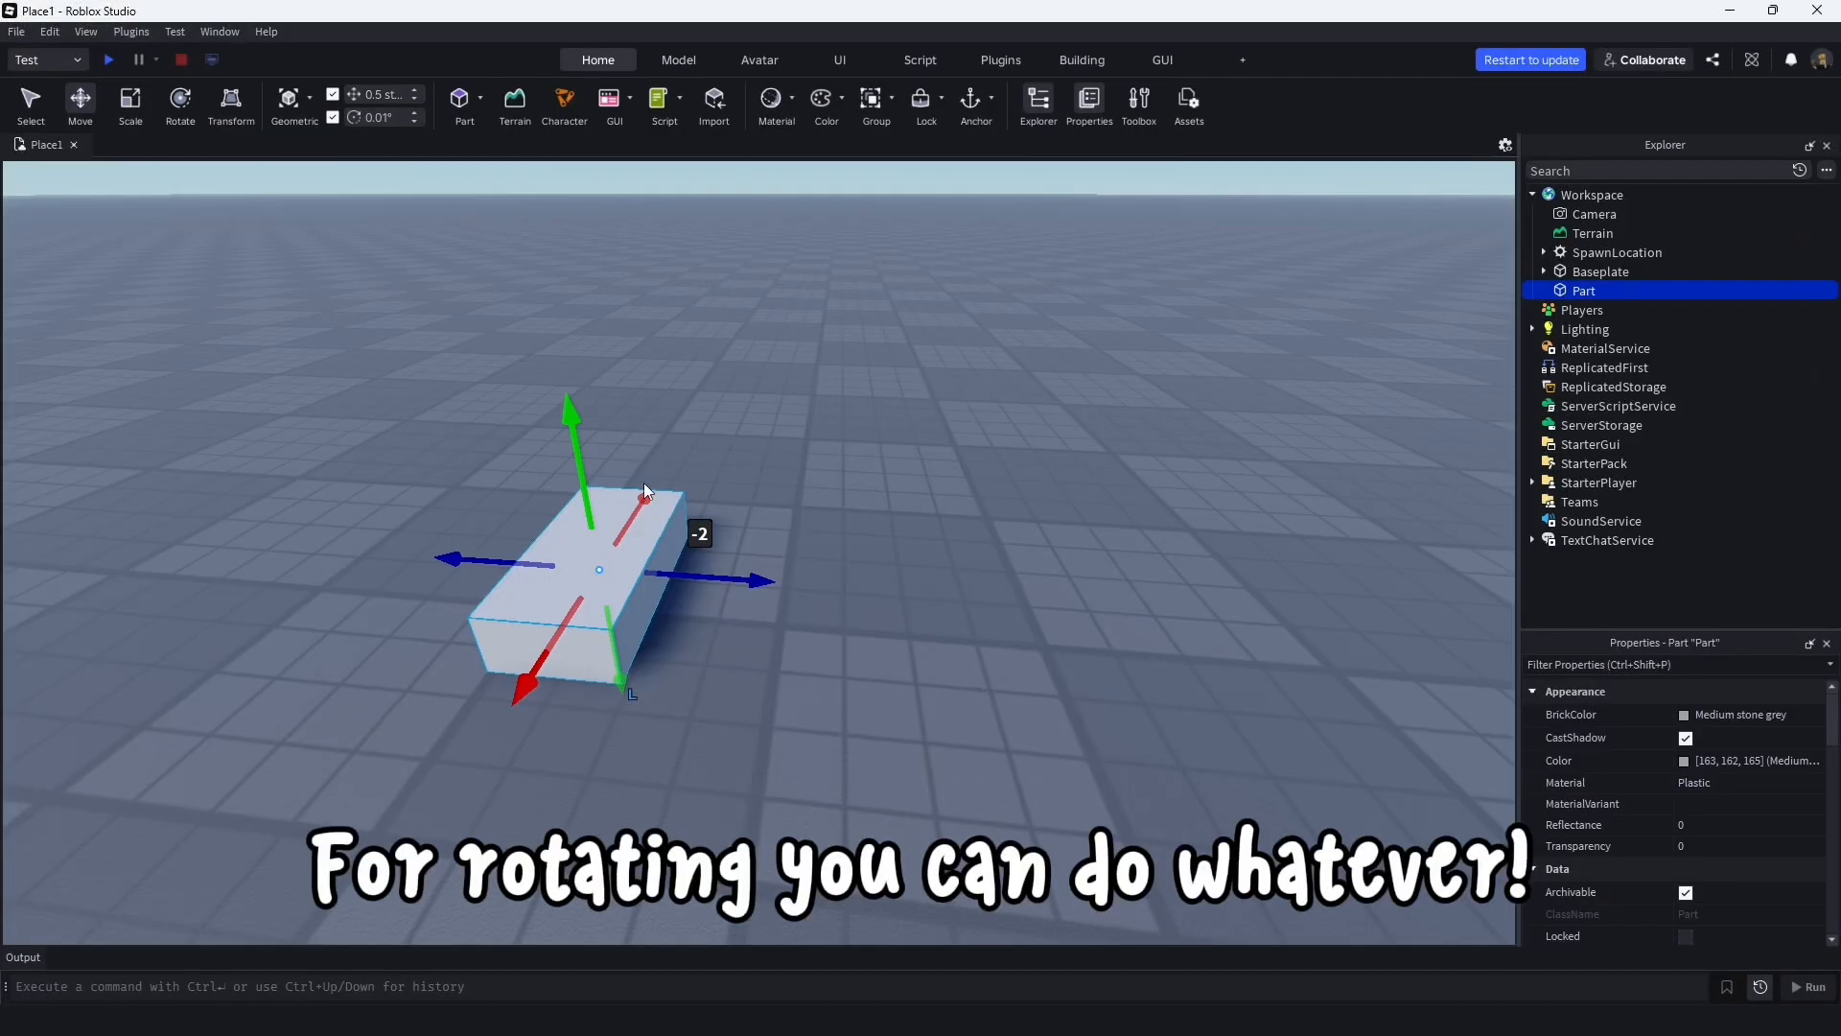
pyautogui.moveTo(725, 575); pyautogui.dragTo(850, 601)
pyautogui.click(855, 587)
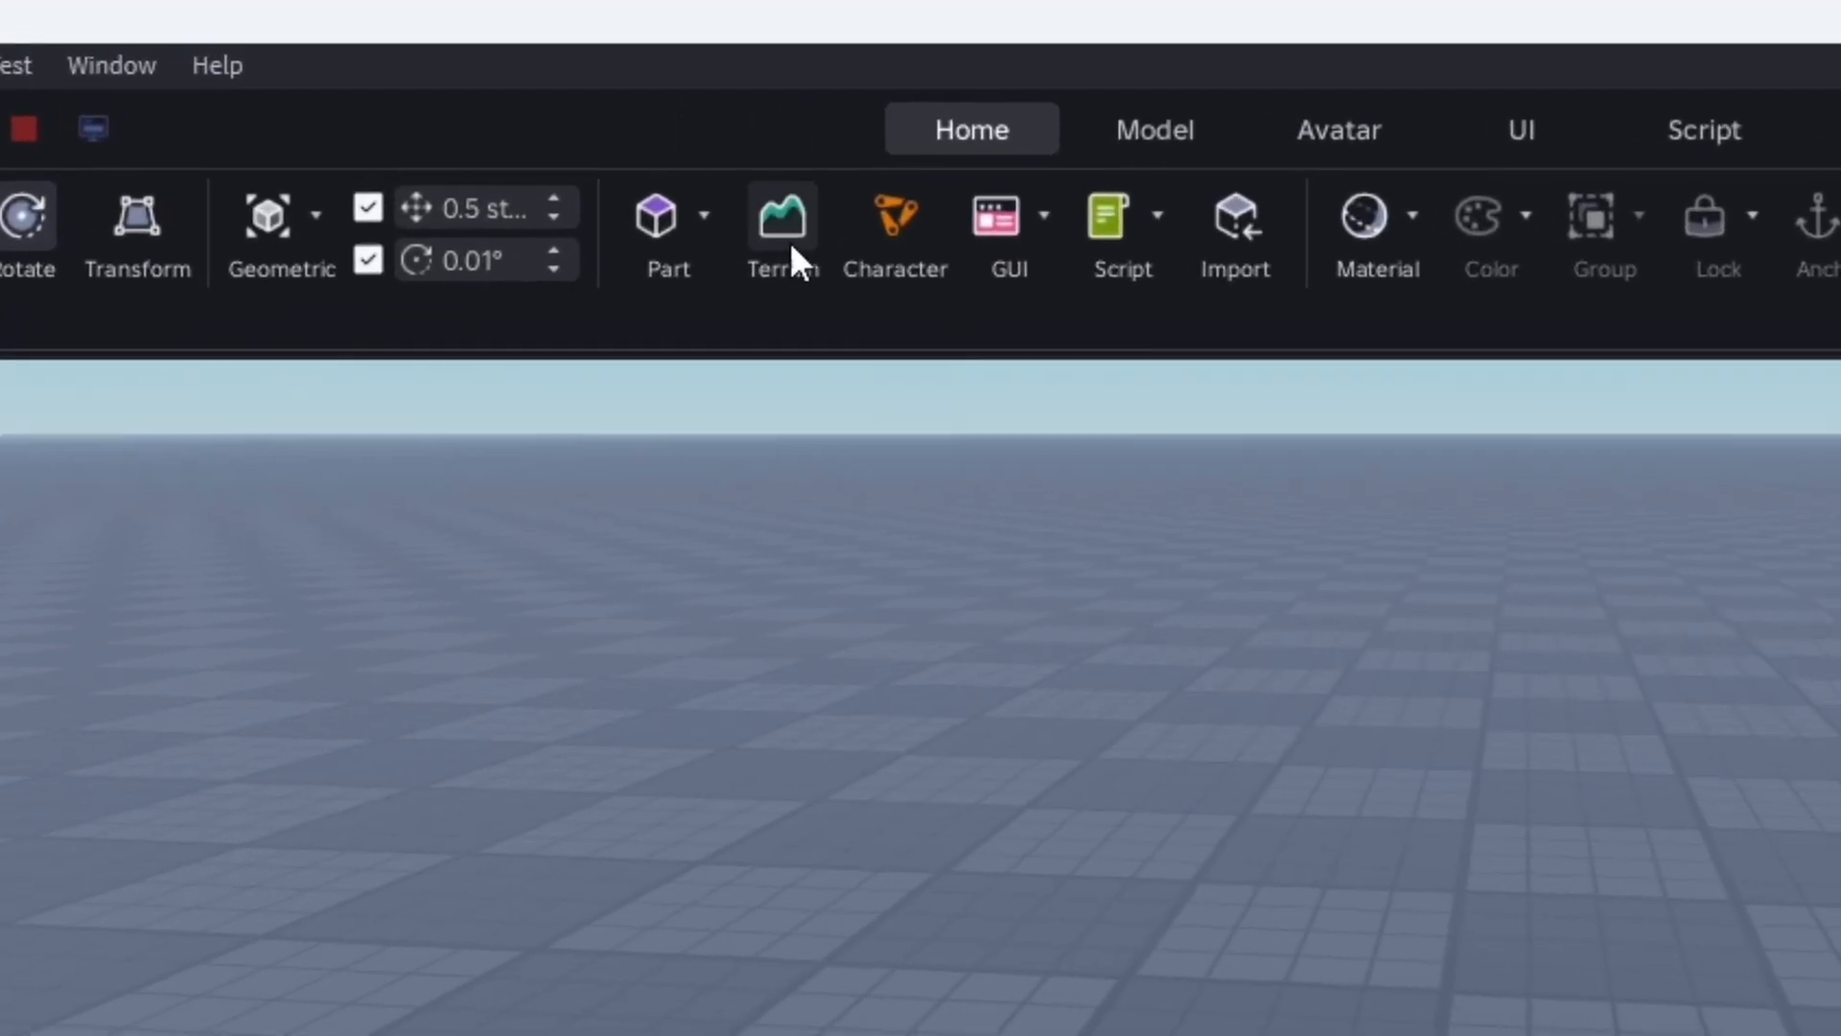
# Open the Terrain Editor to examine its editing tools, and close it again
pyautogui.click(854, 251)
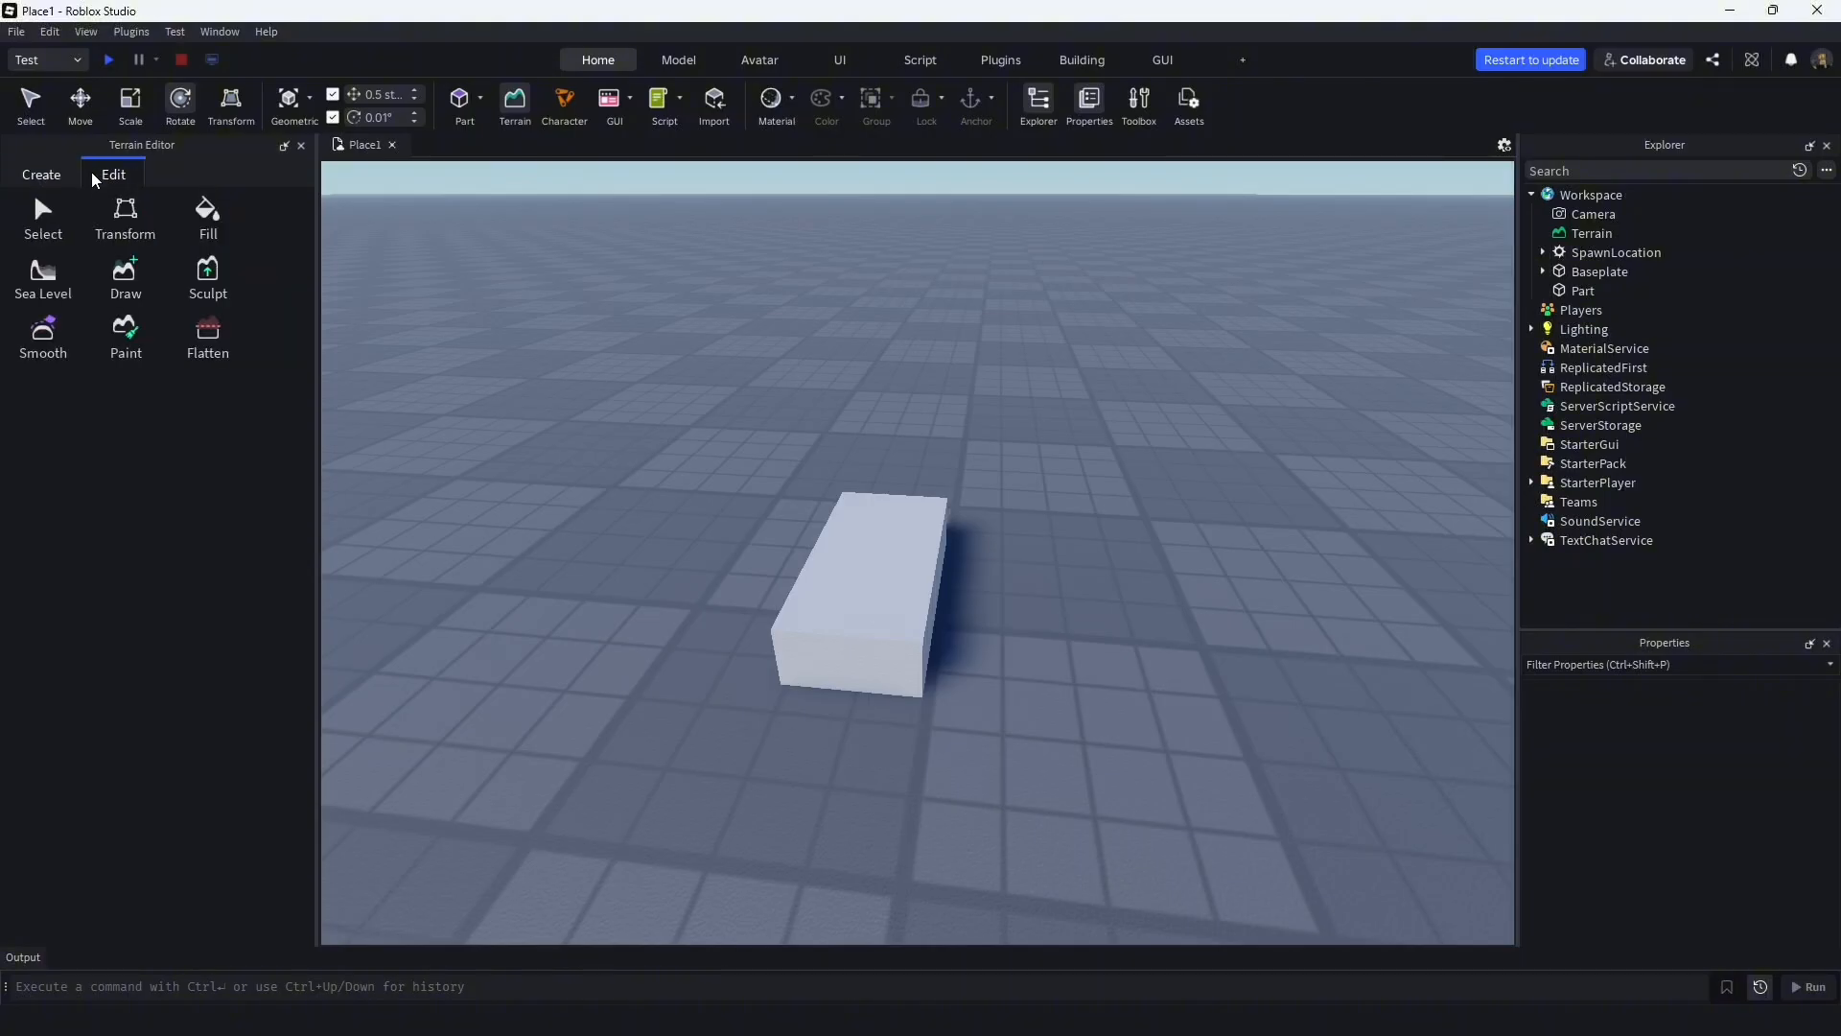
pyautogui.moveTo(570, 295); pyautogui.dragTo(571, 295, button='right')
pyautogui.press('a')
pyautogui.press('s')
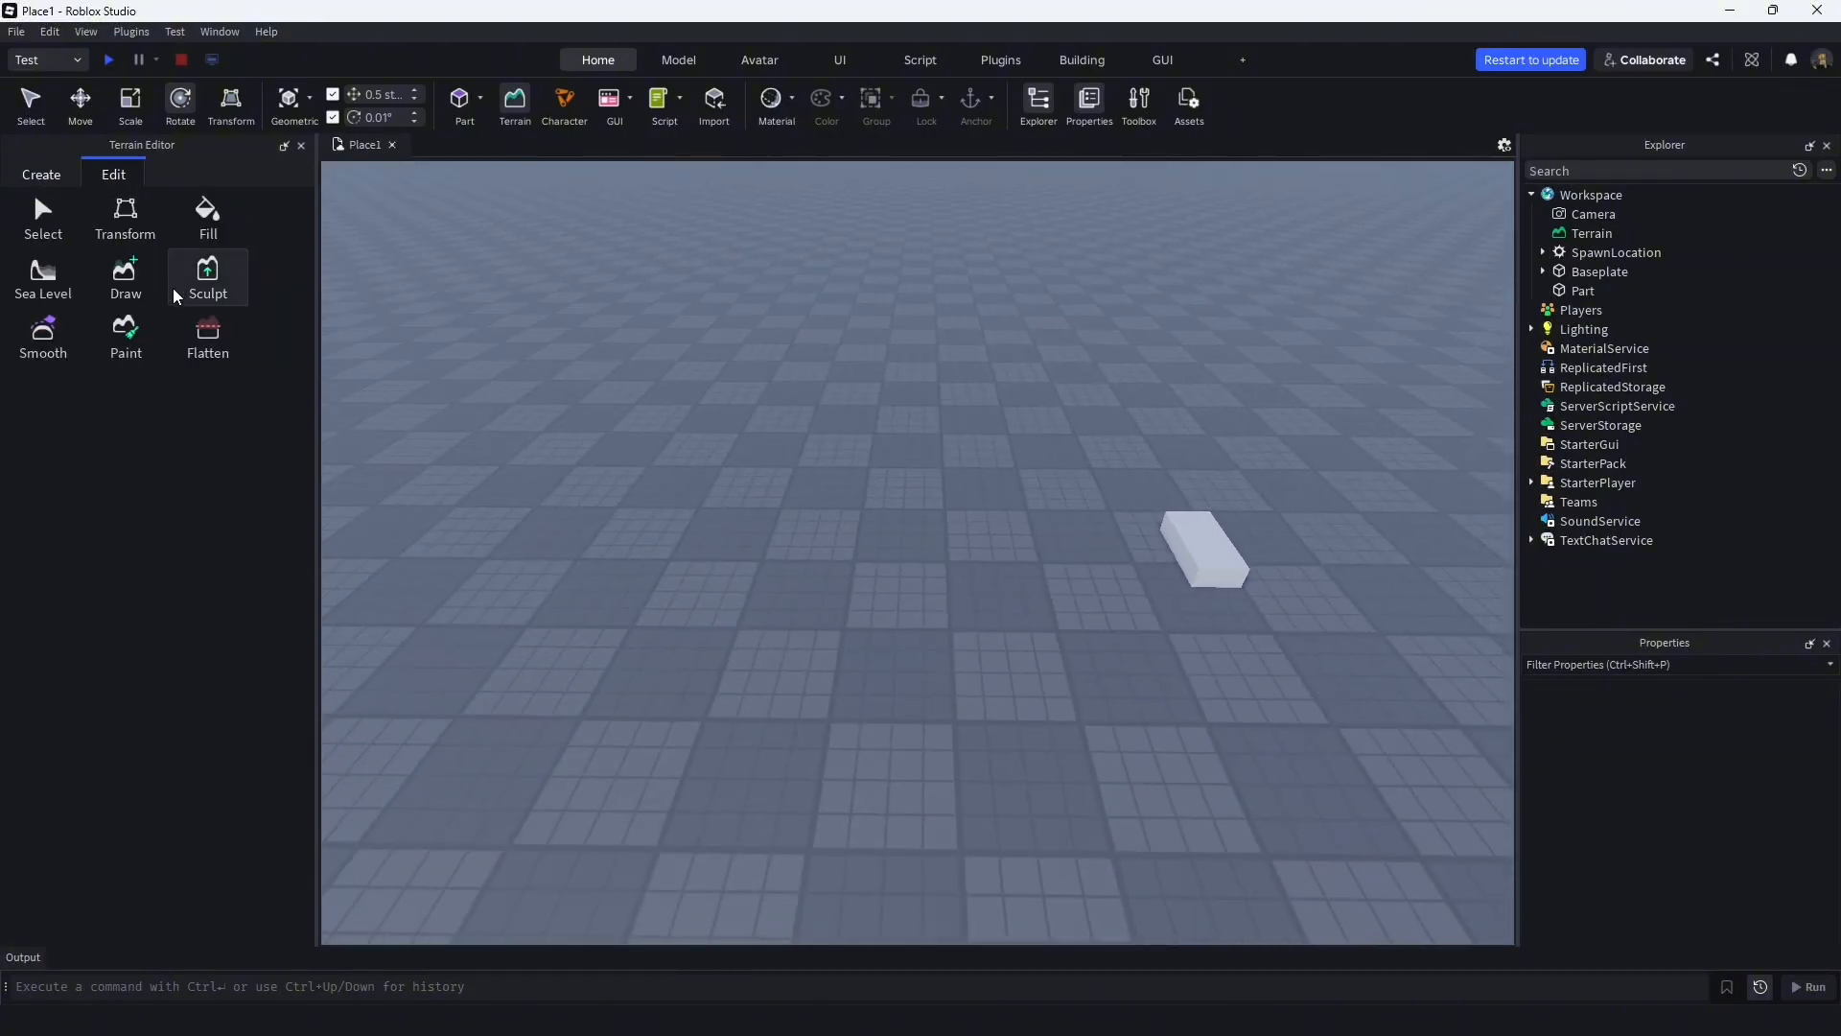
pyautogui.press('a')
pyautogui.press('d')
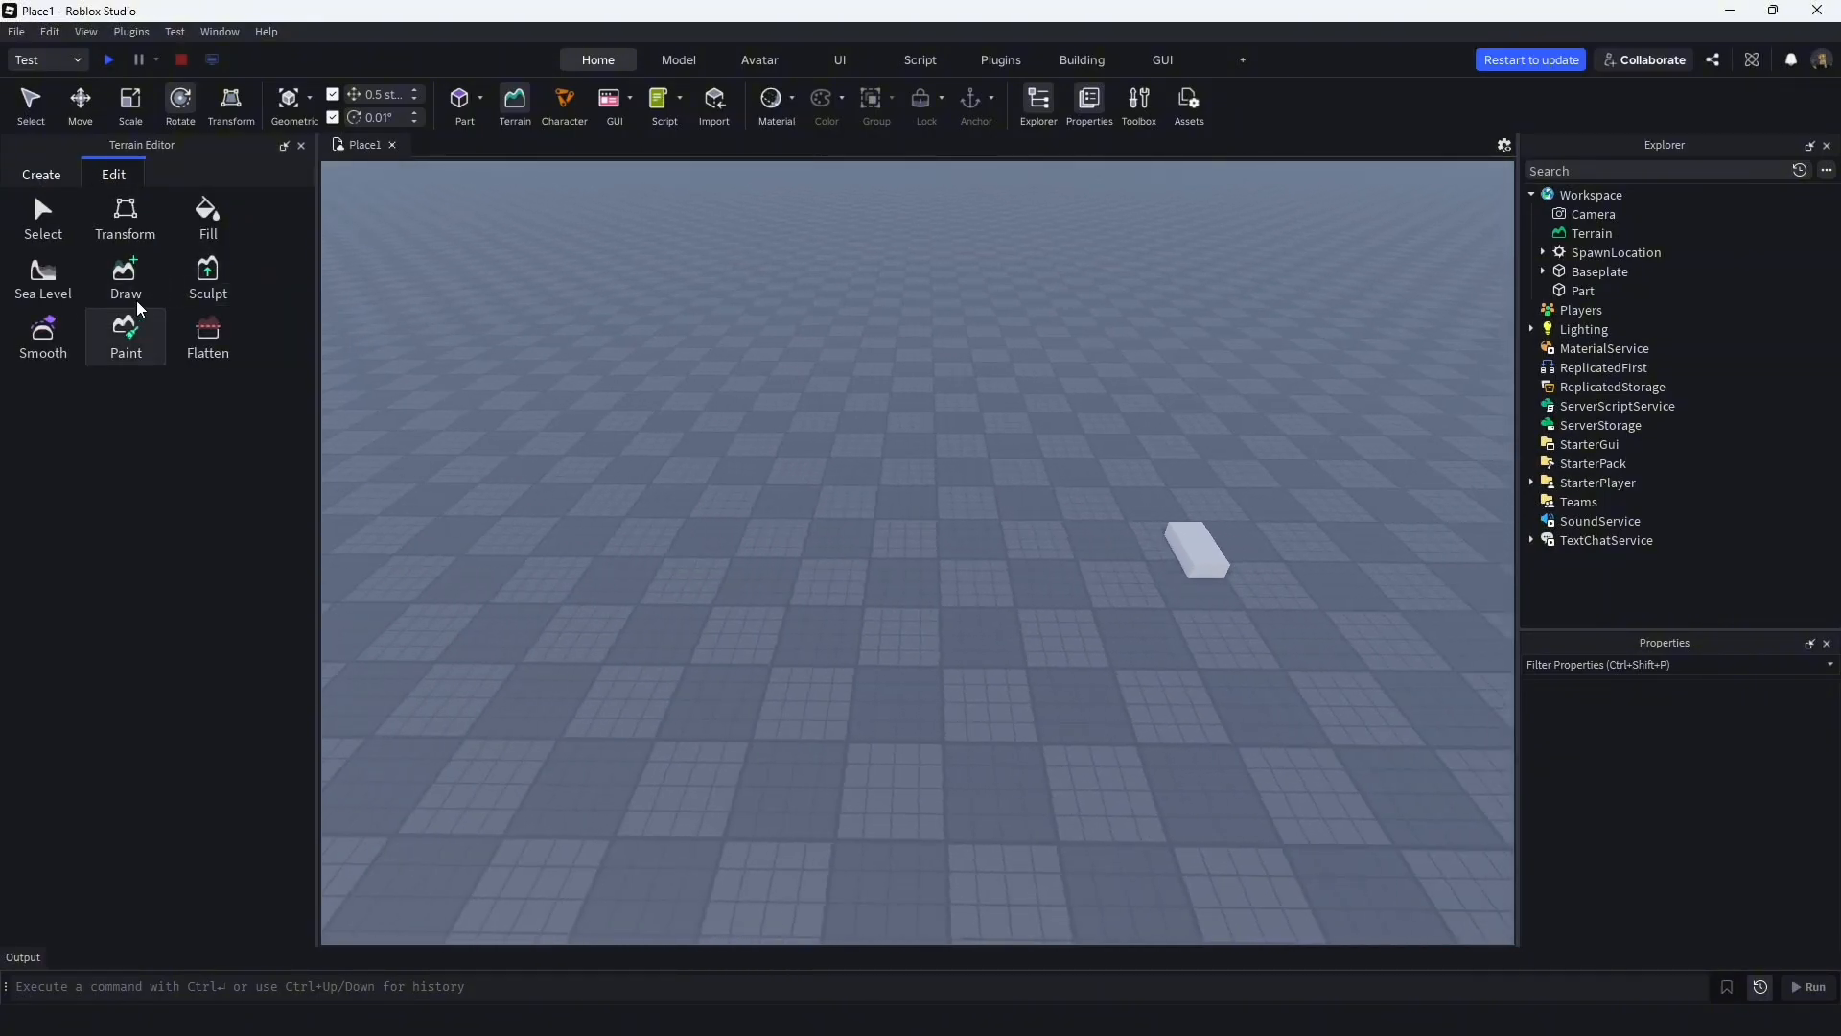
pyautogui.press('w')
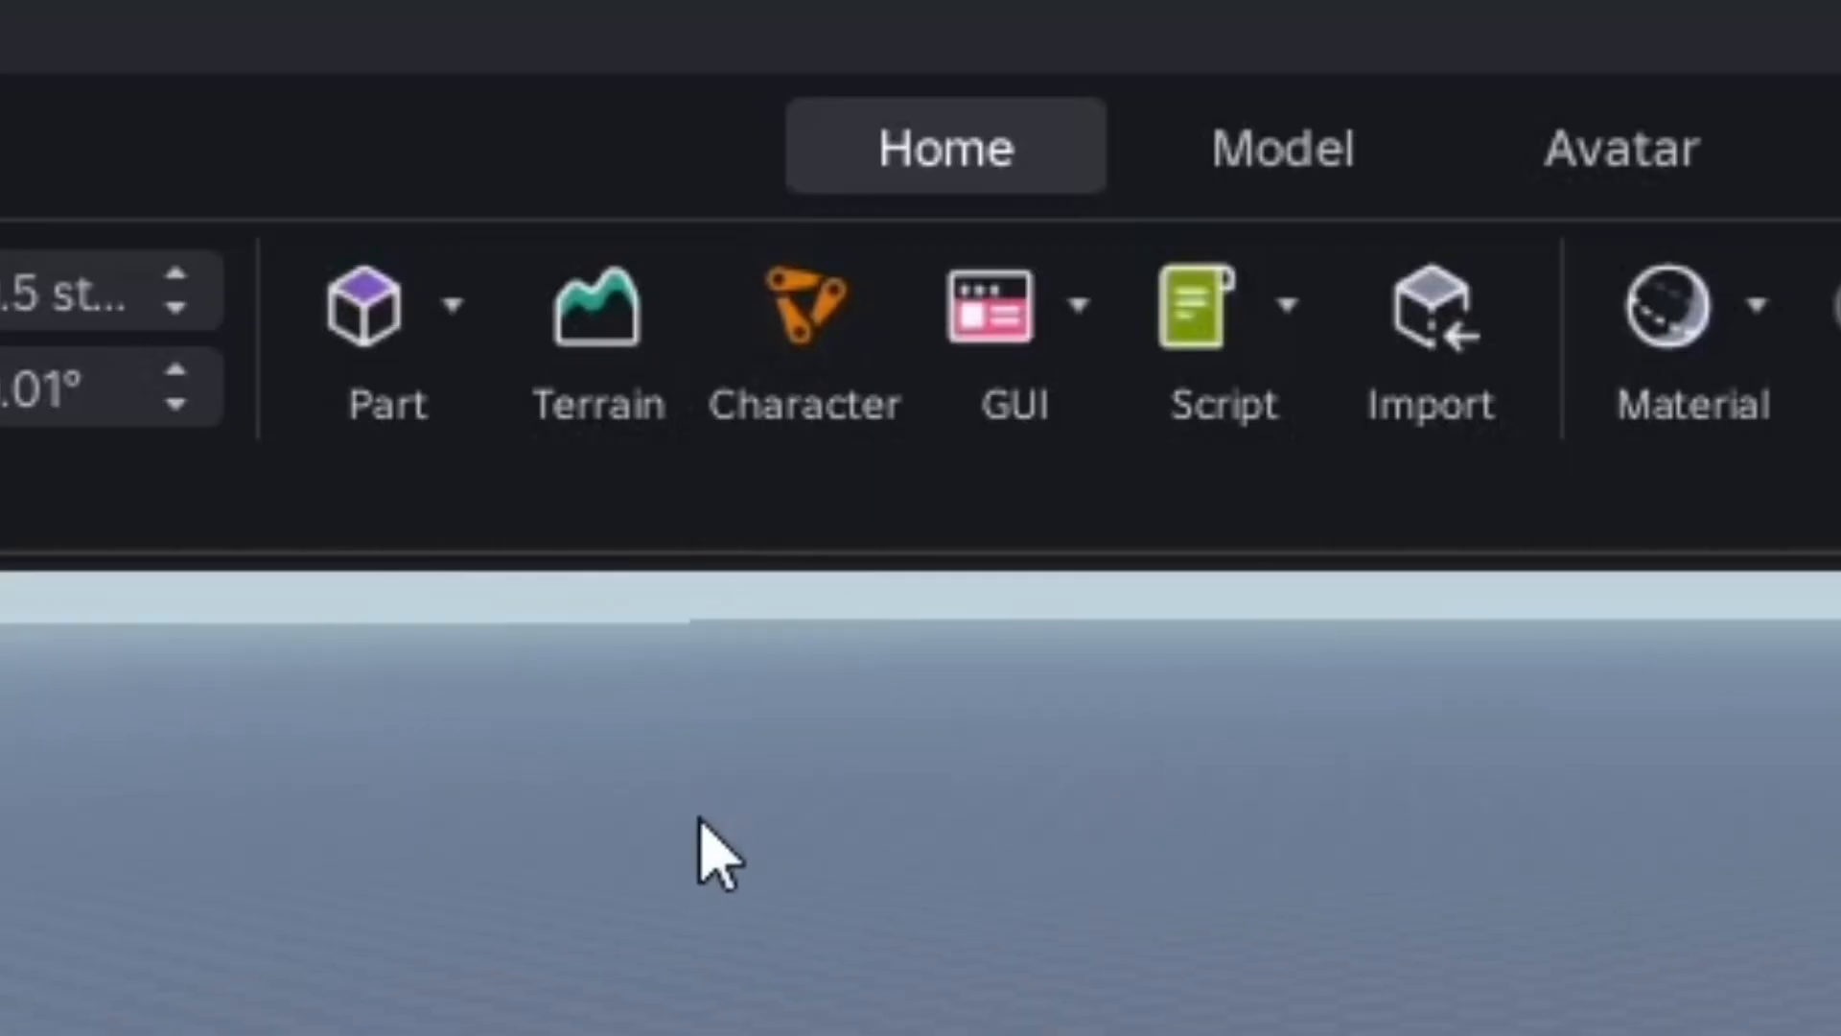
# Insert a Block Avatar (2012) character rig next to the part
pyautogui.press('a')
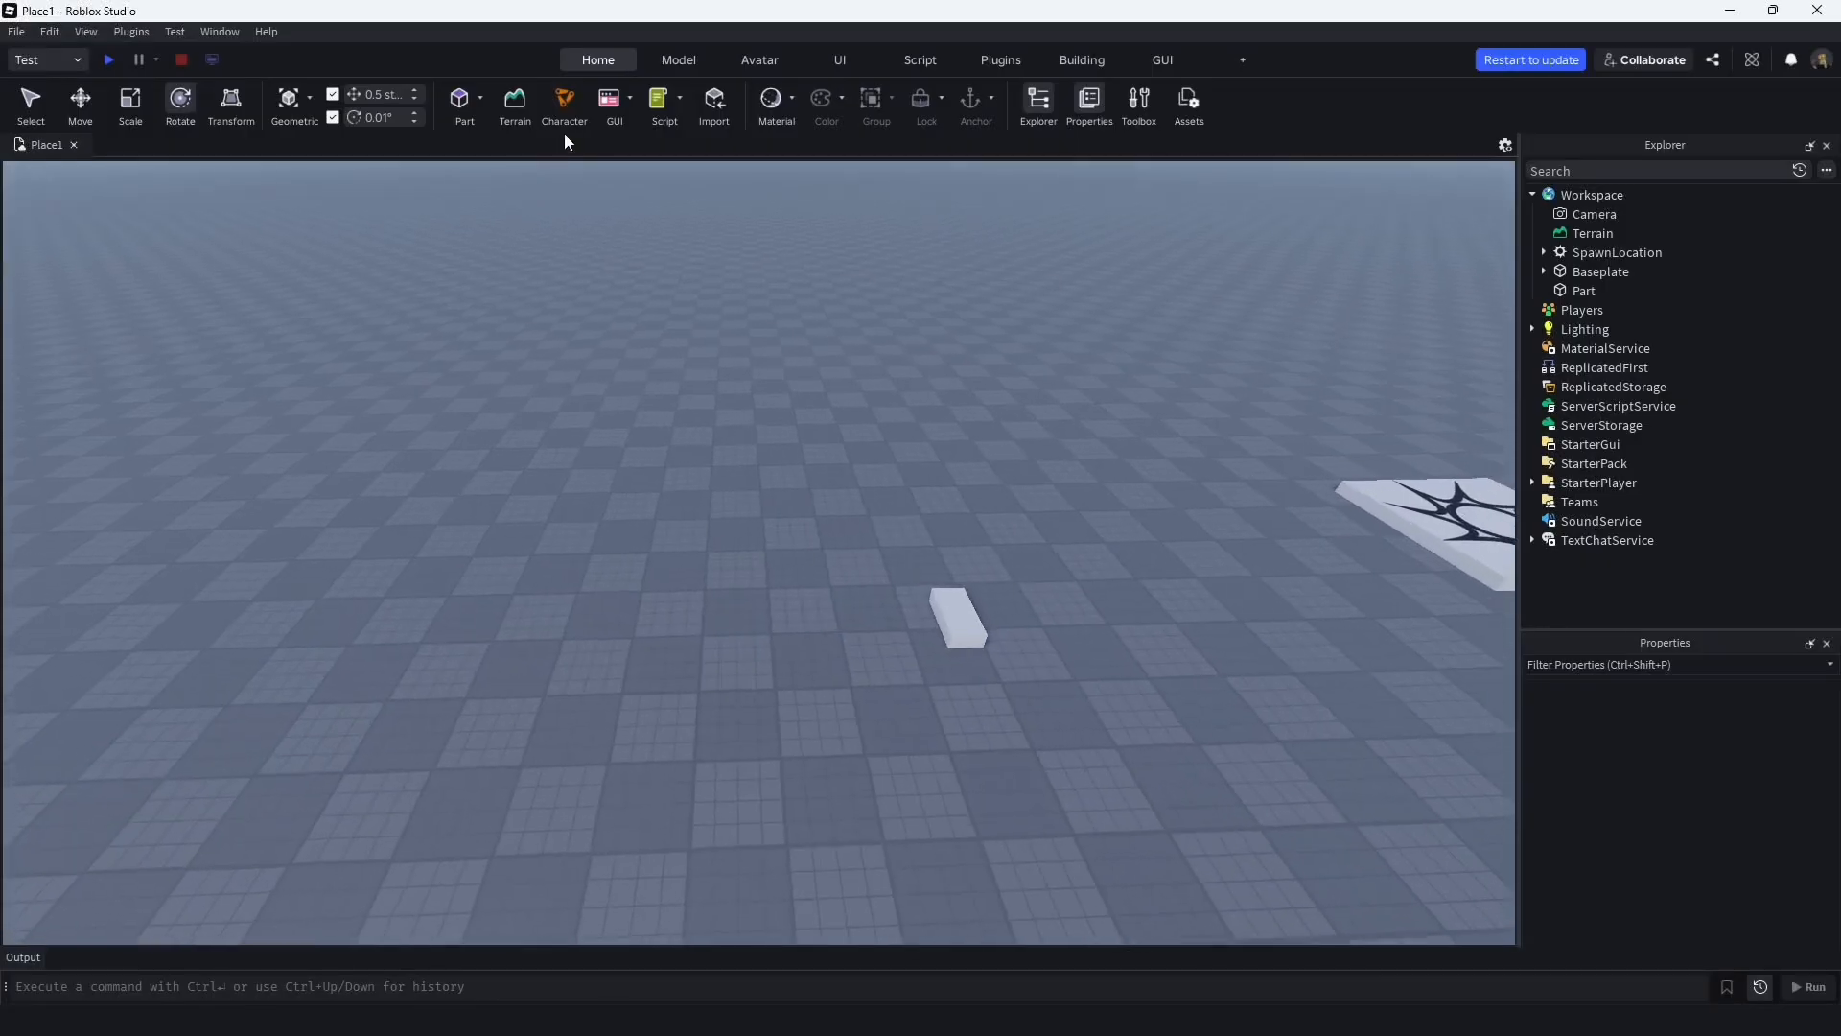
pyautogui.press('w')
pyautogui.press('q')
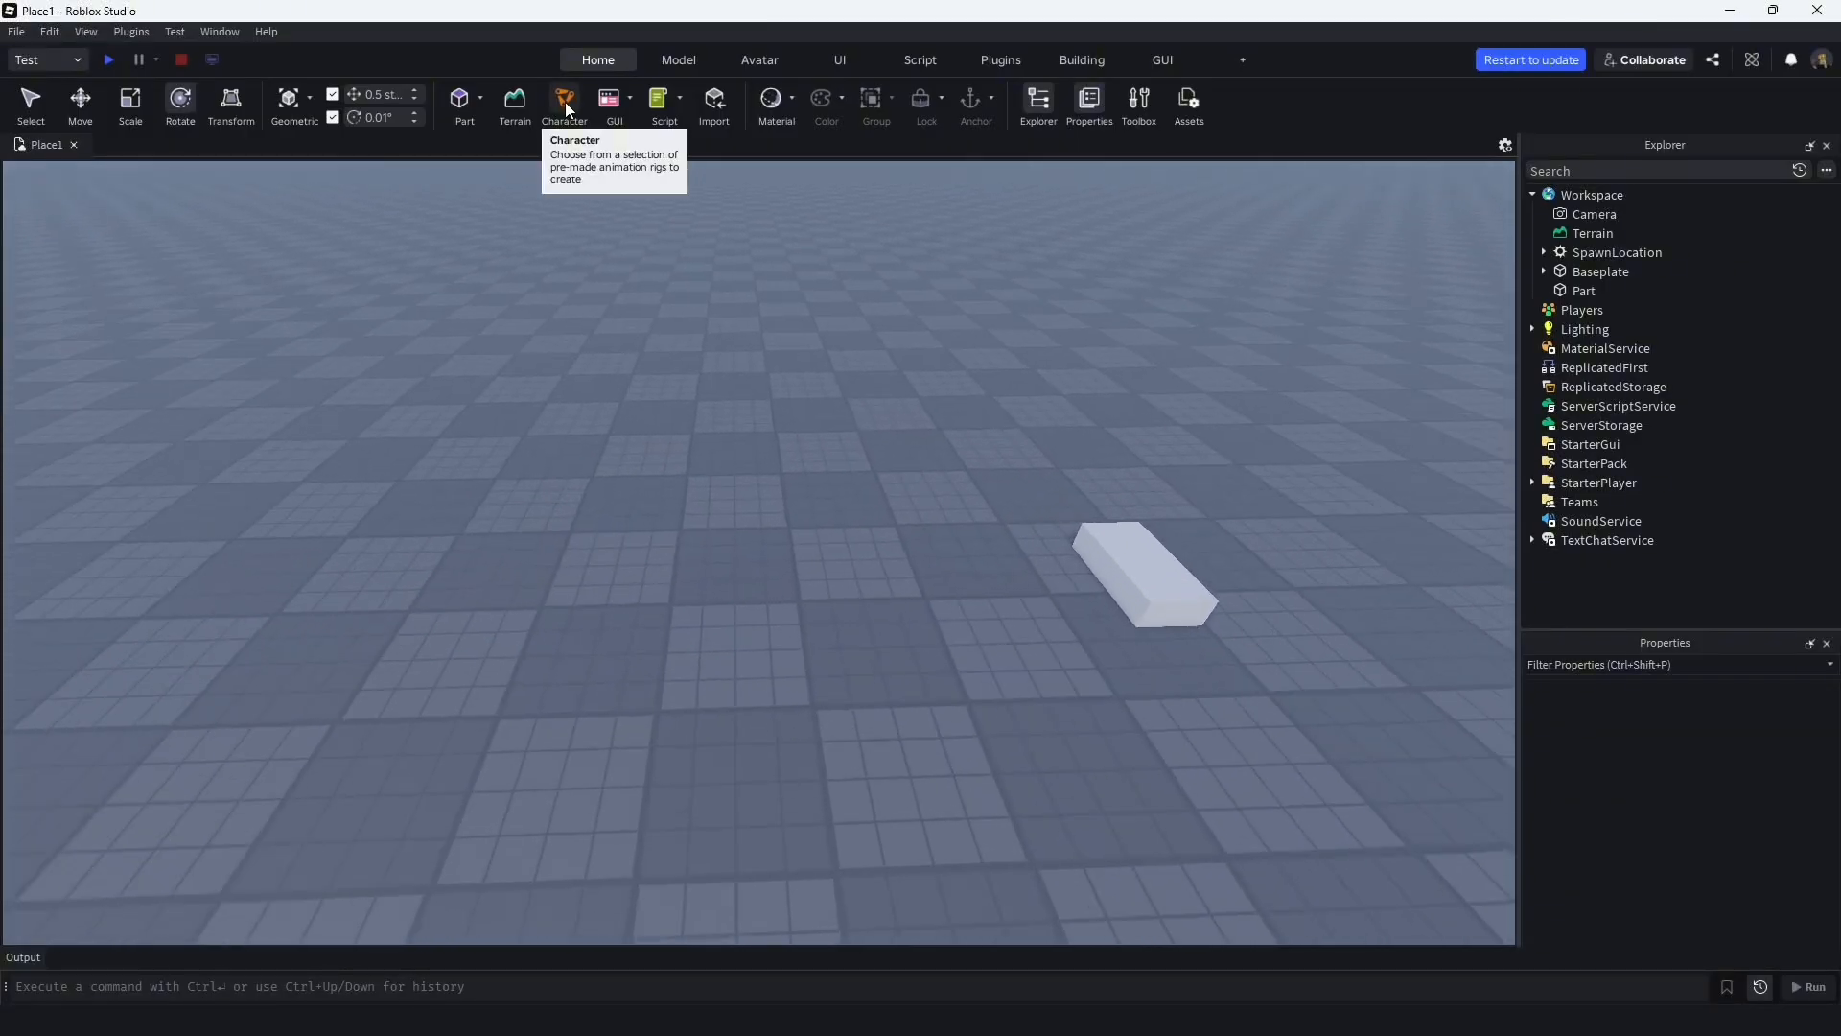
pyautogui.click(566, 101)
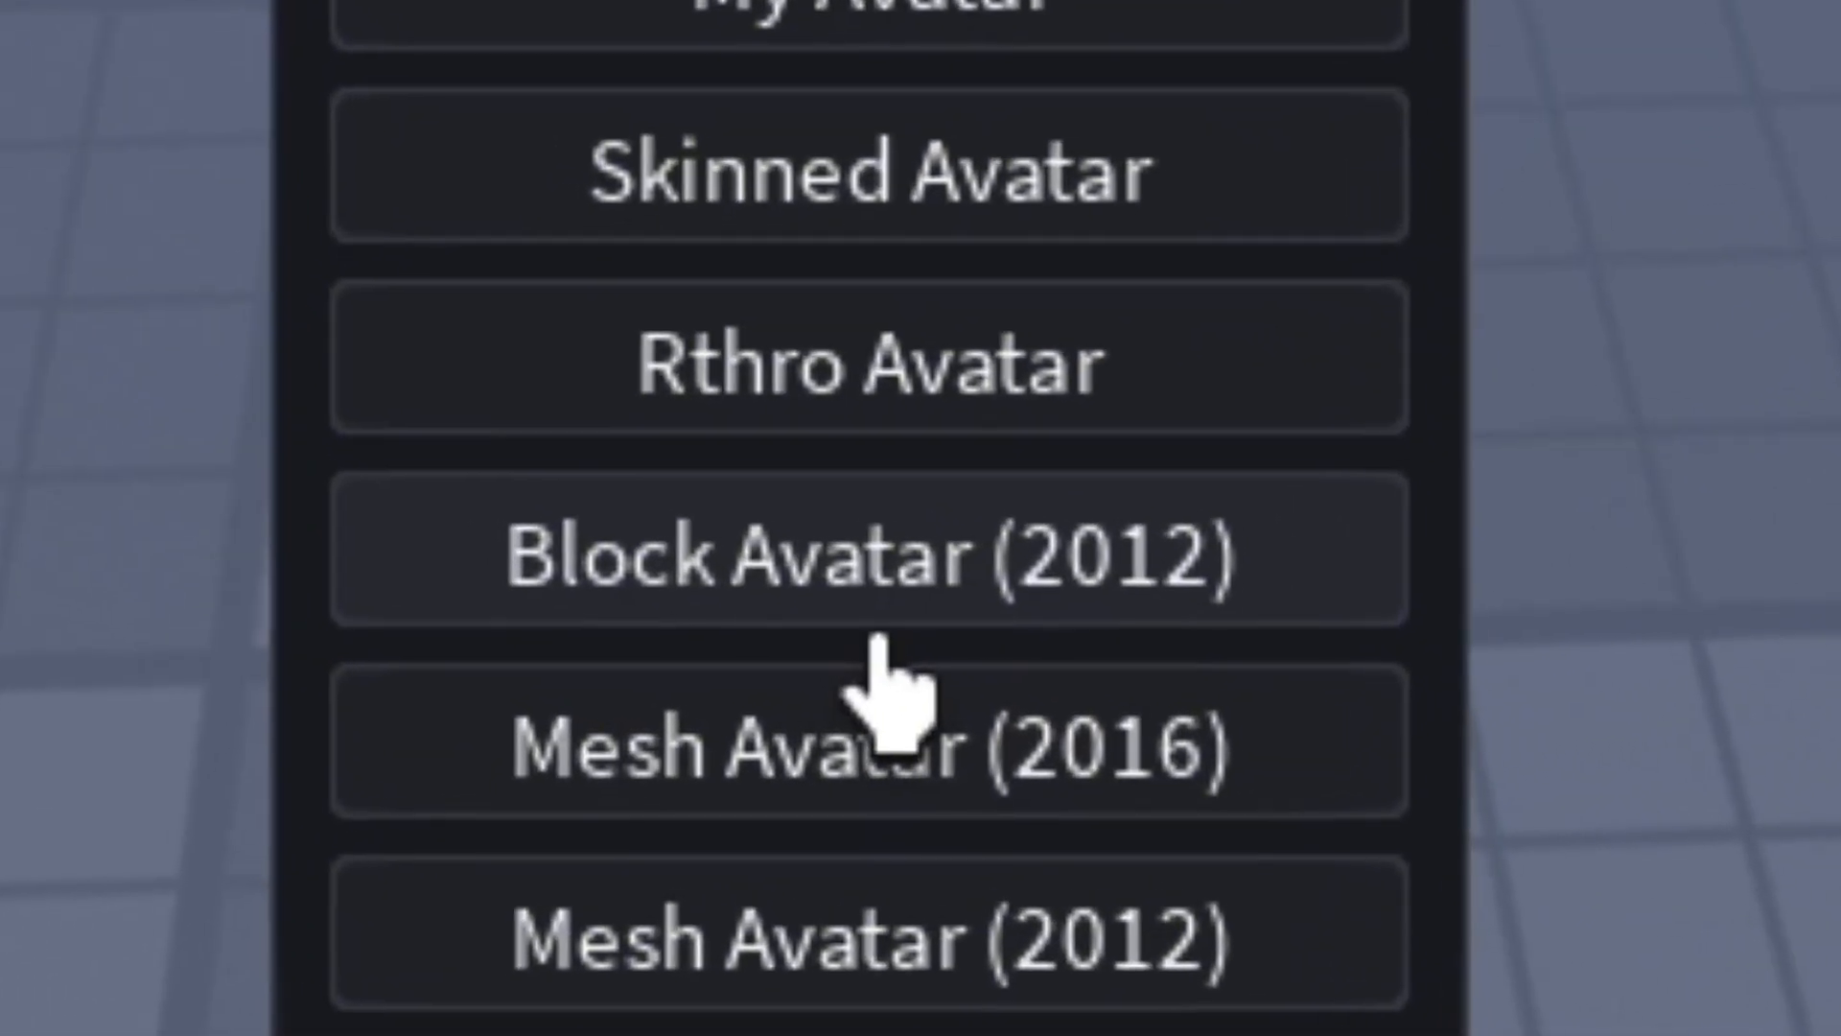
pyautogui.click(856, 628)
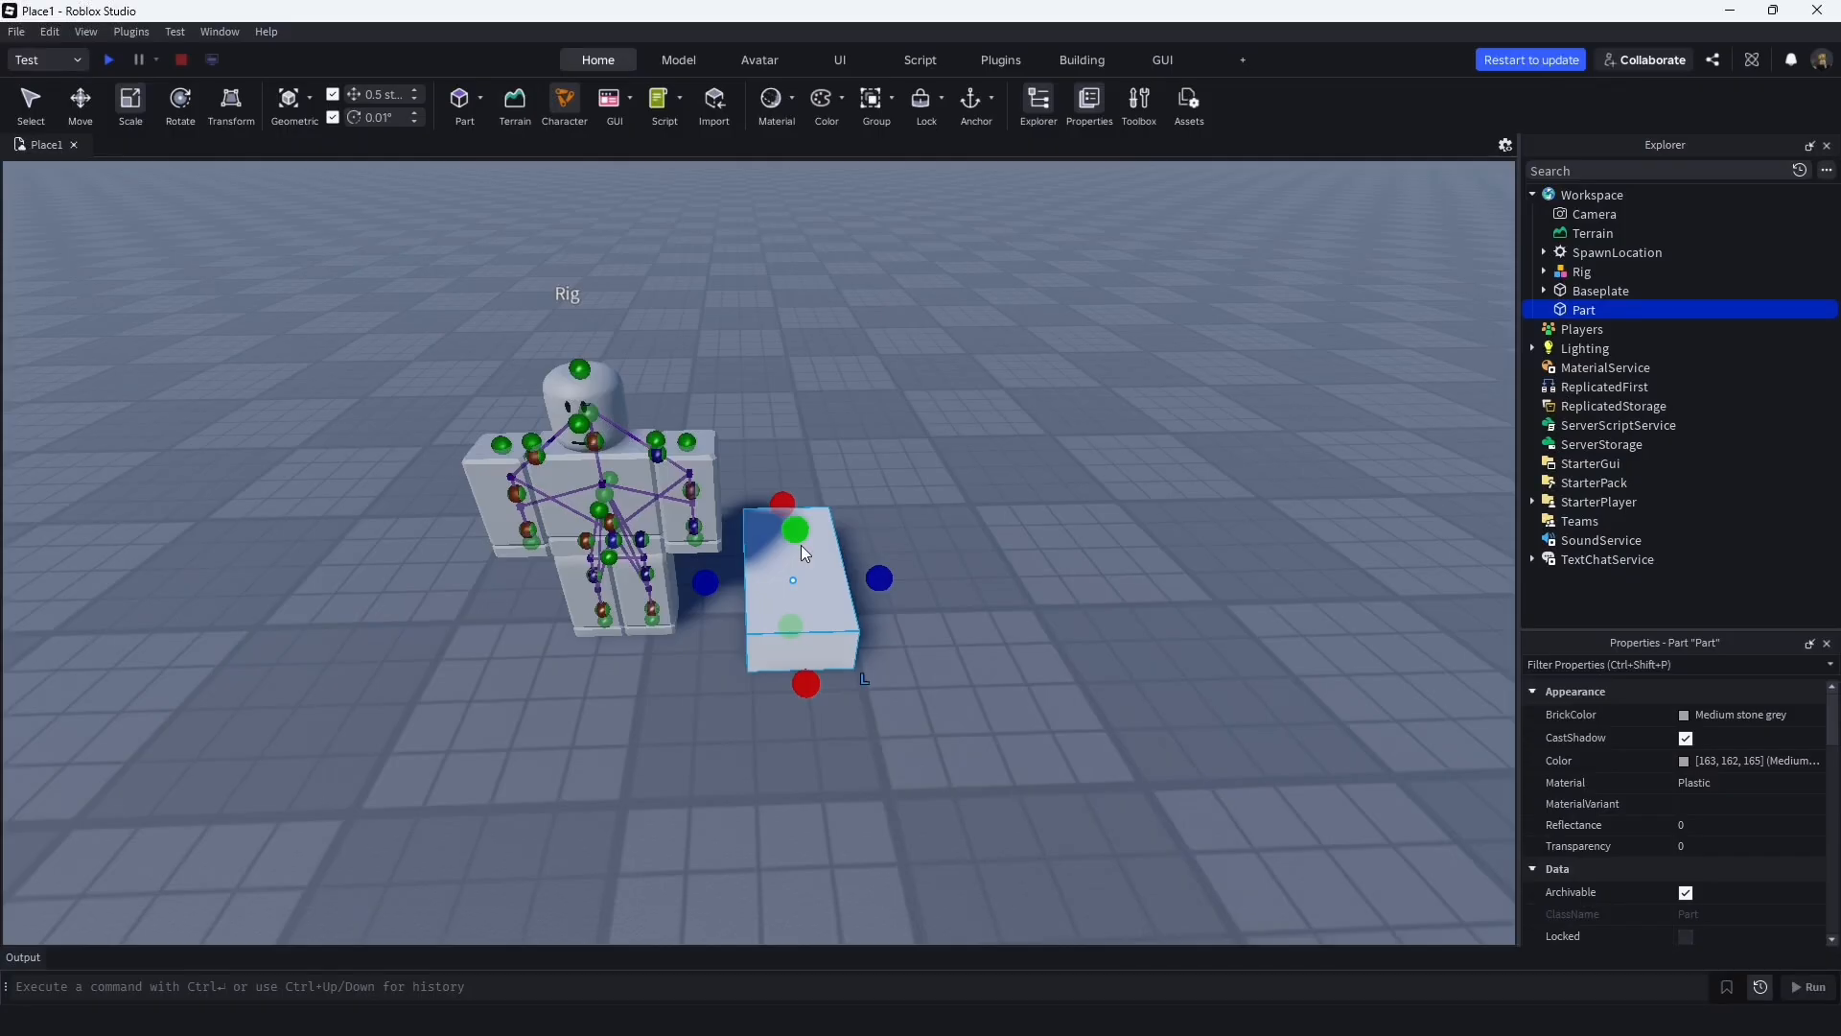
# Scale the part next to the rig upward by about 6.5 studs into a tall pillar
pyautogui.moveTo(799, 536); pyautogui.dragTo(813, 496)
pyautogui.moveTo(809, 517); pyautogui.dragTo(813, 496, button='right')
pyautogui.moveTo(813, 496); pyautogui.dragTo(817, 479)
pyautogui.moveTo(814, 496); pyautogui.dragTo(817, 486, button='right')
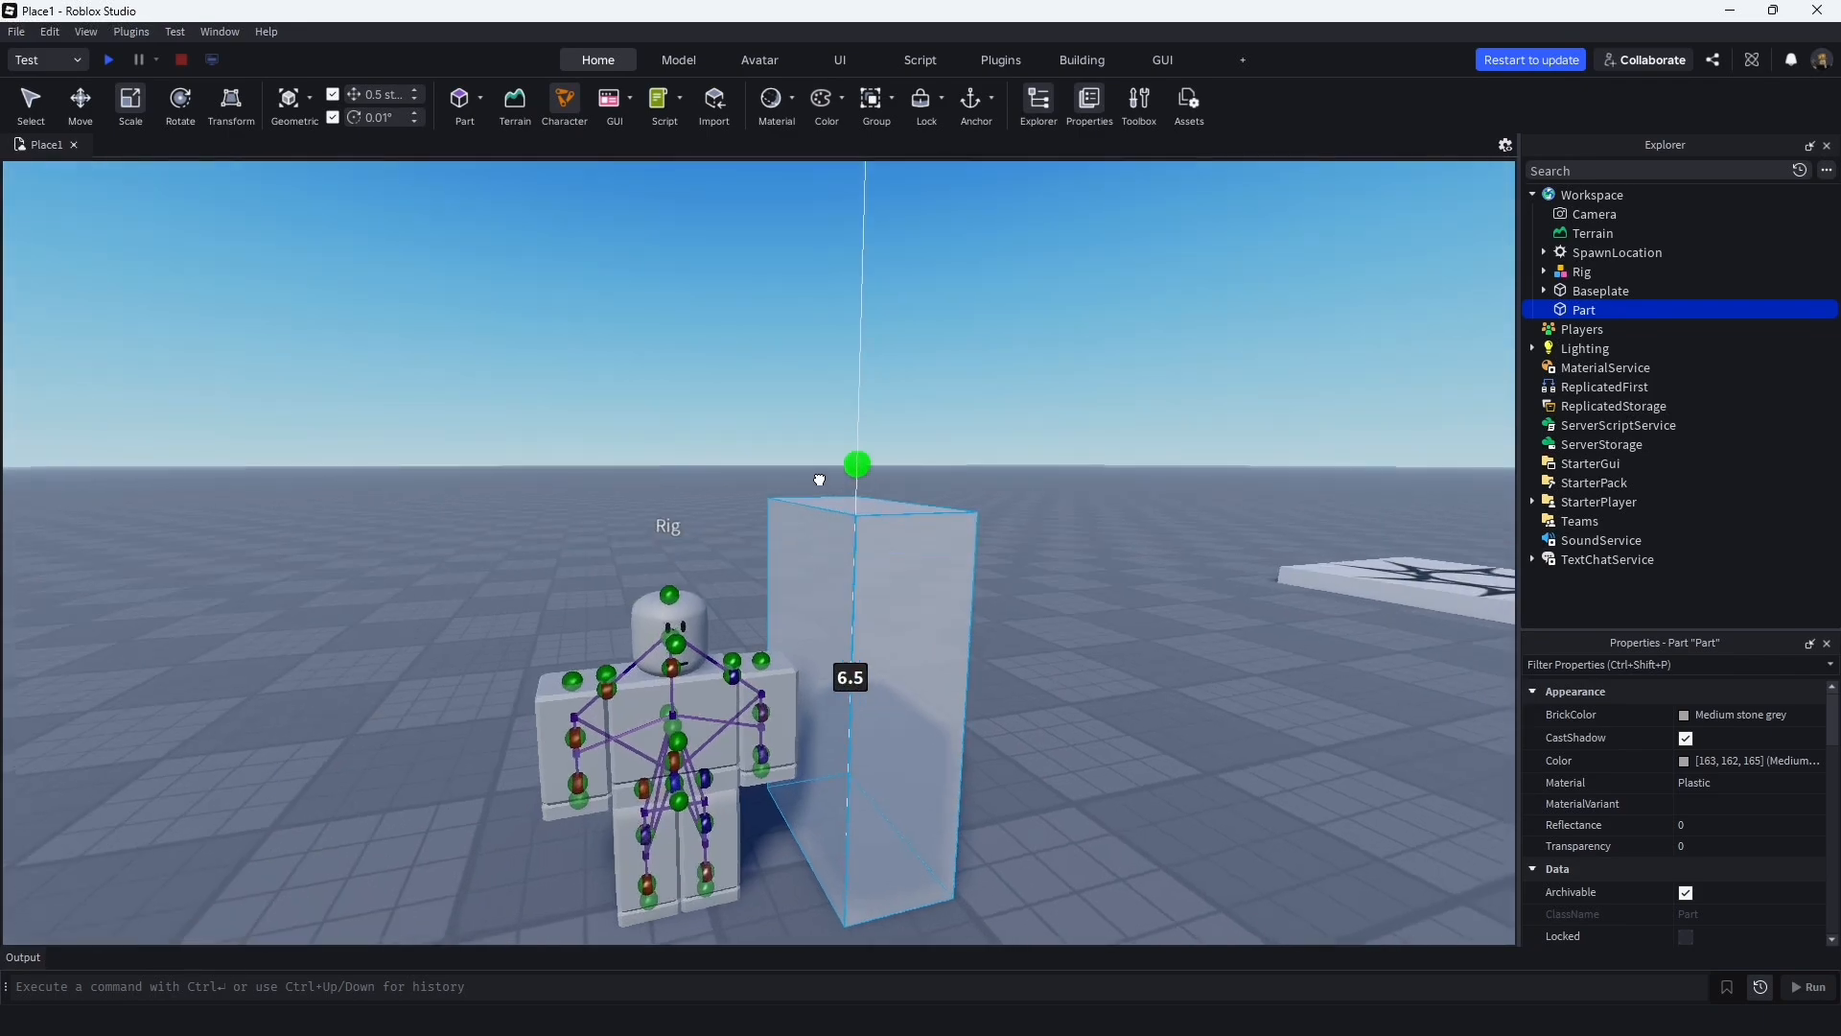
pyautogui.moveTo(817, 479); pyautogui.dragTo(818, 477)
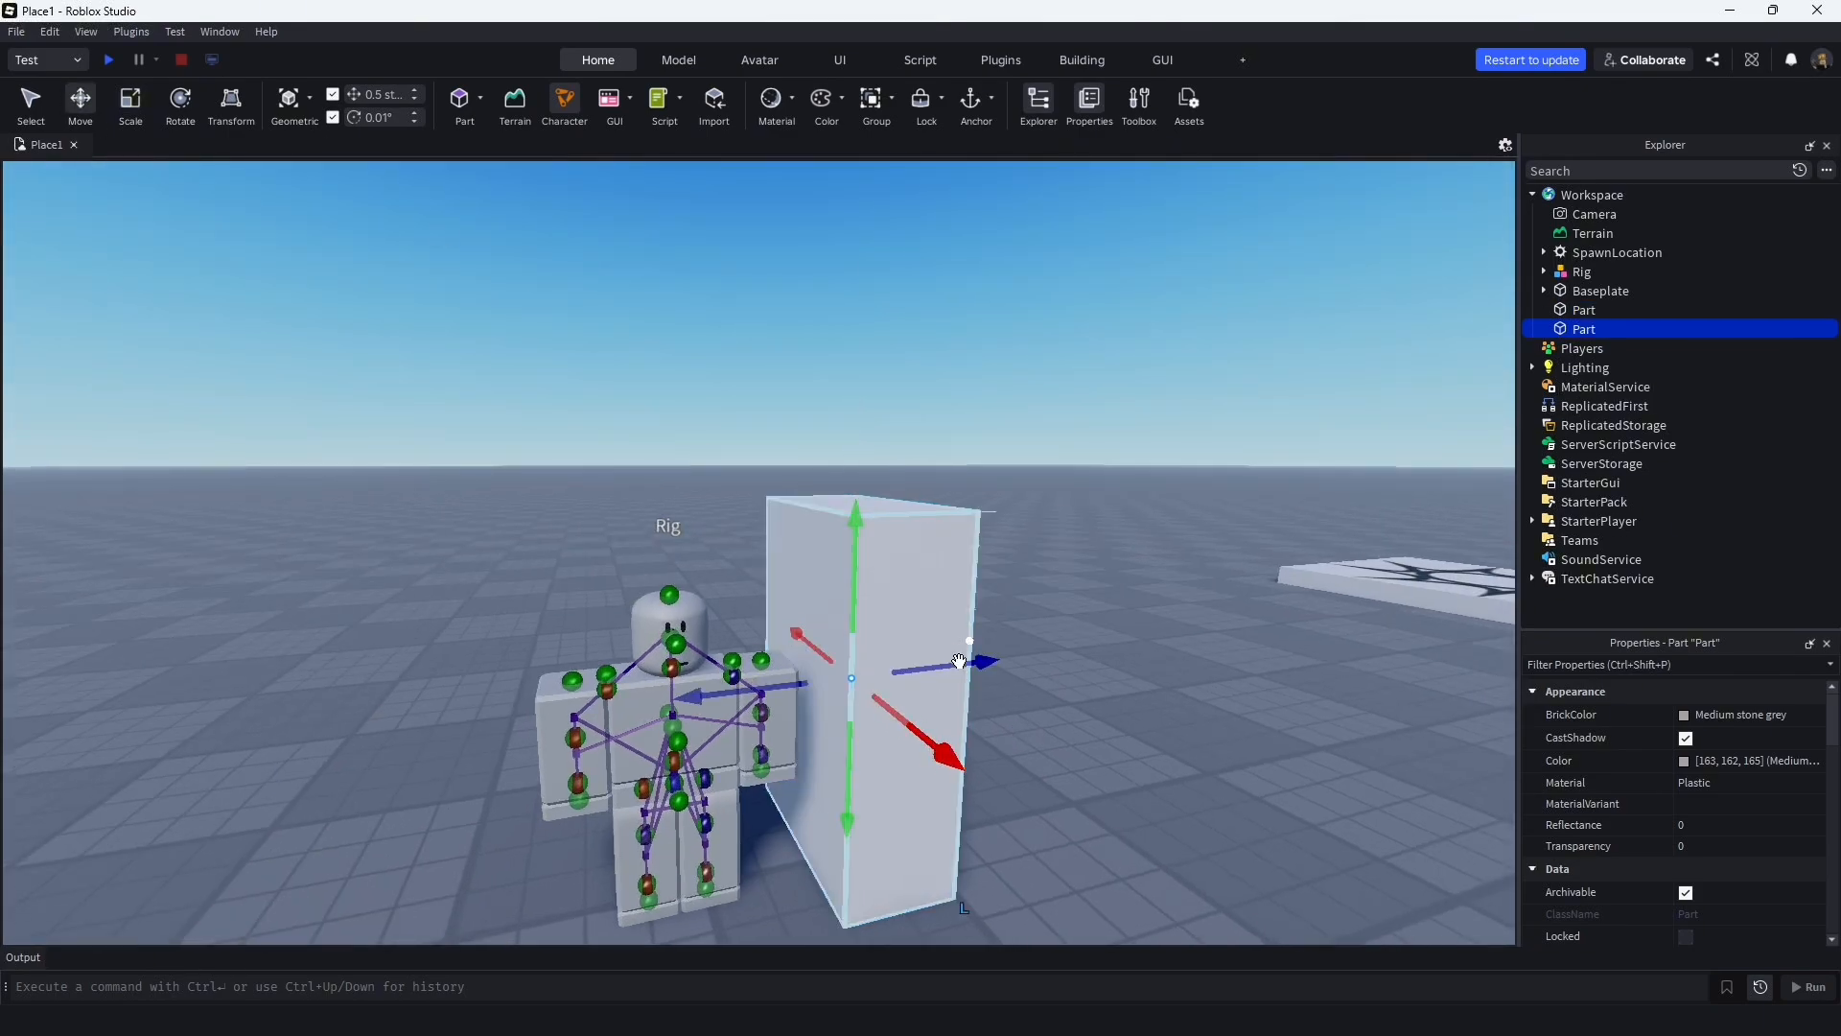
# Build a doorway around the rig by moving a copy of the pillar 7 studs across and bridging both with a third part
pyautogui.moveTo(960, 662); pyautogui.dragTo(562, 661)
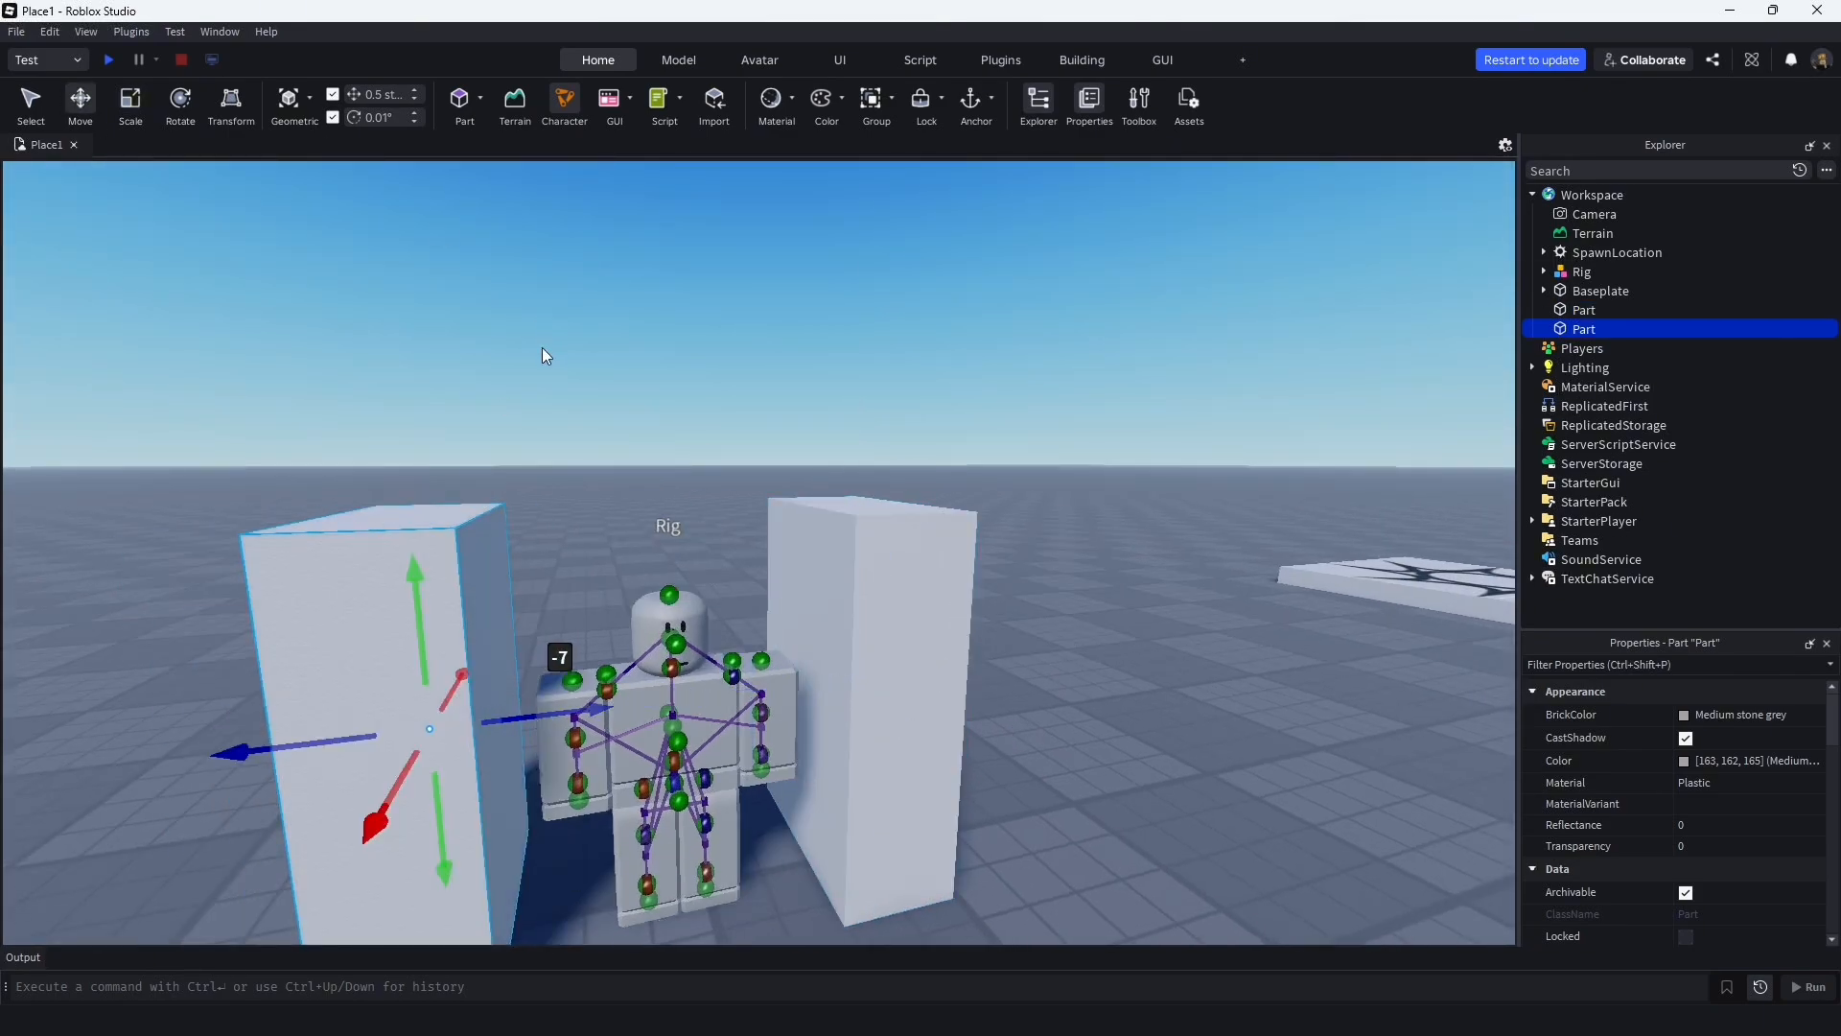
pyautogui.click(543, 347)
pyautogui.click(389, 575)
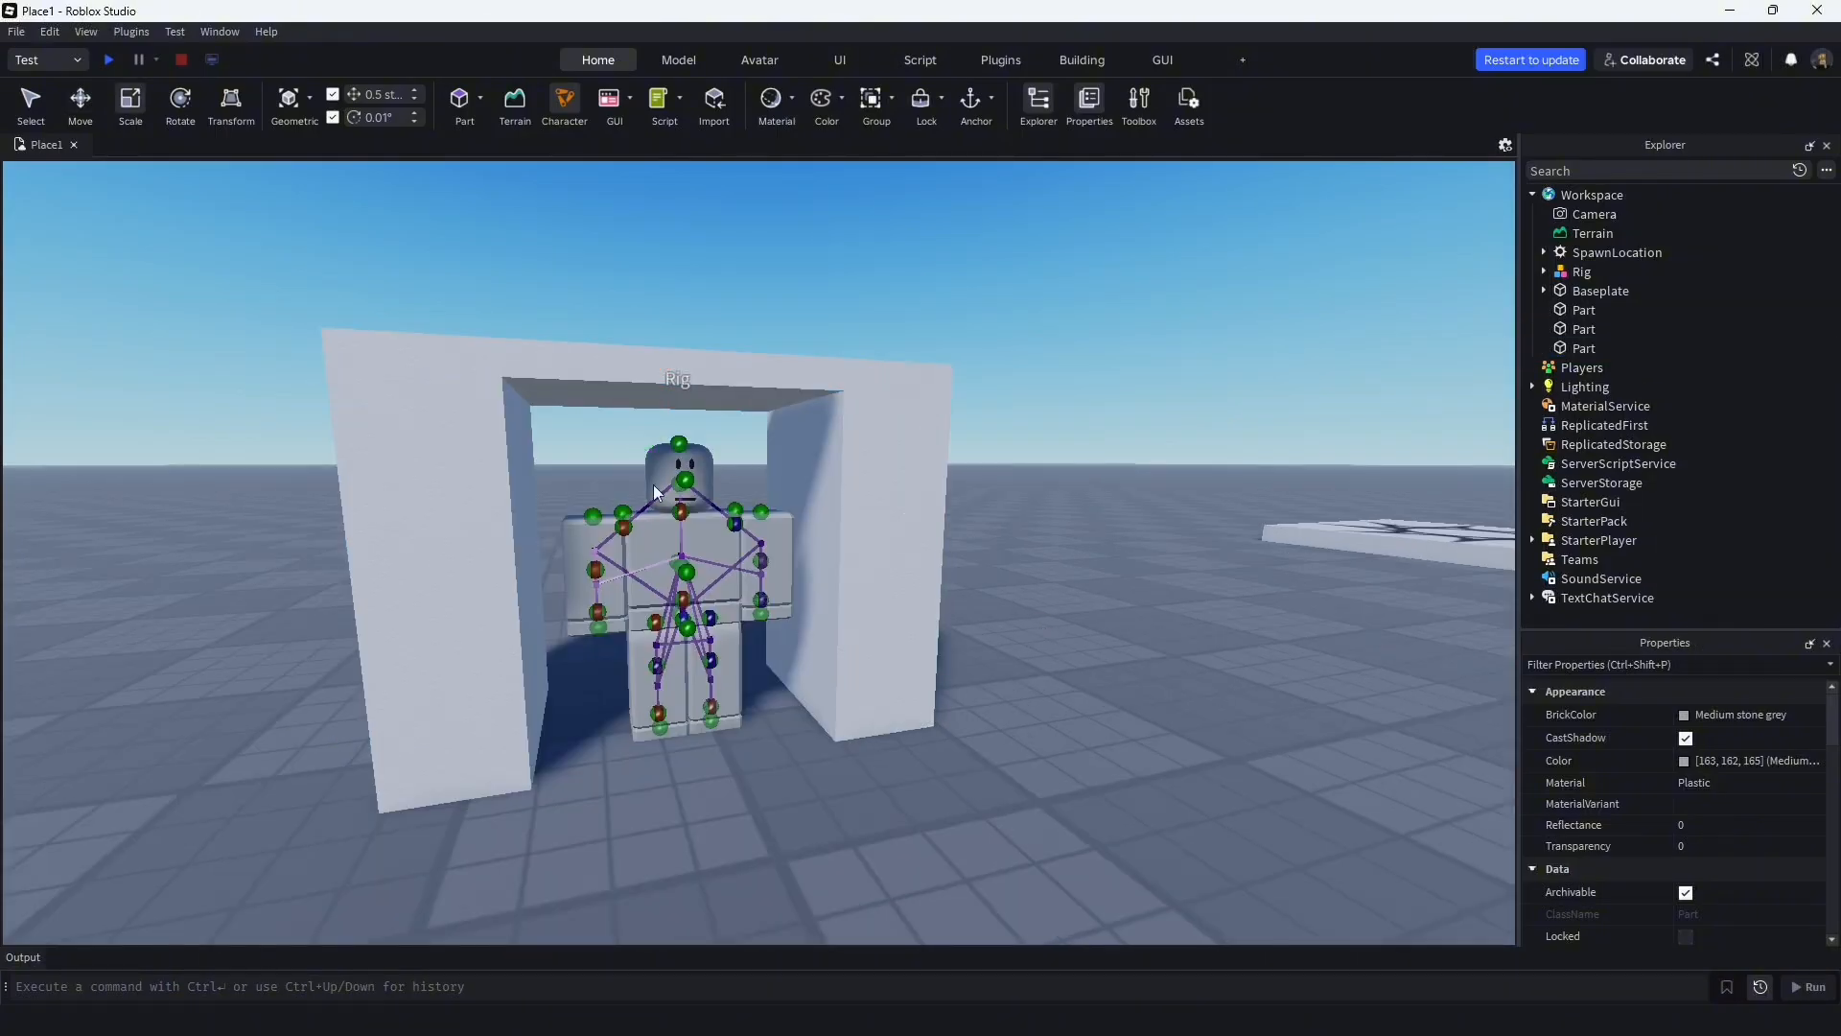
pyautogui.scroll(-3, 758, 545)
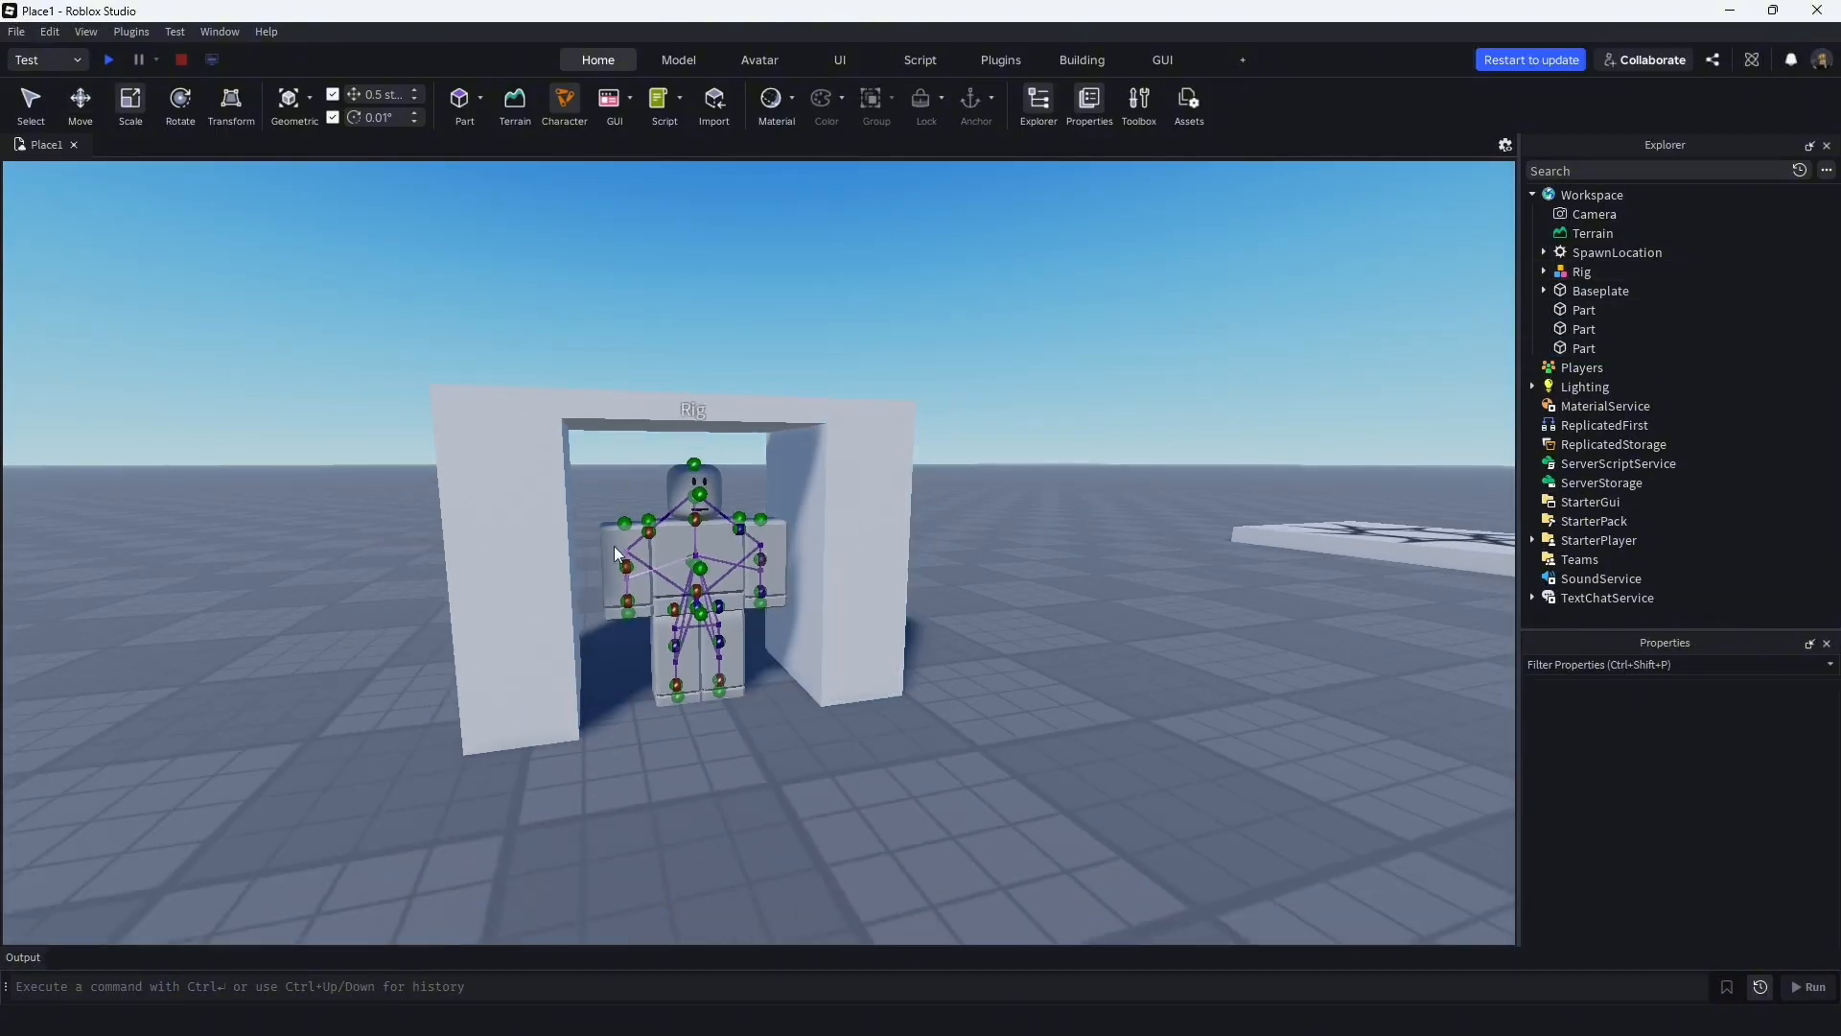
pyautogui.scroll(-1, 392, 338)
# Undo the doorway edits and the rig insertion, leaving only the original flat part
pyautogui.hotkey('ctrl', 'z')
pyautogui.hotkey('ctrl', 'z')
pyautogui.hotkey('ctrl', 'z')
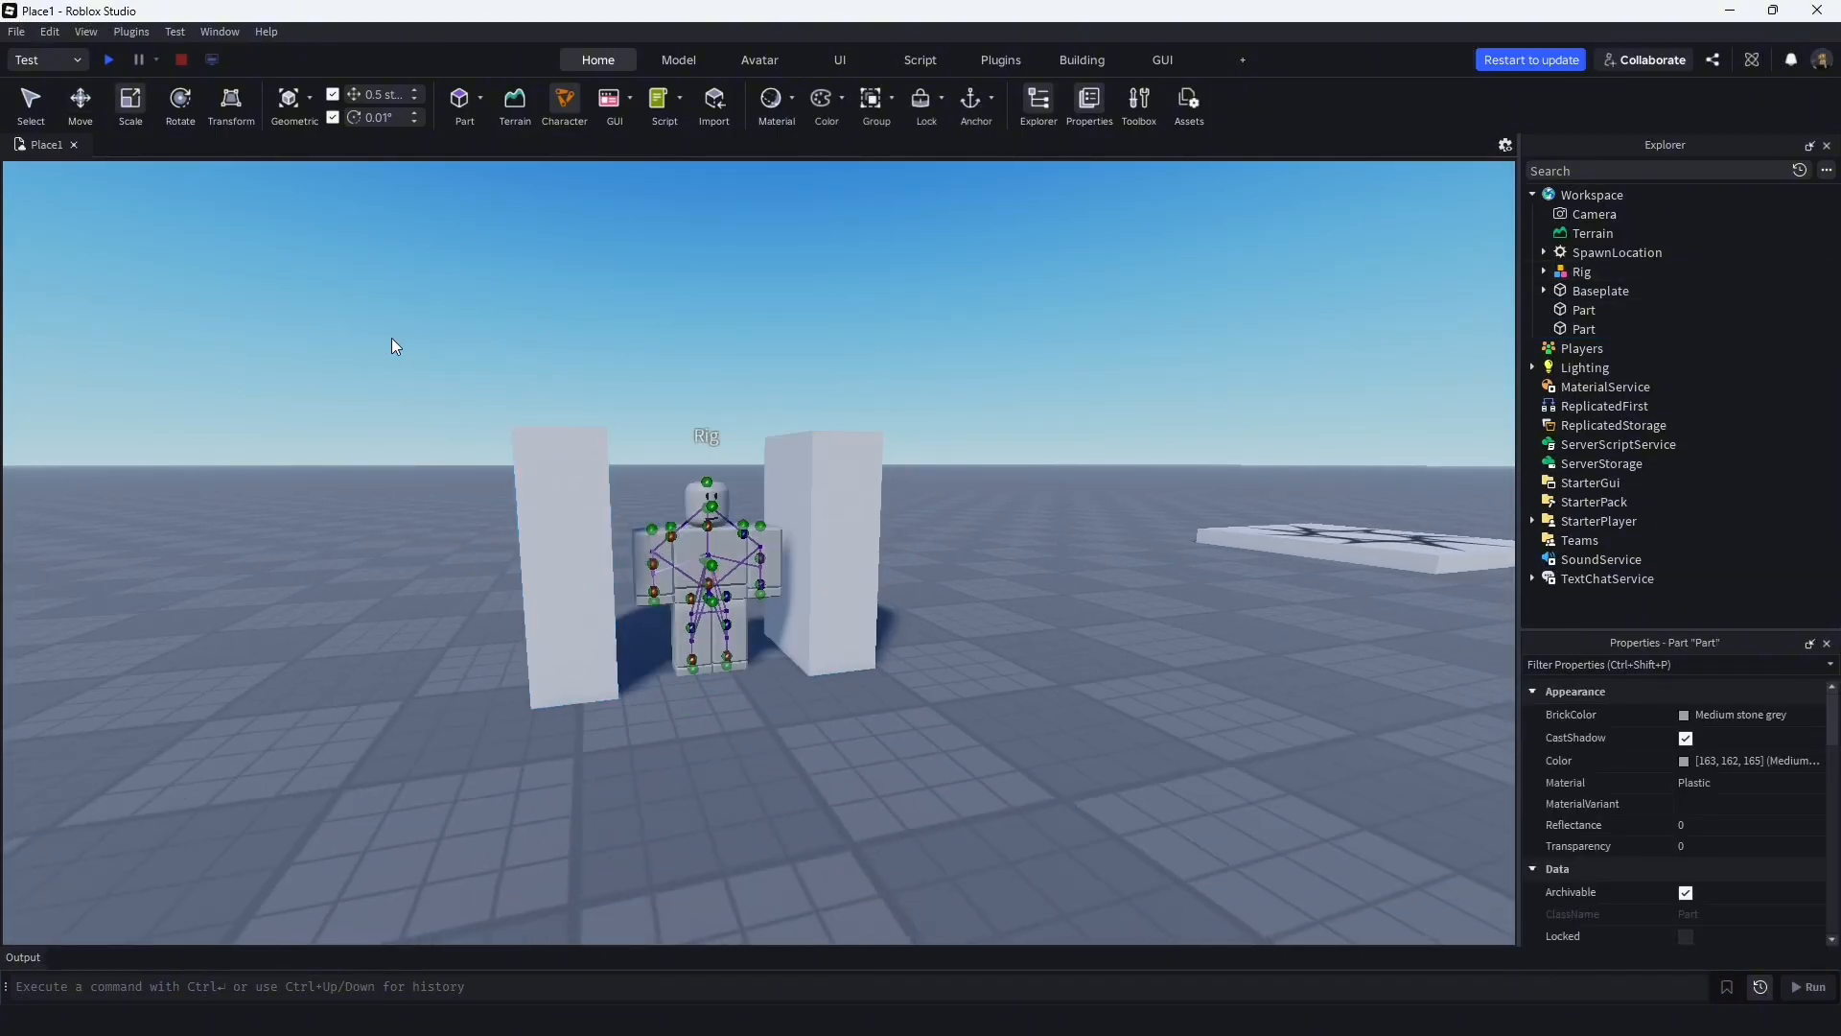
pyautogui.hotkey('ctrl', 'z')
pyautogui.hotkey('ctrl', 'z')
pyautogui.hotkey('ctrl', 'z')
pyautogui.hotkey('ctrl', 'z')
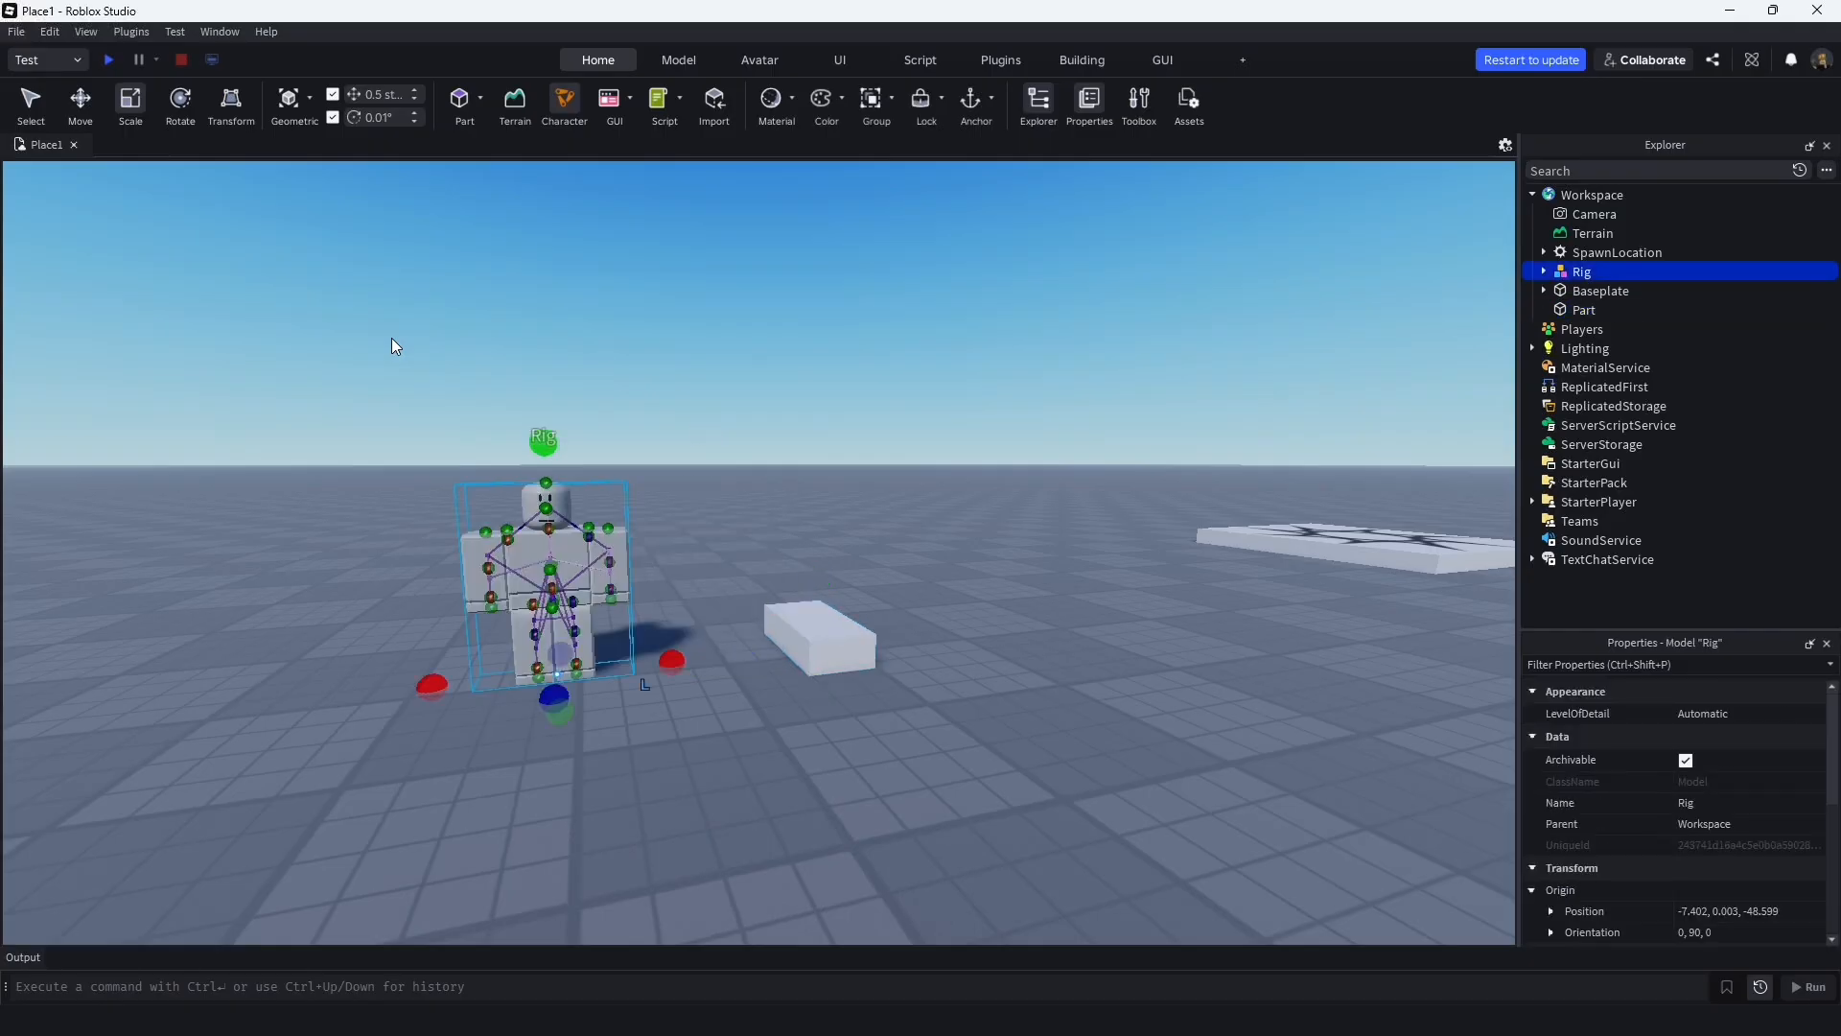
pyautogui.hotkey('ctrl', 'z')
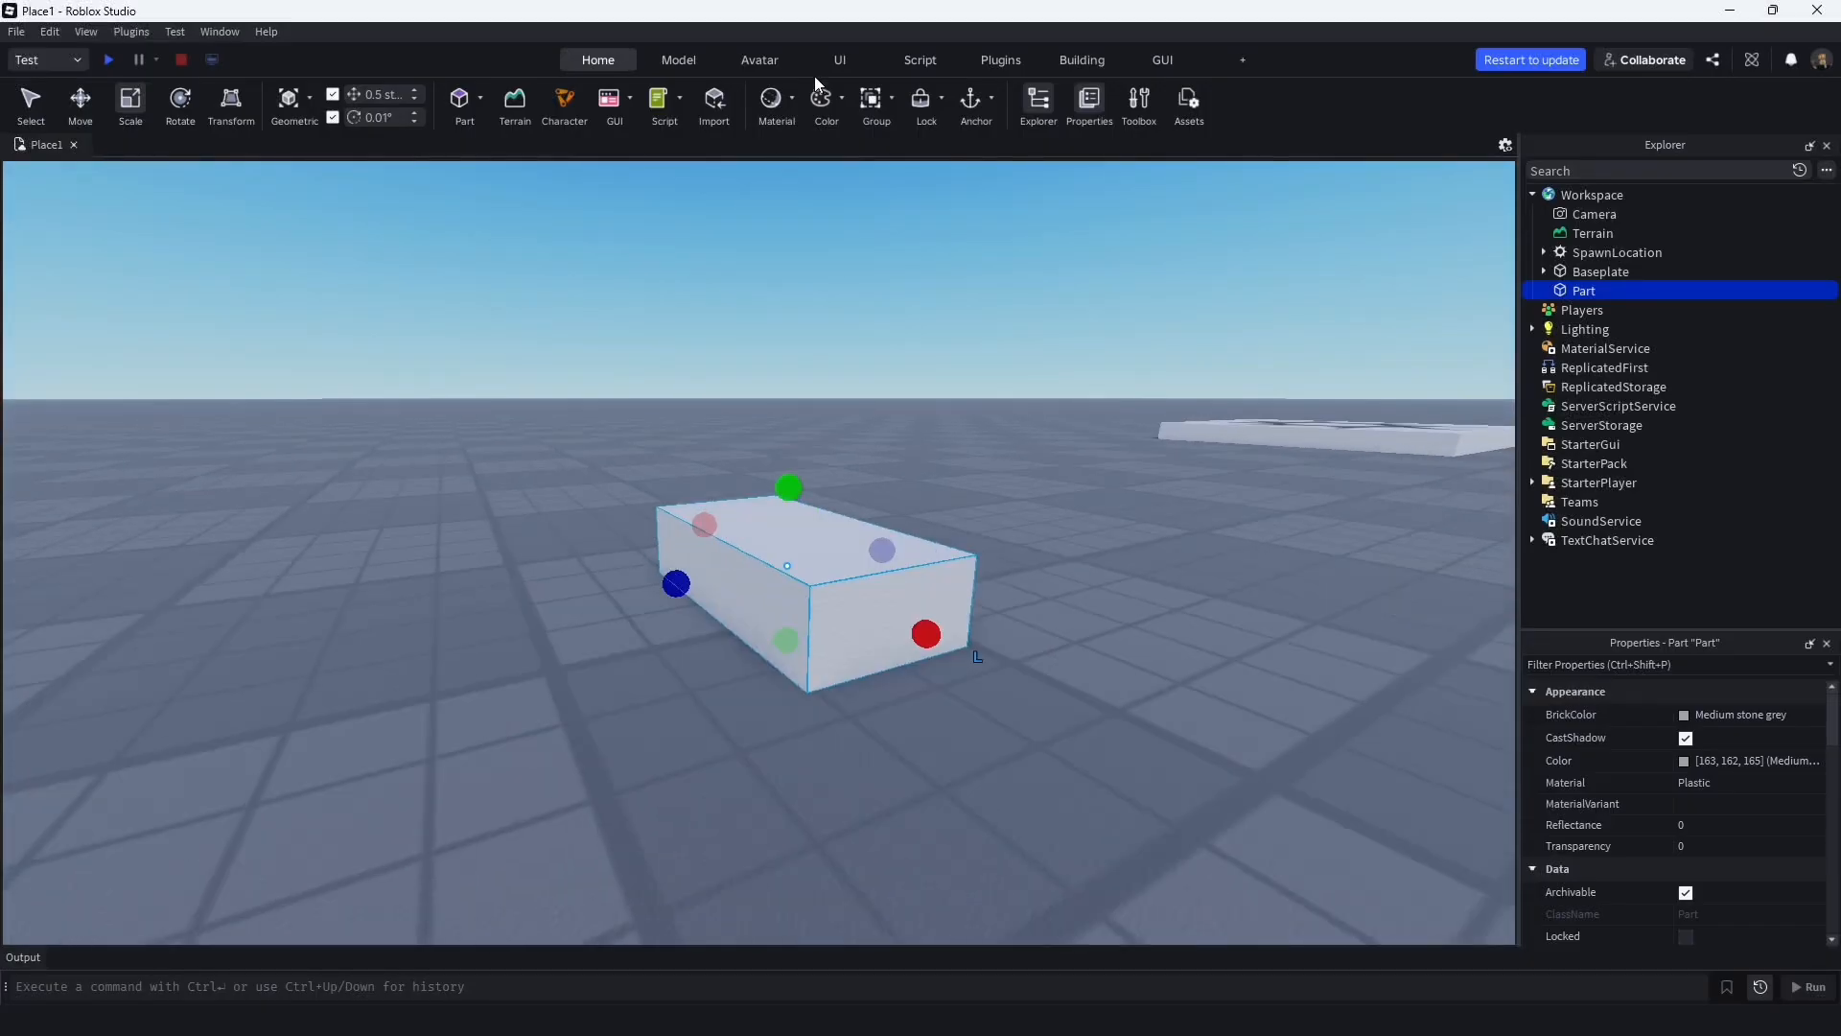
# Set the part's material to Metal and scale it upward into a tall block
pyautogui.click(797, 96)
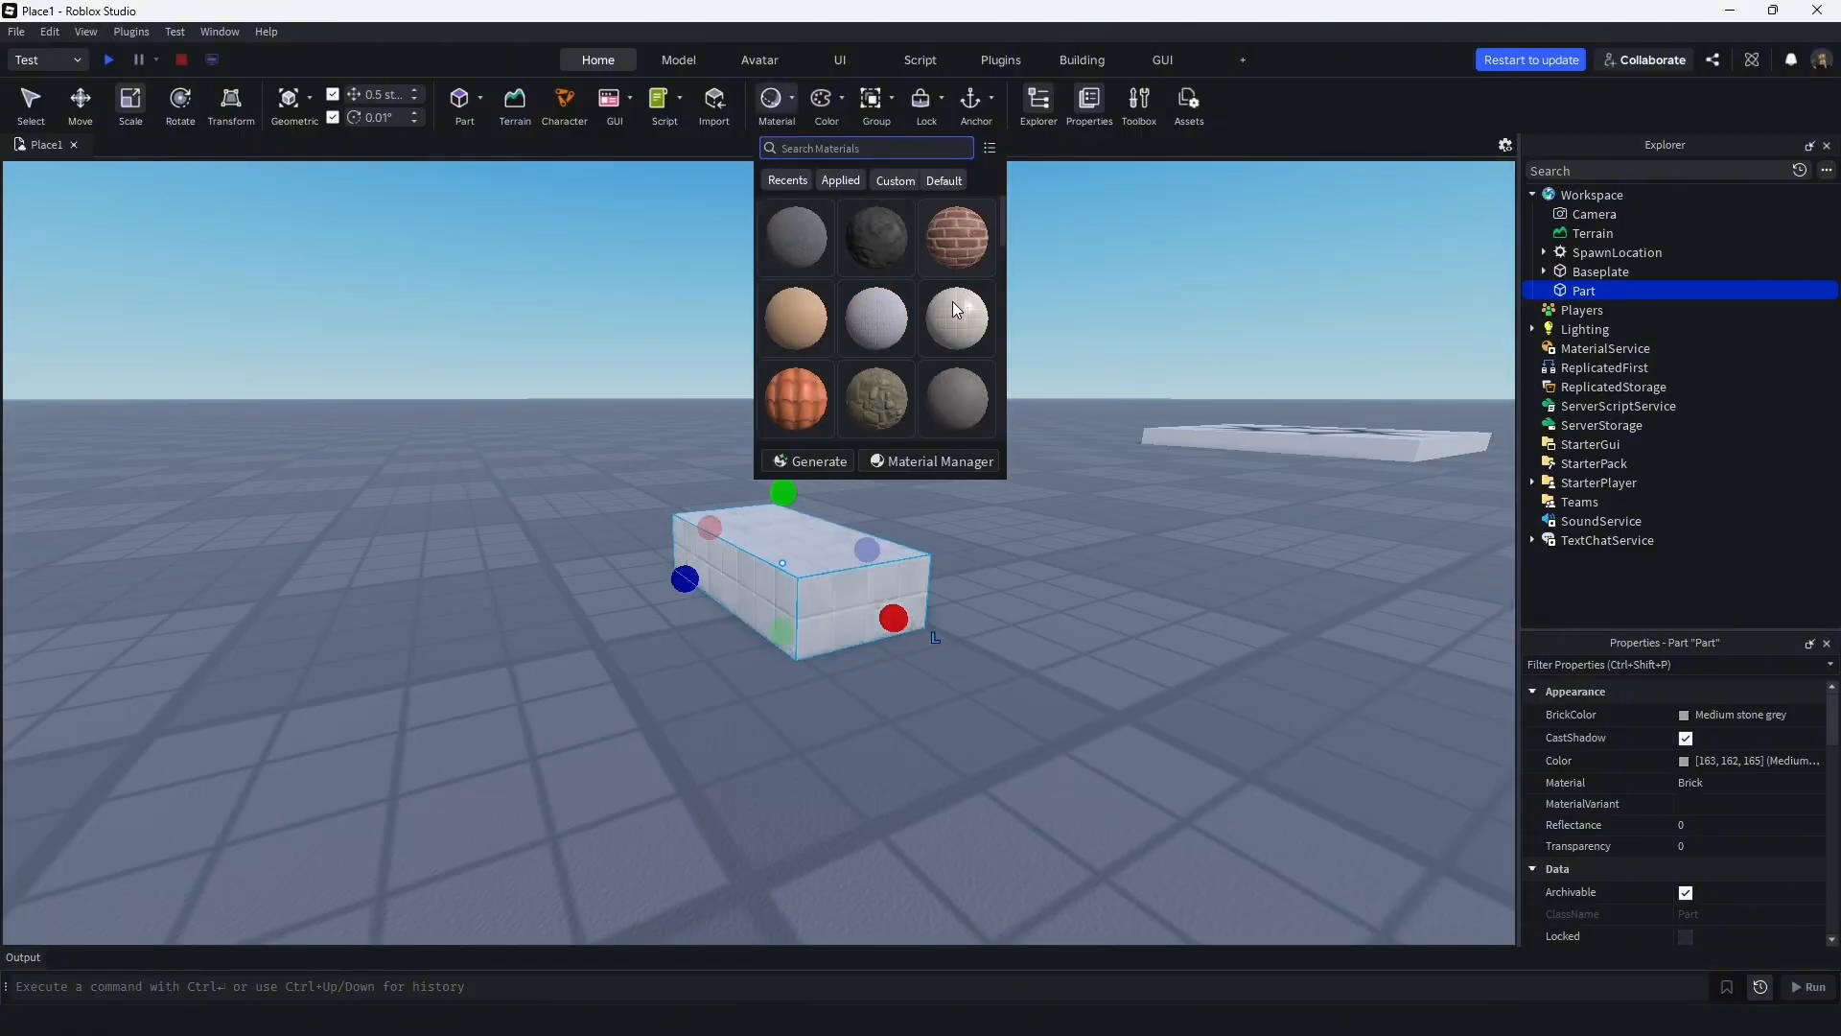
pyautogui.scroll(-5, 863, 288)
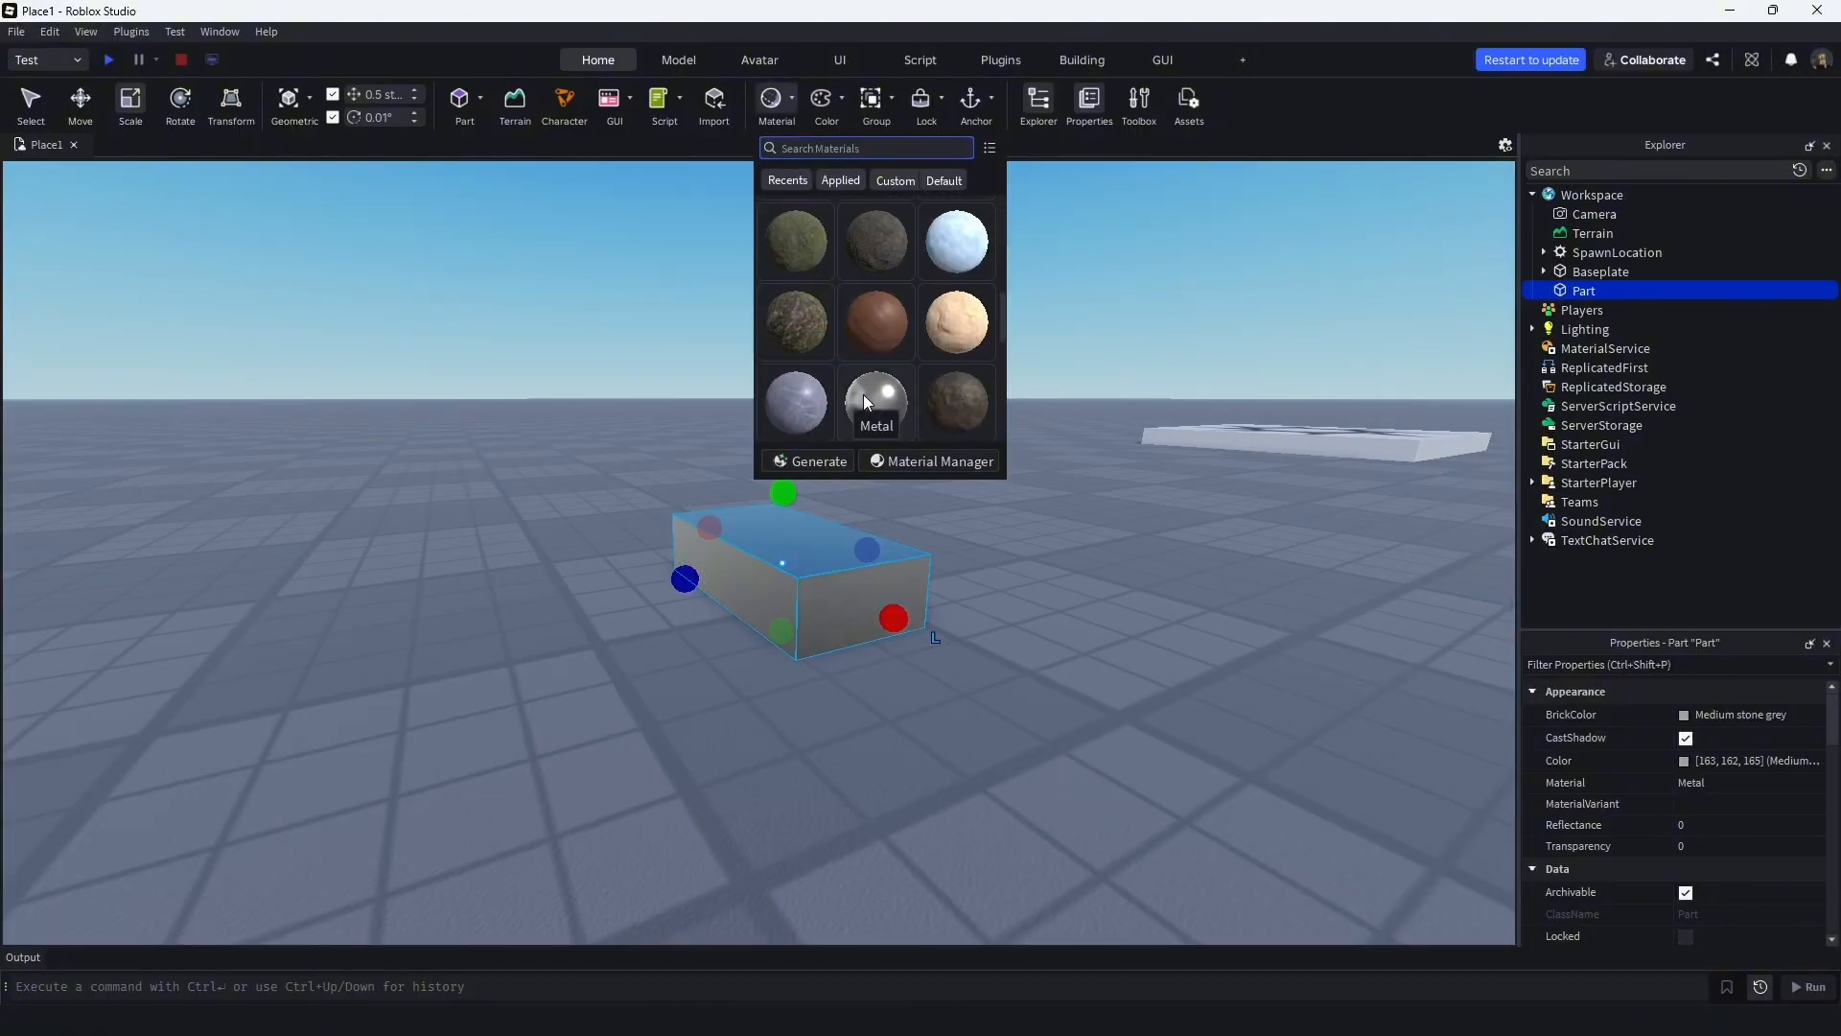
pyautogui.click(866, 399)
pyautogui.moveTo(784, 493); pyautogui.dragTo(965, 342)
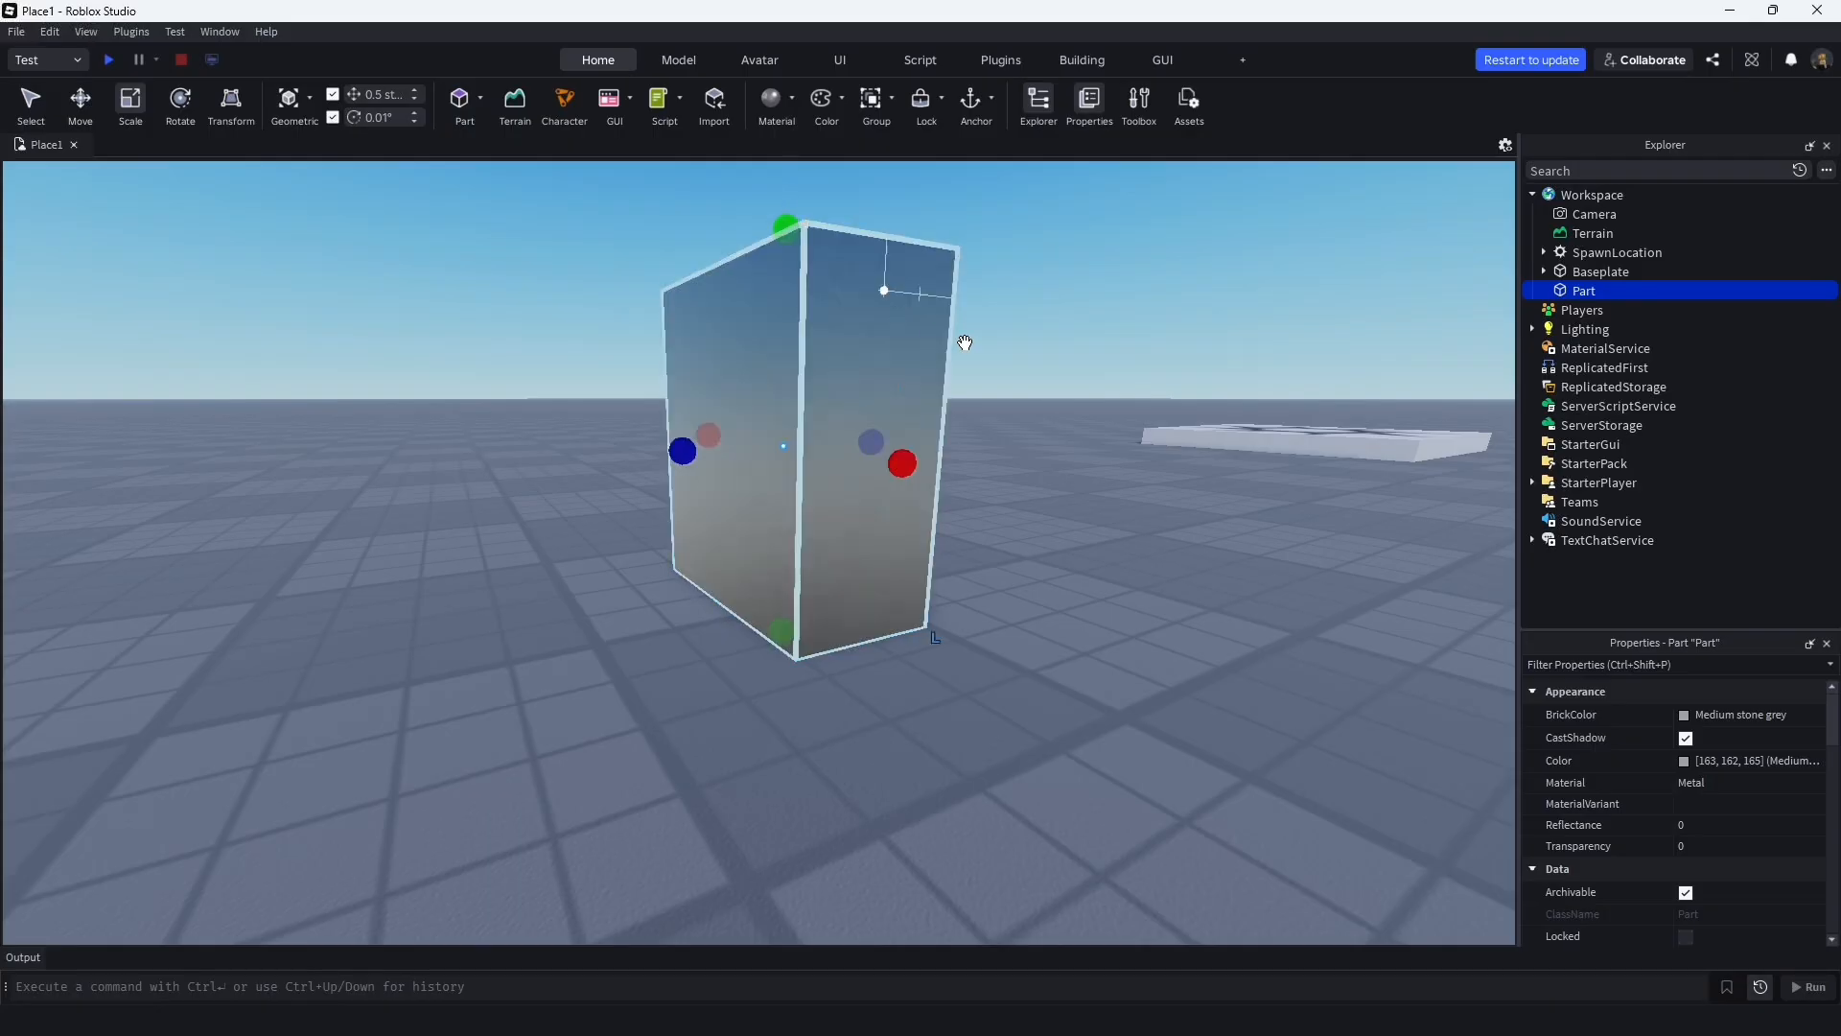
pyautogui.click(1019, 387)
pyautogui.moveTo(1019, 388); pyautogui.dragTo(988, 411, button='right')
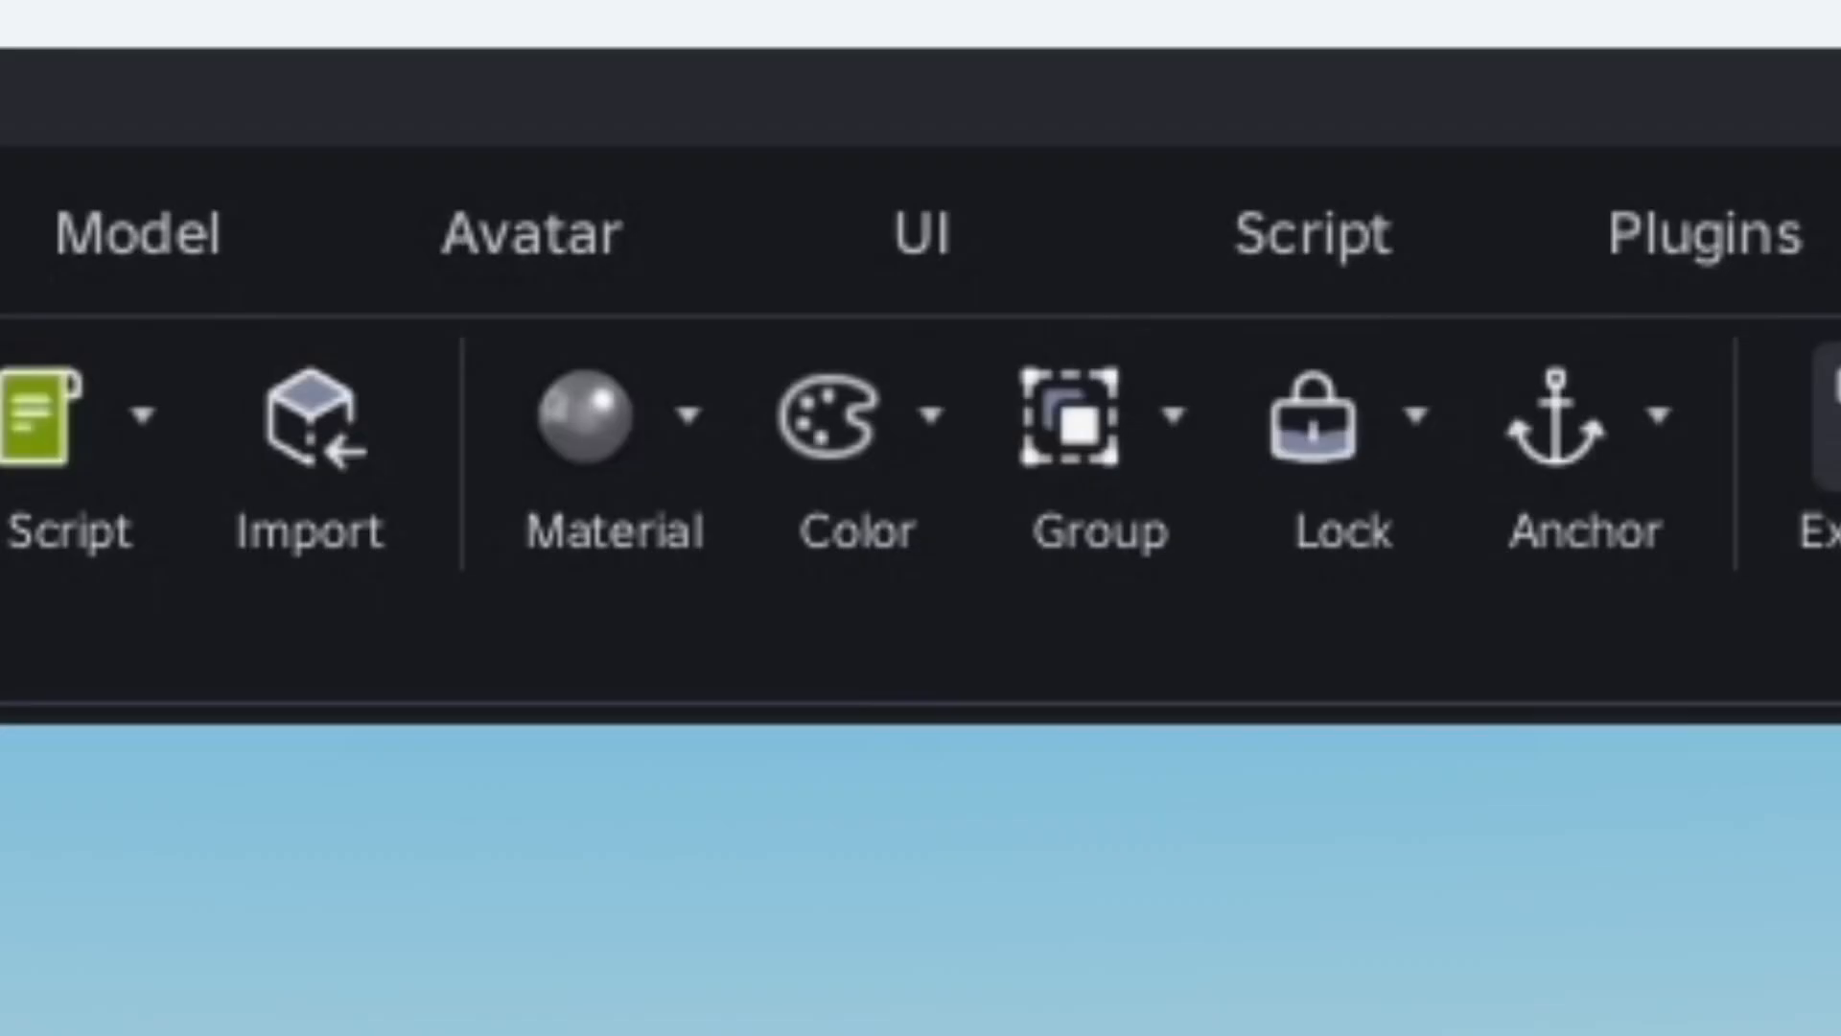
# Choose Really red as the colour and apply it to the metal part
pyautogui.click(942, 452)
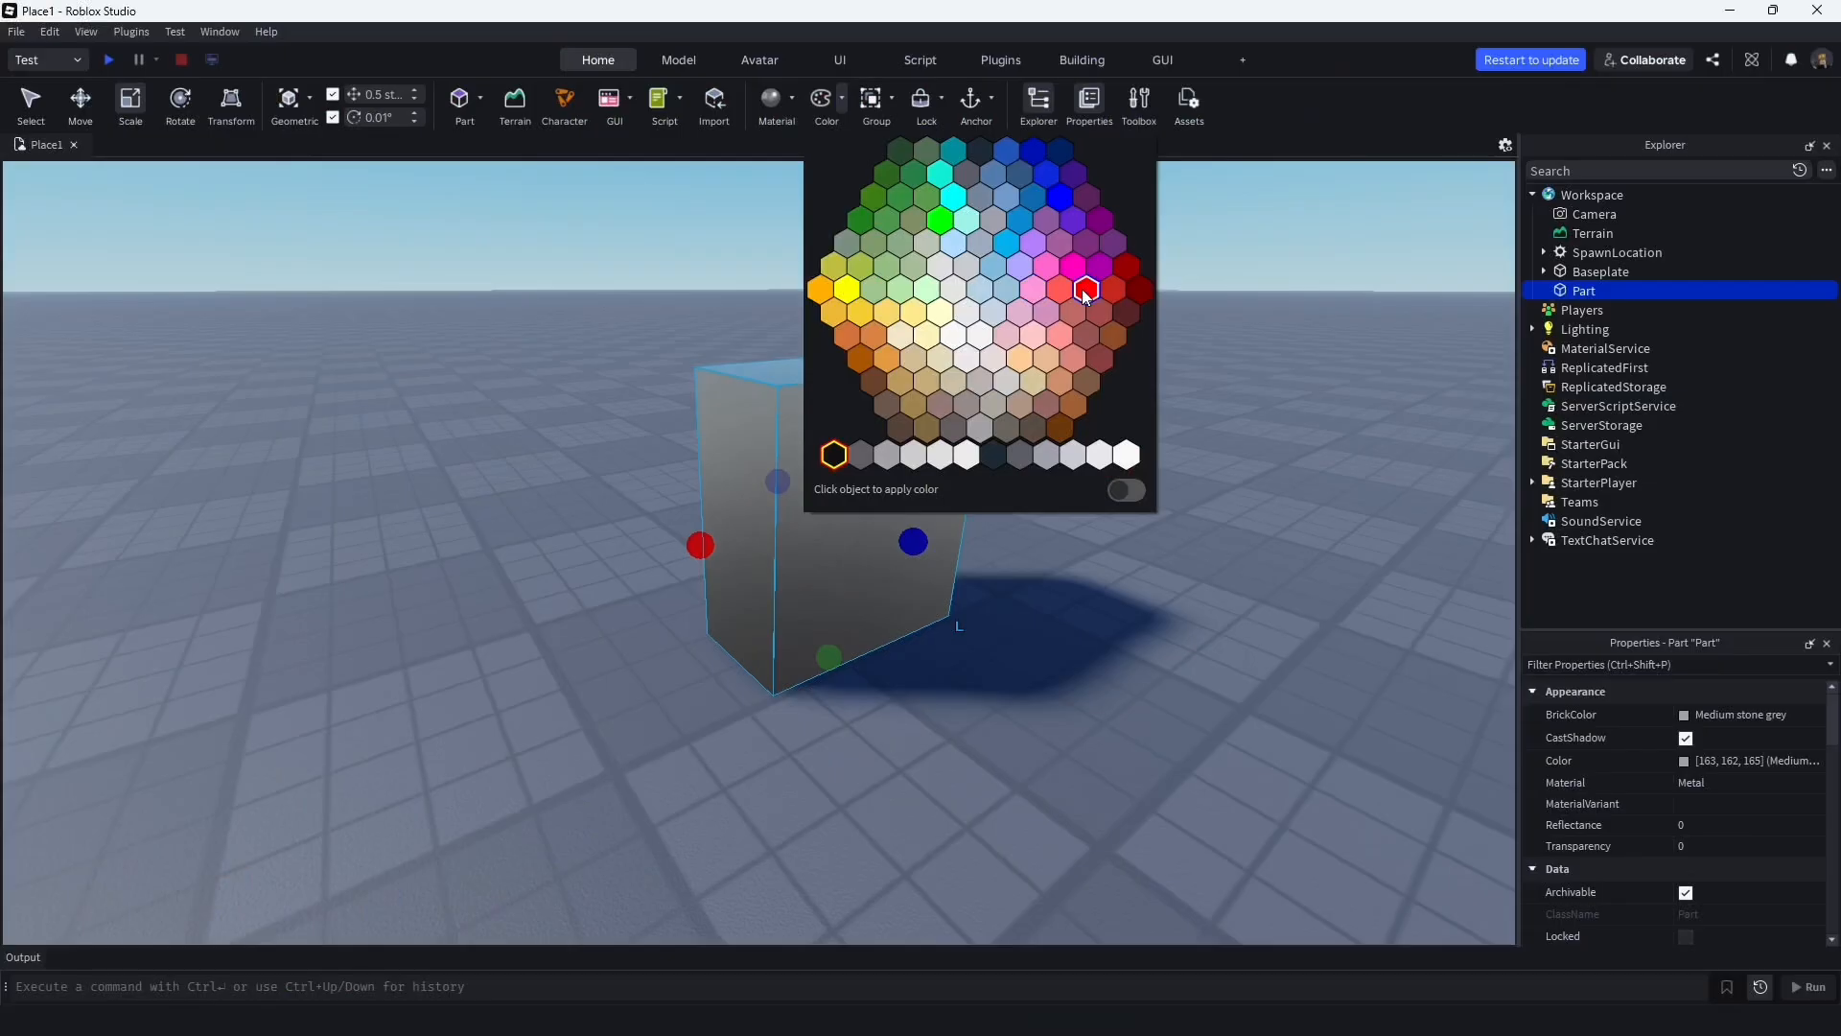
pyautogui.click(1115, 440)
pyautogui.click(1364, 579)
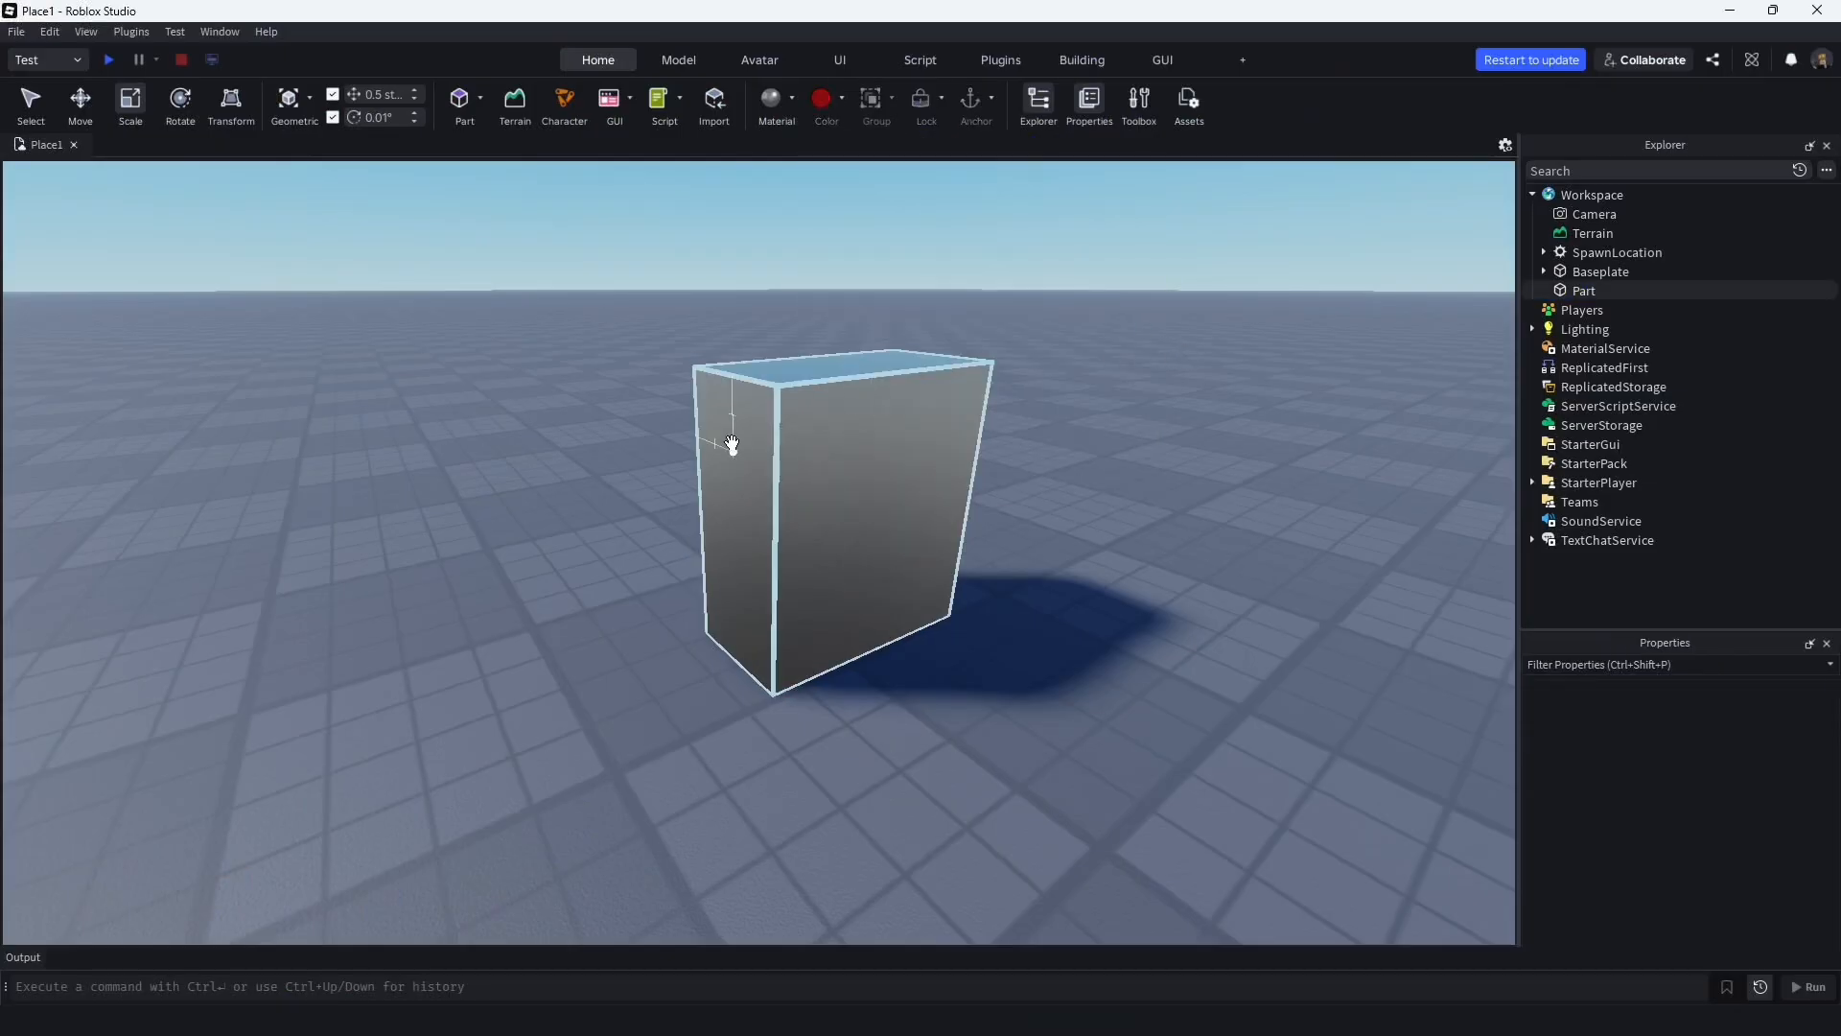
pyautogui.click(190, 846)
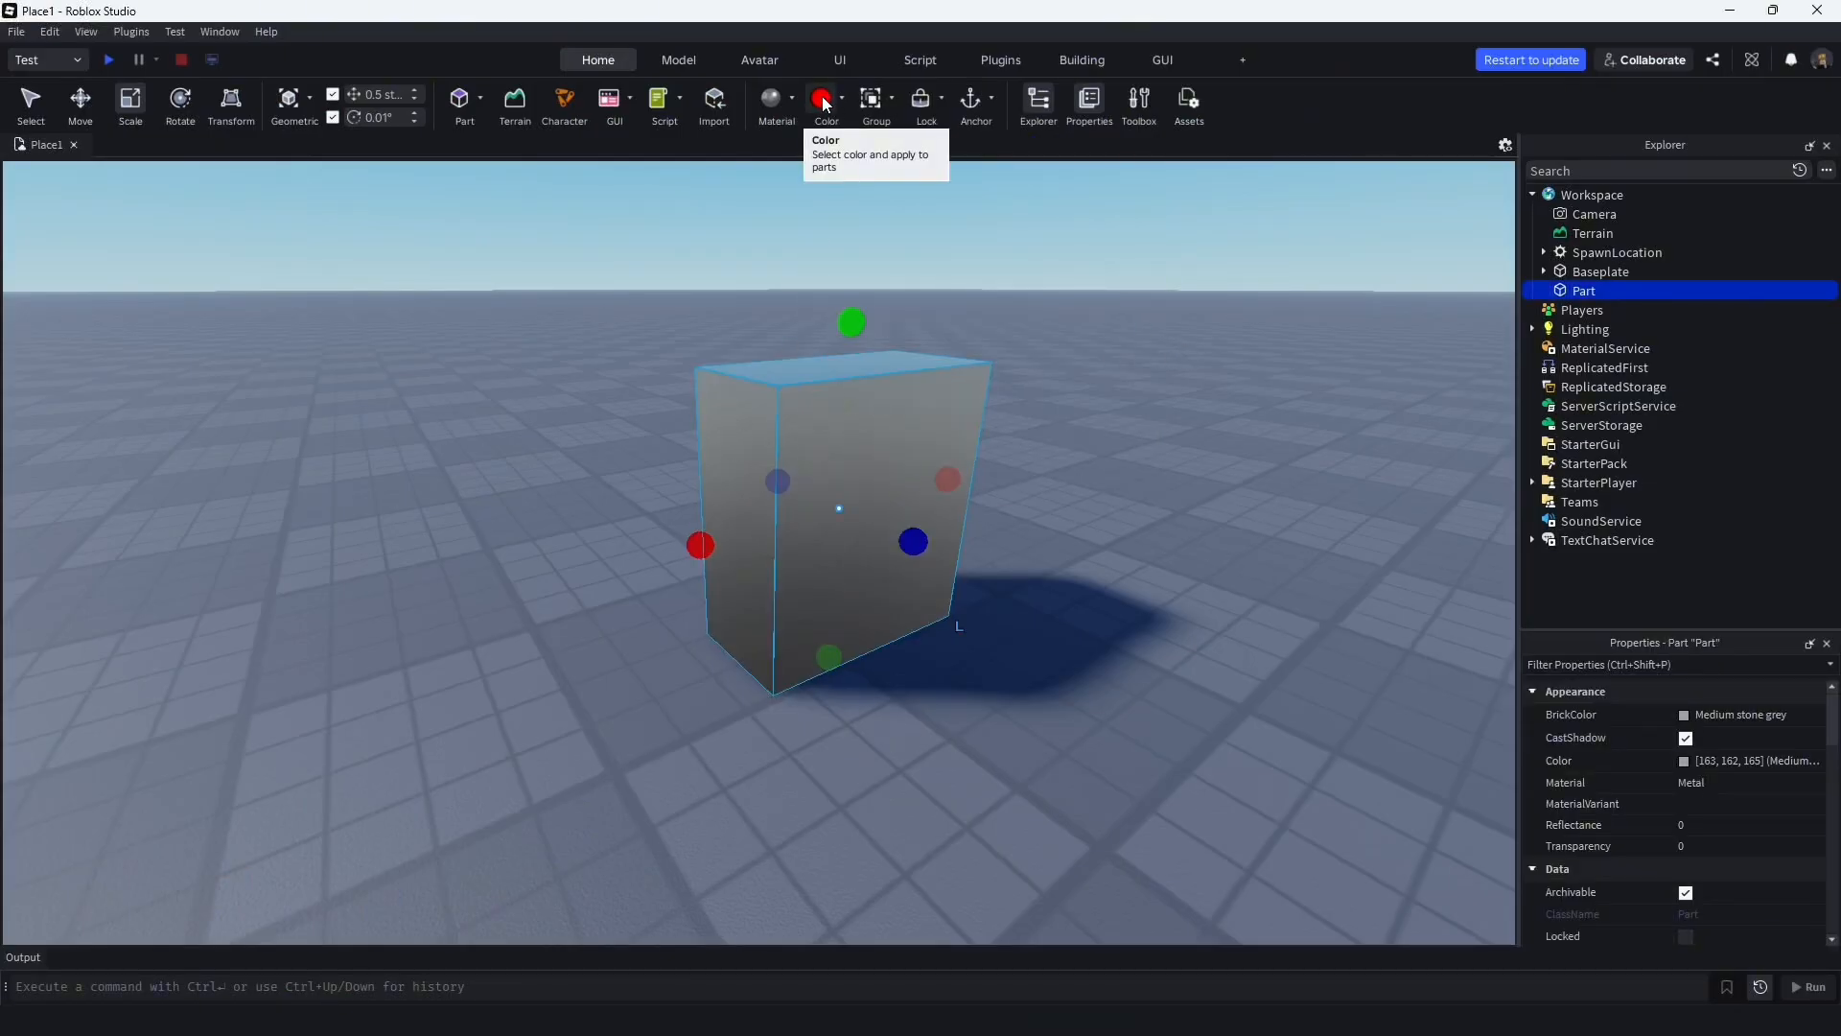
pyautogui.click(821, 99)
pyautogui.click(1031, 301)
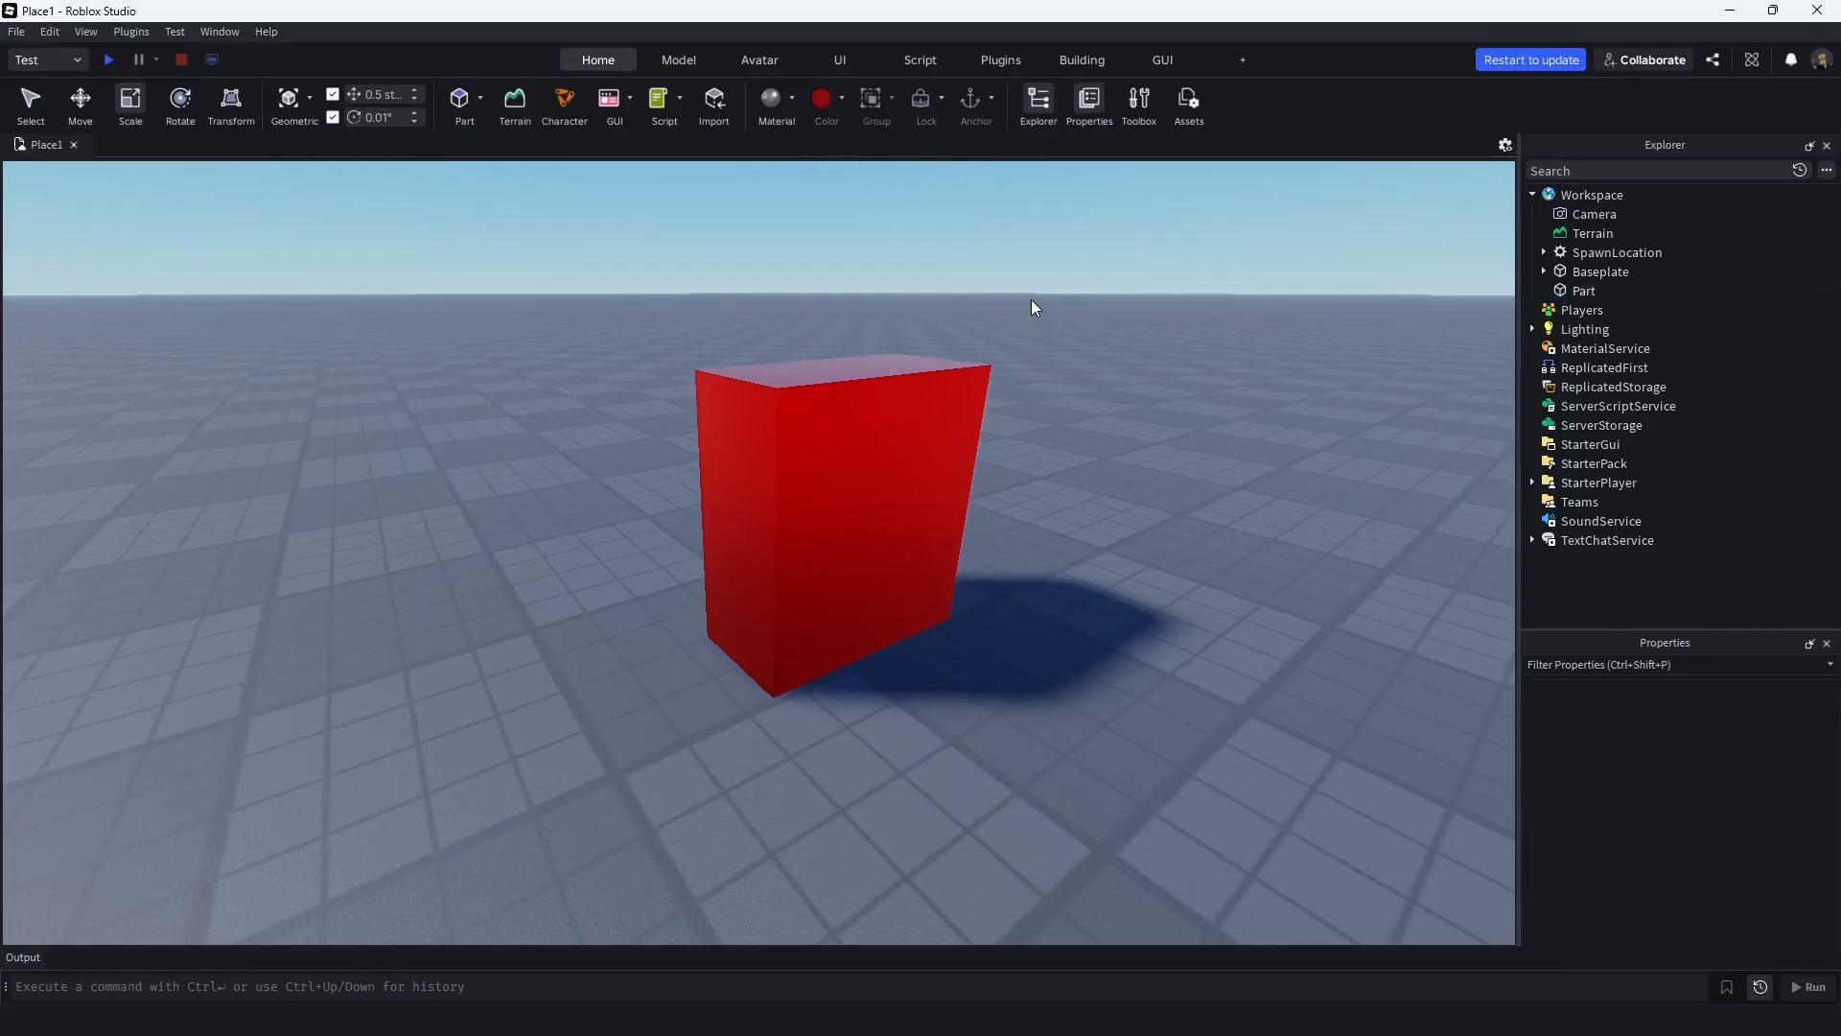
# Duplicate the red part into a cluster of five parts and select all of them
pyautogui.press('a')
pyautogui.moveTo(1032, 299); pyautogui.dragTo(1028, 297, button='right')
pyautogui.press('d')
pyautogui.press('w')
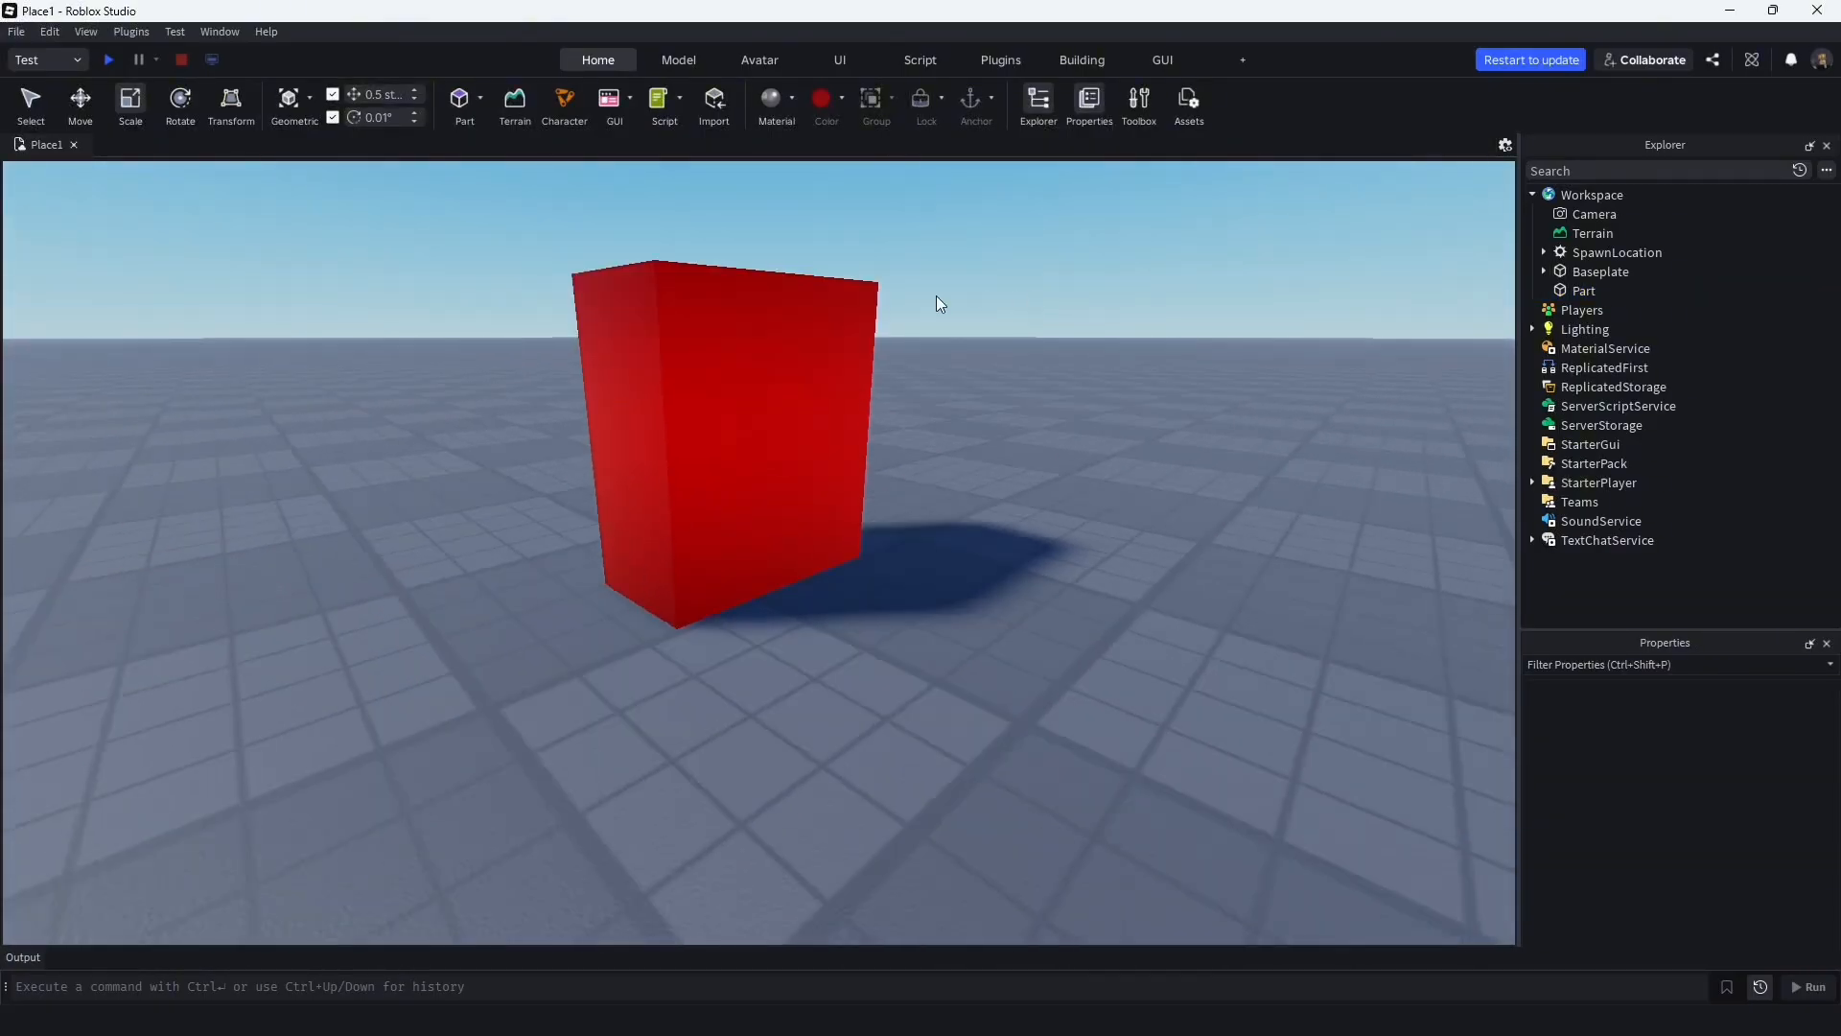
pyautogui.press('e')
pyautogui.click(864, 441)
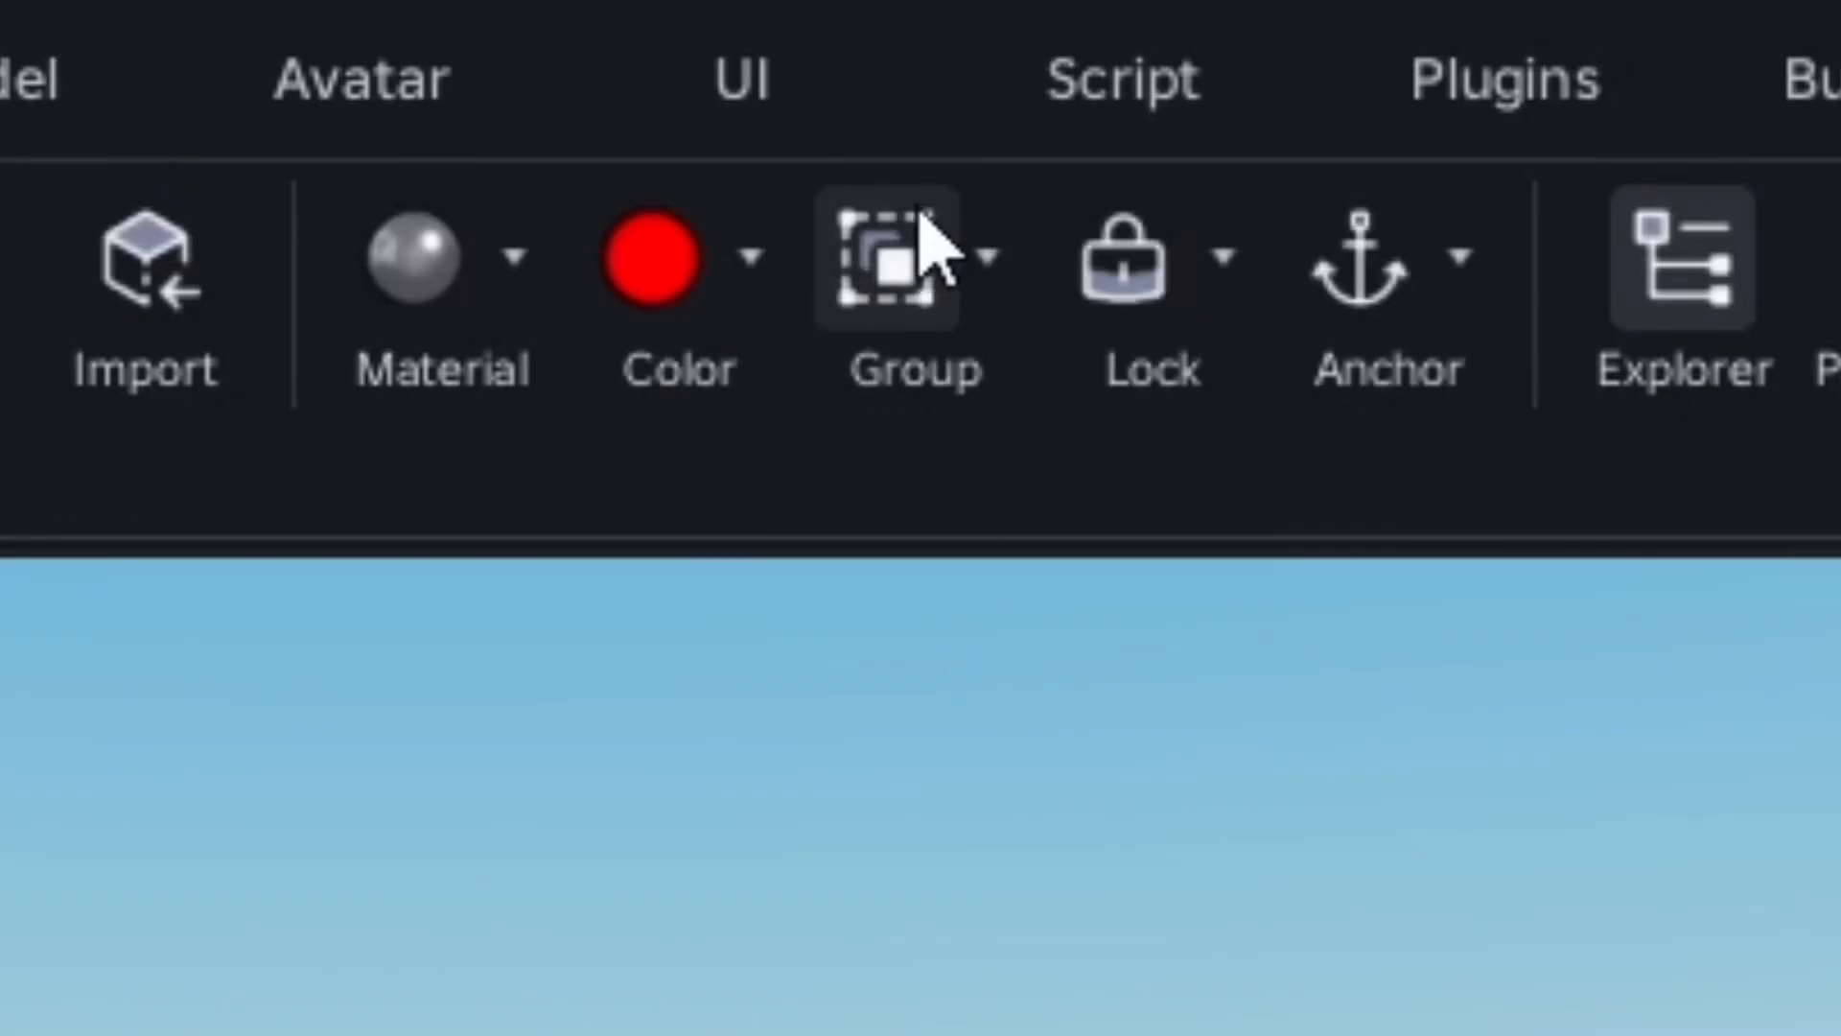
pyautogui.hotkey('ctrl', 'd')
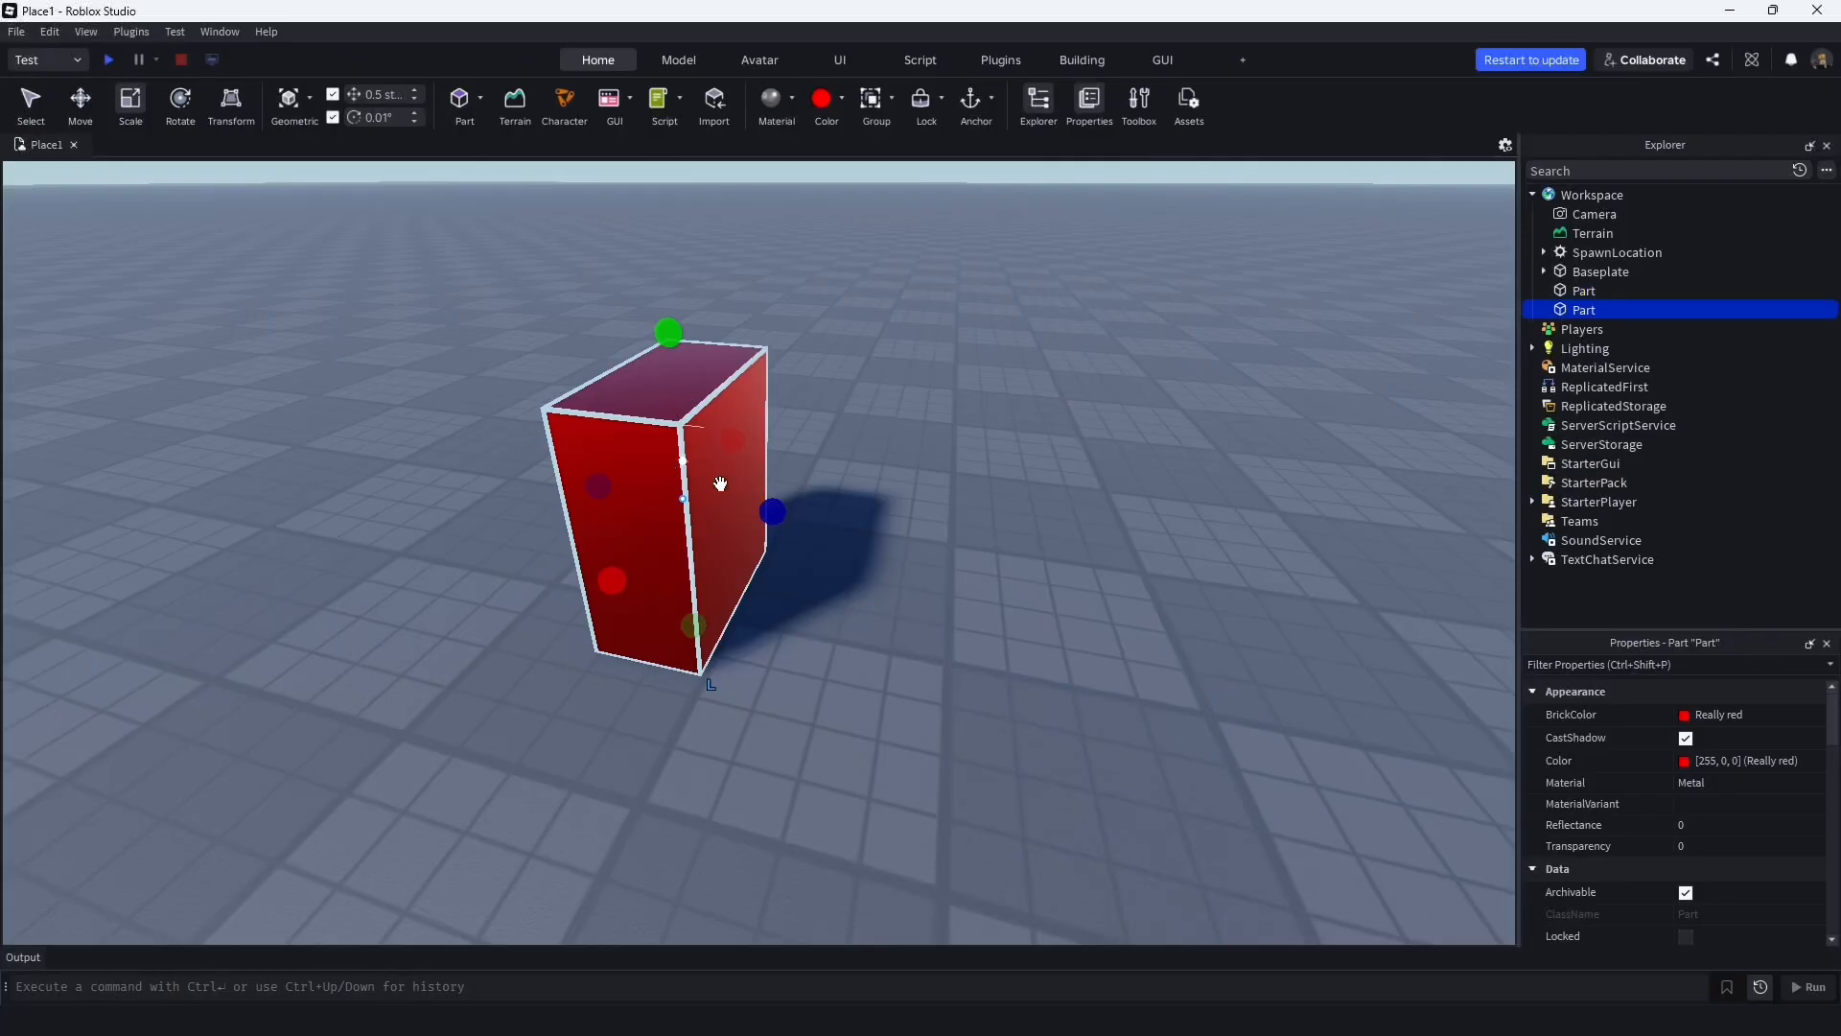
pyautogui.moveTo(720, 483); pyautogui.dragTo(792, 516)
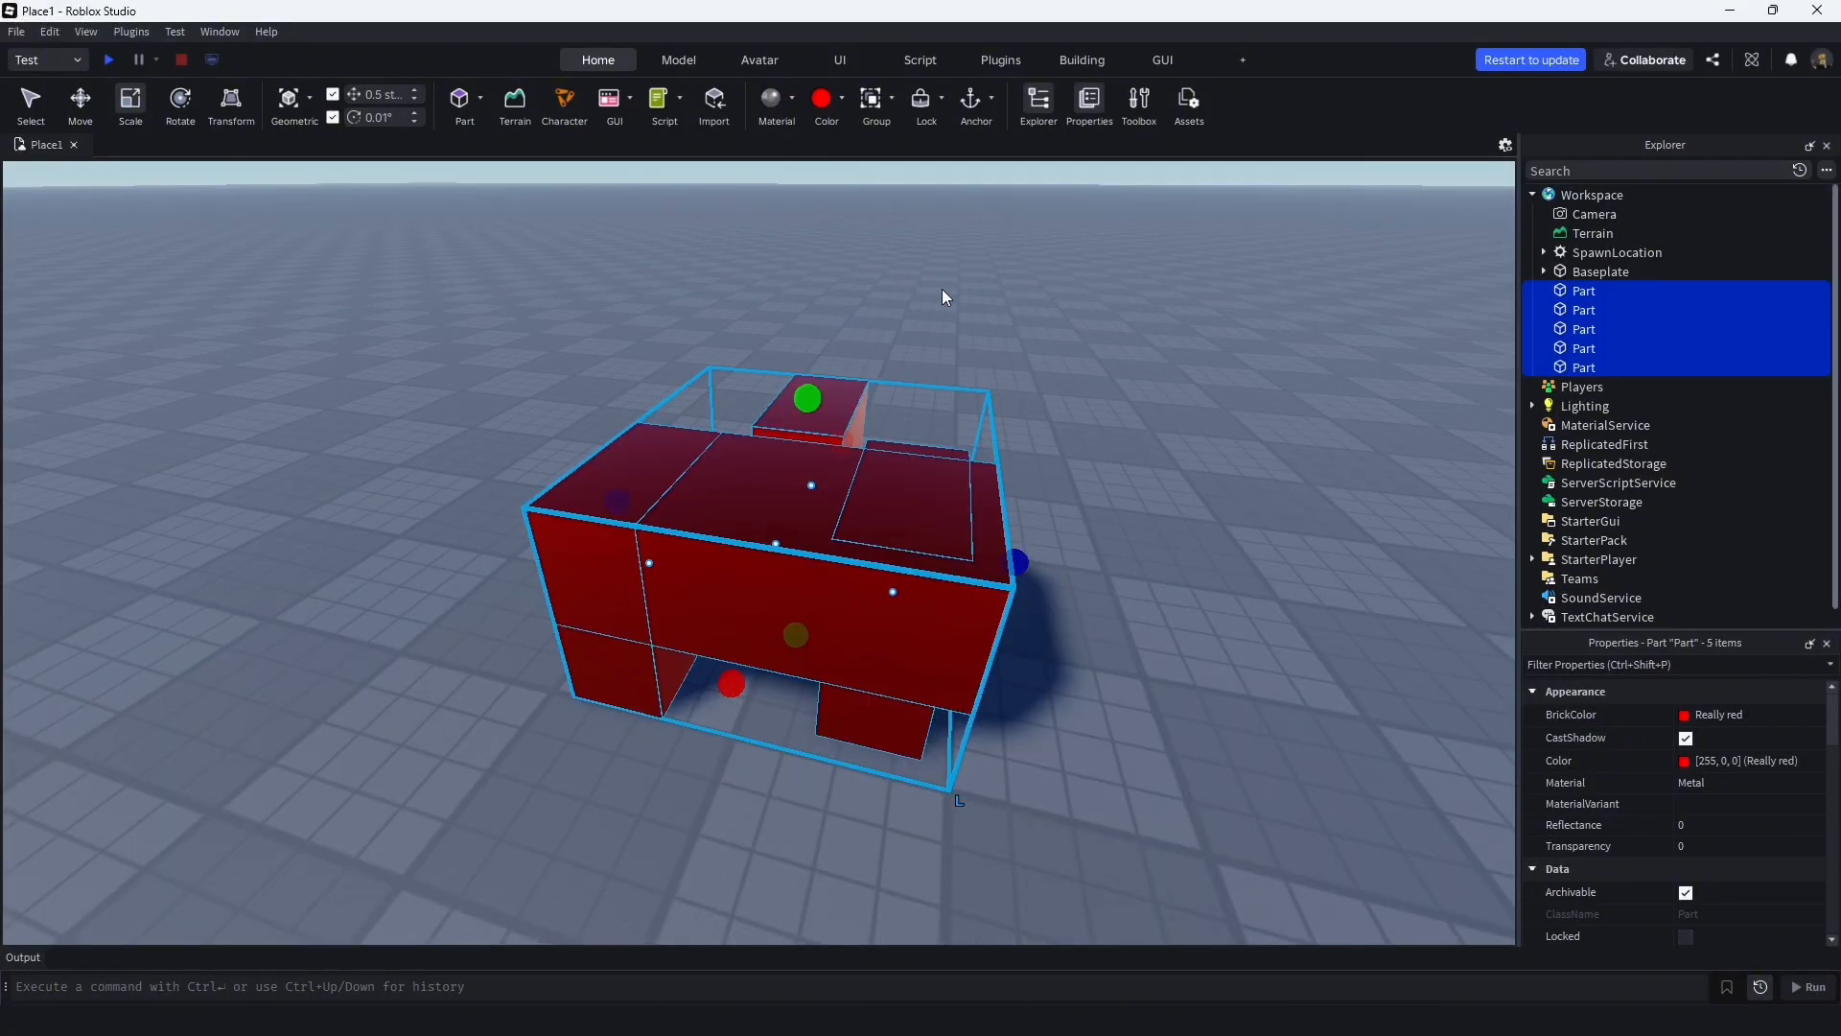
# Group the five red parts, undo it, group them again as a Model, and move the model as one object
pyautogui.hotkey('ctrl', 'g')
pyautogui.hotkey('ctrl', 'z')
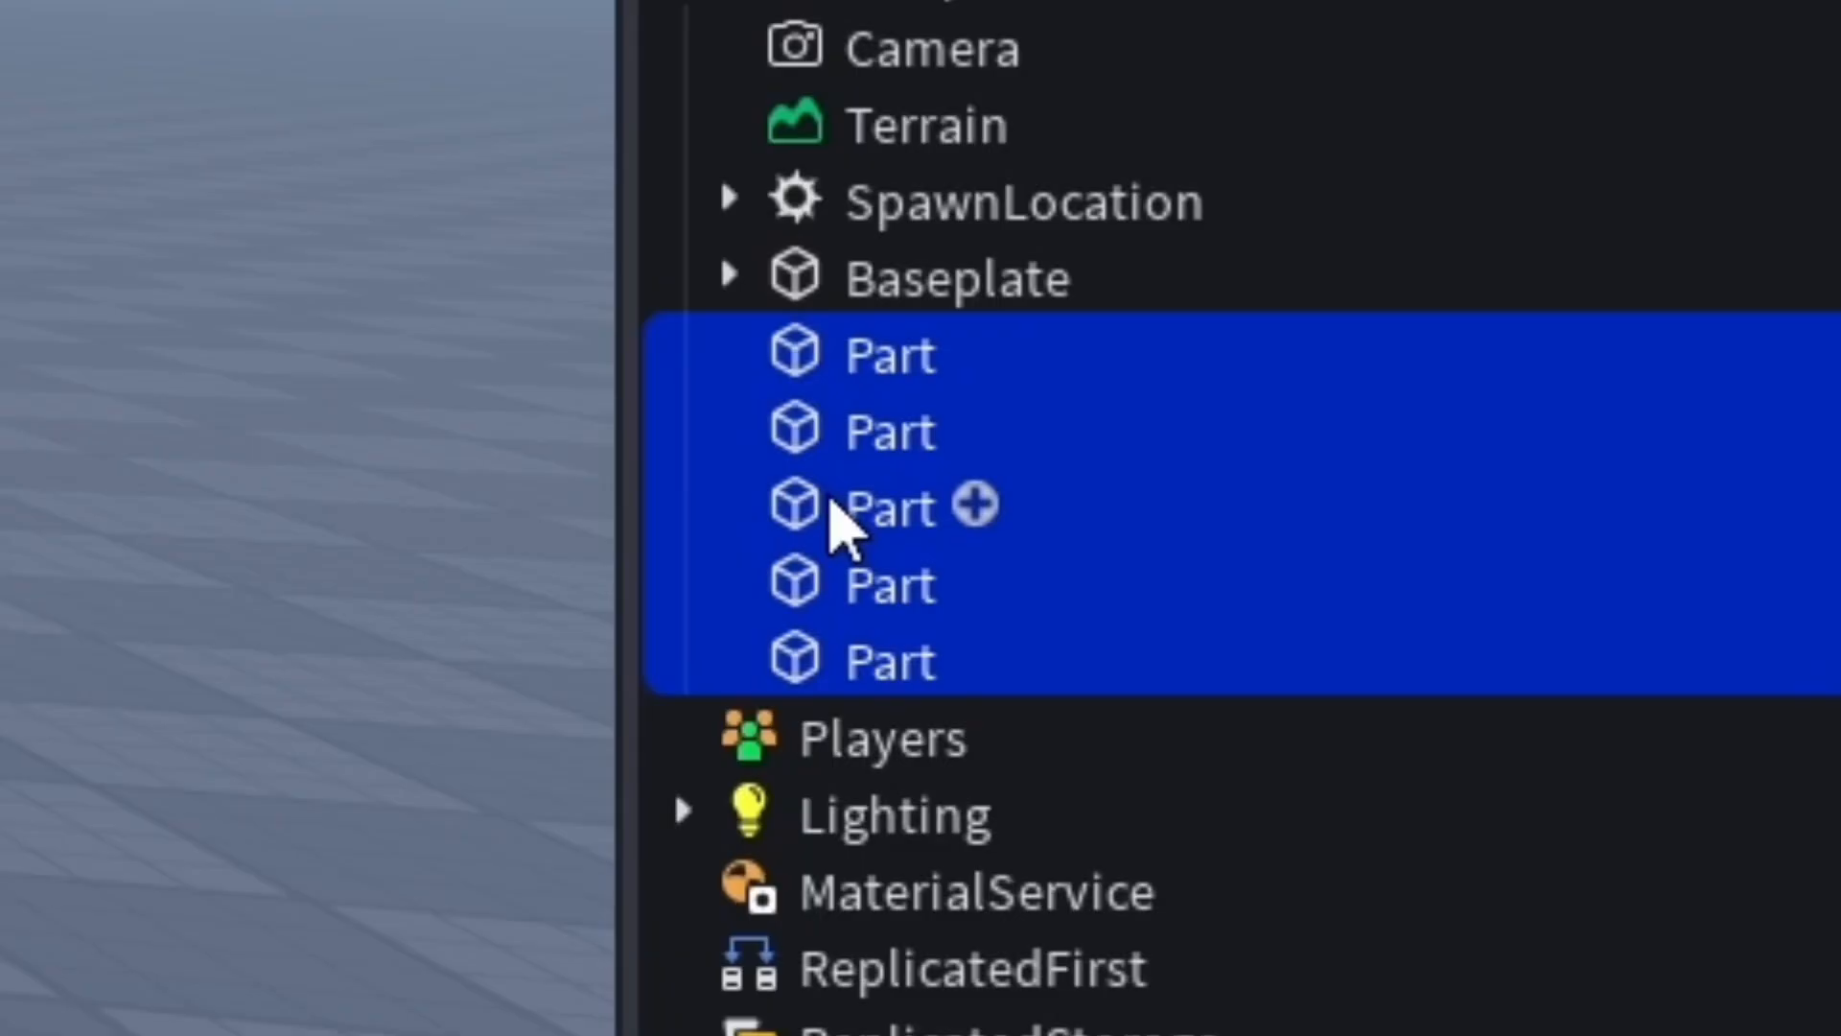
pyautogui.rightClick(831, 499)
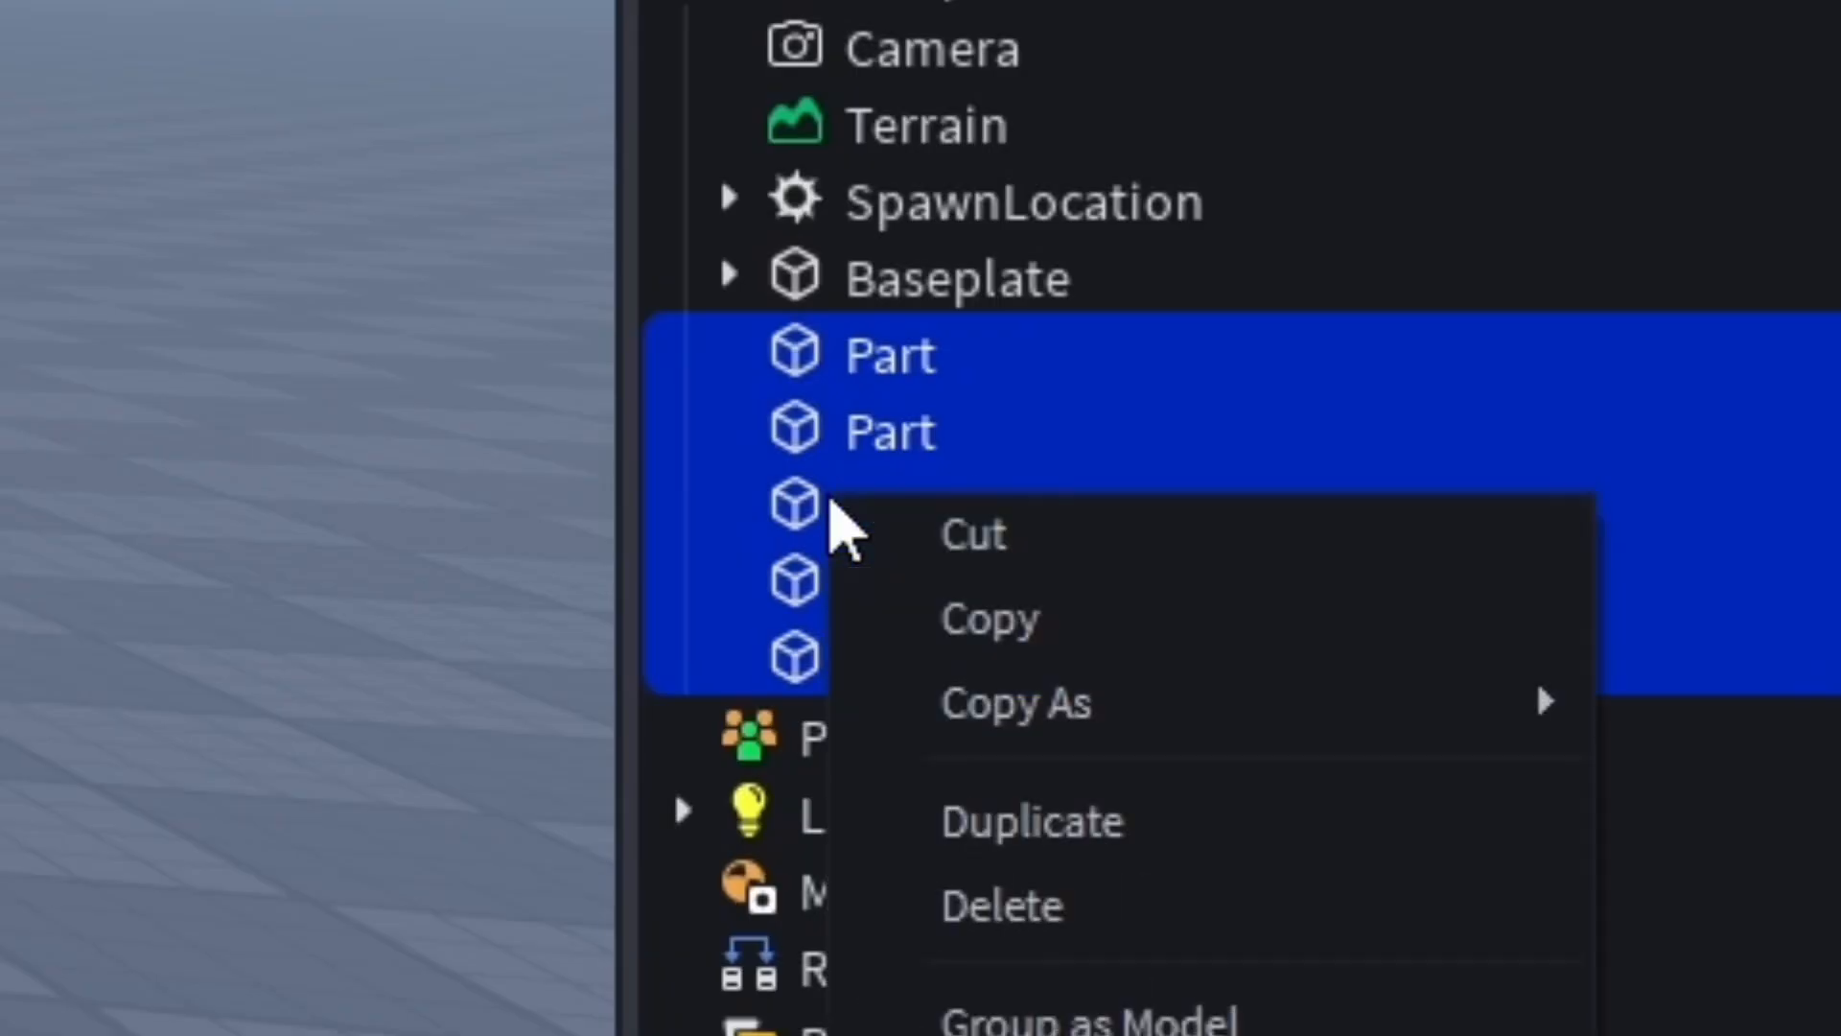
pyautogui.click(1053, 1024)
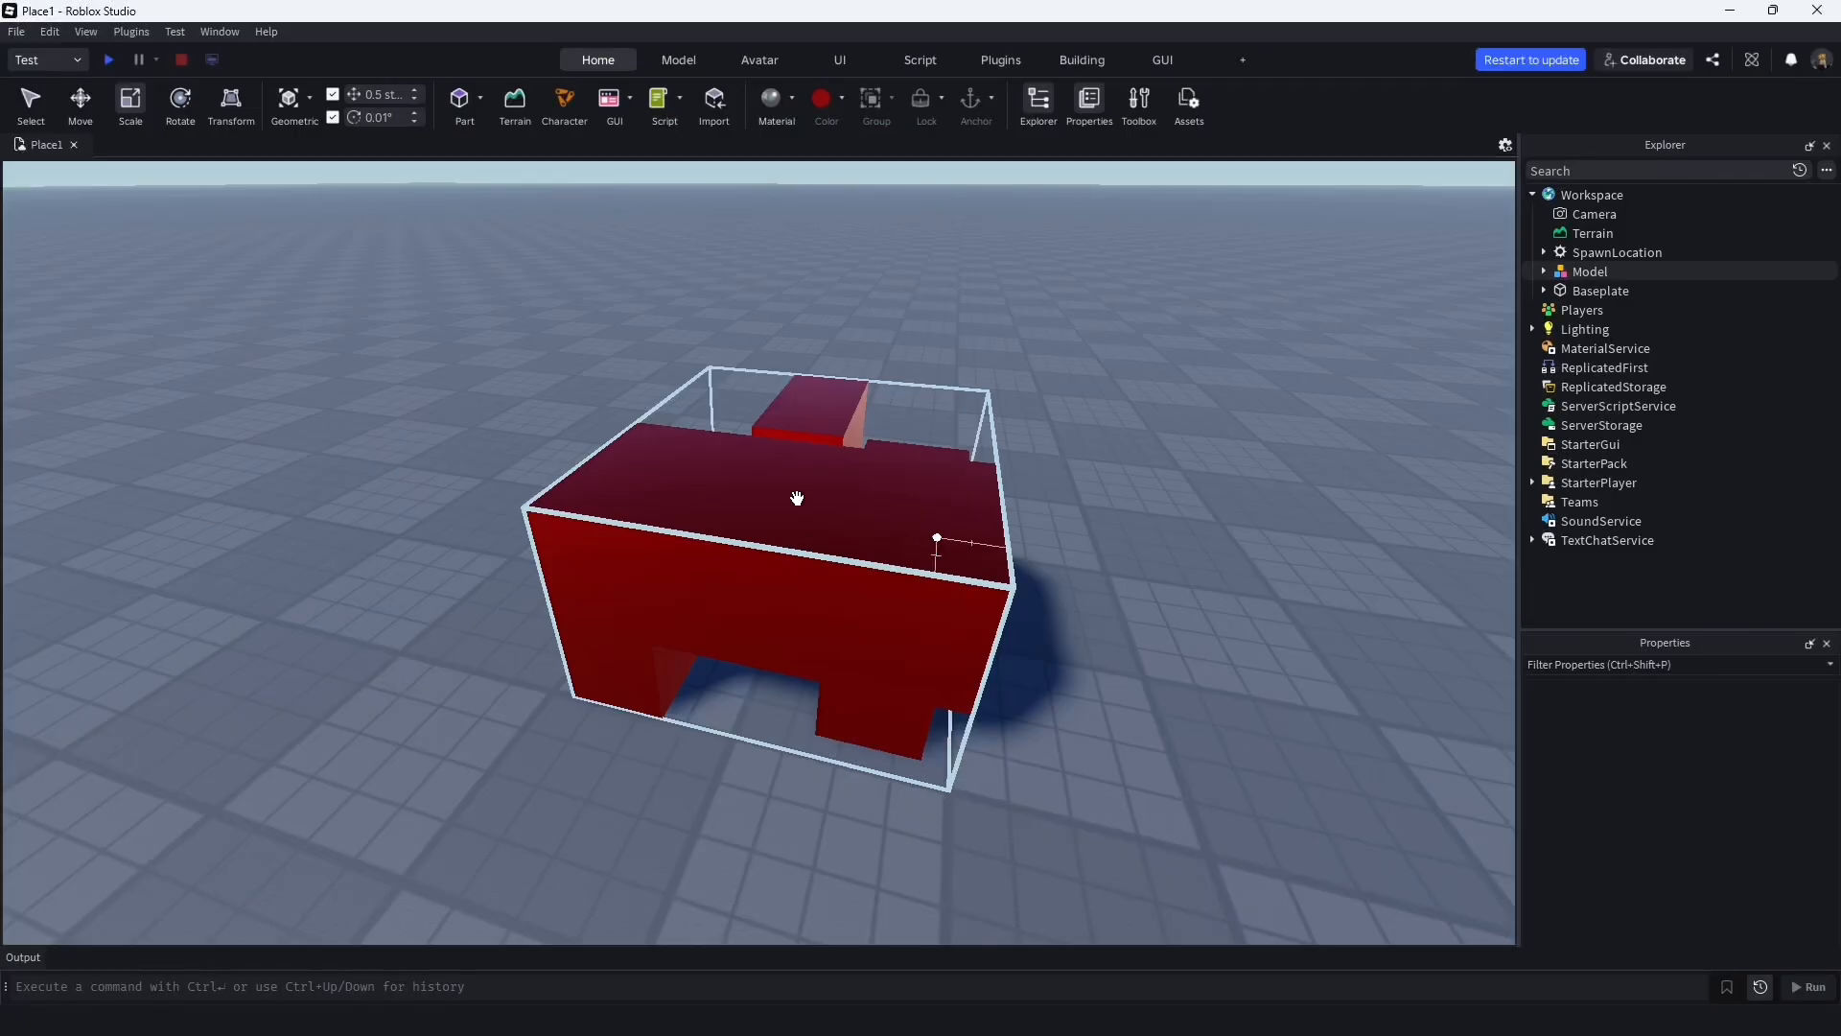
pyautogui.moveTo(797, 499); pyautogui.dragTo(844, 702)
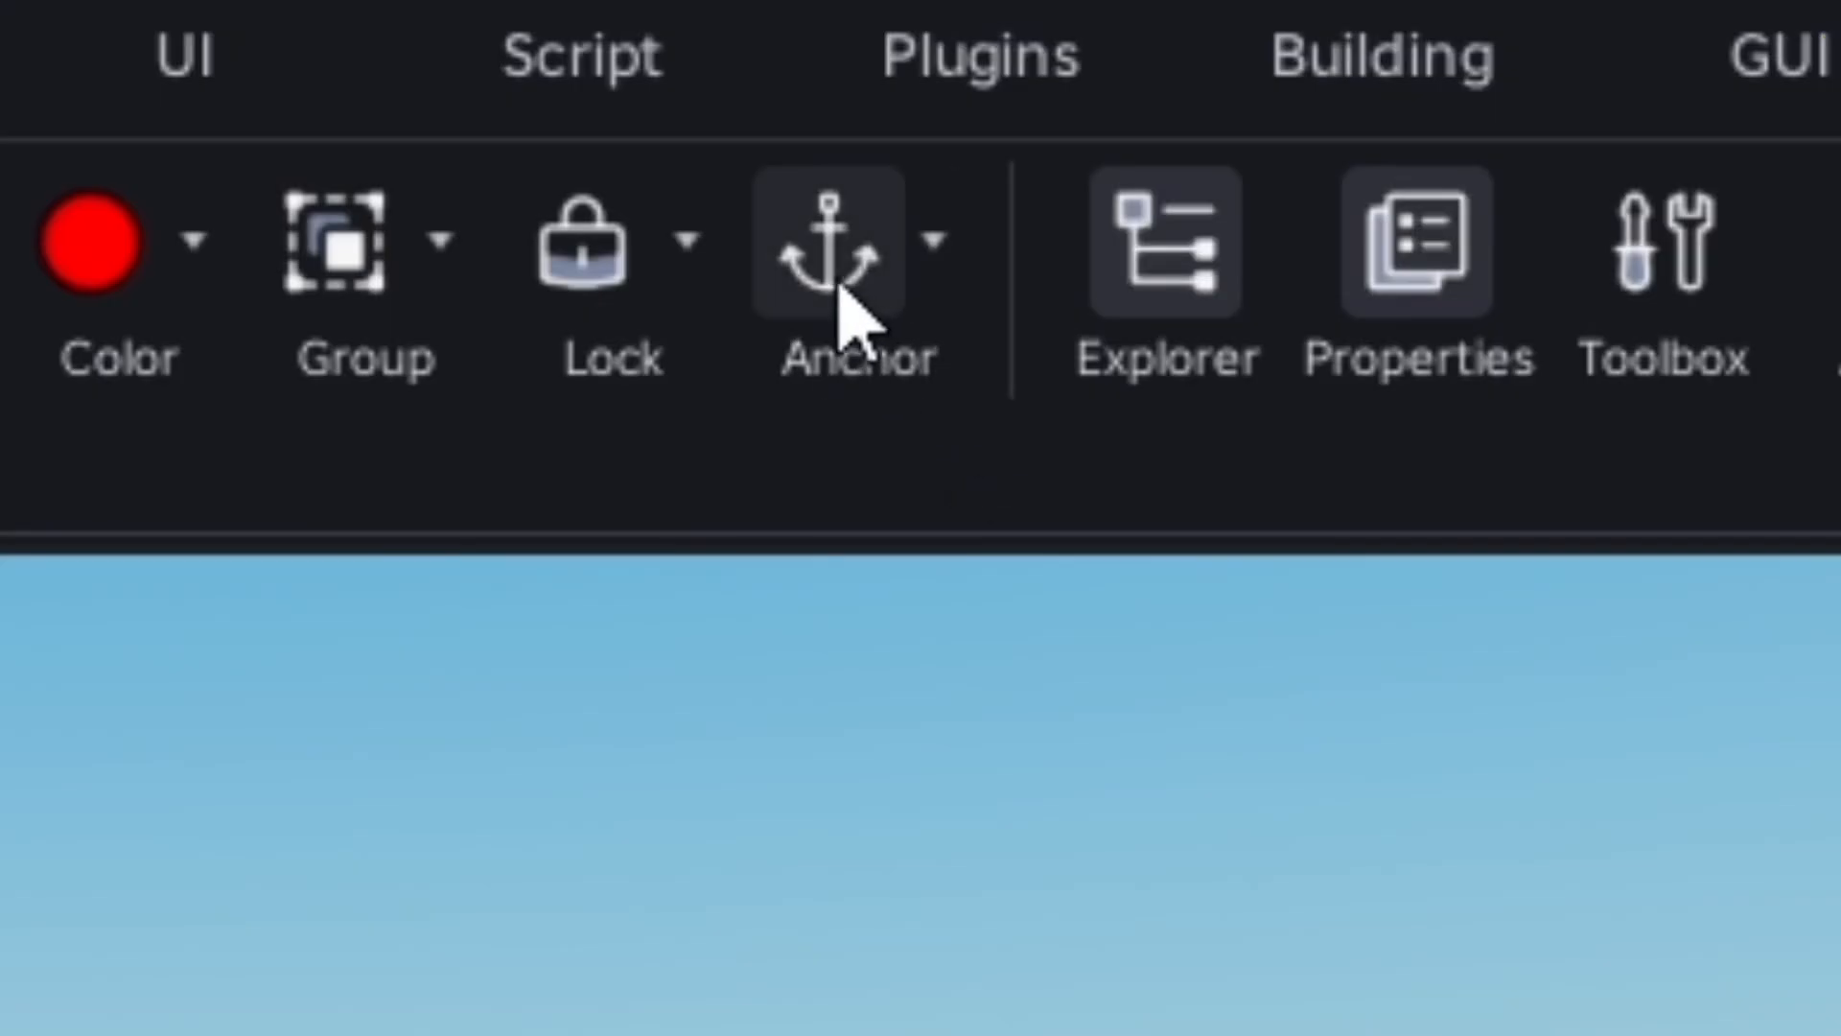
# Anchor the single red part and raise it about 3.5 studs above the baseplate
pyautogui.click(844, 305)
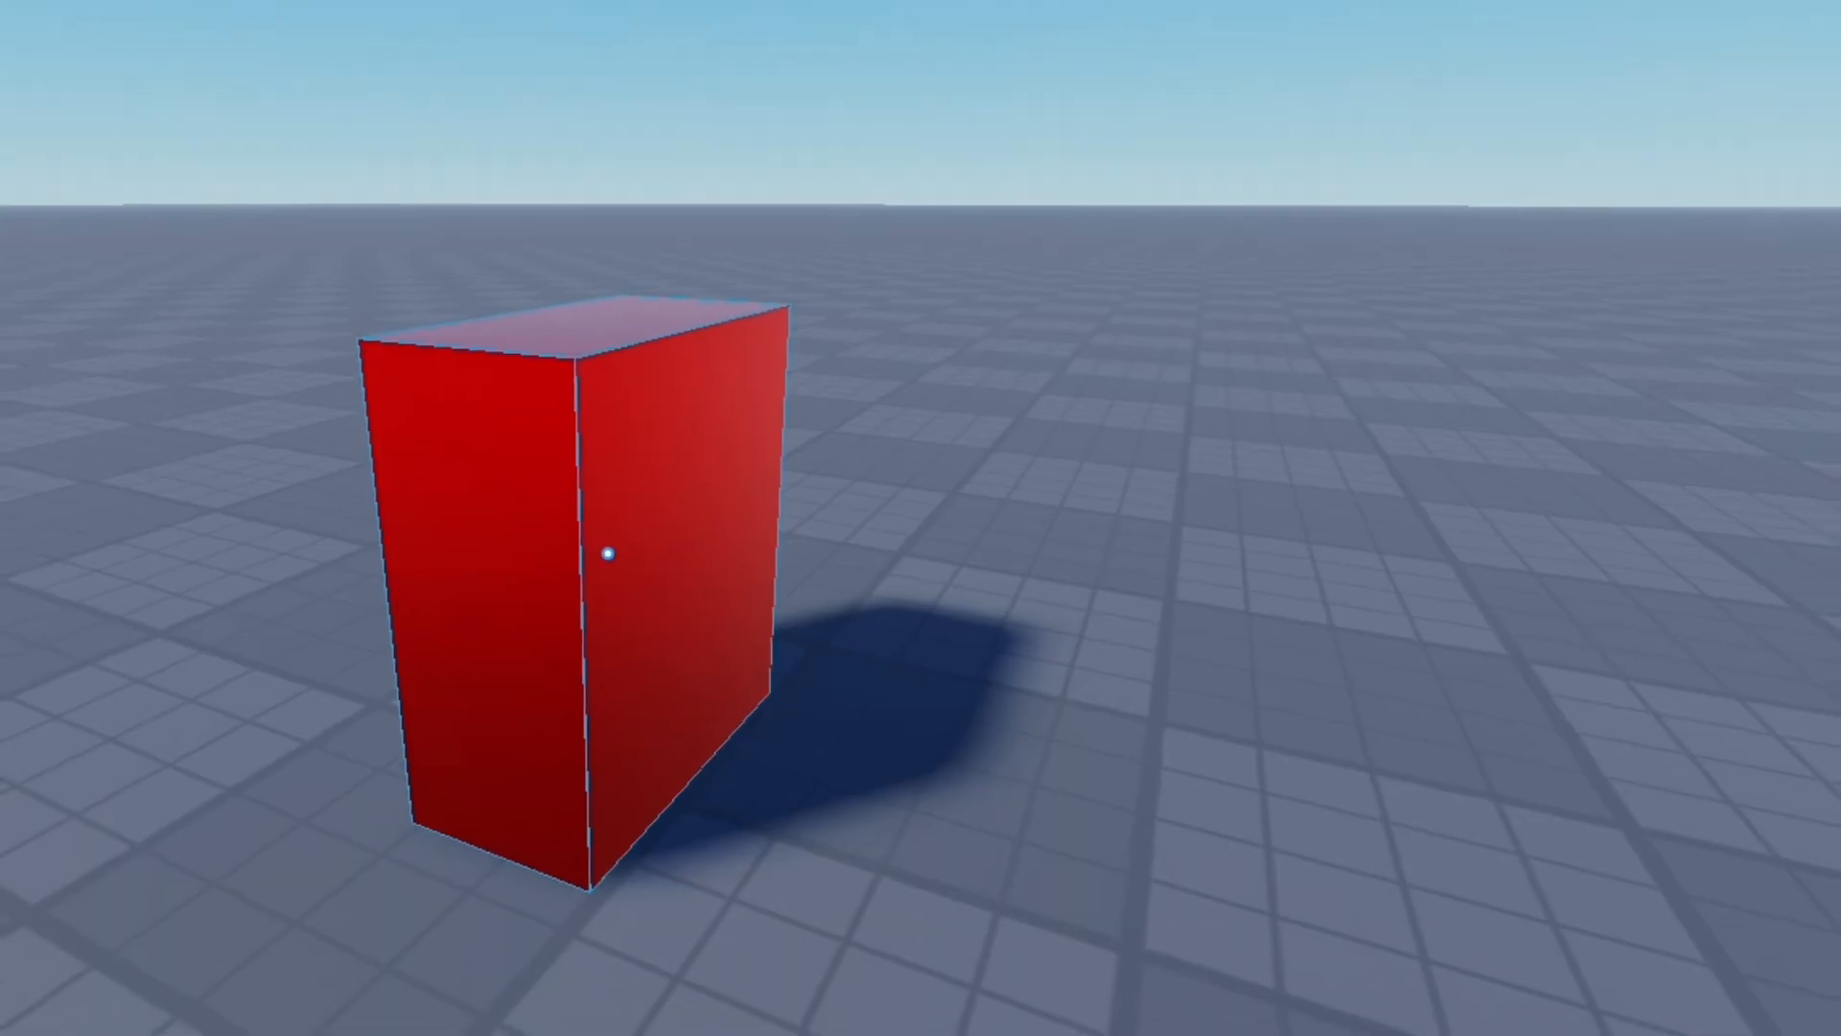
pyautogui.click(526, 305)
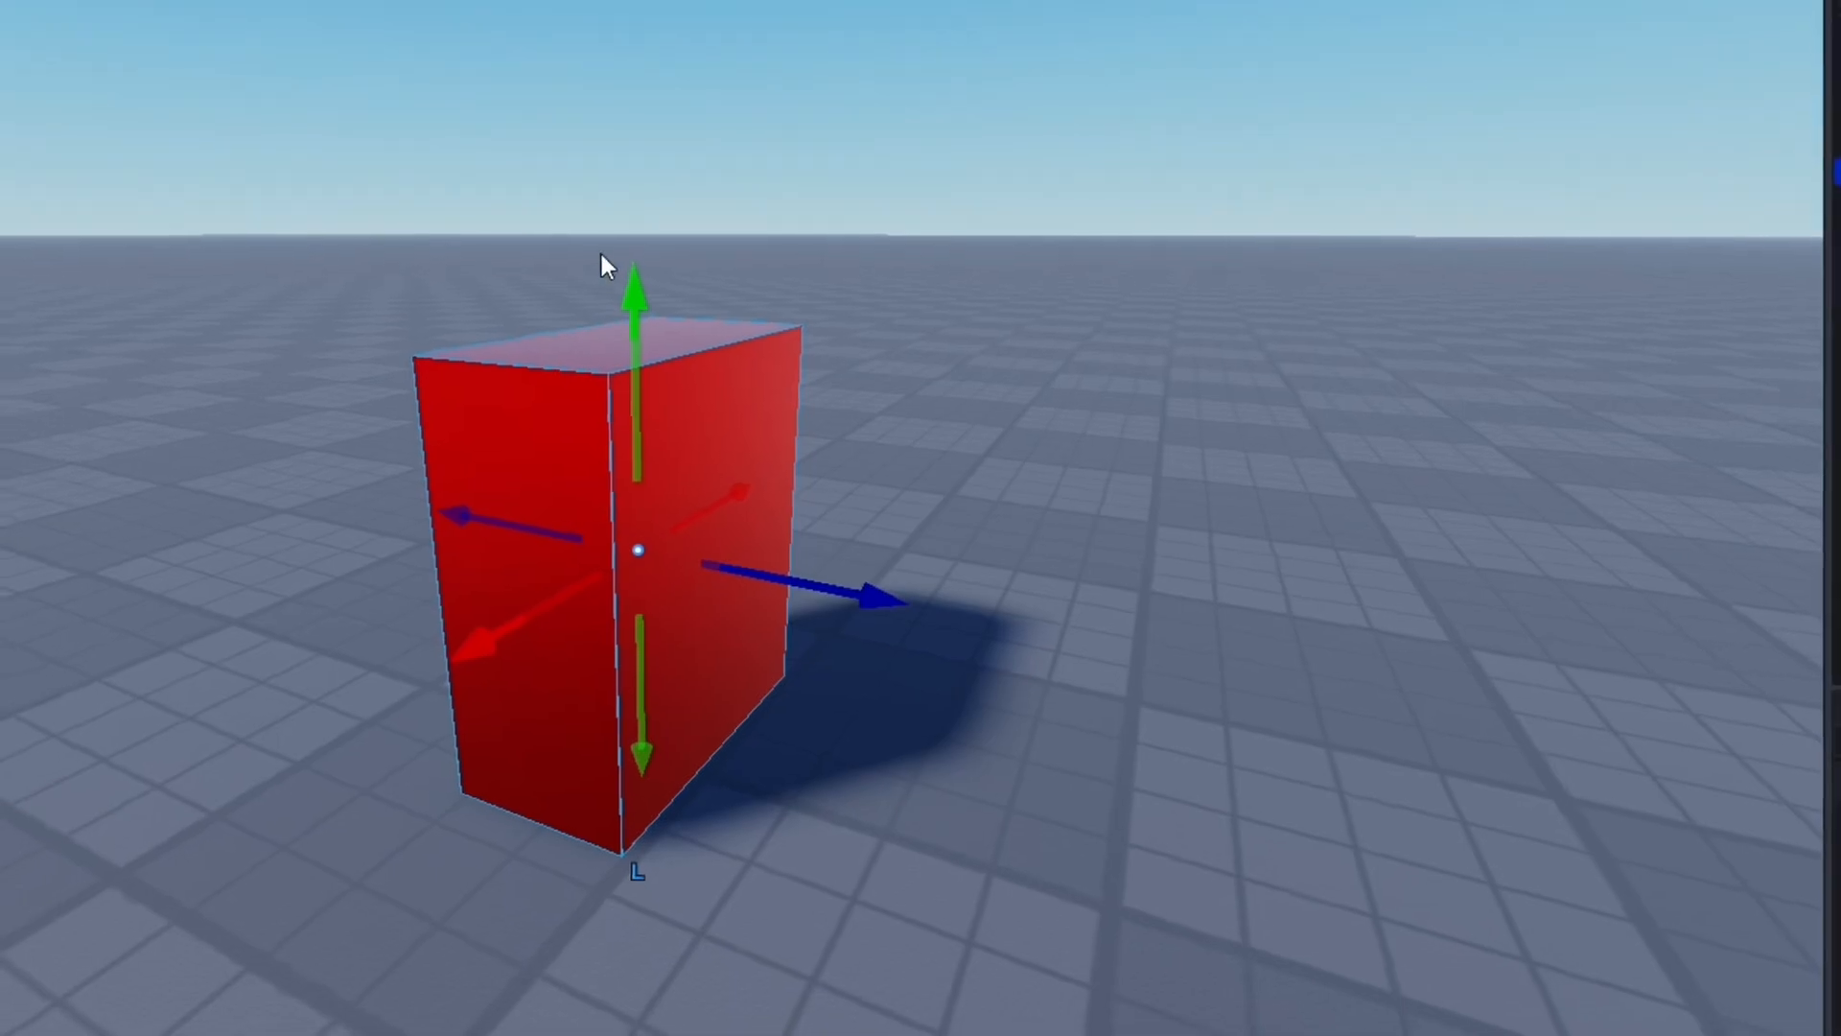
pyautogui.moveTo(619, 257); pyautogui.dragTo(720, 56)
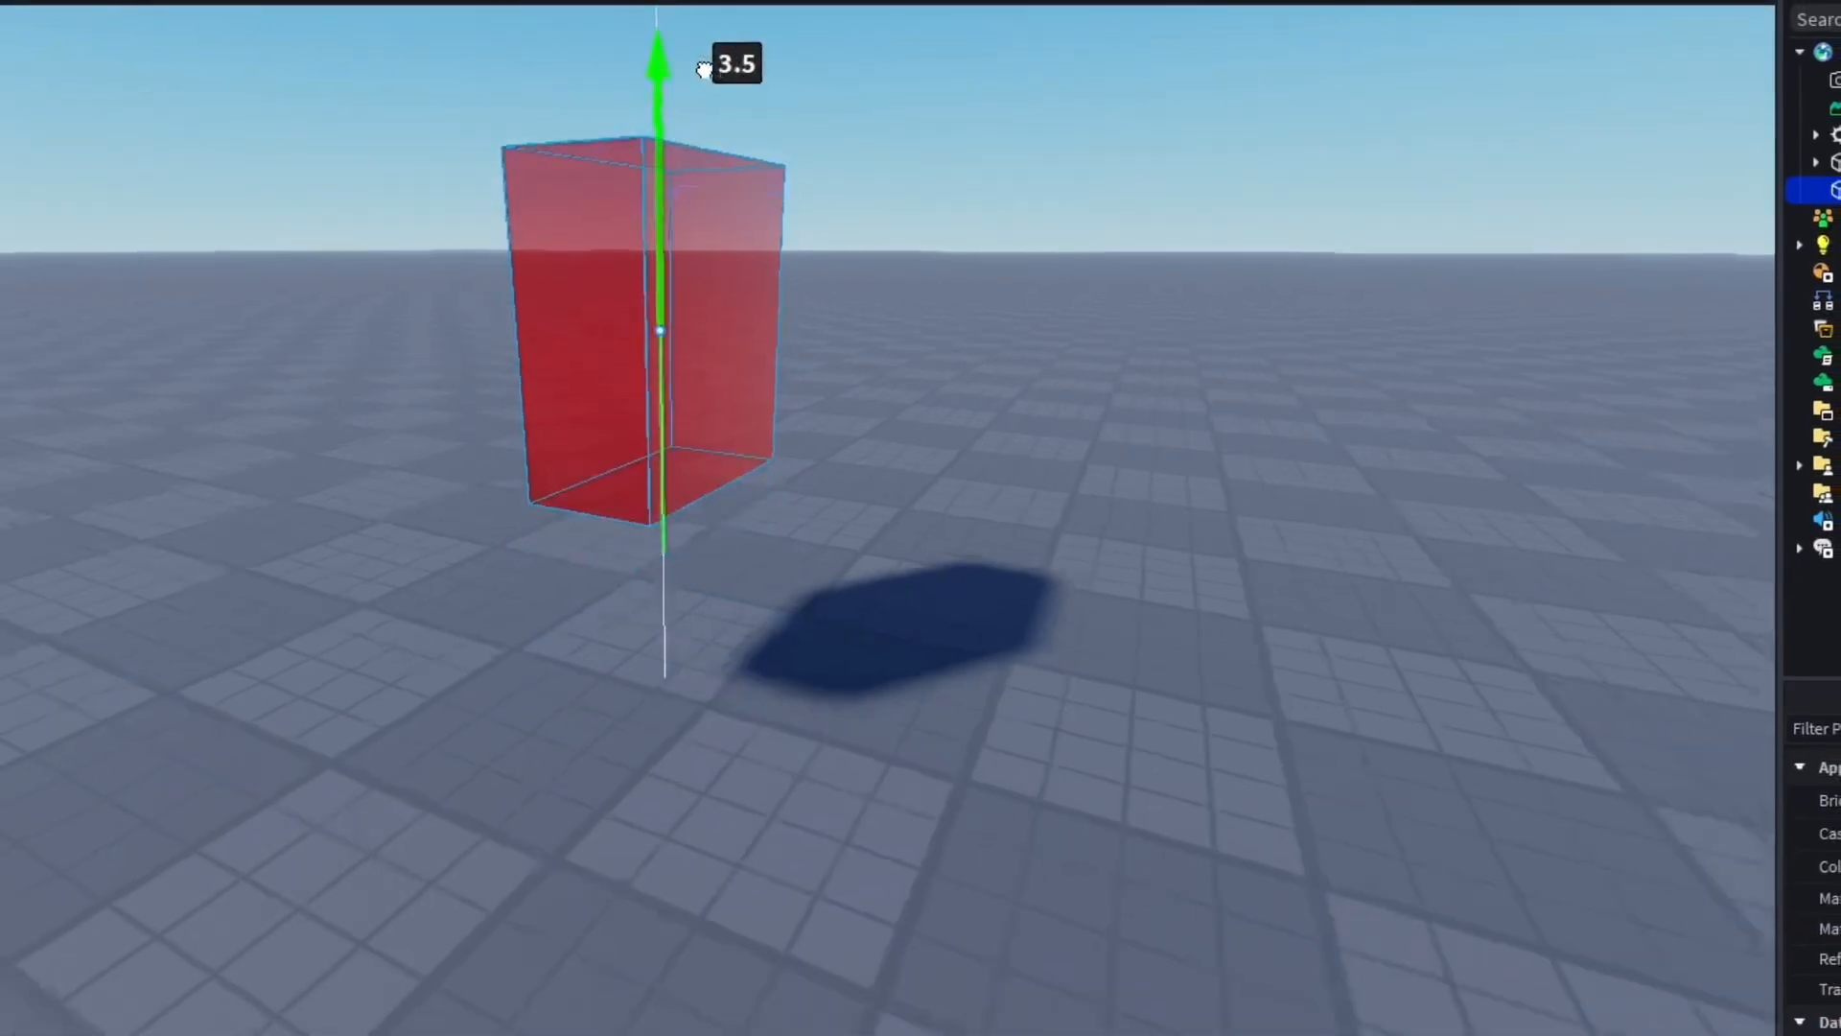
pyautogui.scroll(-2, 719, 55)
pyautogui.click(812, 227)
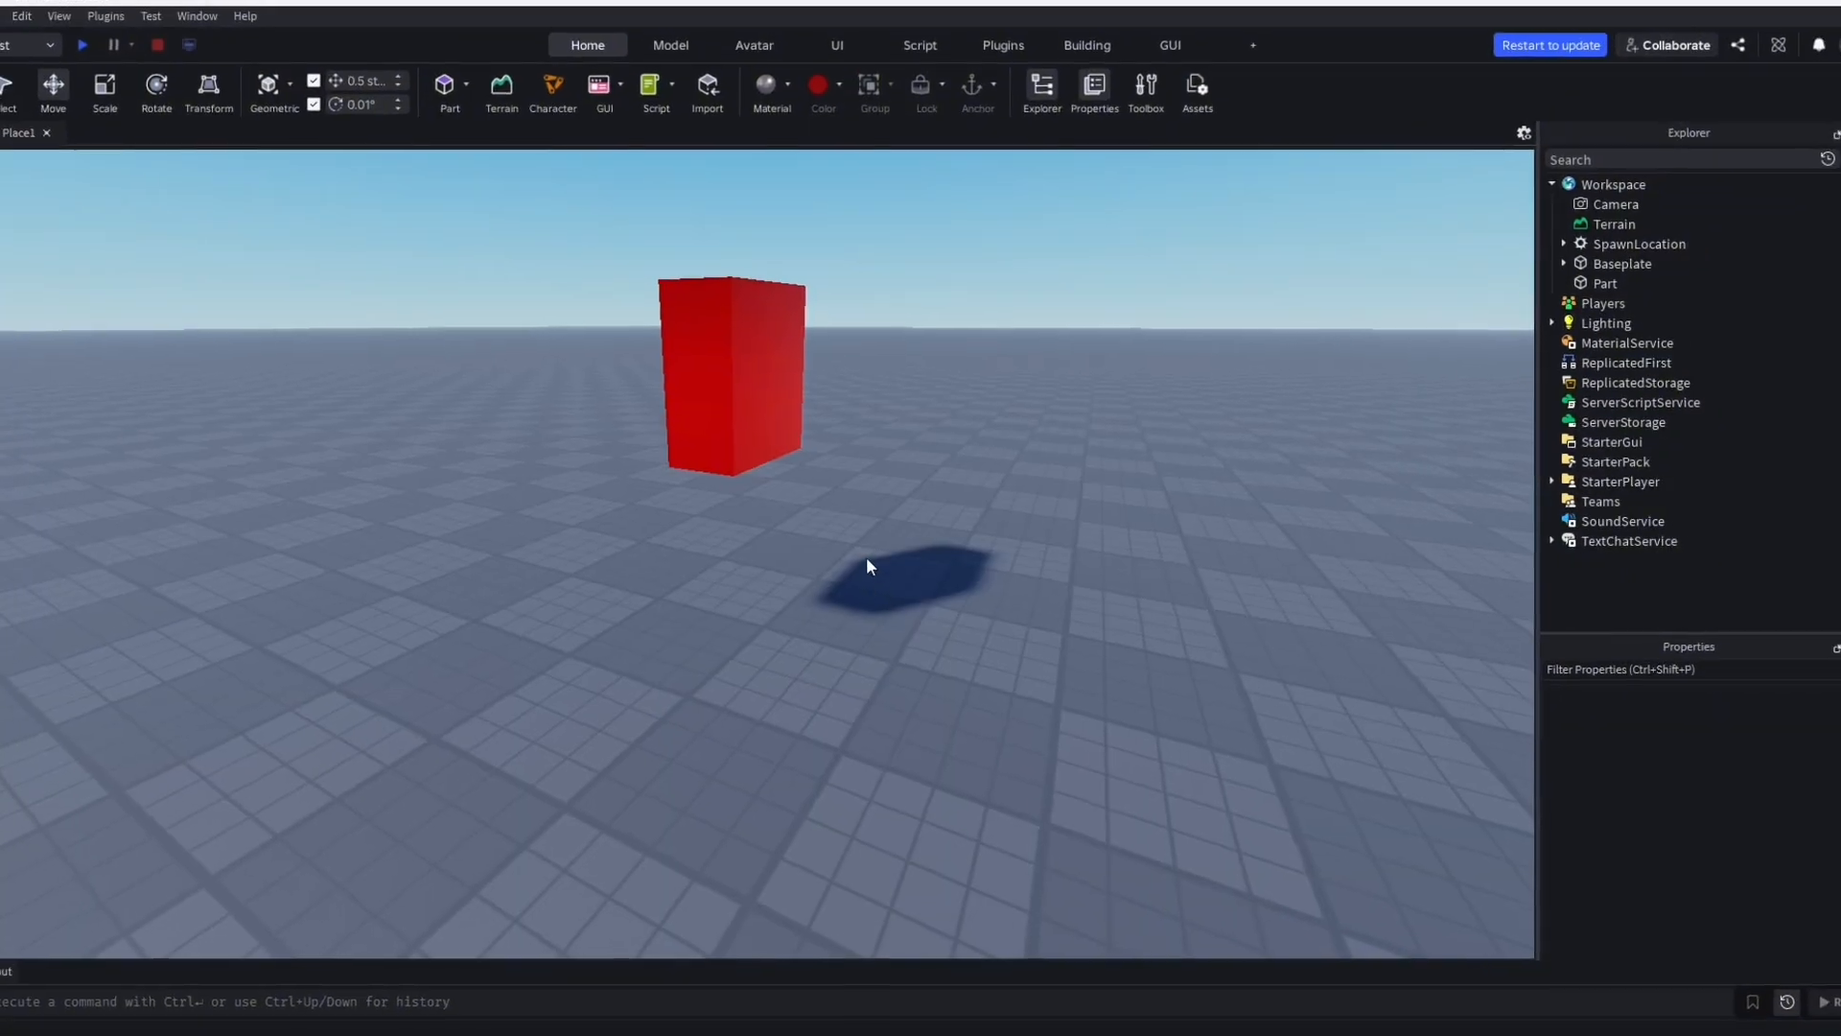
# Open the Toolbox and browse the Creator Store's Trending, Shop New and Browse Store sections
pyautogui.press('w')
pyautogui.moveTo(892, 389); pyautogui.dragTo(899, 364, button='right')
pyautogui.press('e')
pyautogui.press('w')
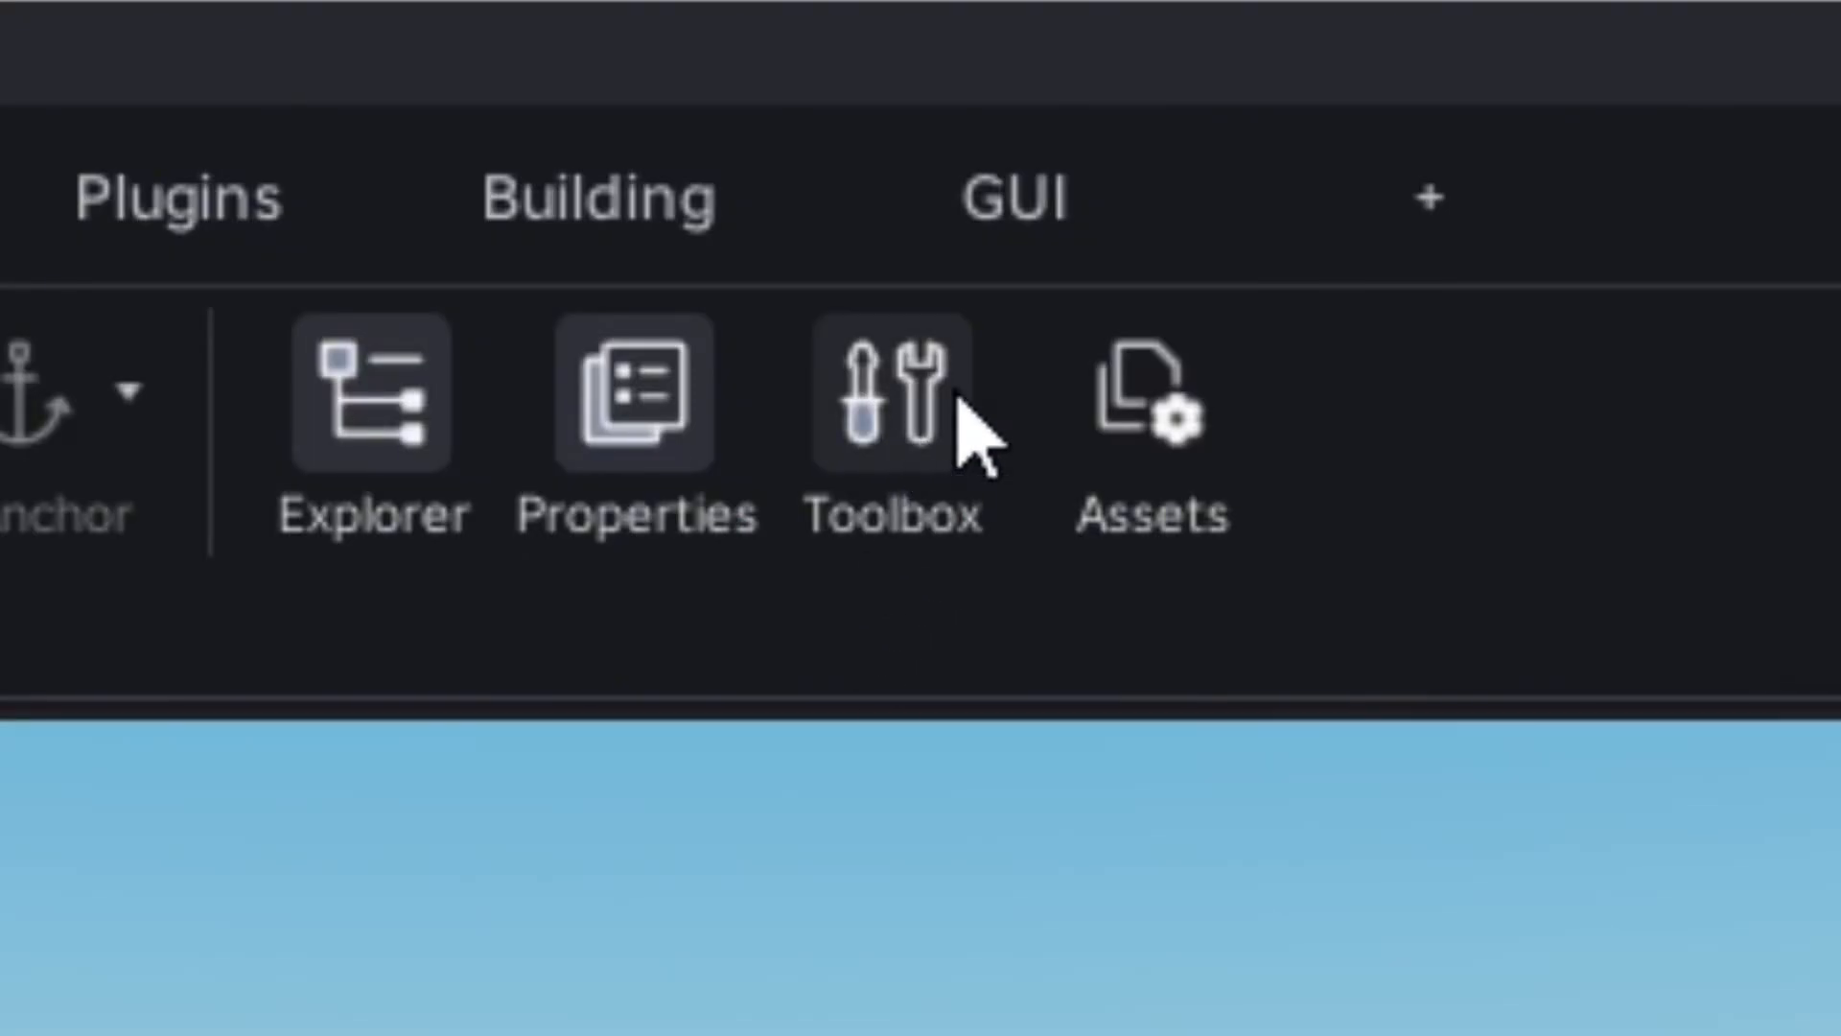
pyautogui.click(950, 432)
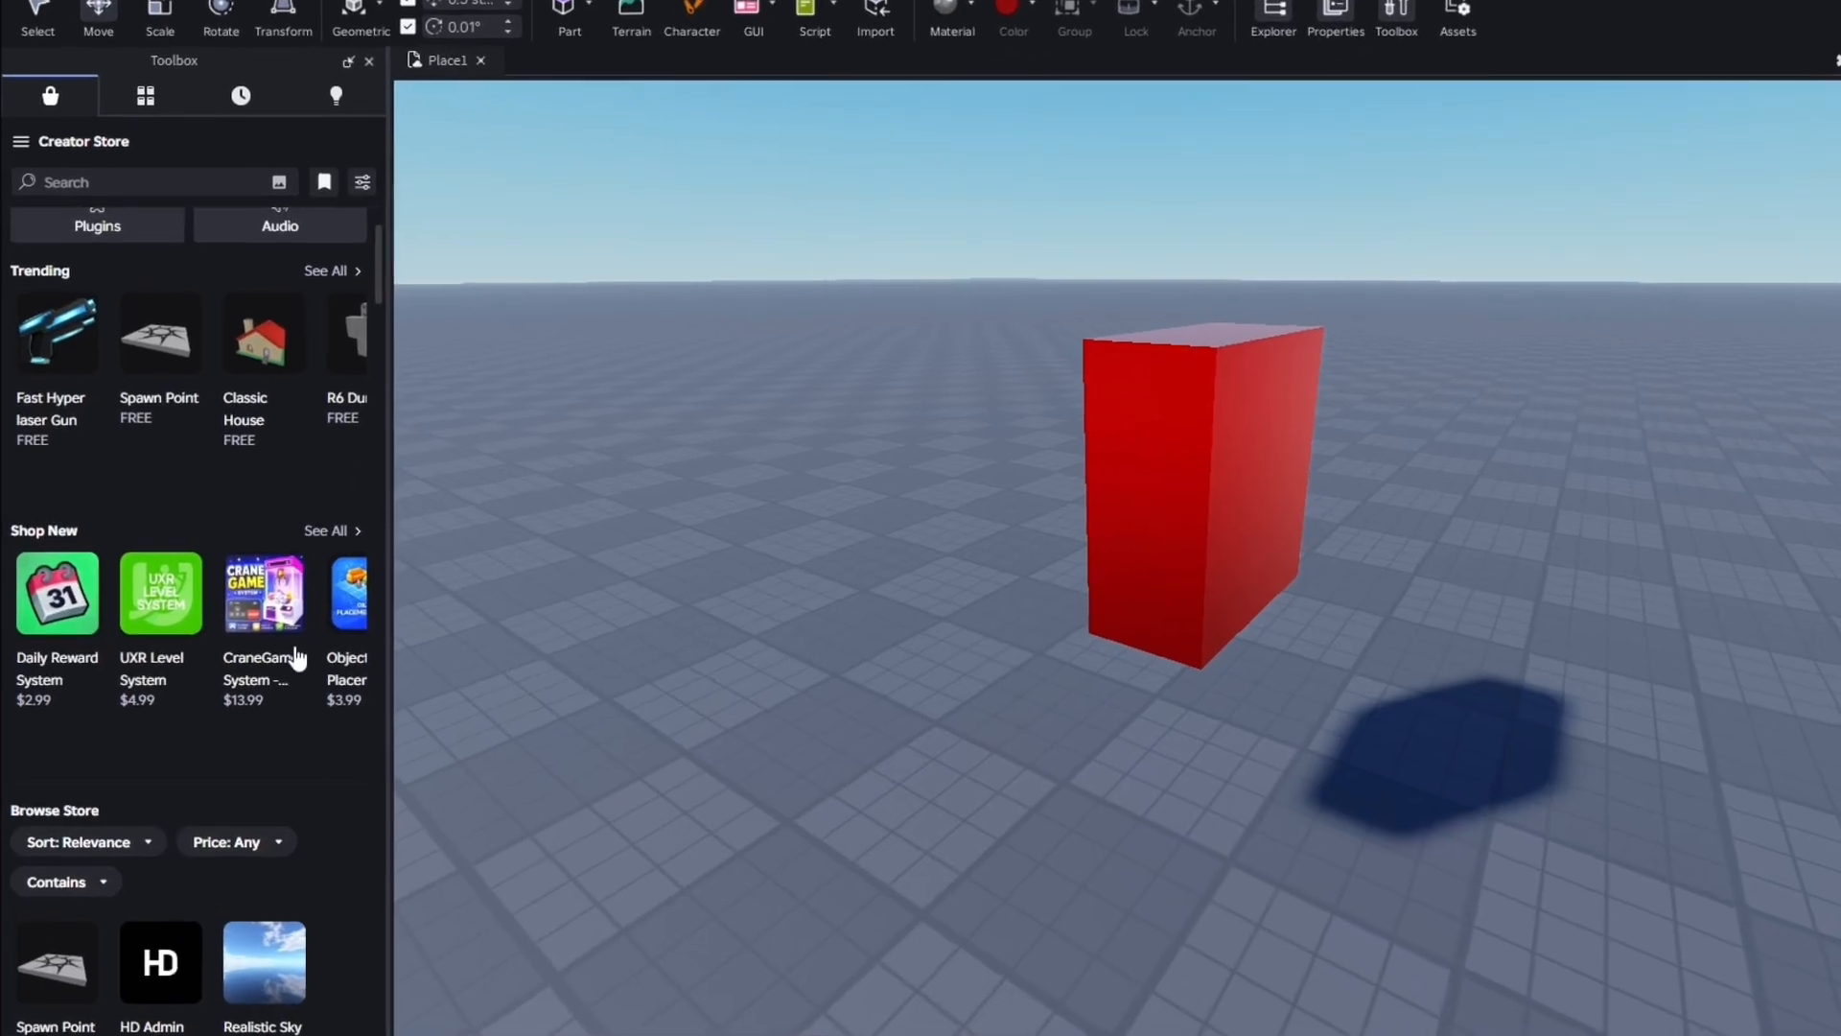
pyautogui.moveTo(761, 565); pyautogui.dragTo(764, 565, button='right')
pyautogui.moveTo(982, 579); pyautogui.dragTo(910, 581, button='right')
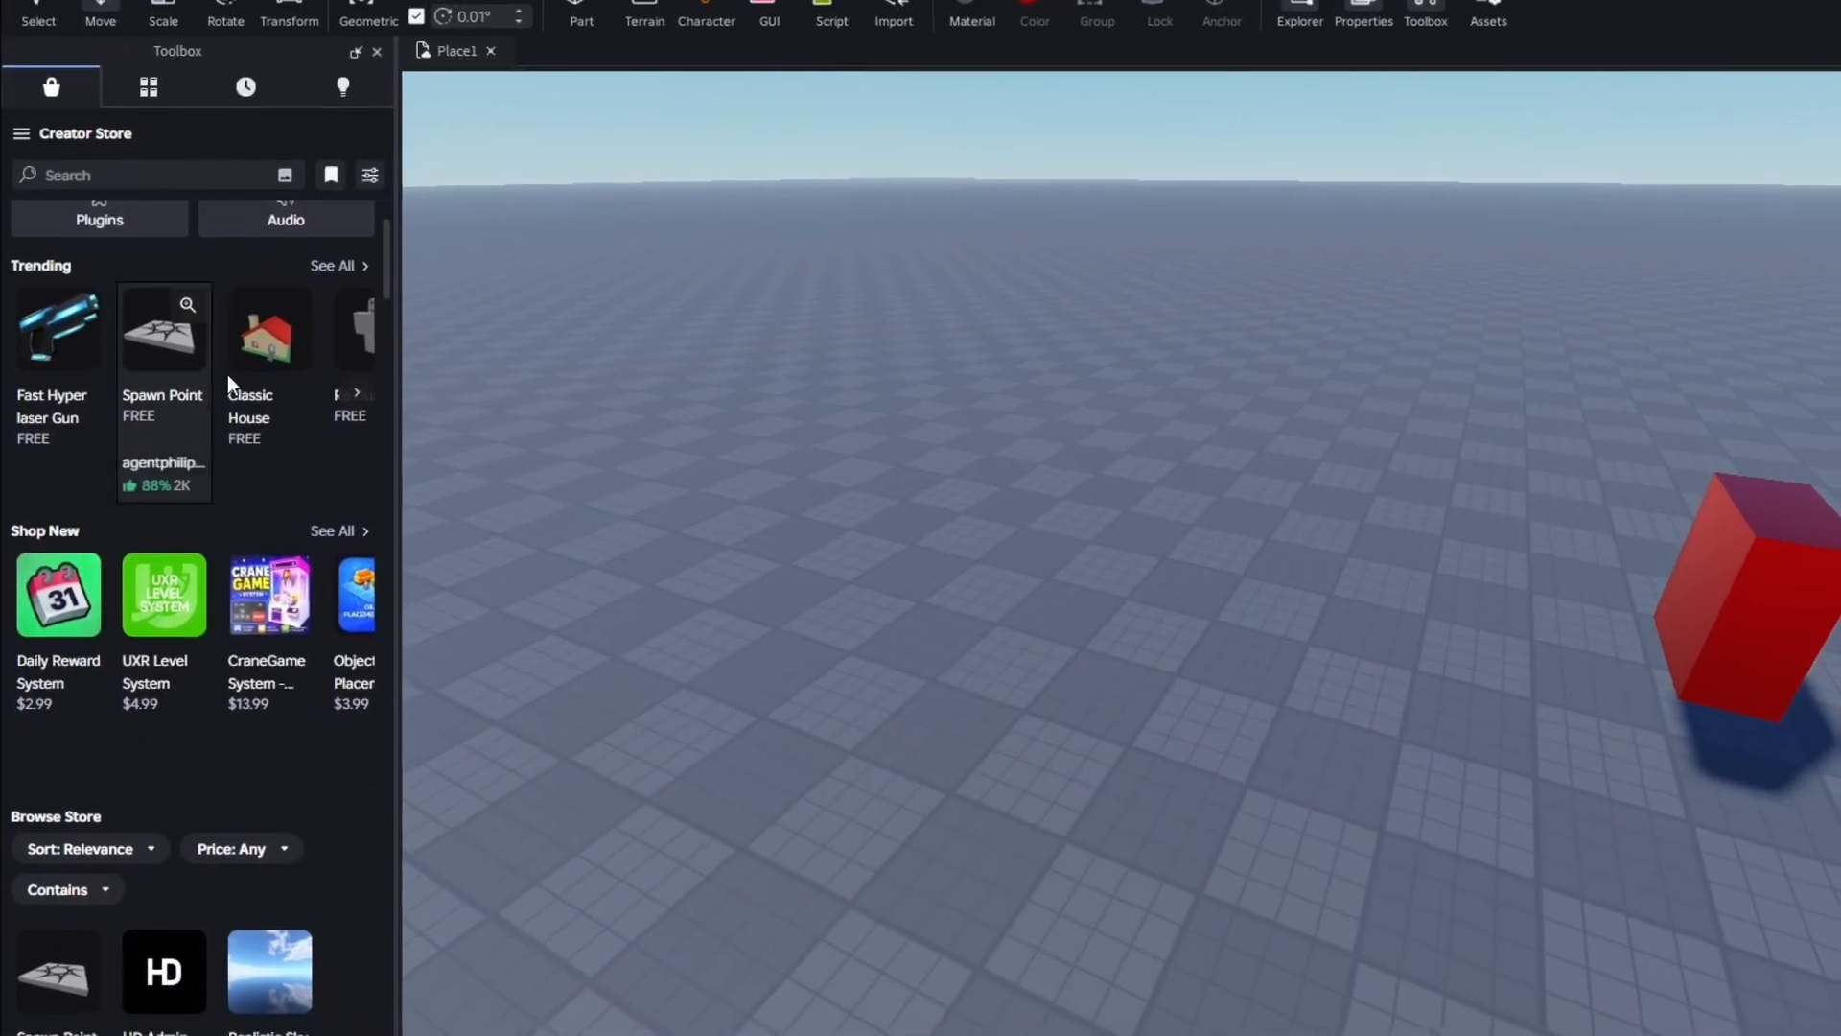
pyautogui.scroll(-3, 224, 380)
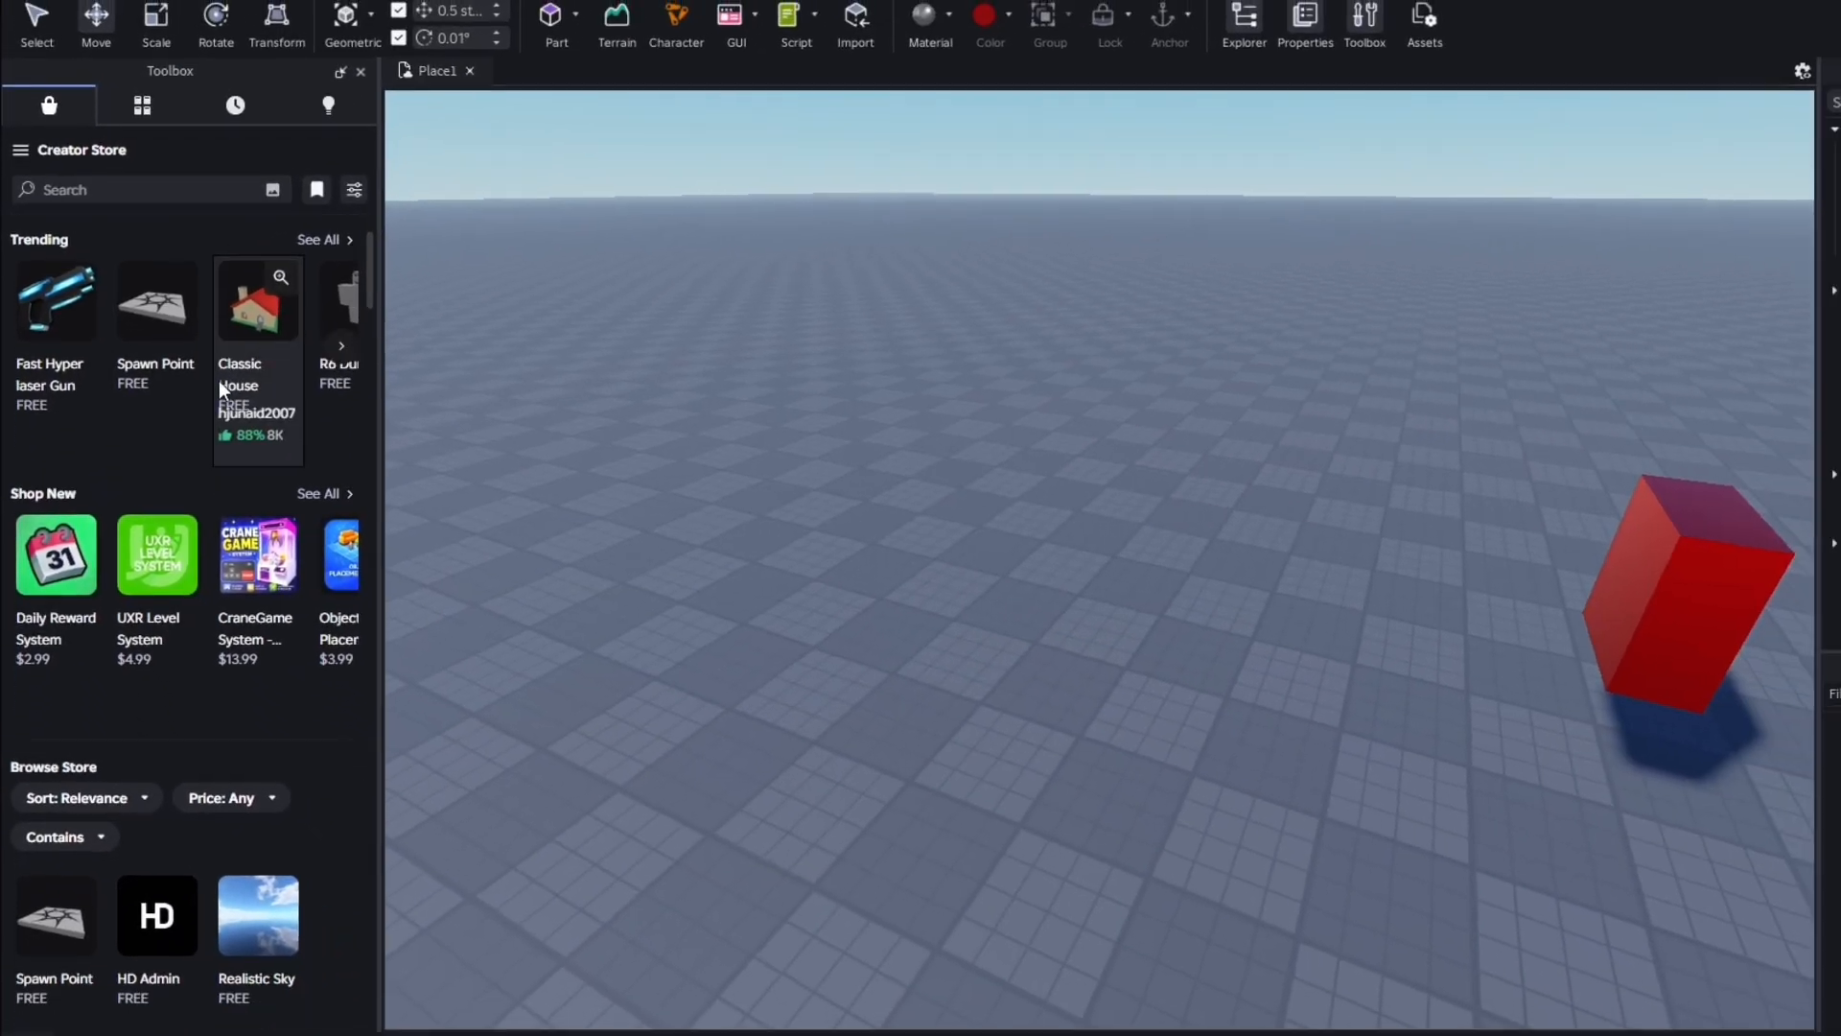
pyautogui.scroll(3, 217, 621)
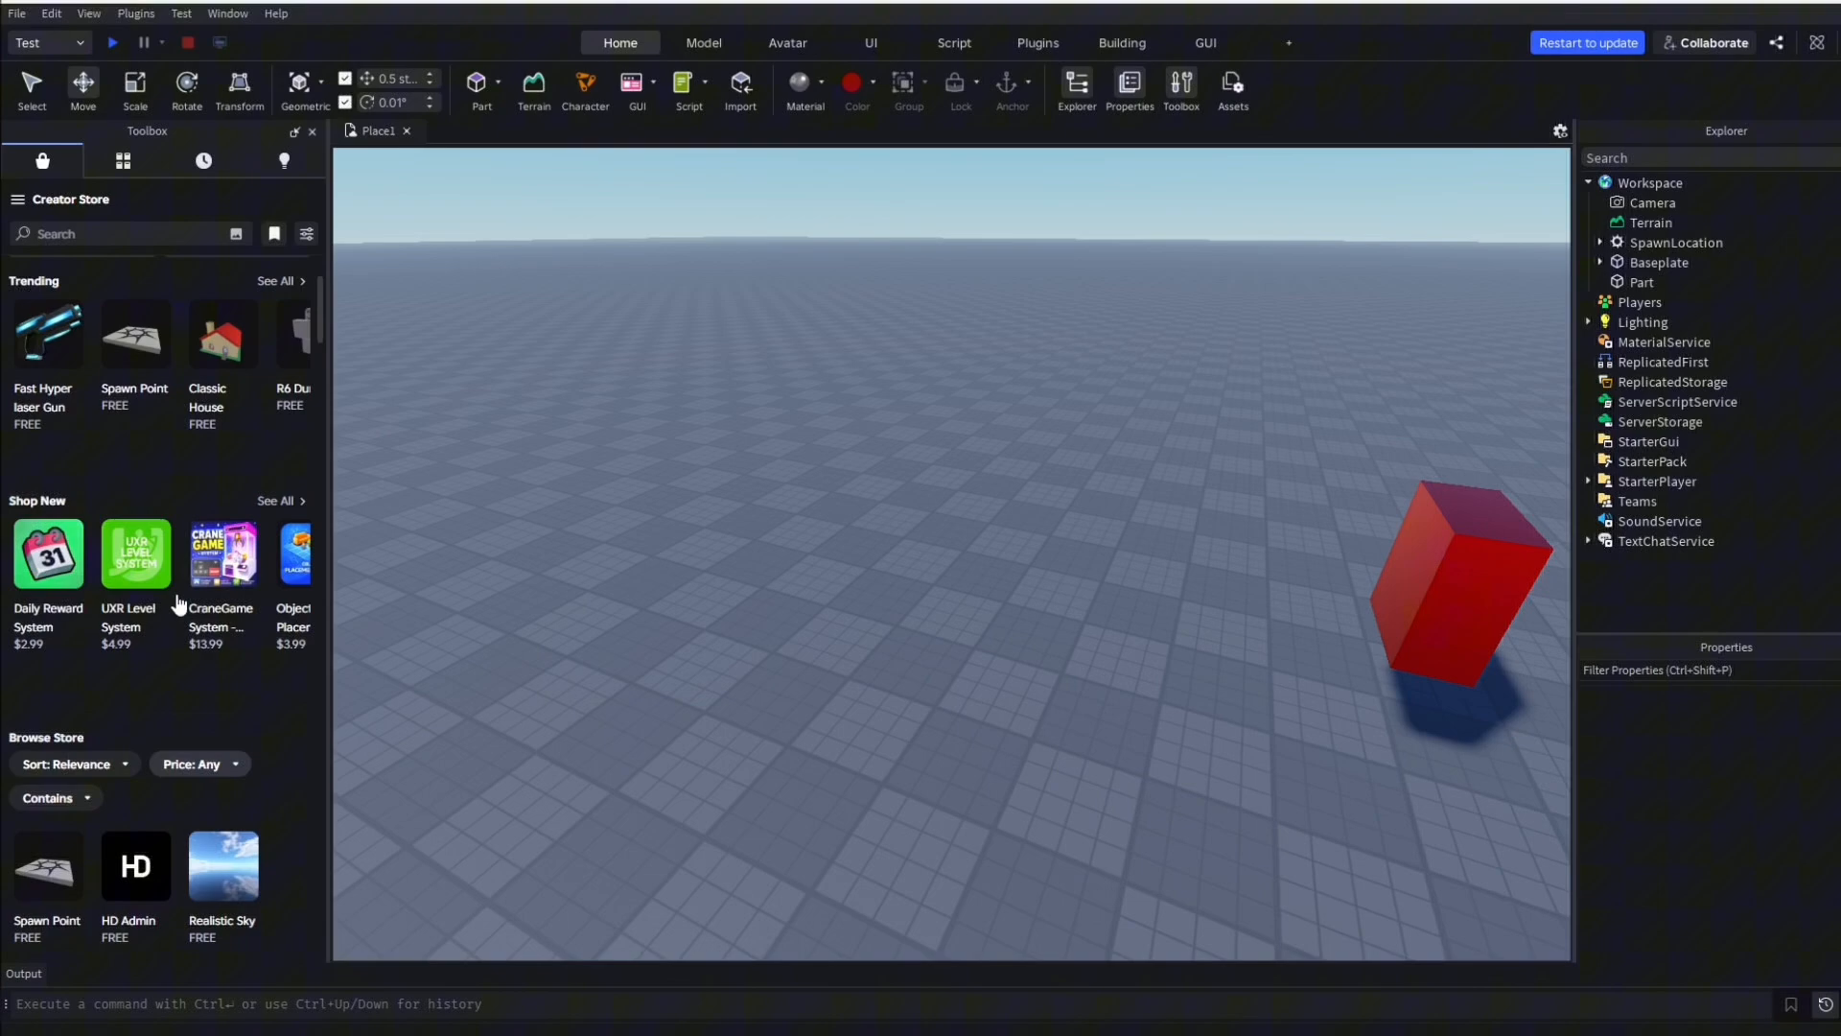
pyautogui.scroll(1, 178, 604)
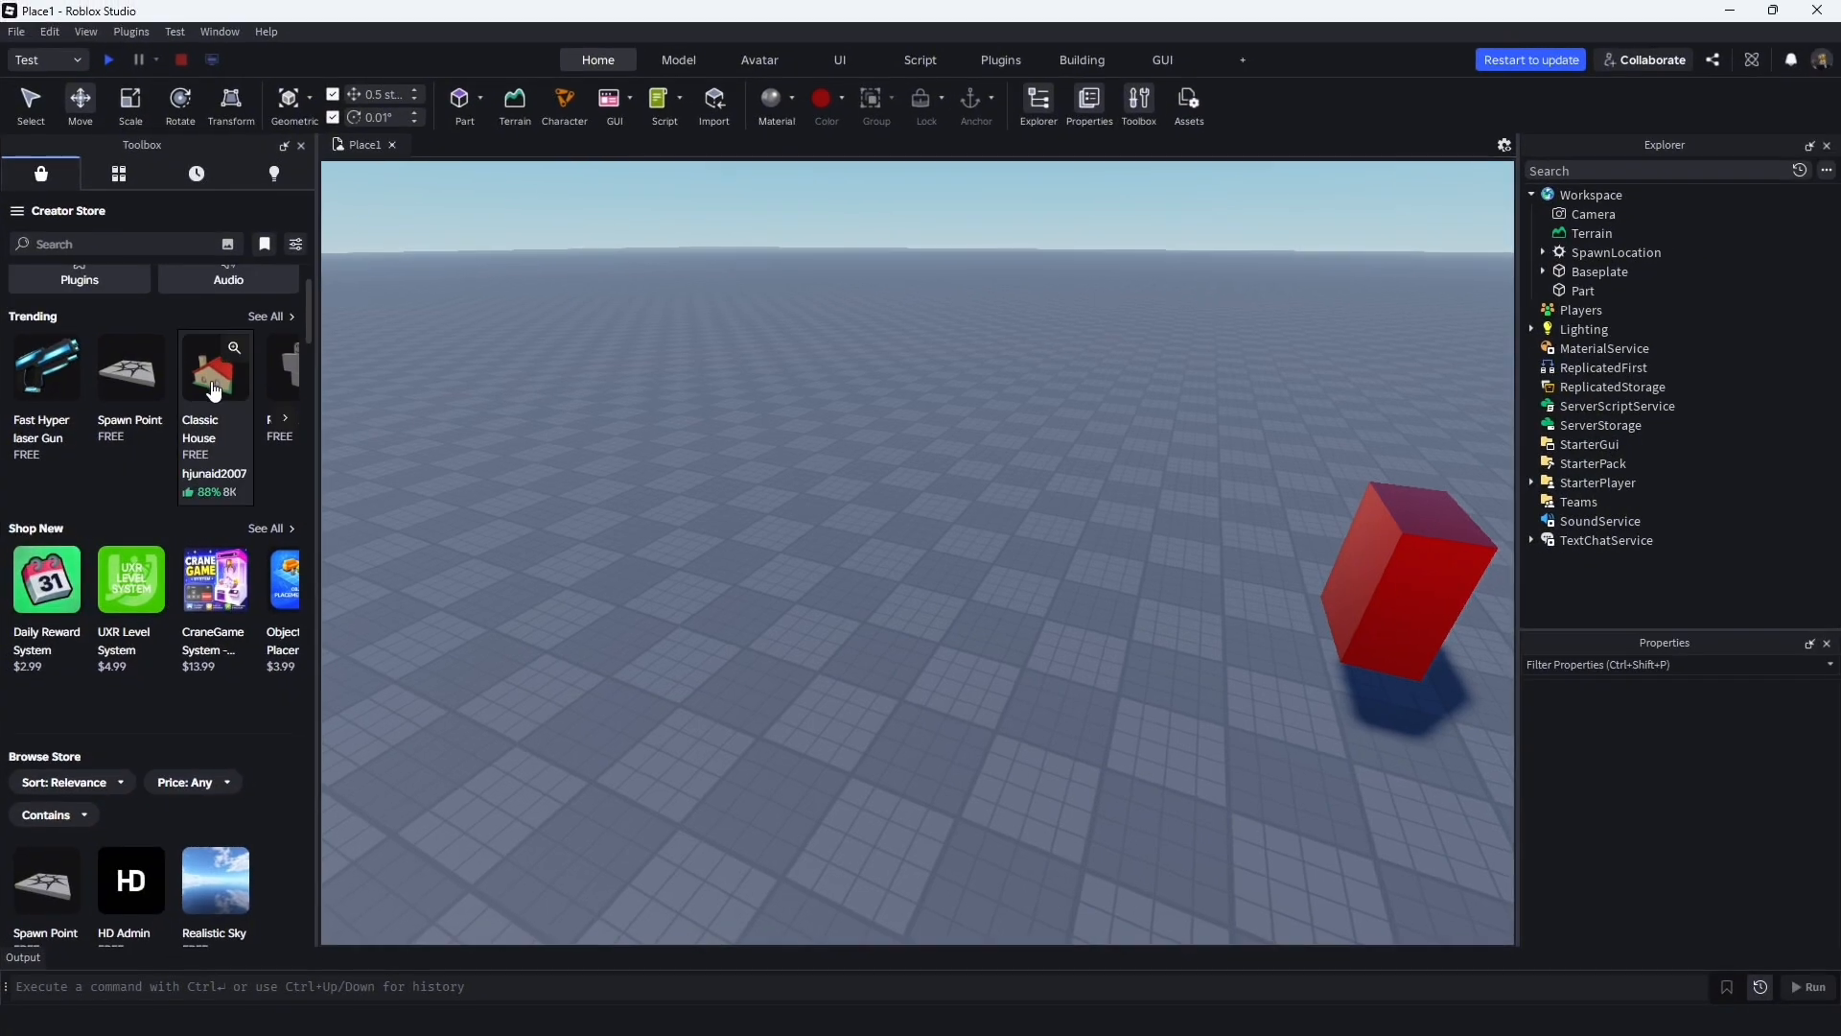
# Insert the free Classic House model from the Toolbox's Trending section onto the baseplate
pyautogui.moveTo(443, 645); pyautogui.dragTo(898, 618)
pyautogui.moveTo(898, 617); pyautogui.dragTo(897, 605, button='right')
pyautogui.moveTo(984, 653); pyautogui.dragTo(847, 791)
pyautogui.scroll(4, 1032, 665)
pyautogui.press('f')
pyautogui.scroll(2, 1068, 604)
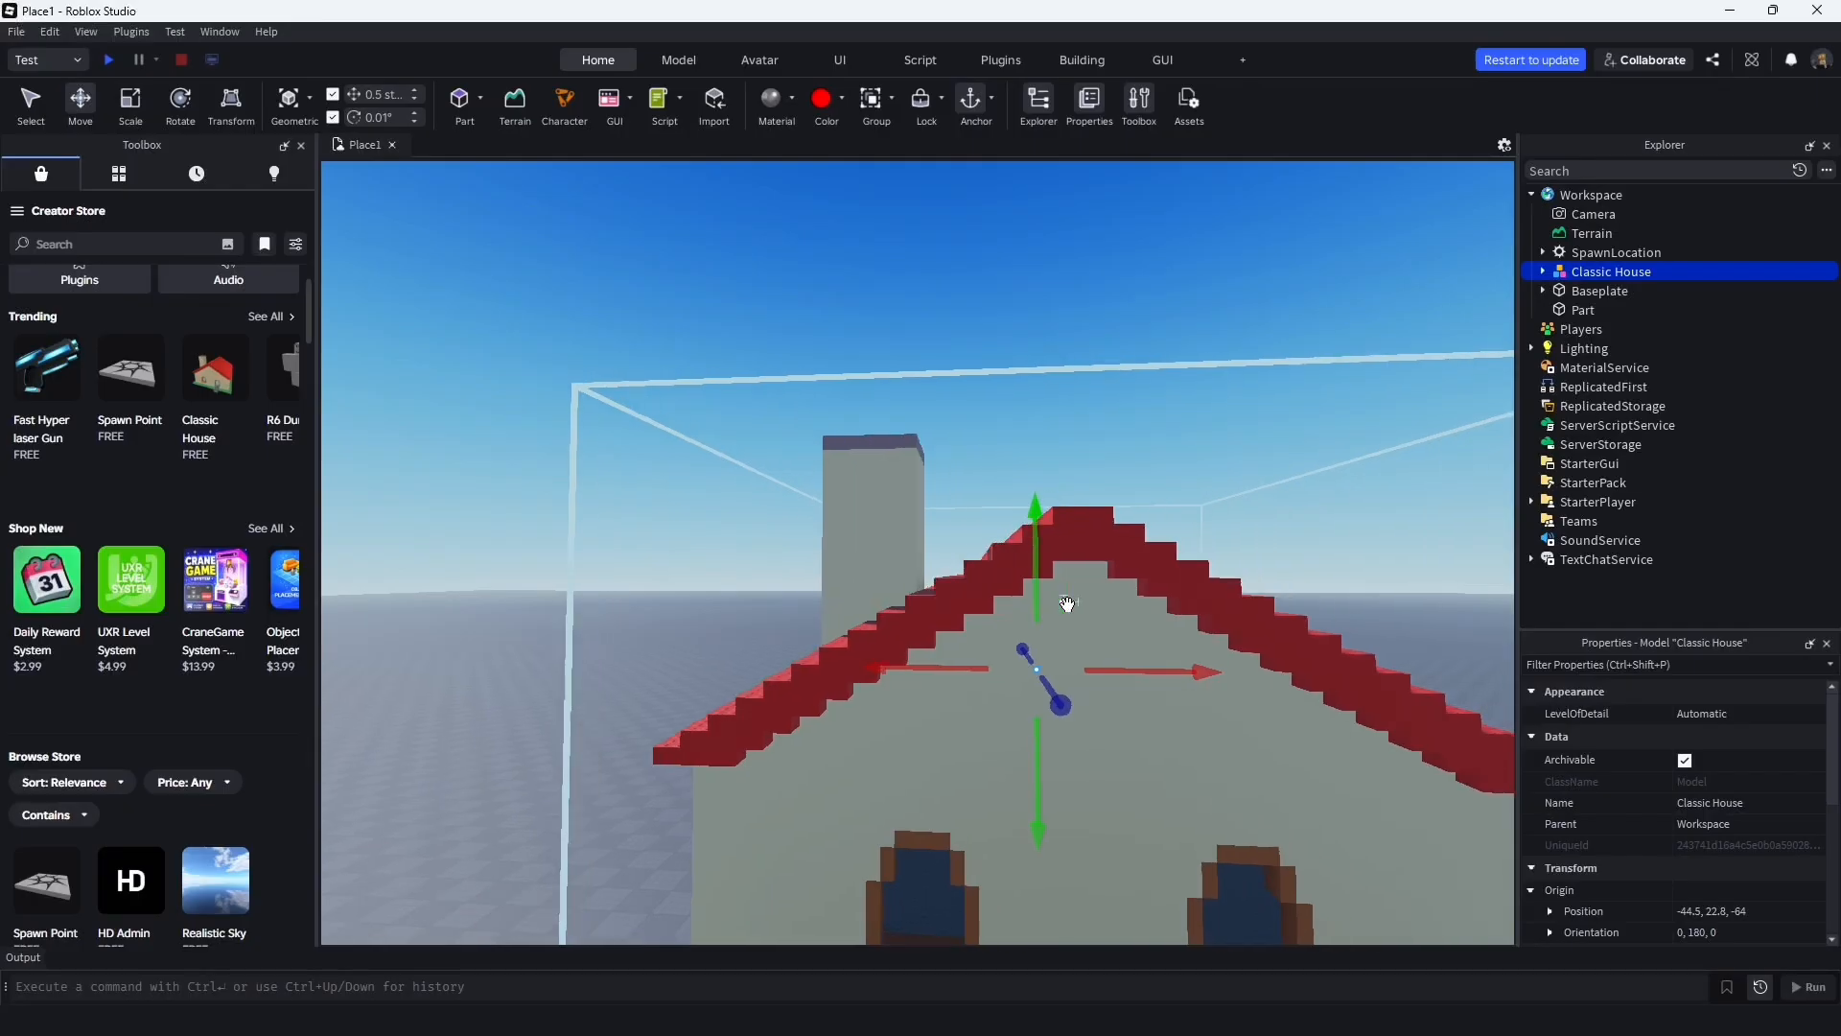
# Delete the Classic House model from the Workspace
pyautogui.press('Delete')
pyautogui.moveTo(1067, 607); pyautogui.dragTo(1071, 614, button='right')
pyautogui.scroll(-5, 55, 612)
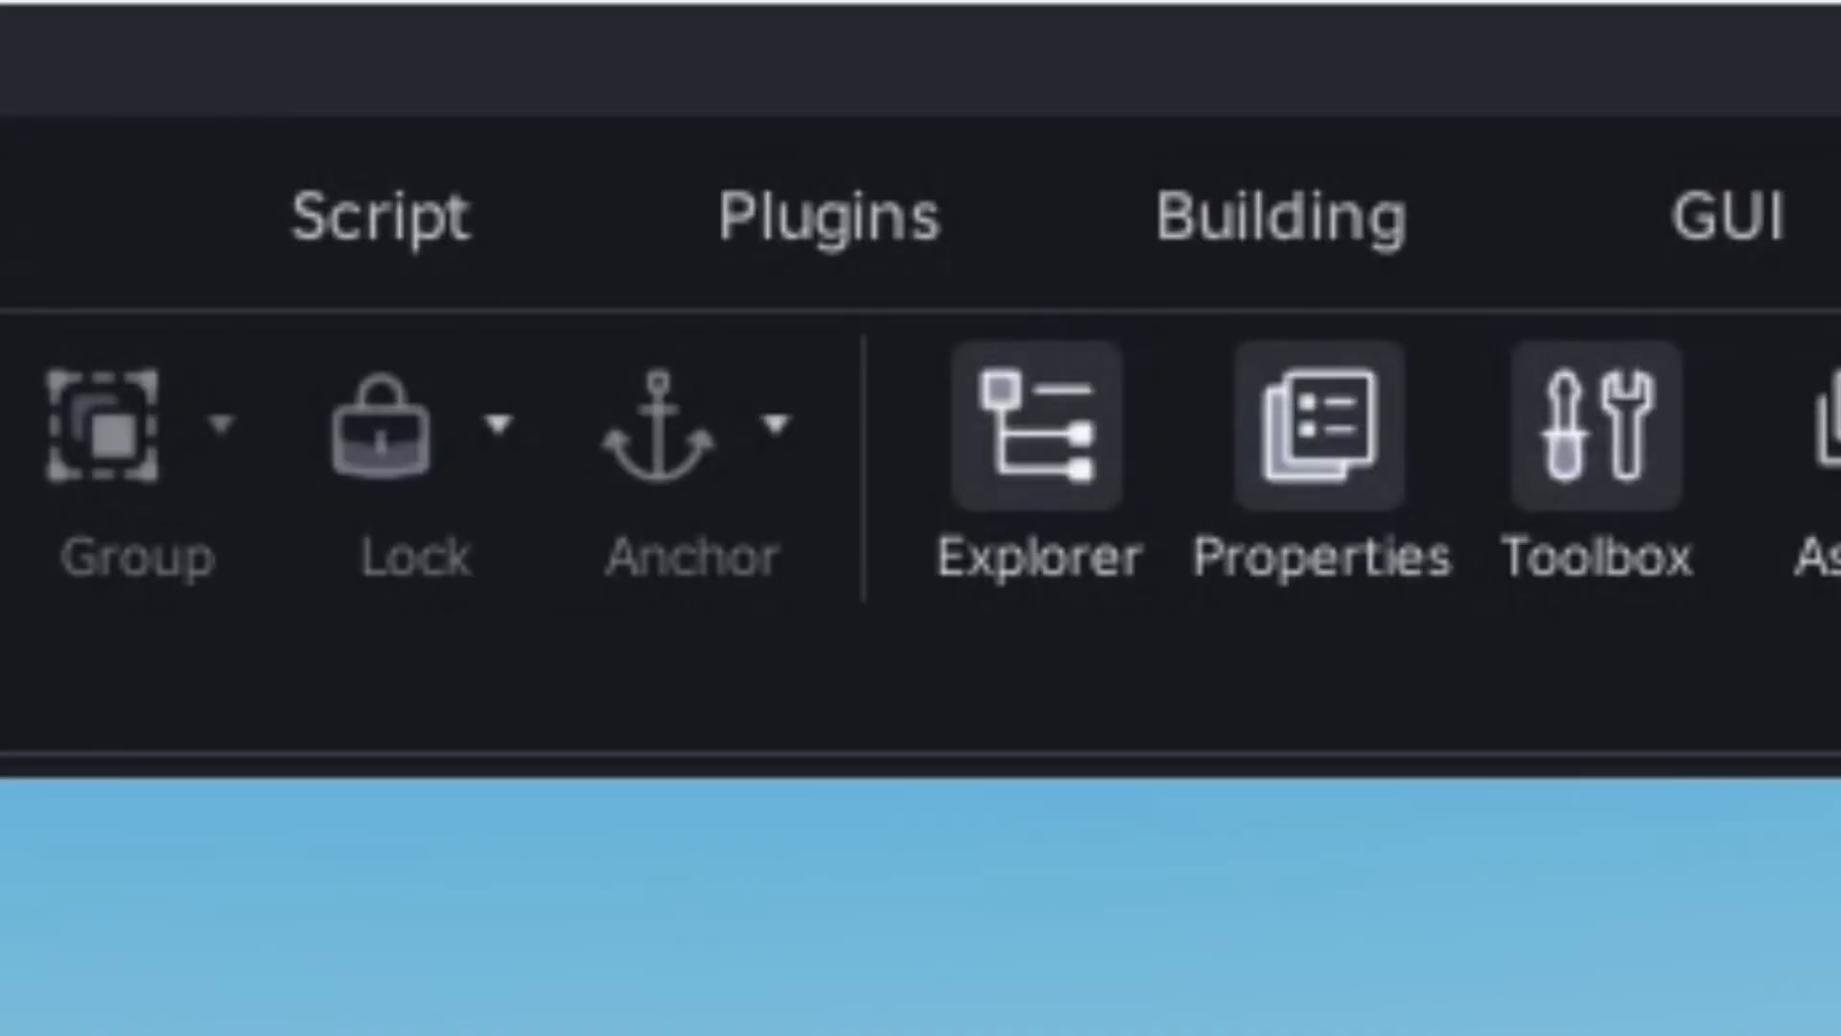
# Display the installed plugins' tools and close the Toolbox
pyautogui.click(763, 242)
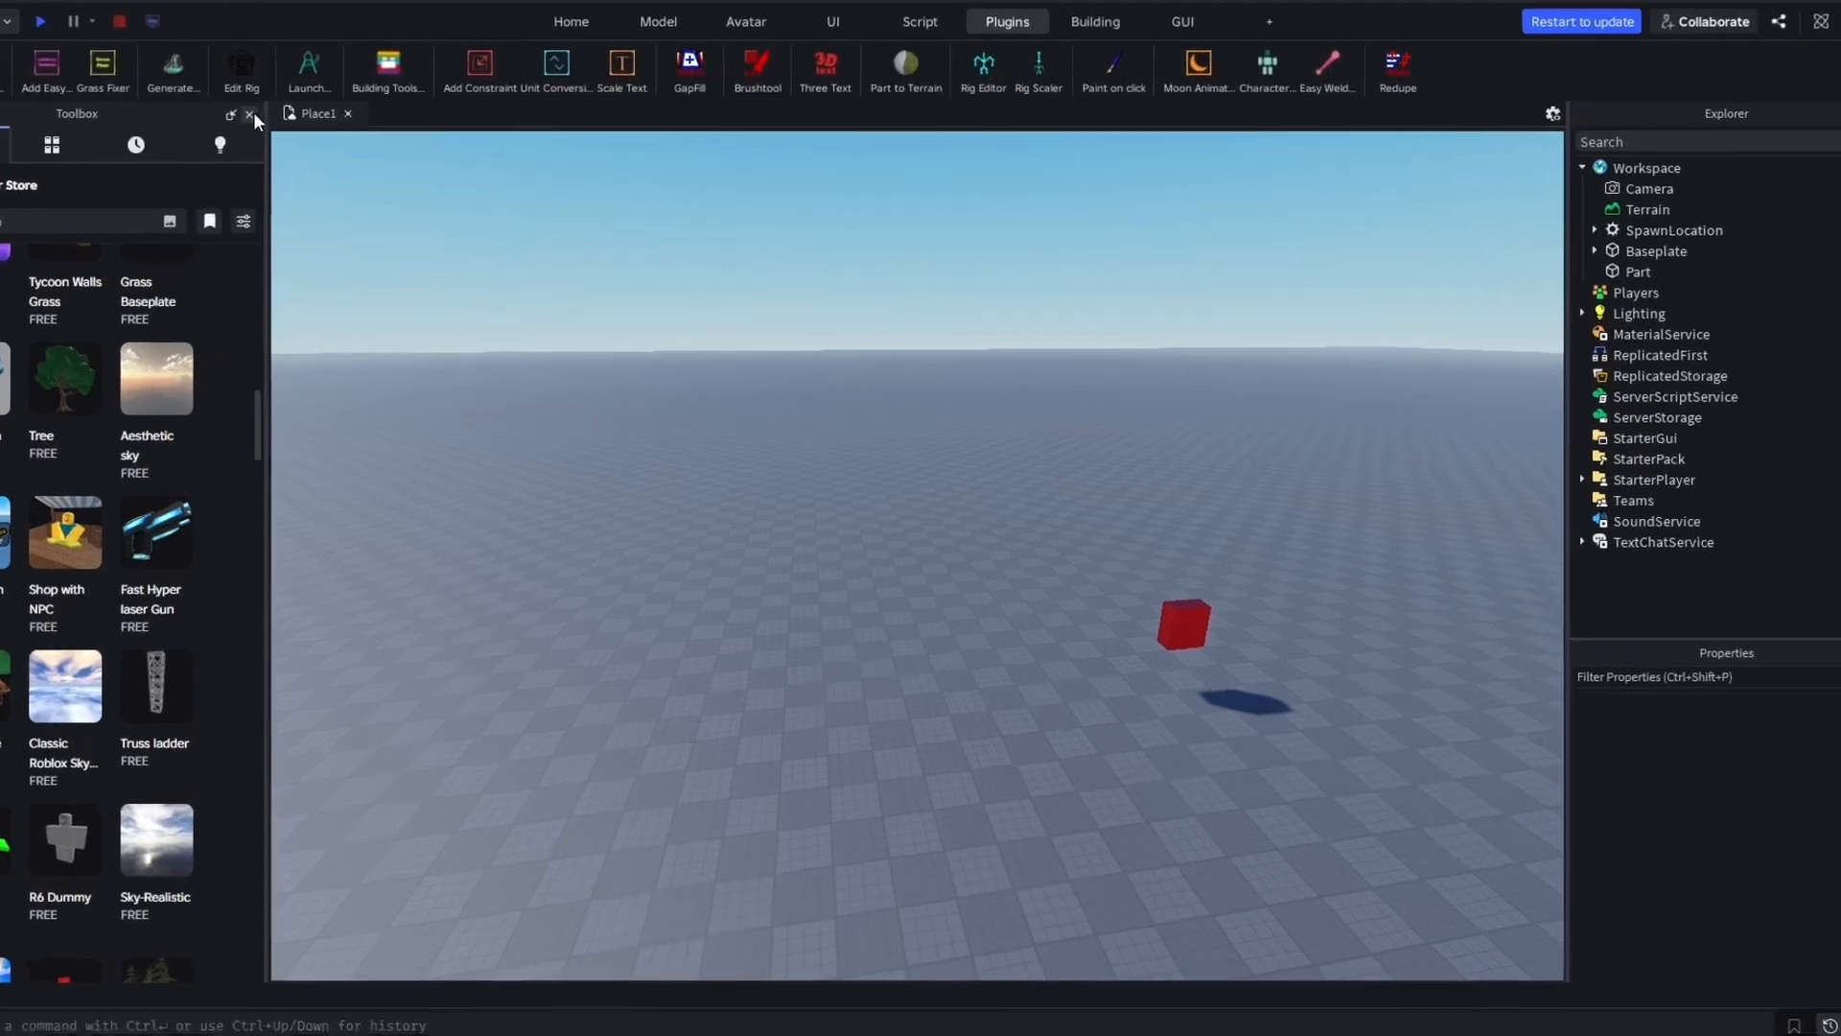
pyautogui.click(249, 114)
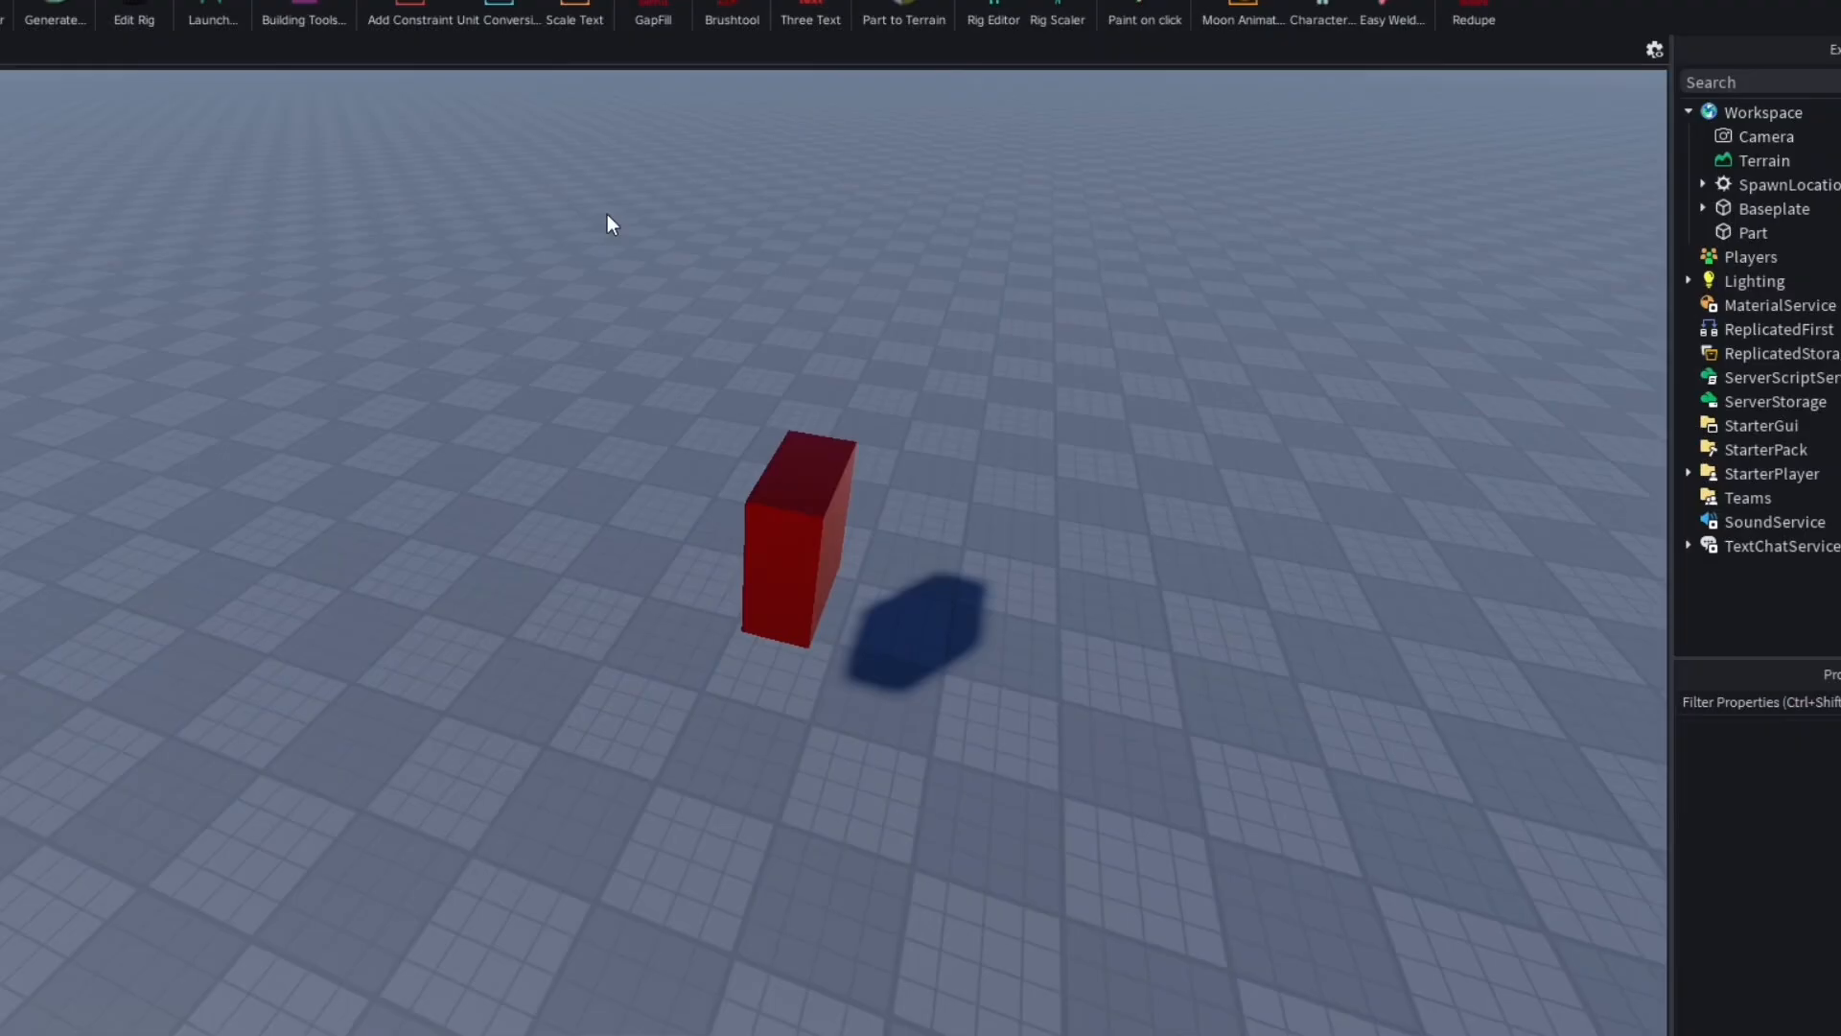
pyautogui.press('d')
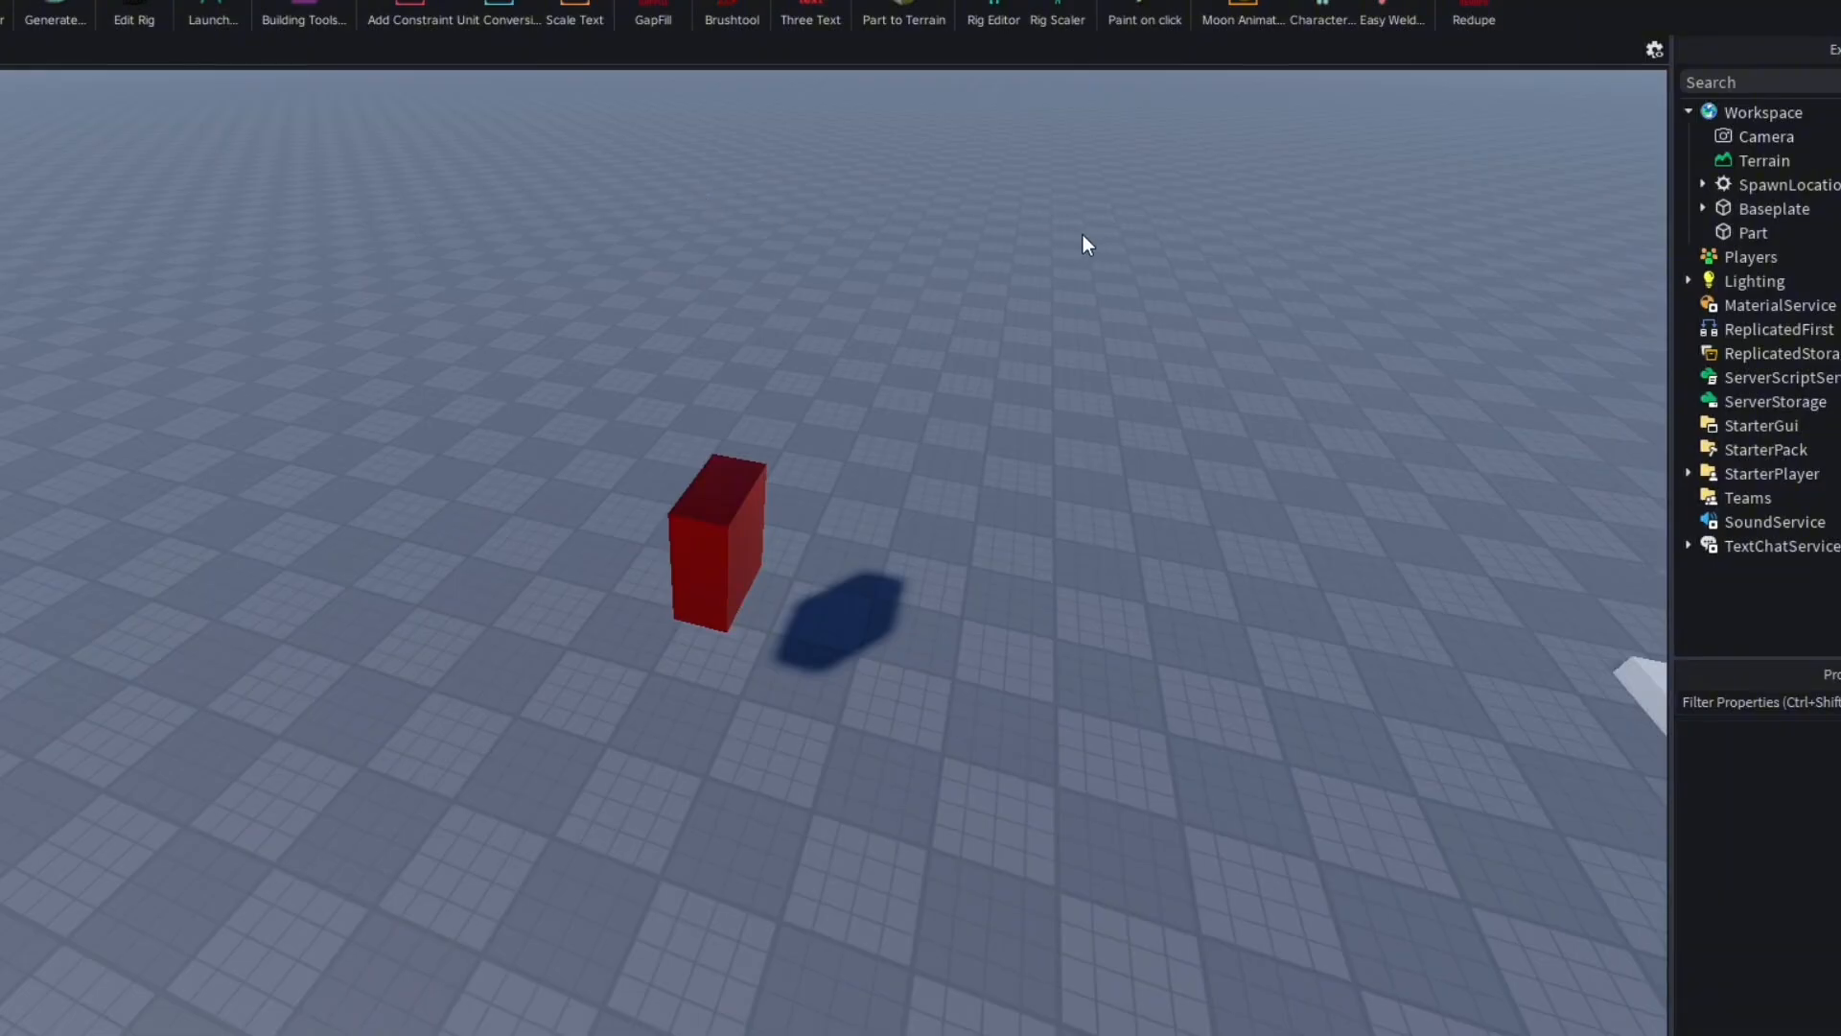
# Duplicate the red part and move the copy away so a gap separates the two parts
pyautogui.click(732, 548)
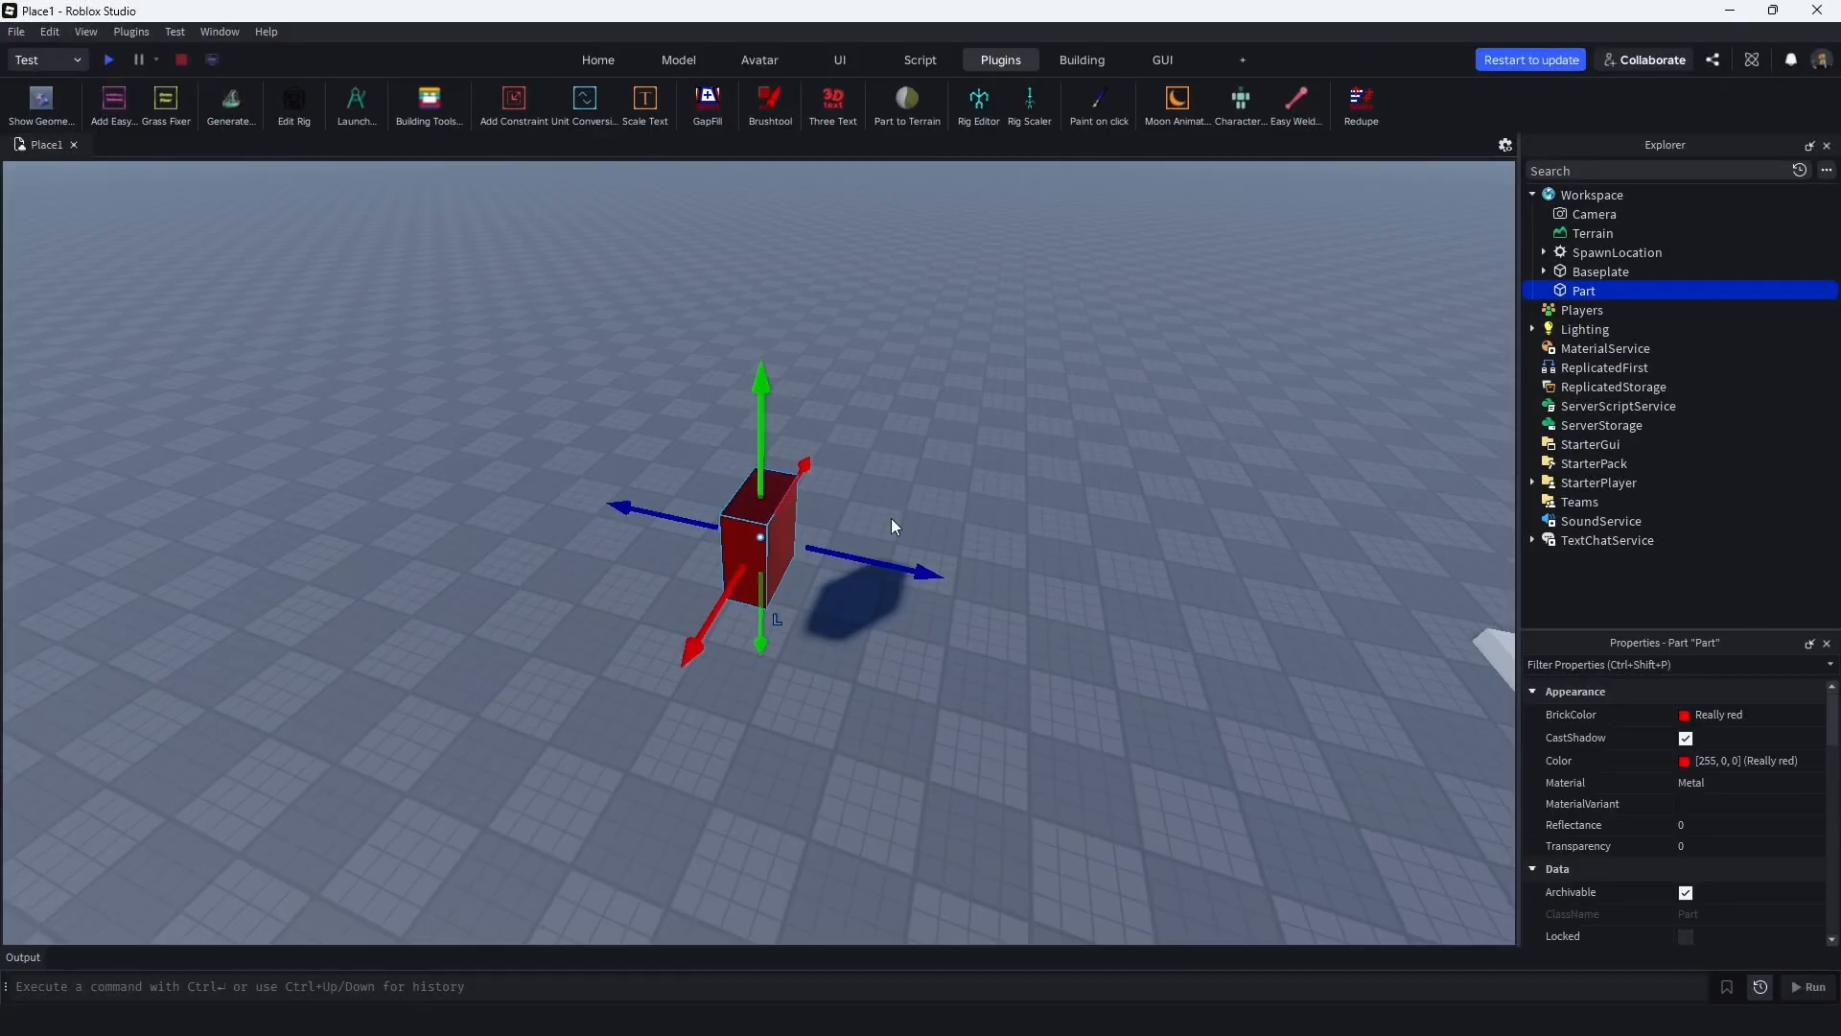
pyautogui.hotkey('ctrl', 'd')
pyautogui.moveTo(852, 561); pyautogui.dragTo(967, 649)
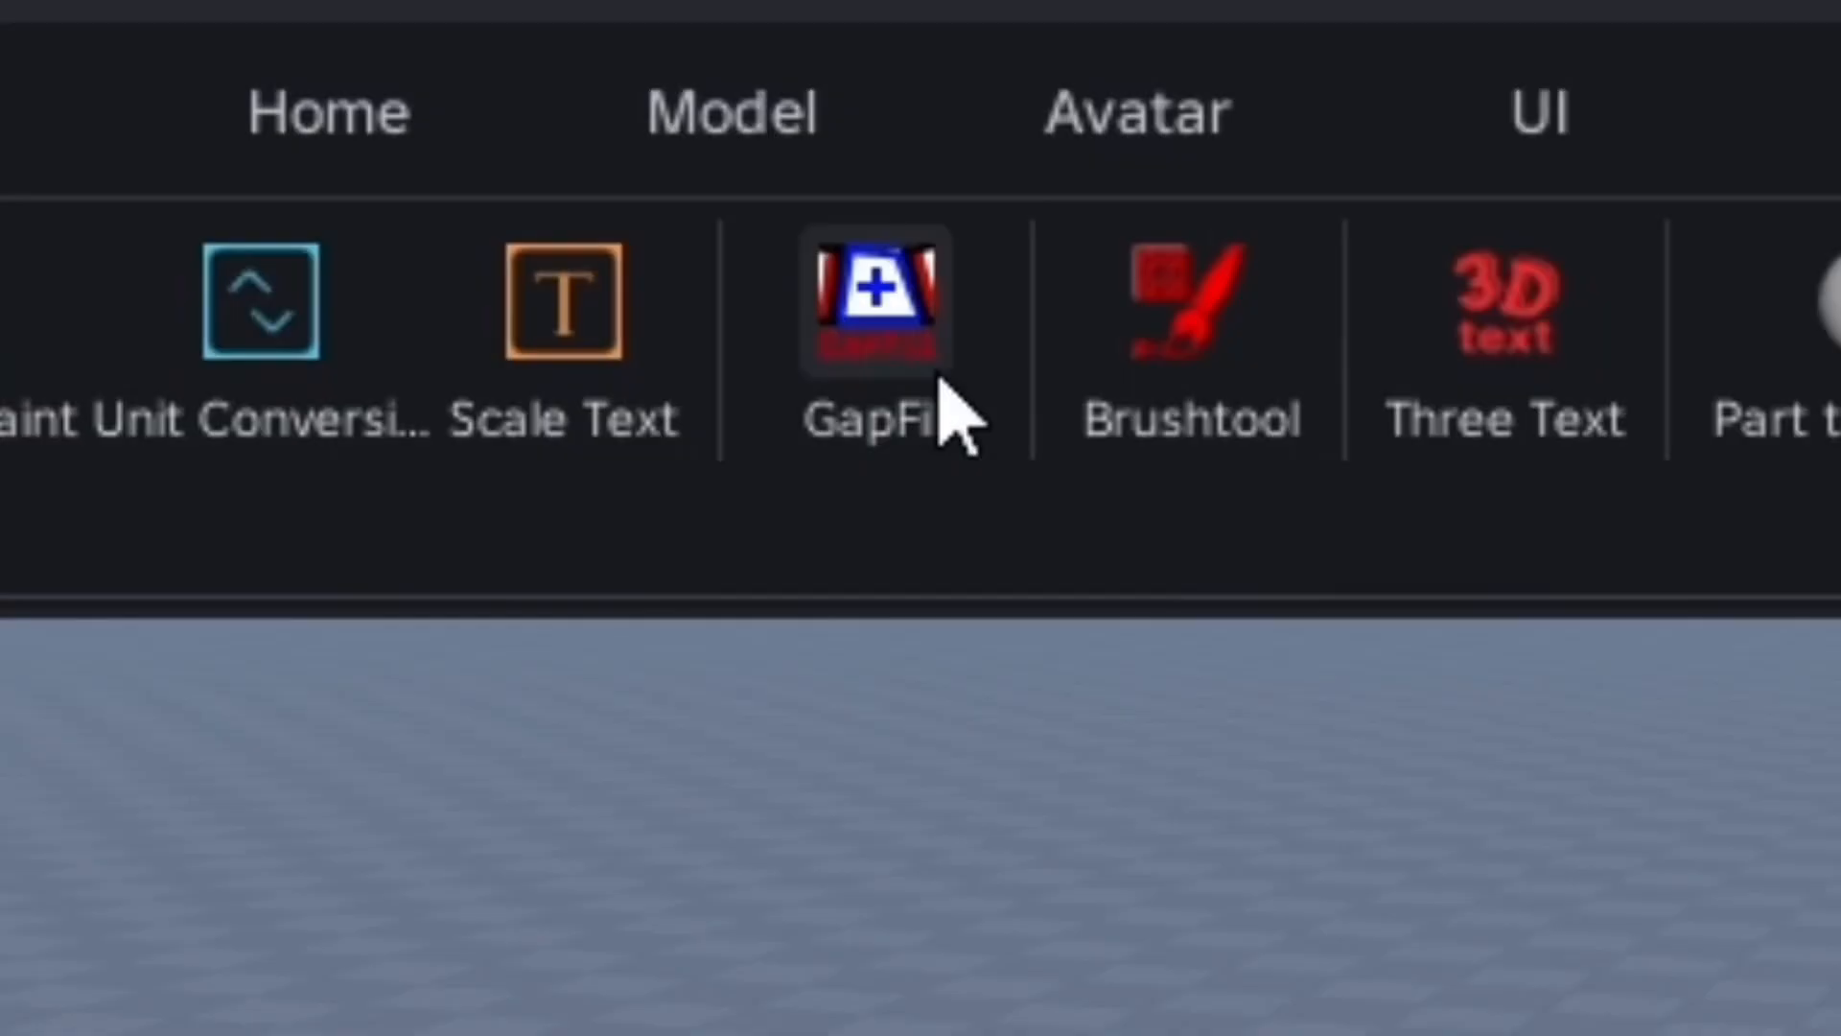
# Try GapFill's Edge Fill with Best Guess thickness between the facing edges of the two red parts
pyautogui.click(913, 366)
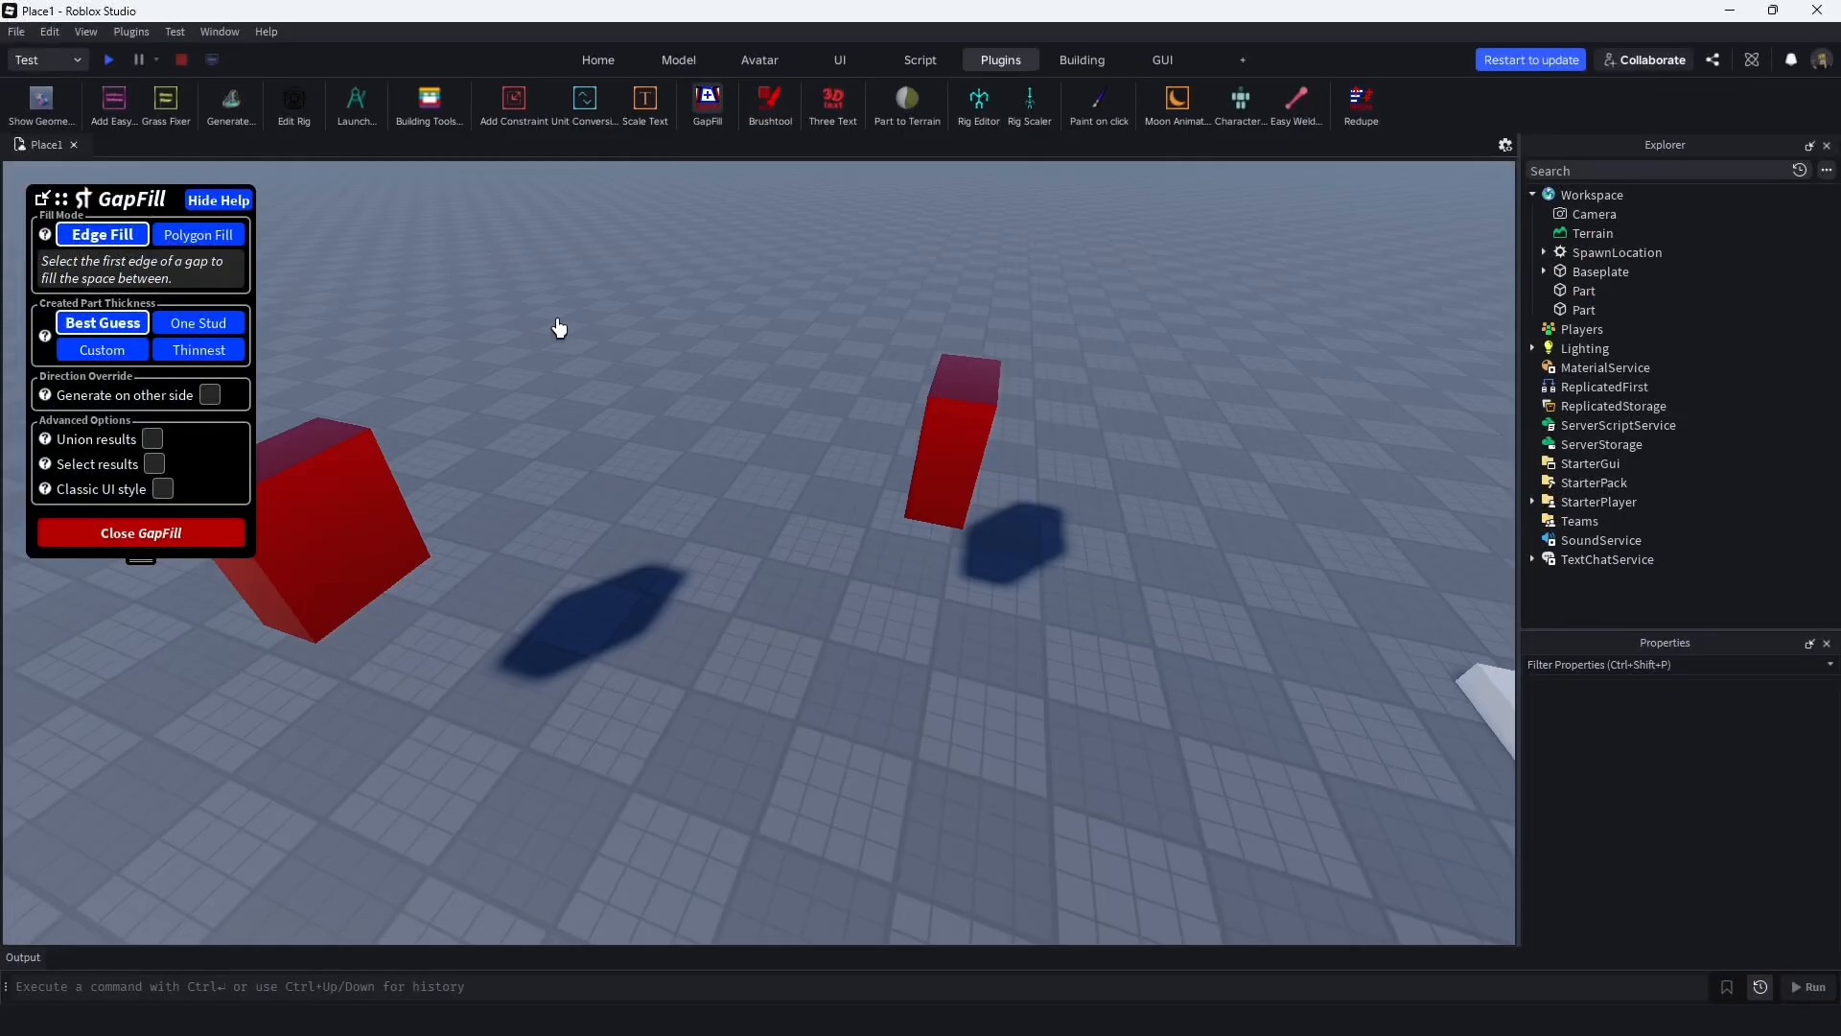
pyautogui.moveTo(560, 328); pyautogui.dragTo(559, 328, button='right')
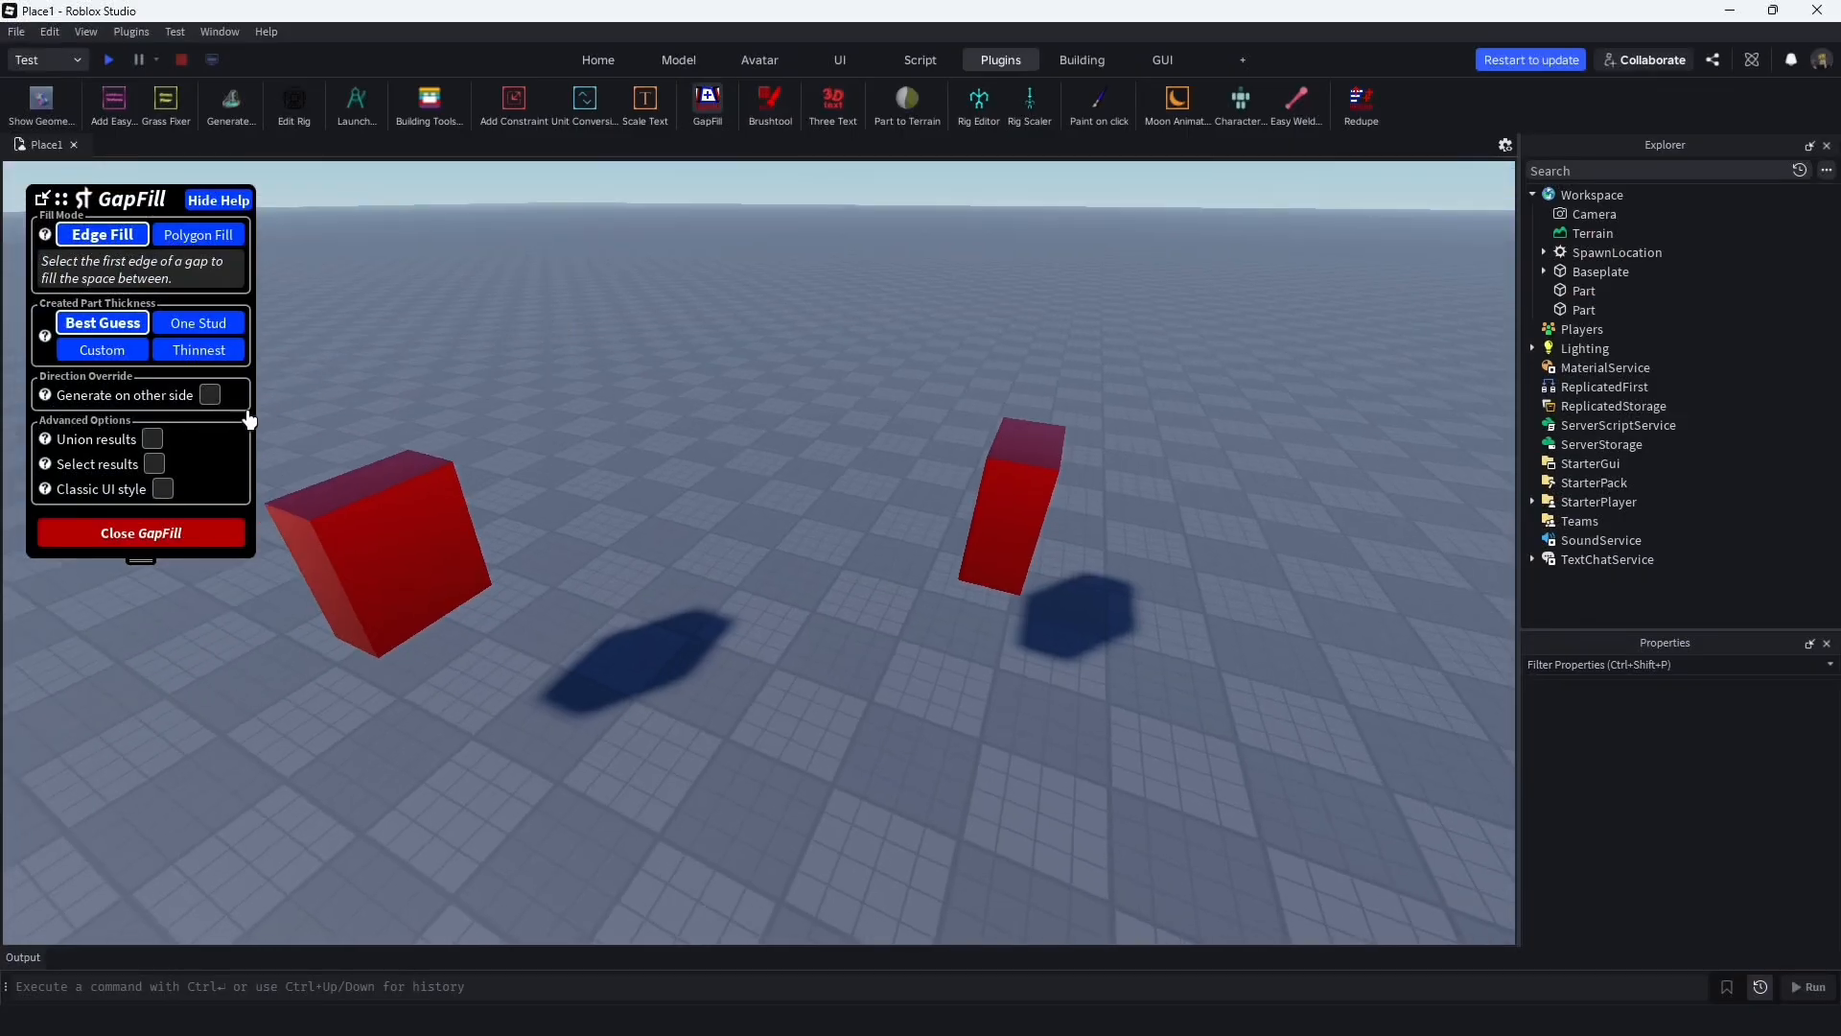
pyautogui.click(331, 567)
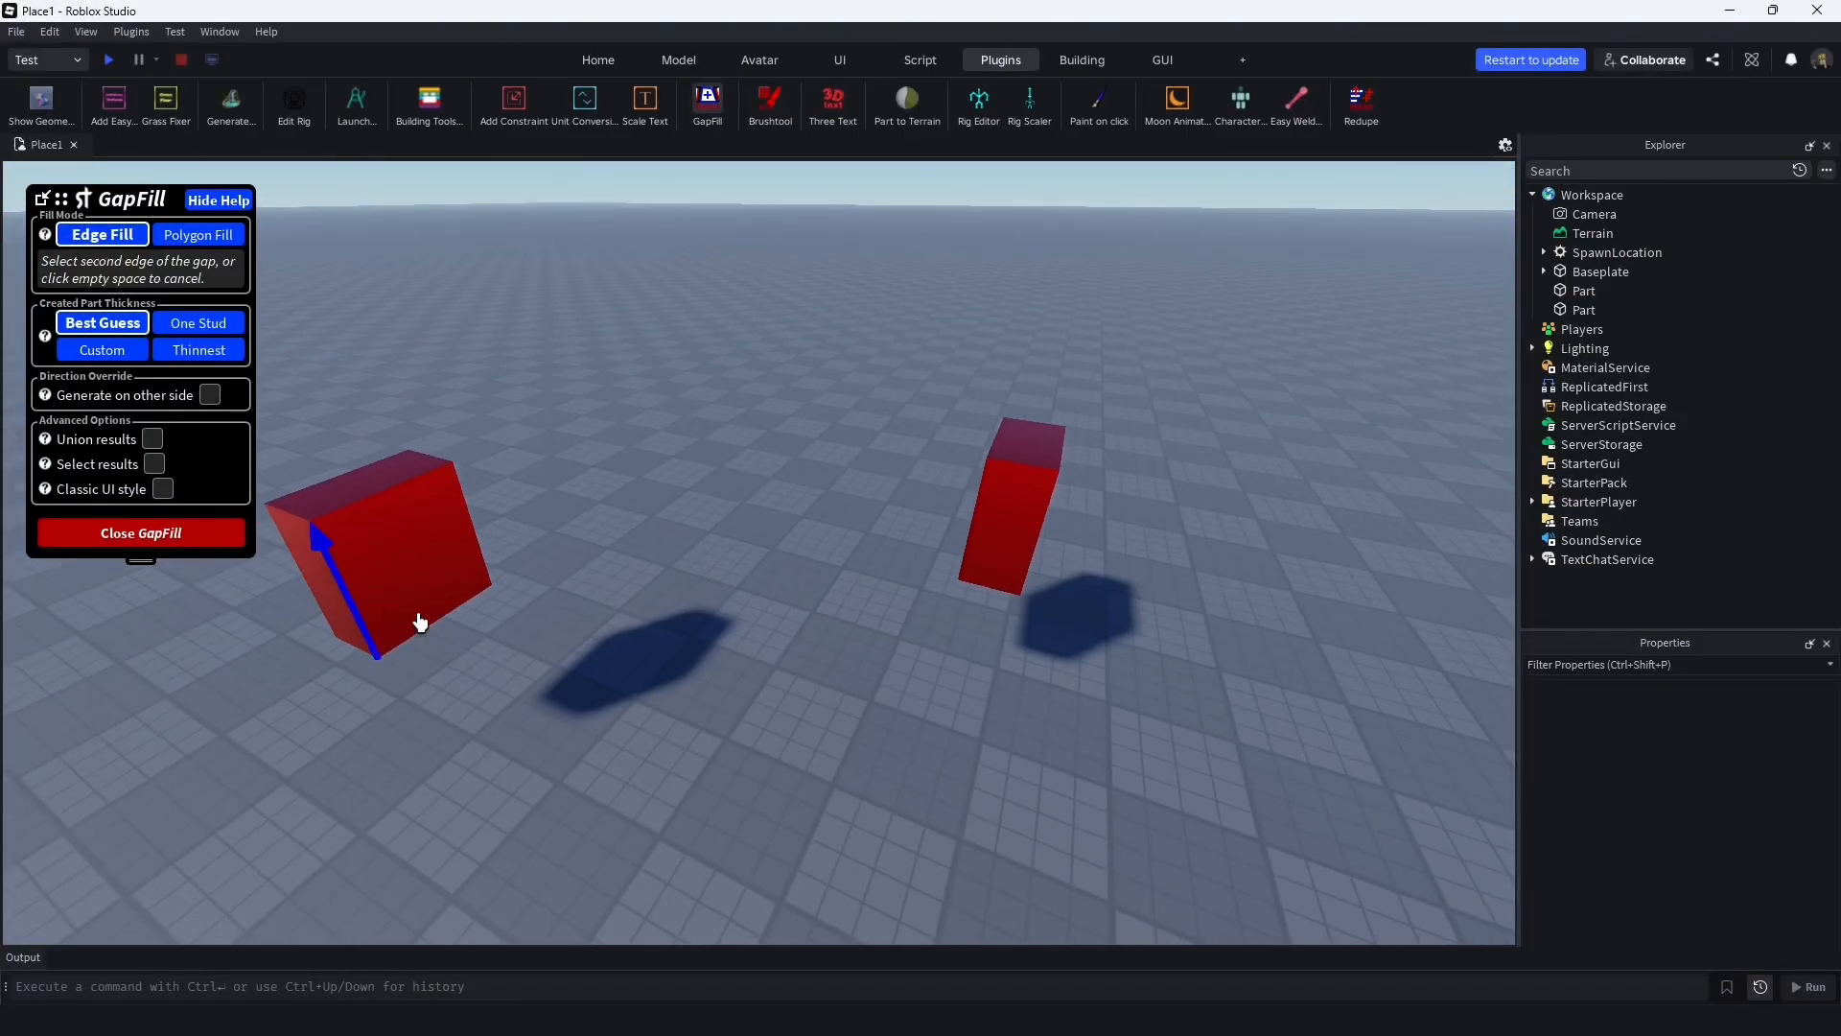
pyautogui.click(1050, 502)
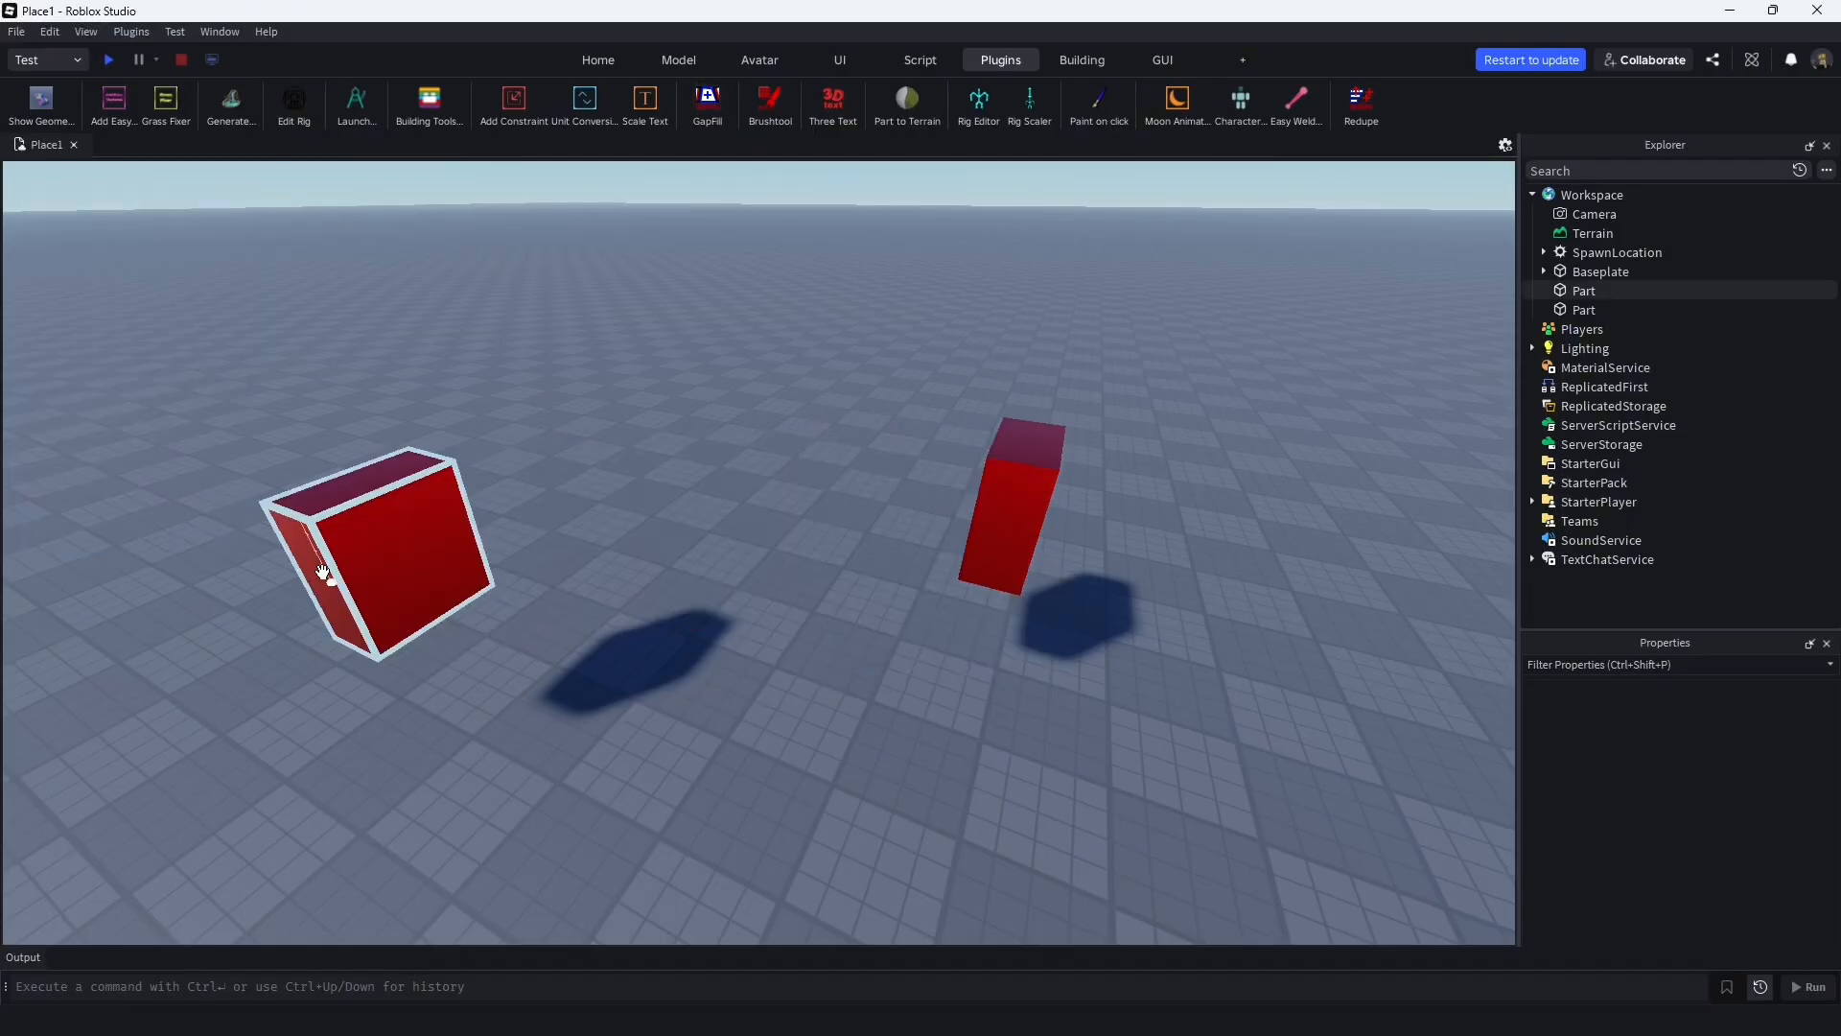
# Stretch a straight row of 19 preview copies out of one red part with the Redupe plugin
pyautogui.click(323, 573)
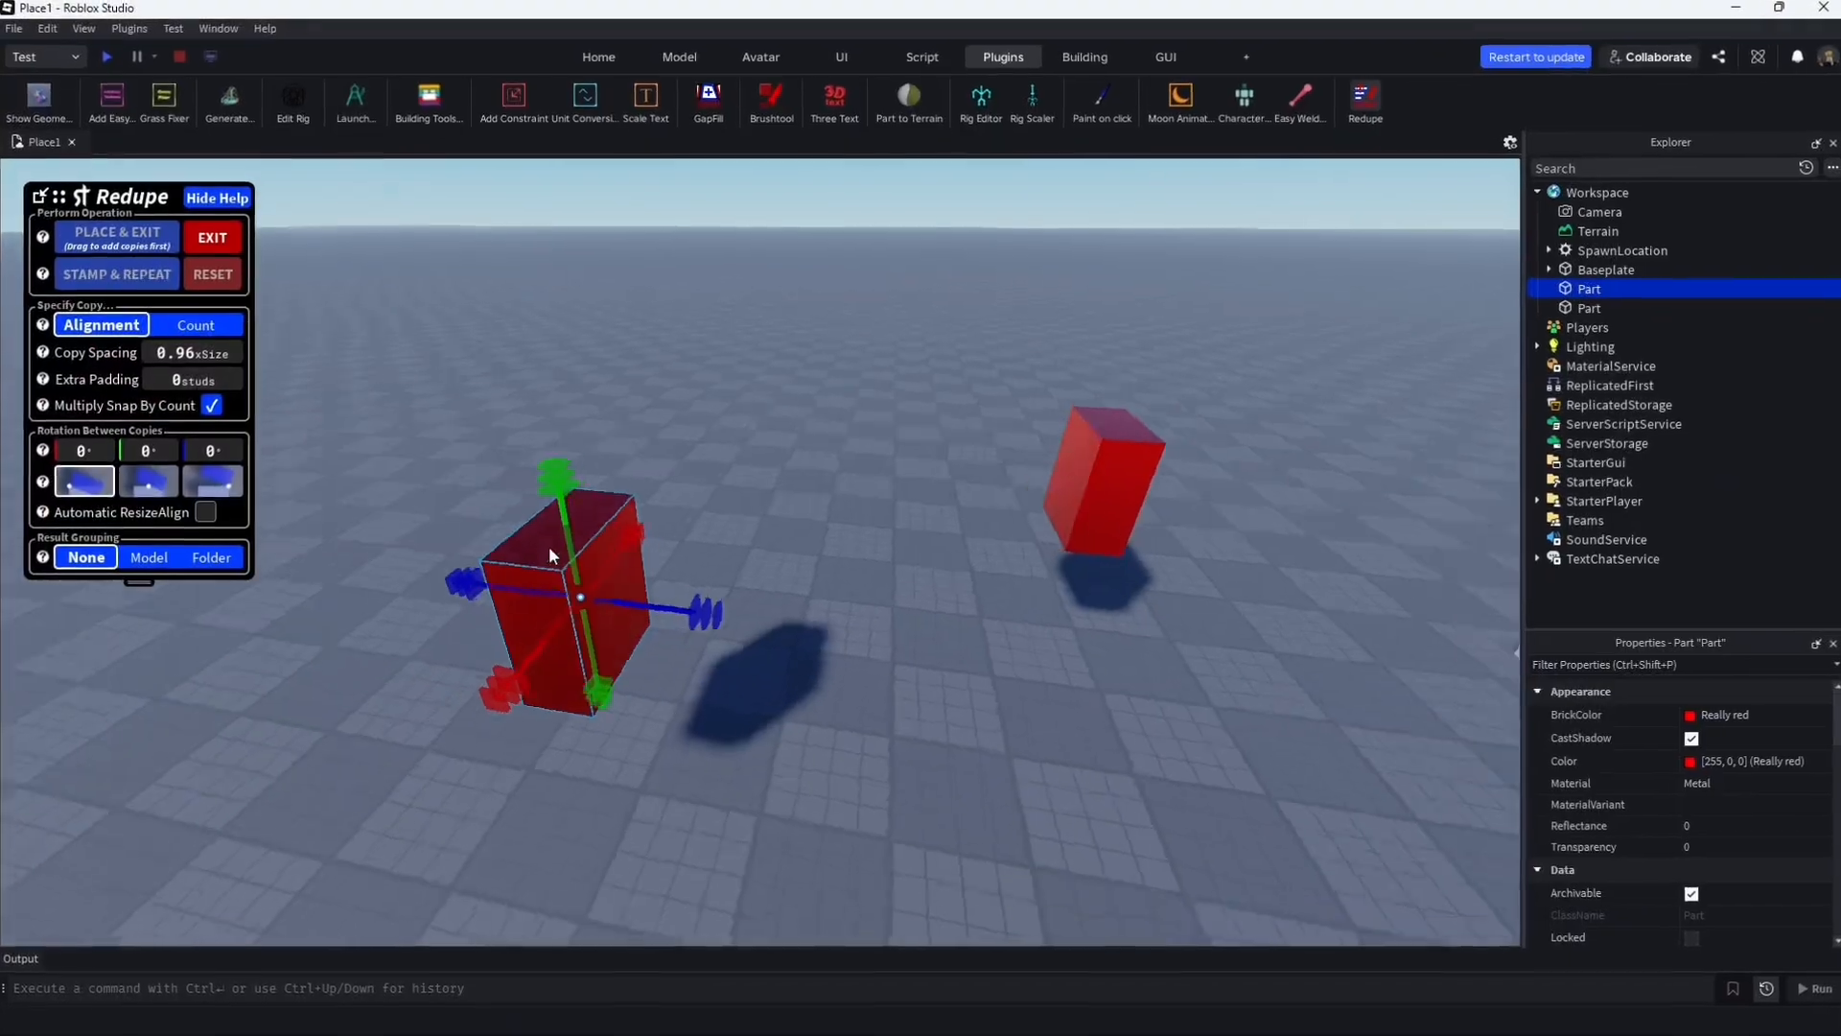
pyautogui.scroll(-1, 554, 545)
pyautogui.moveTo(746, 597); pyautogui.dragTo(1391, 645)
pyautogui.press('s')
pyautogui.press('d')
pyautogui.moveTo(616, 597); pyautogui.dragTo(614, 597, button='right')
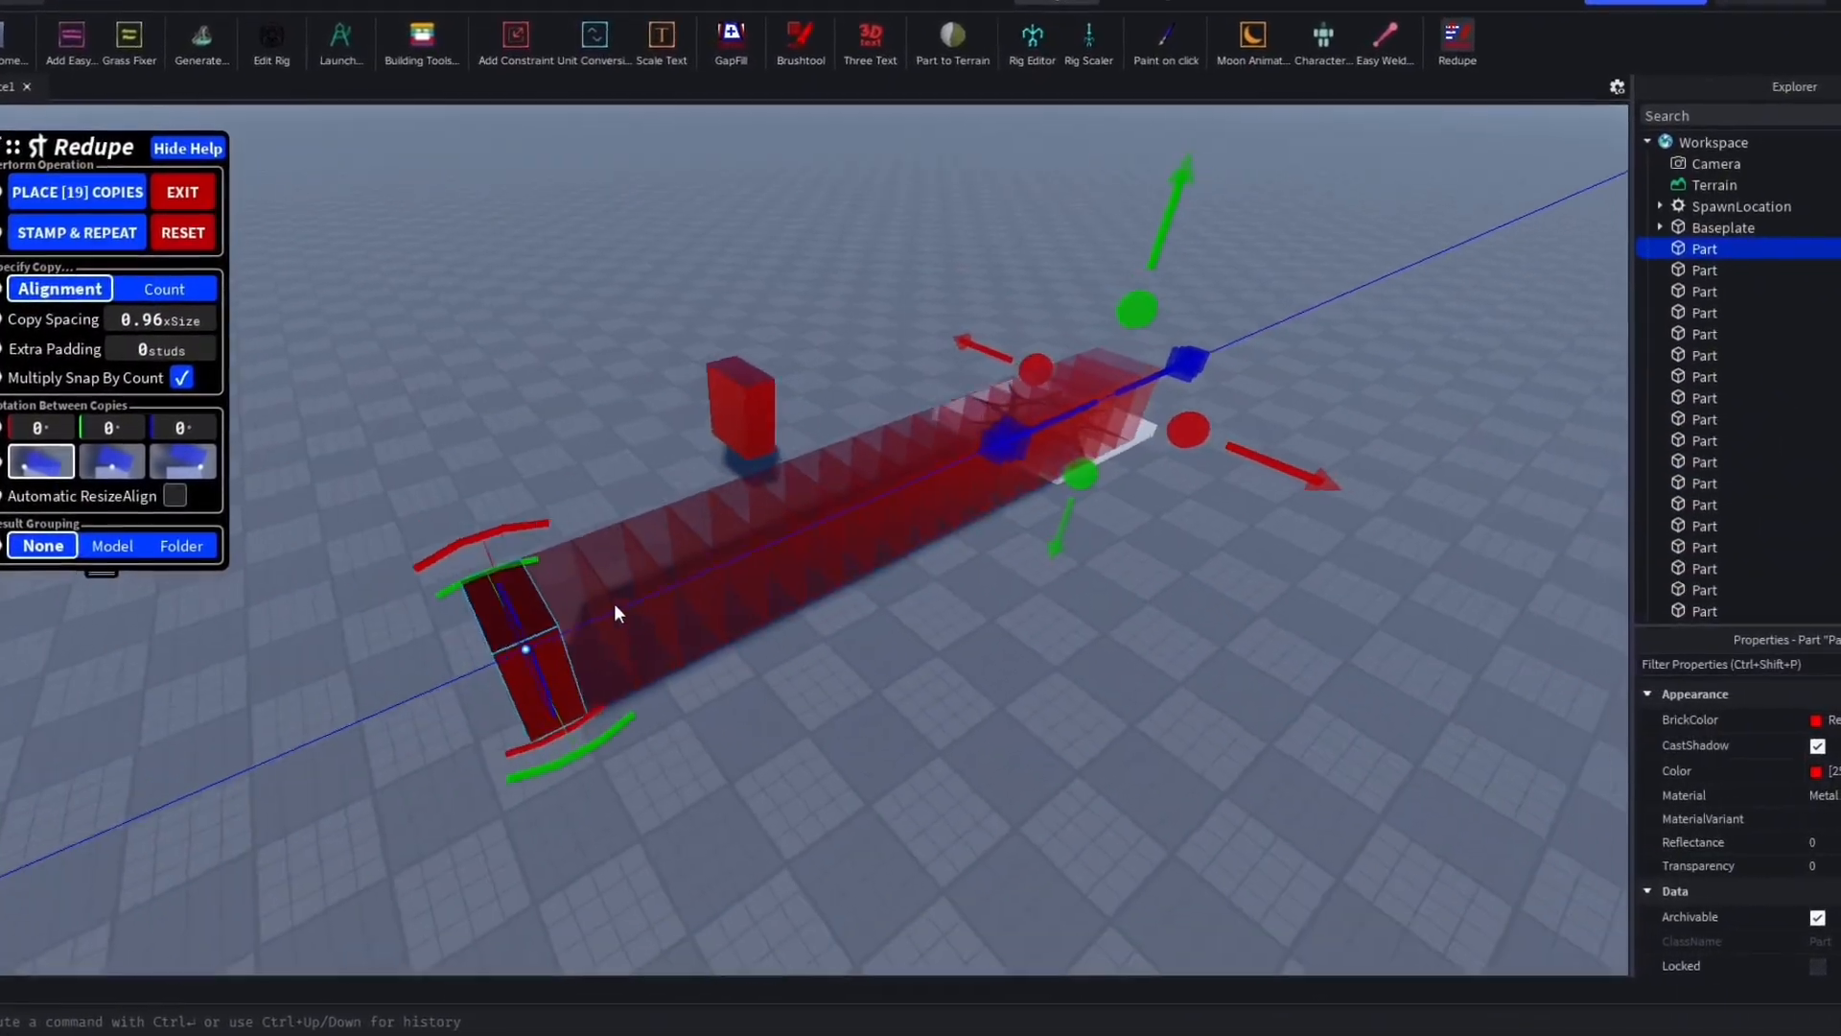
# Bend the row of copies into a curve of about -4.1° on the green axis between copies, and exit Redupe without placing them
pyautogui.moveTo(617, 767); pyautogui.dragTo(616, 796)
pyautogui.press('a')
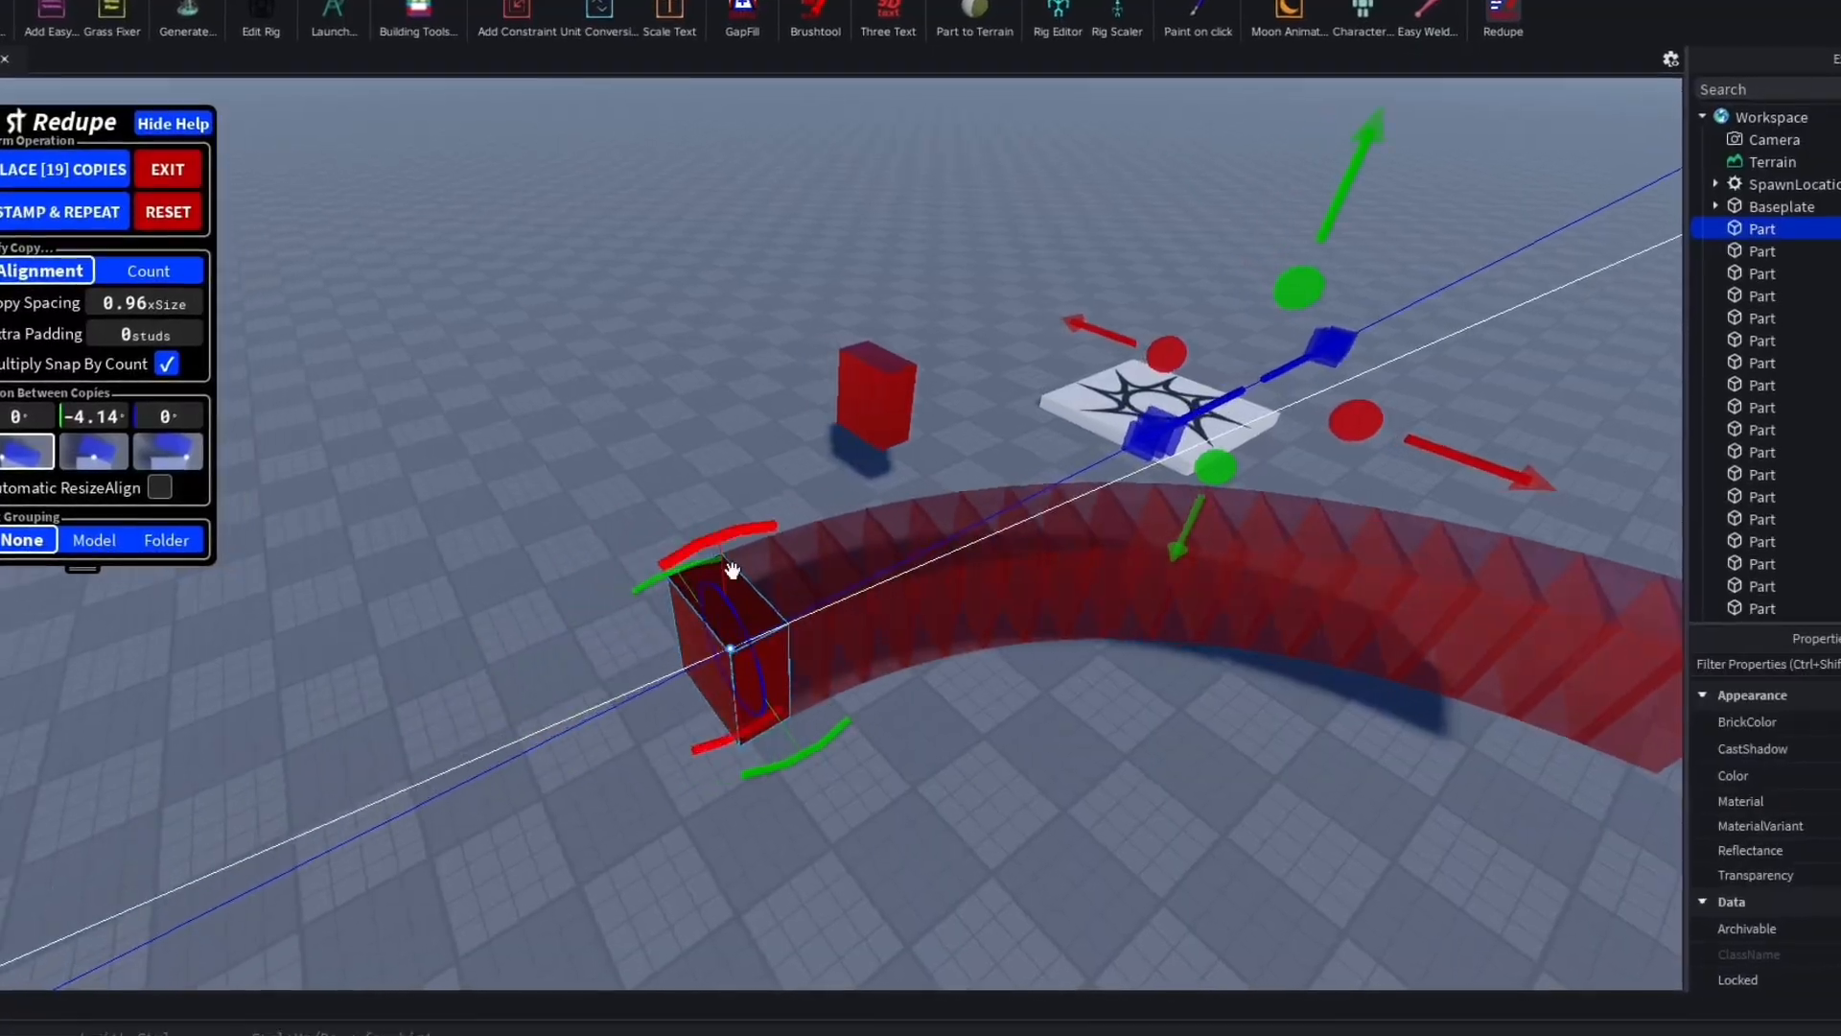
pyautogui.moveTo(744, 539); pyautogui.dragTo(718, 552)
pyautogui.moveTo(721, 551); pyautogui.dragTo(723, 547, button='right')
pyautogui.press('a')
pyautogui.press('s')
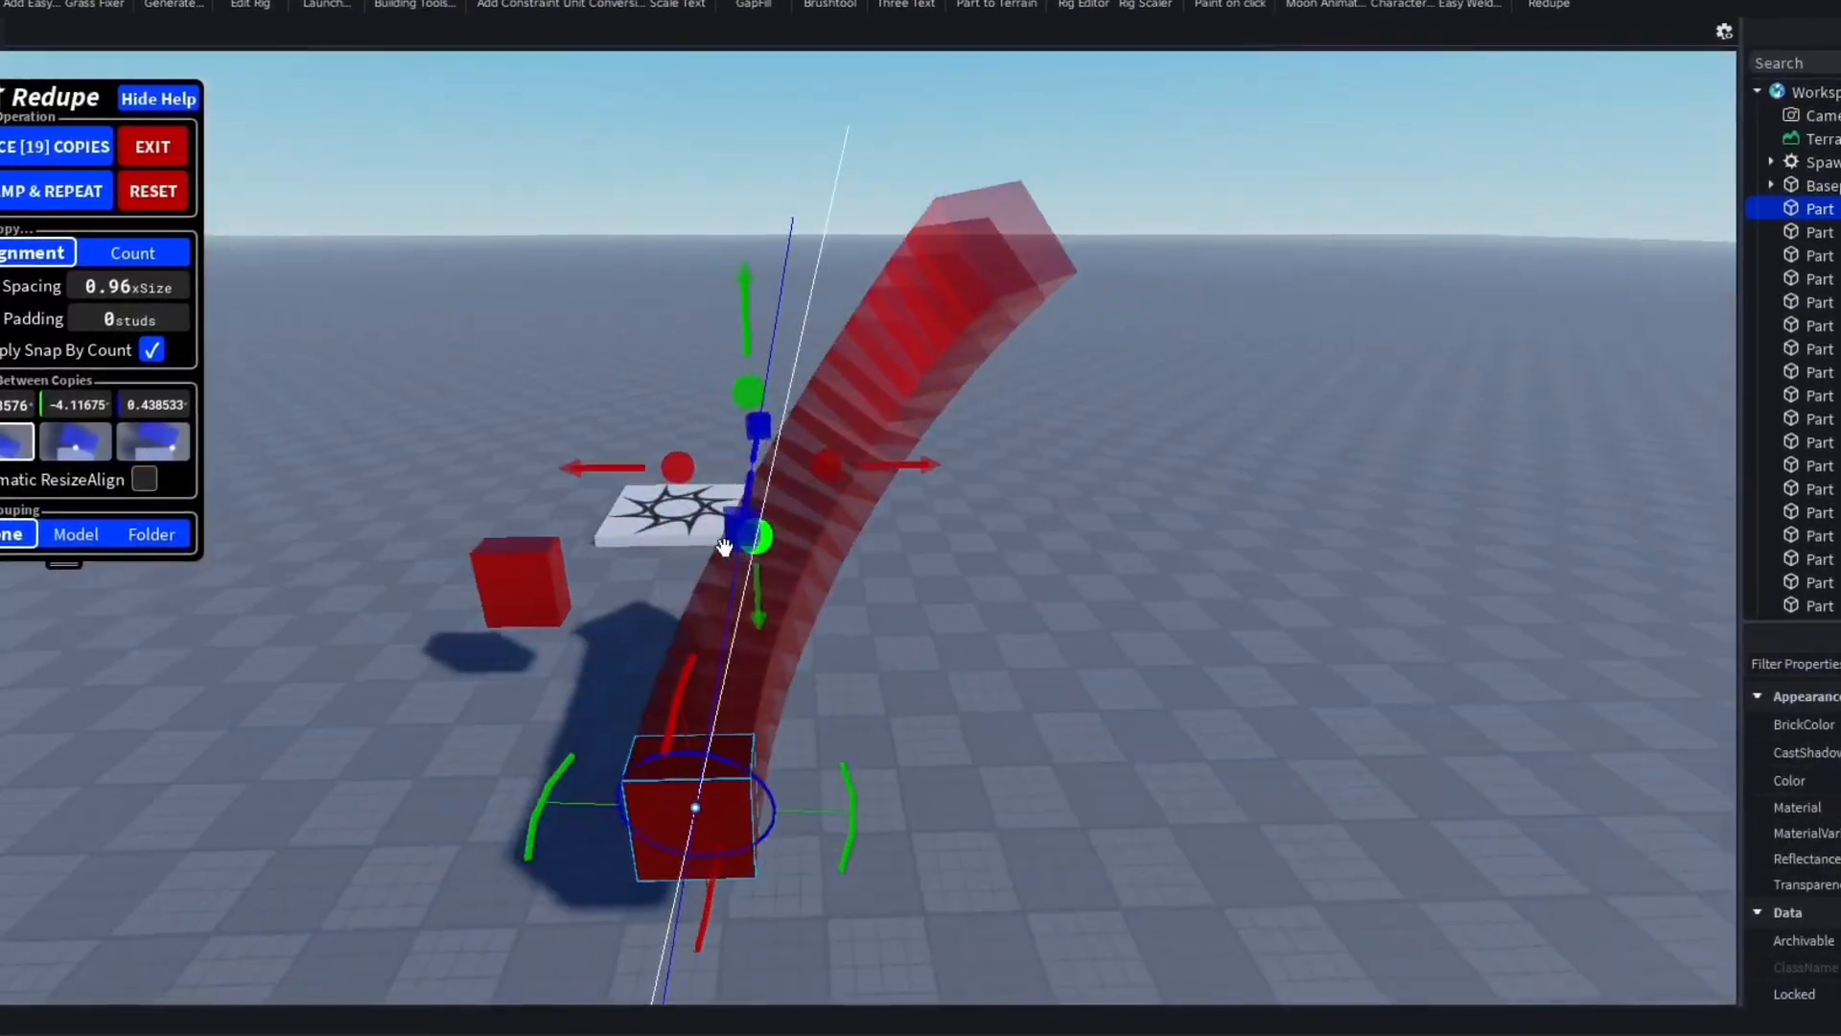
pyautogui.press('a')
pyautogui.press('d')
pyautogui.press('d')
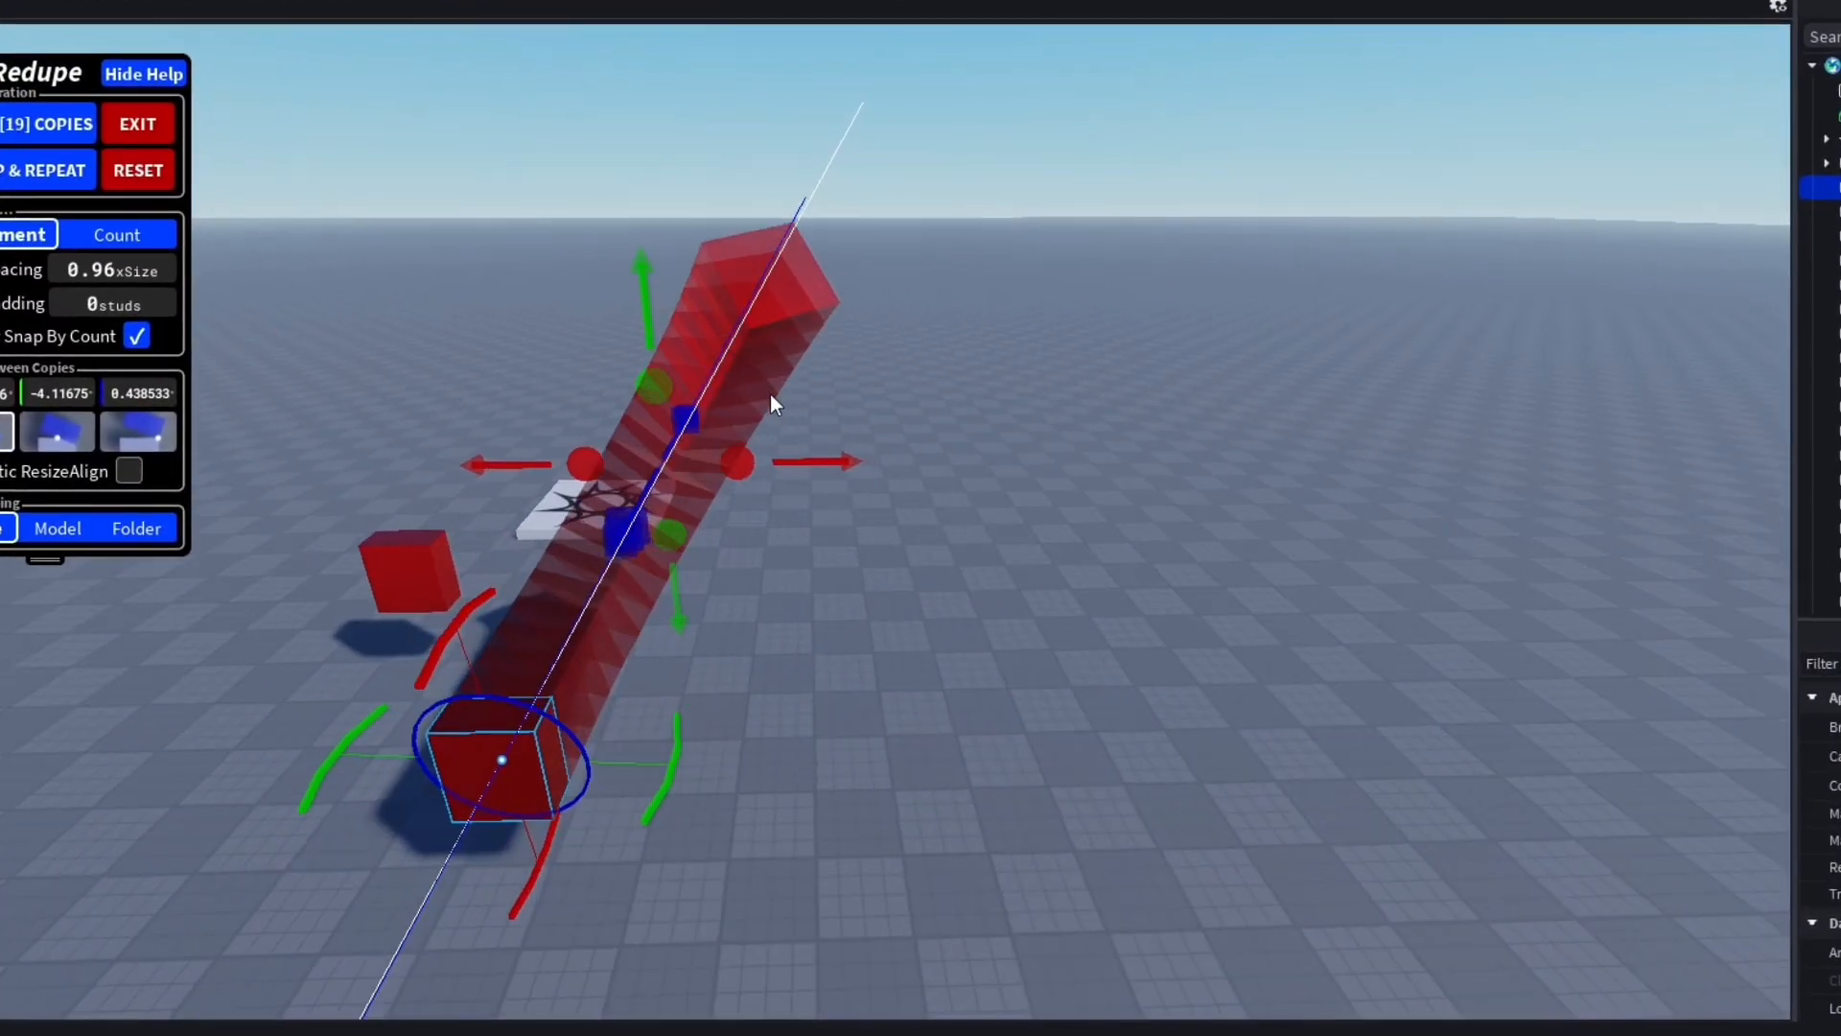
pyautogui.press('w')
pyautogui.click(138, 120)
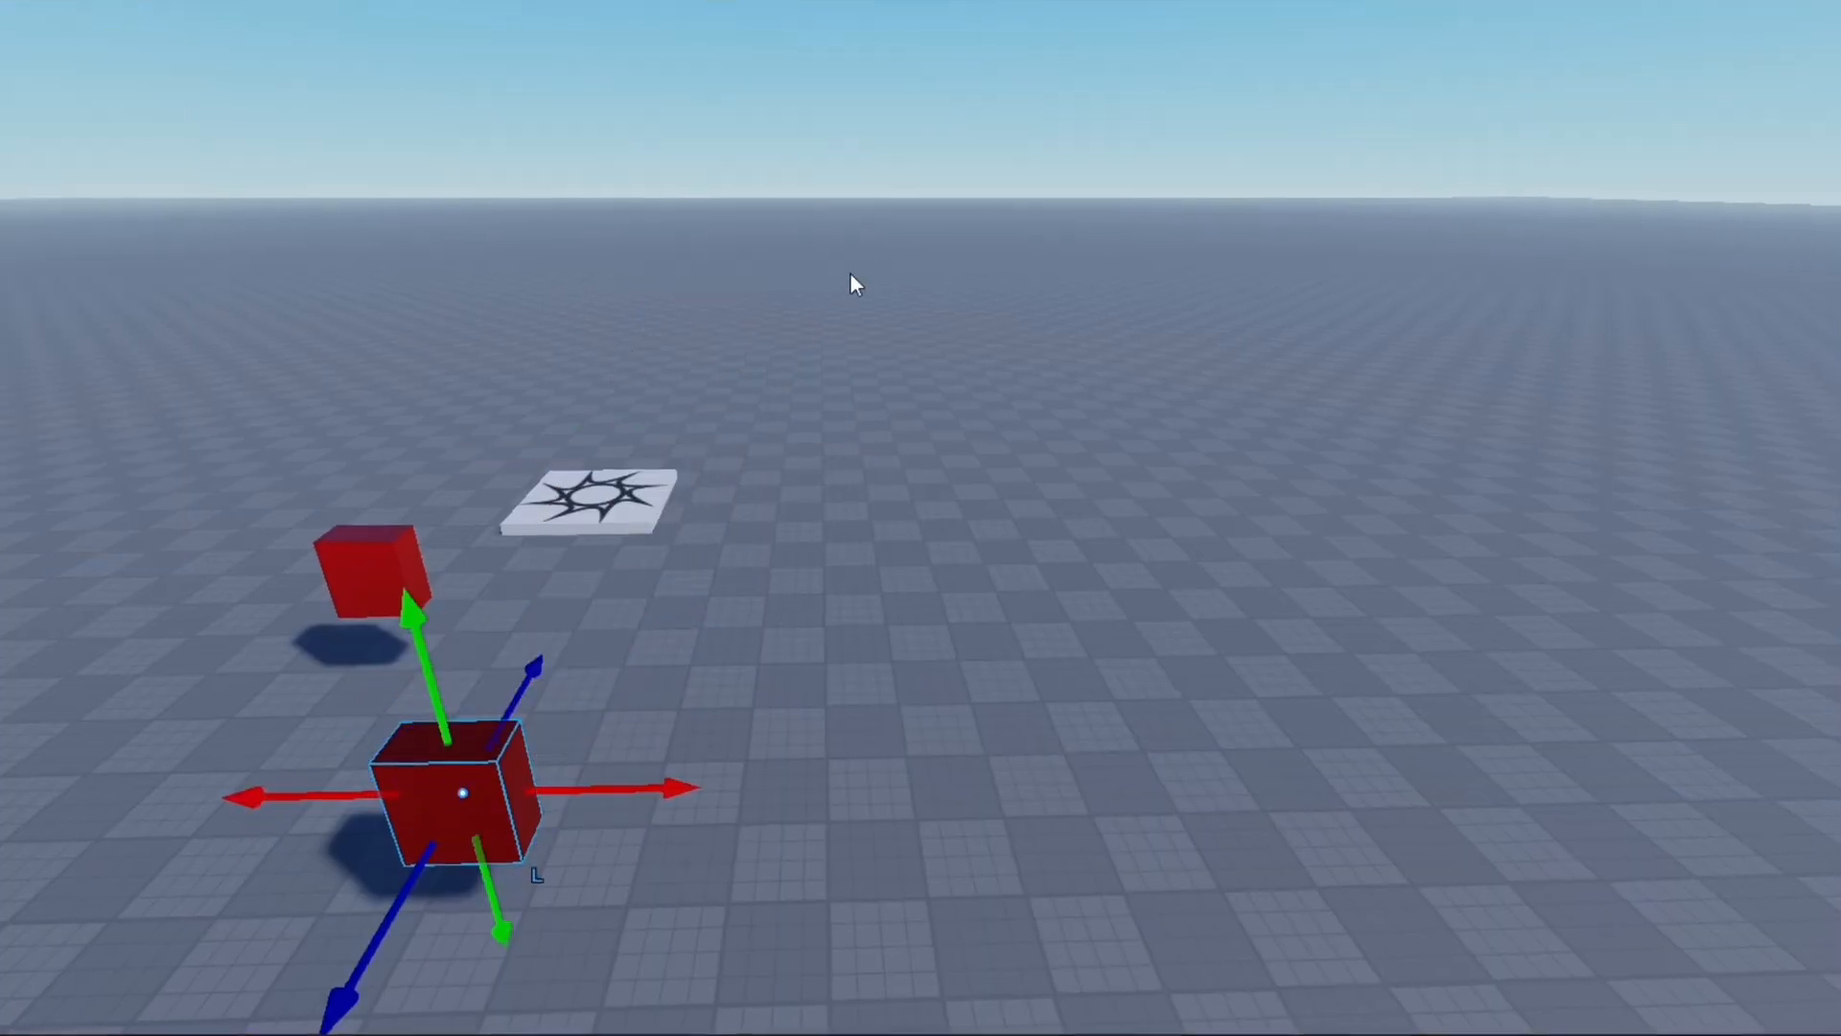
# Reopen the Toolbox and browse the Creator Store's categories to All Plugins
pyautogui.click(963, 254)
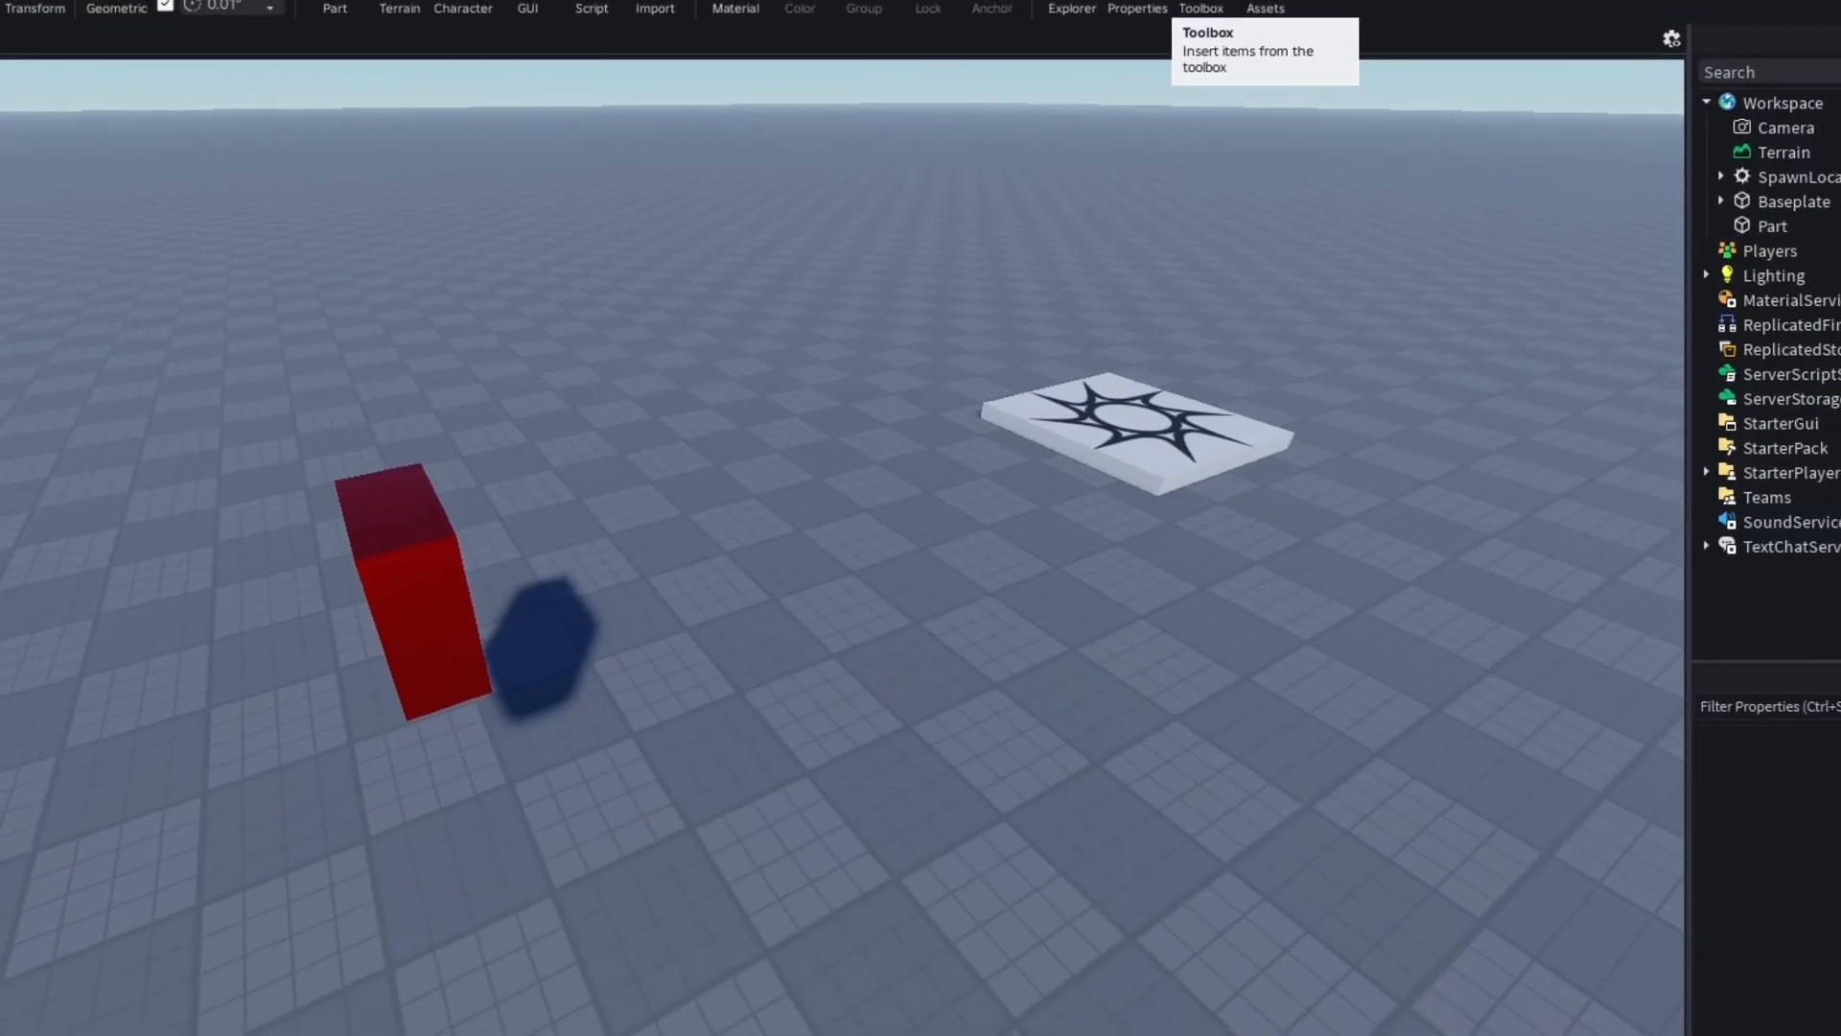
pyautogui.click(1200, 7)
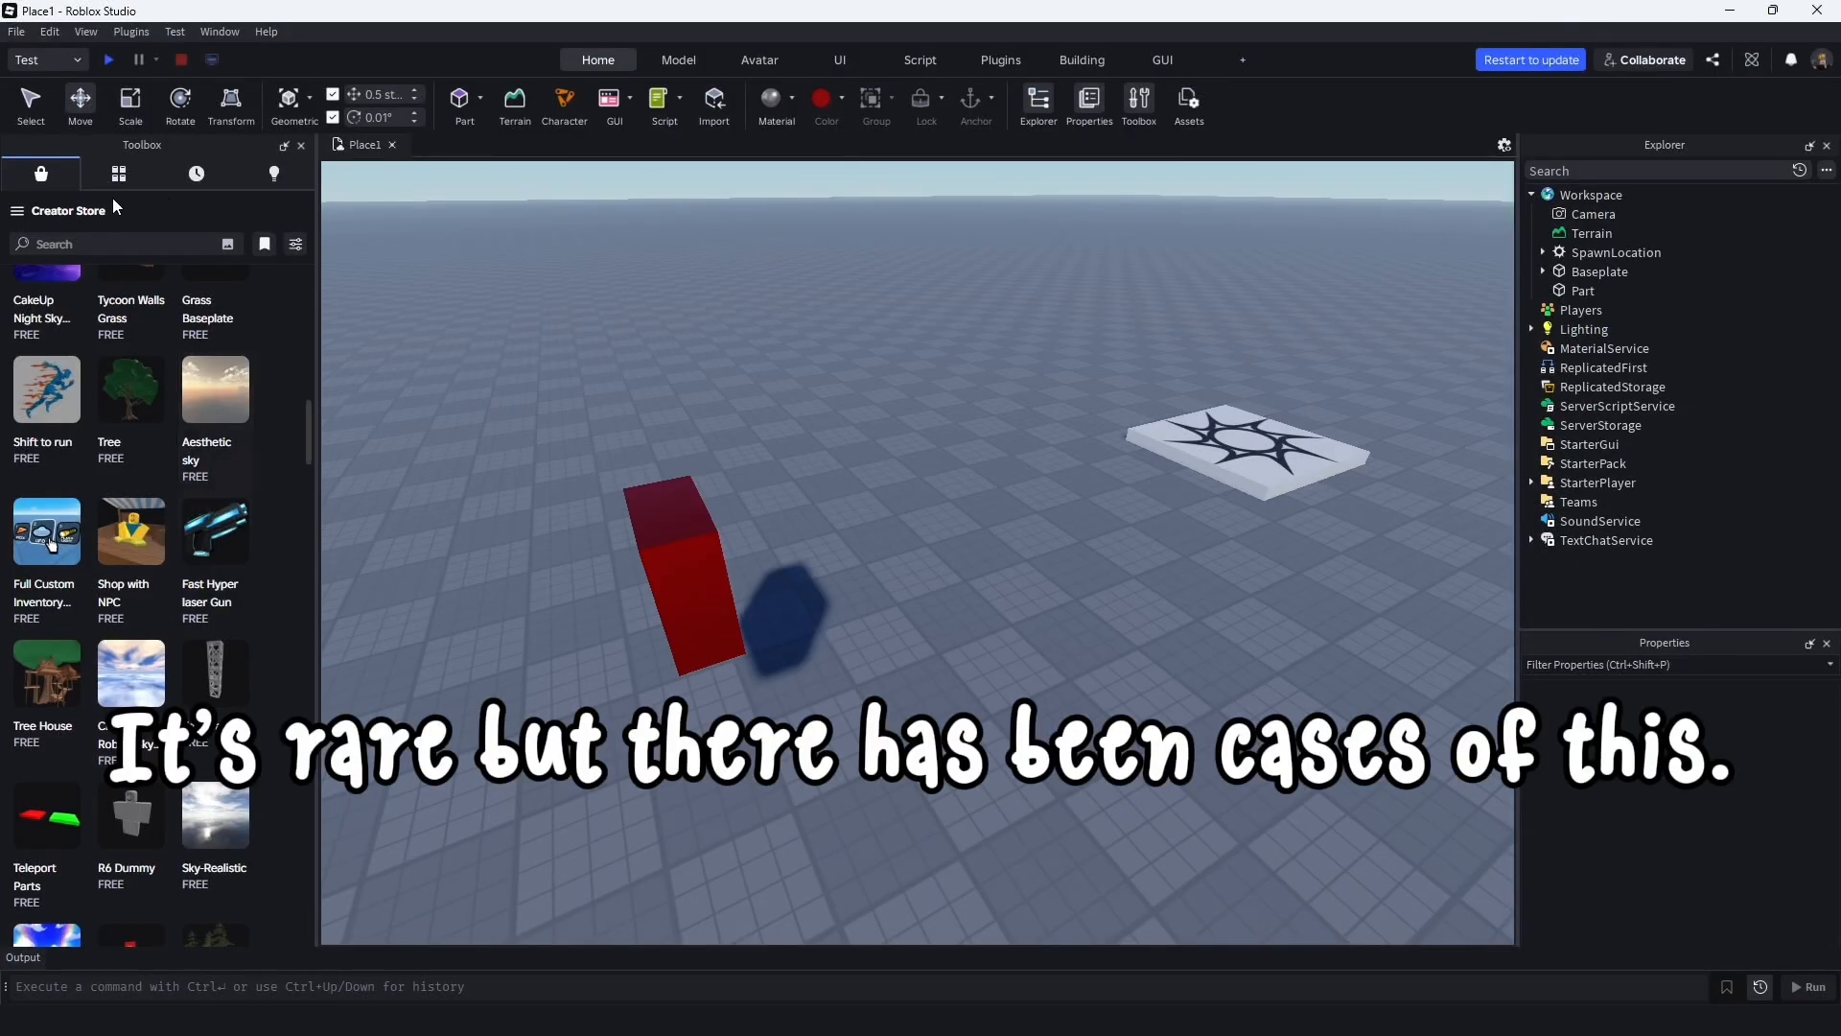
pyautogui.click(29, 212)
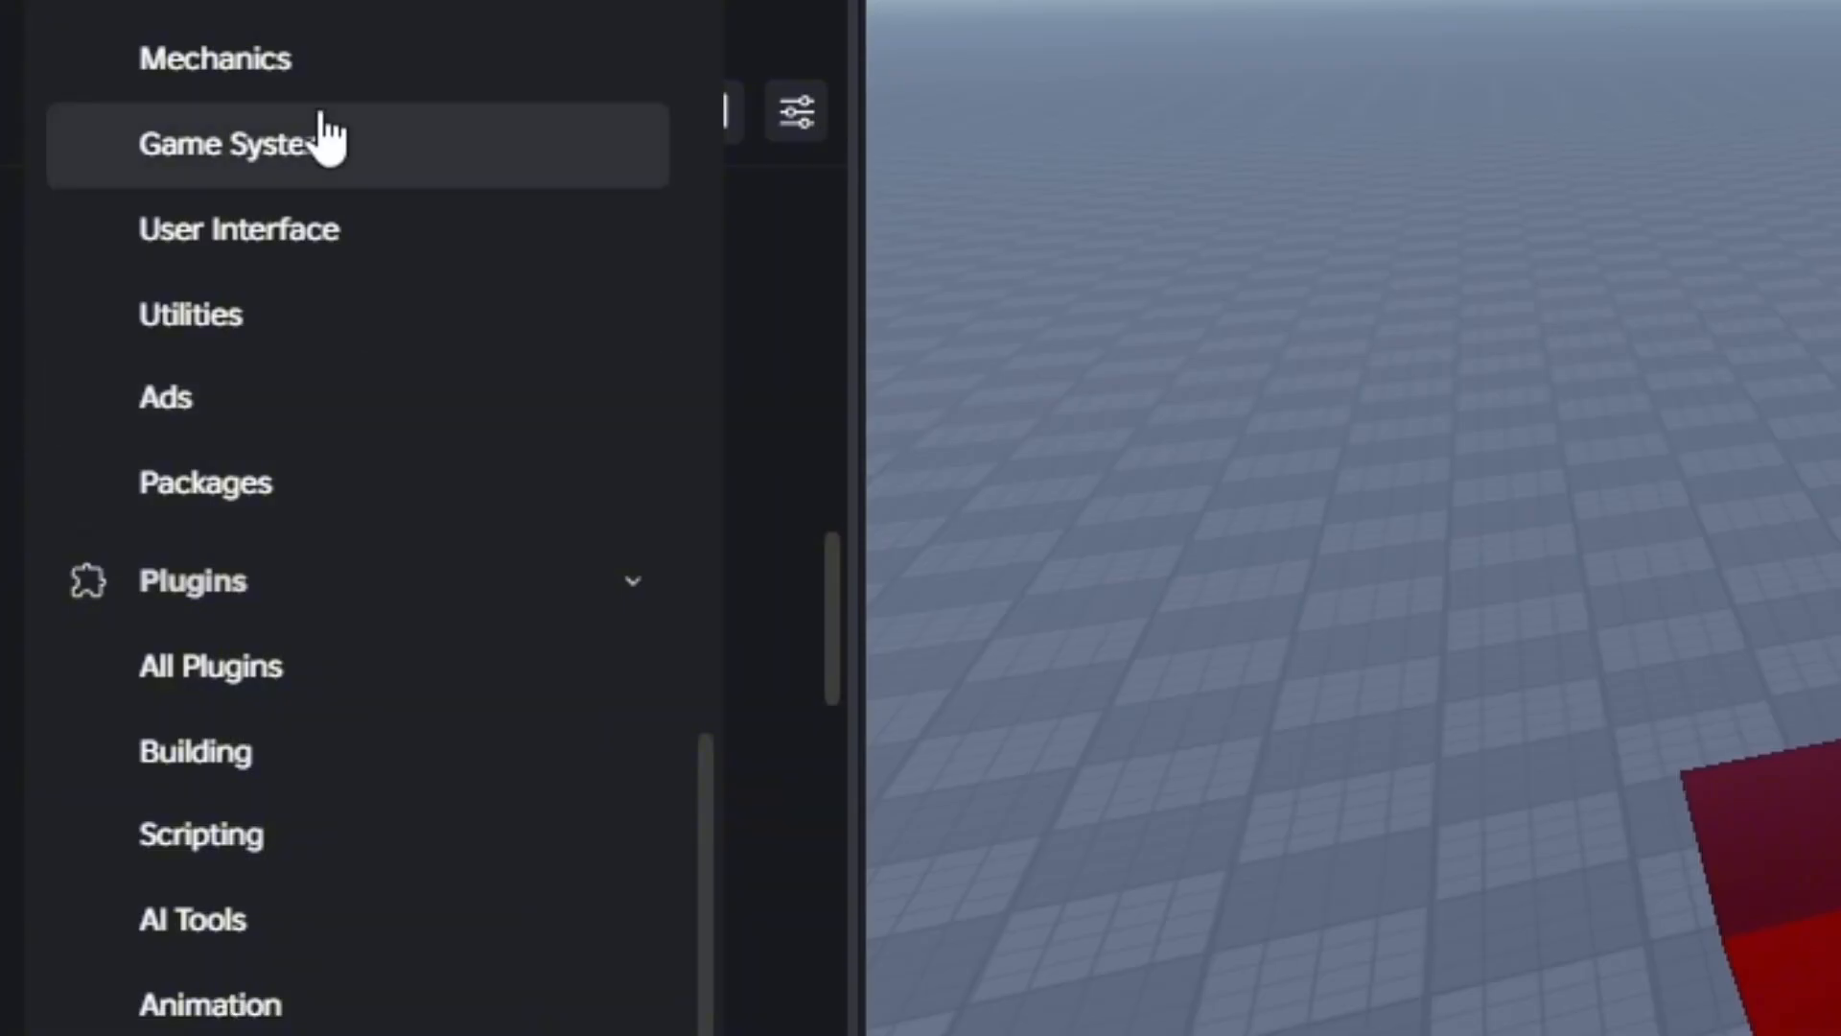
pyautogui.scroll(-2, 102, 264)
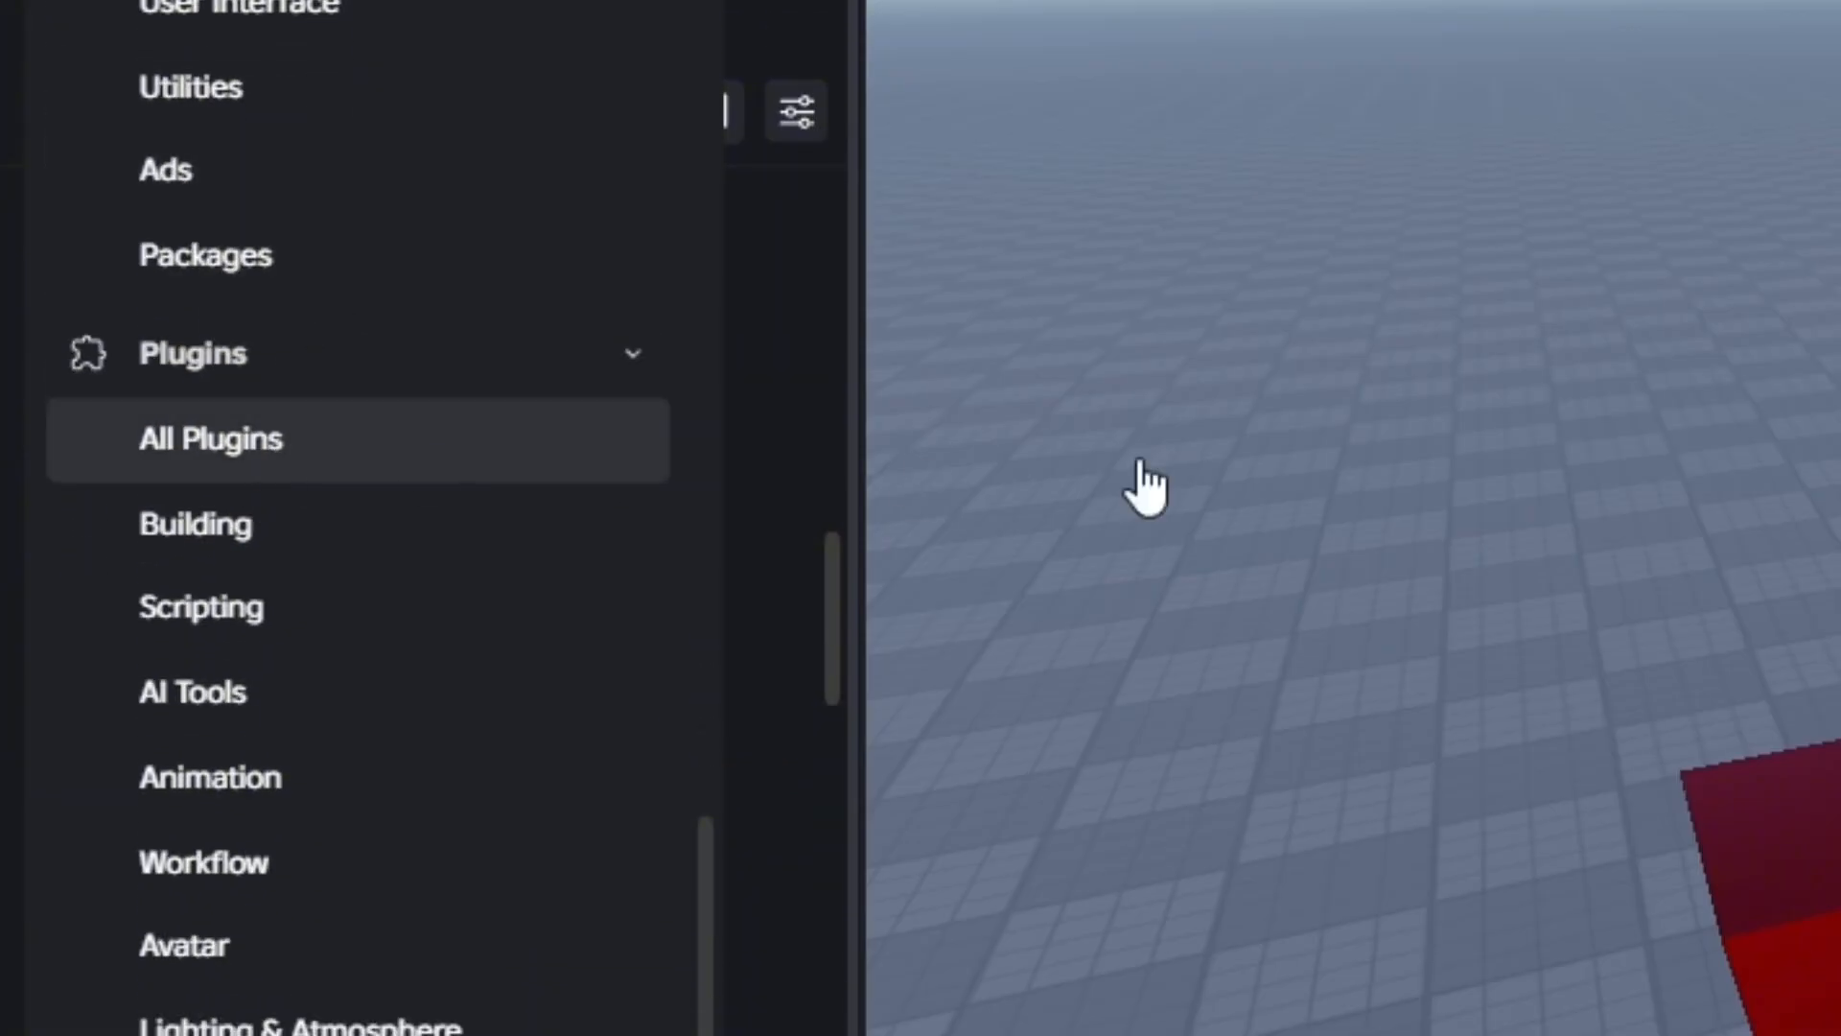
pyautogui.click(211, 439)
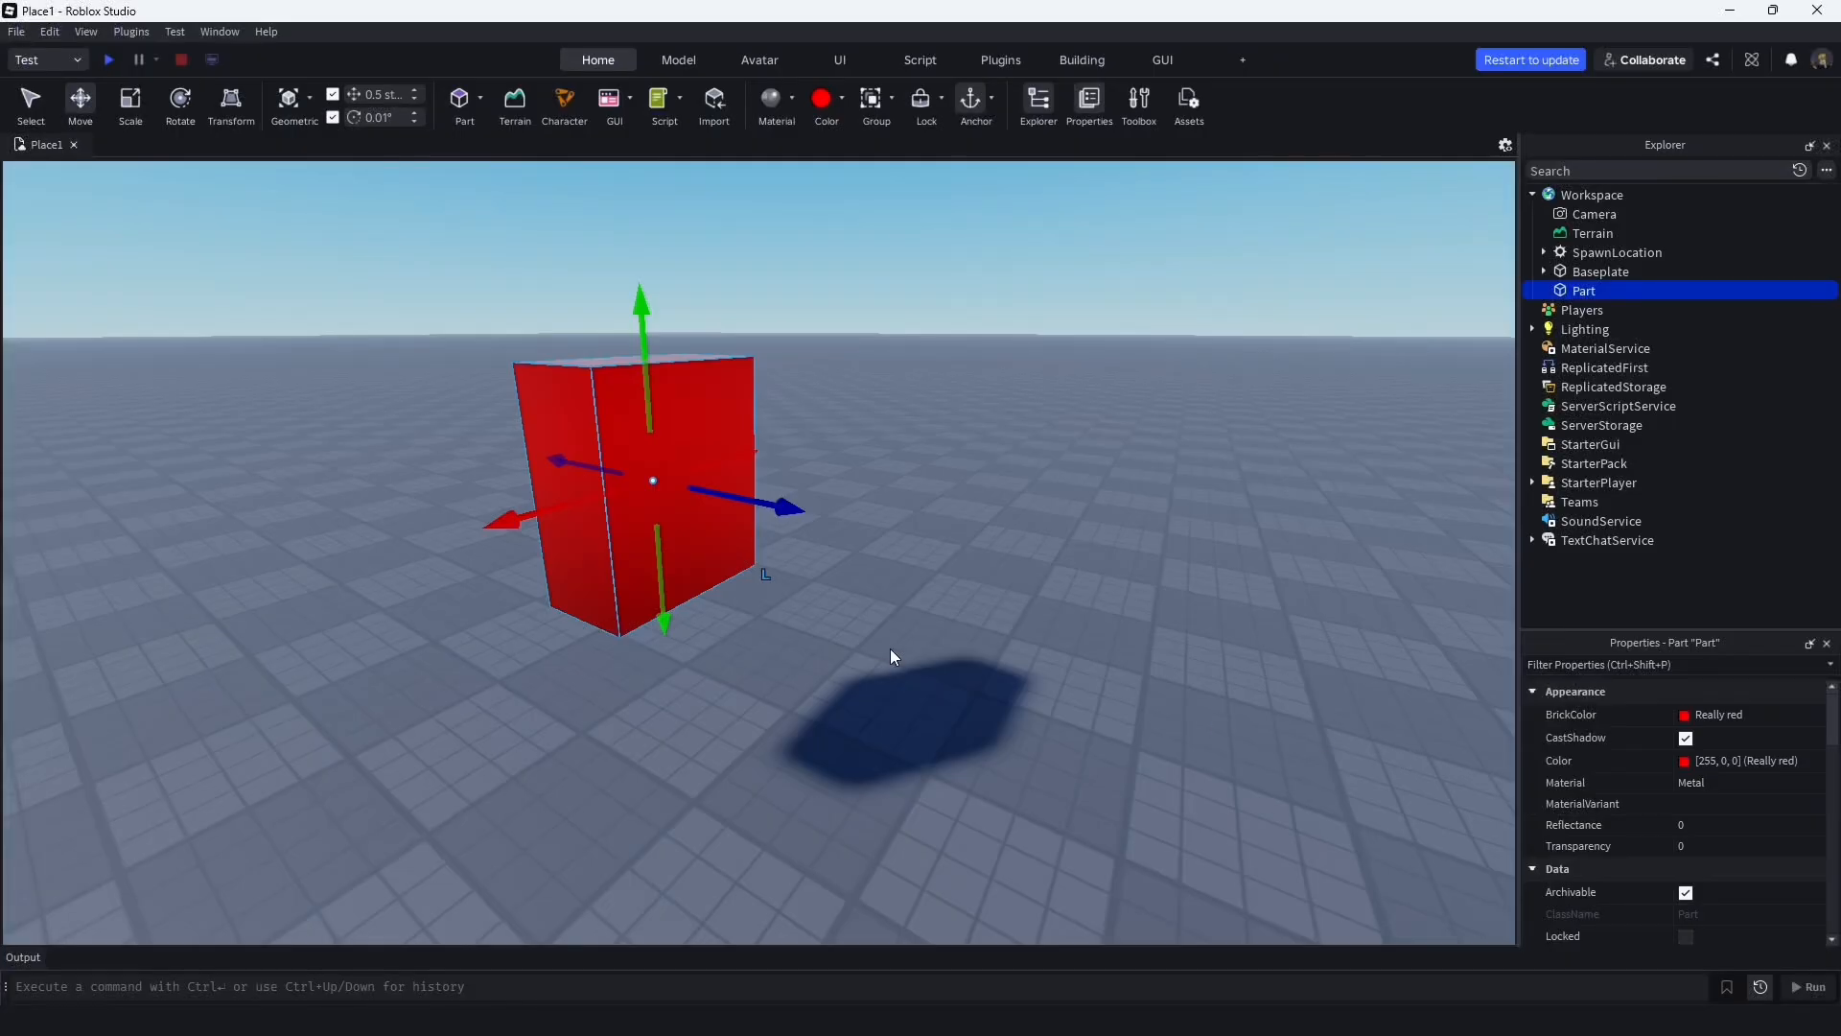
# Select the red part and look through its properties from Appearance down to Collision and Part
pyautogui.click(888, 646)
pyautogui.click(715, 492)
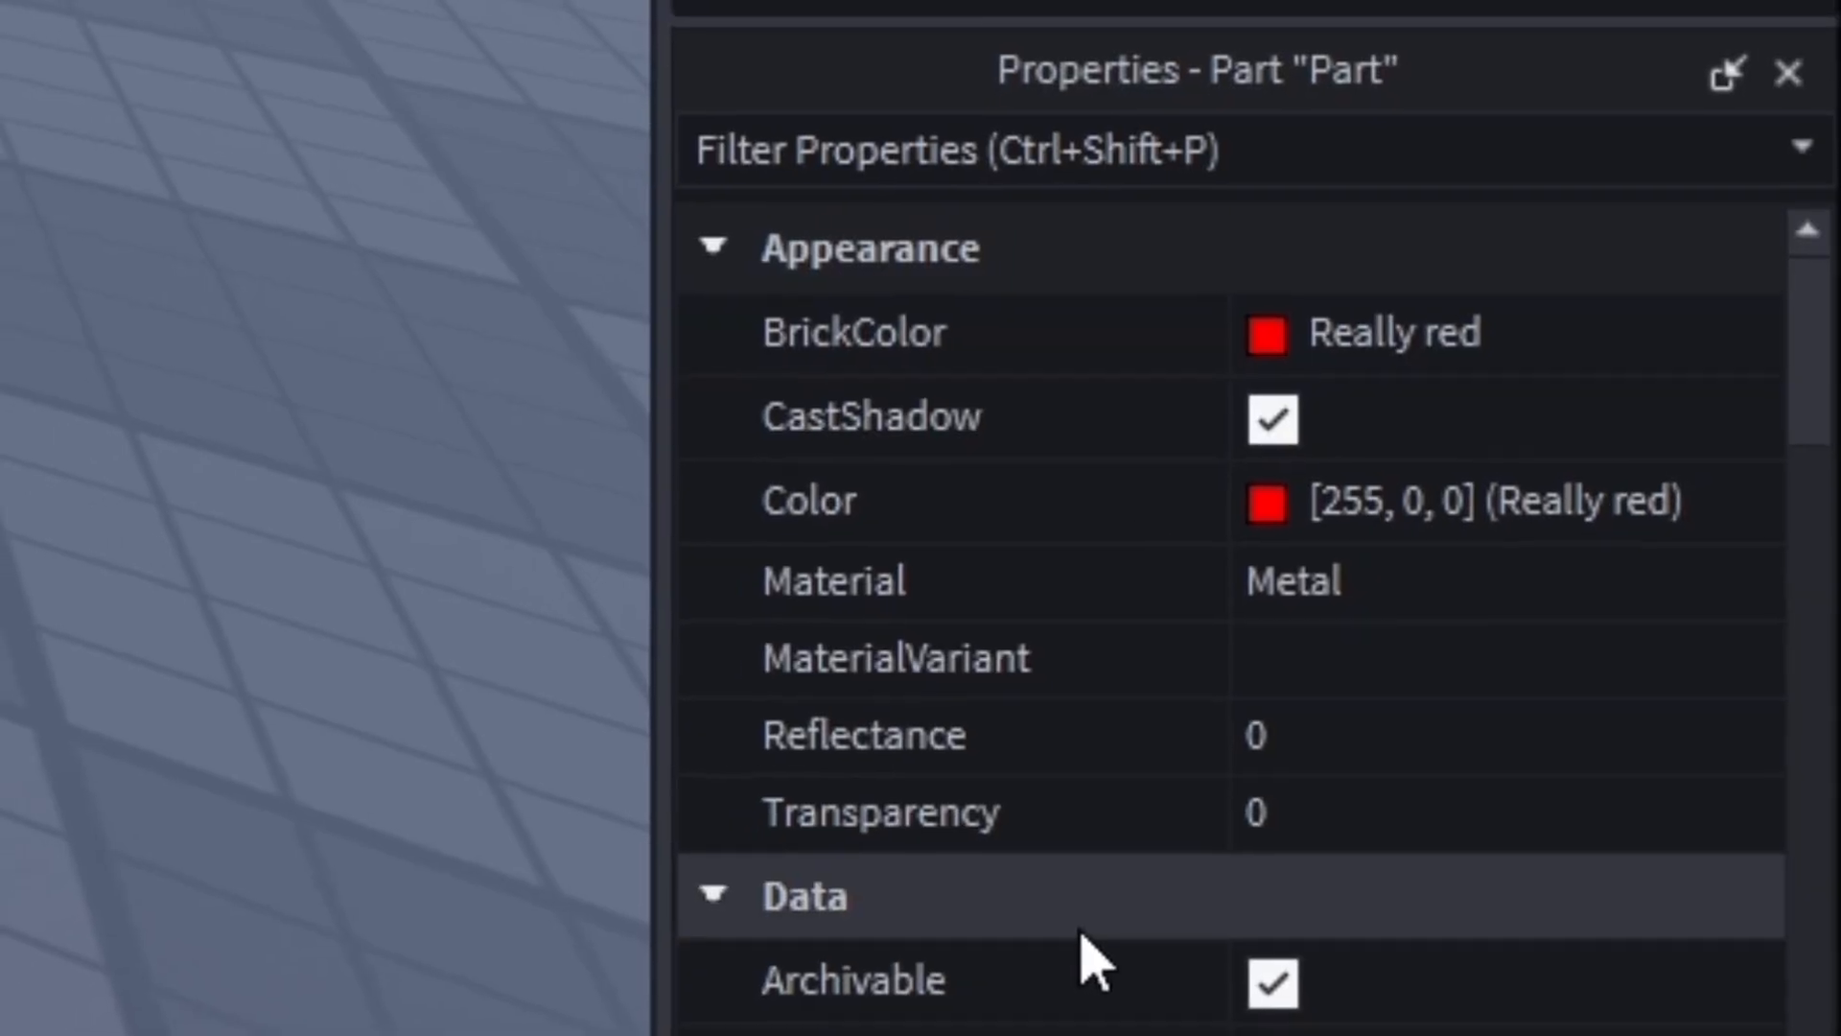
pyautogui.scroll(-10, 1093, 964)
pyautogui.scroll(1, 1151, 834)
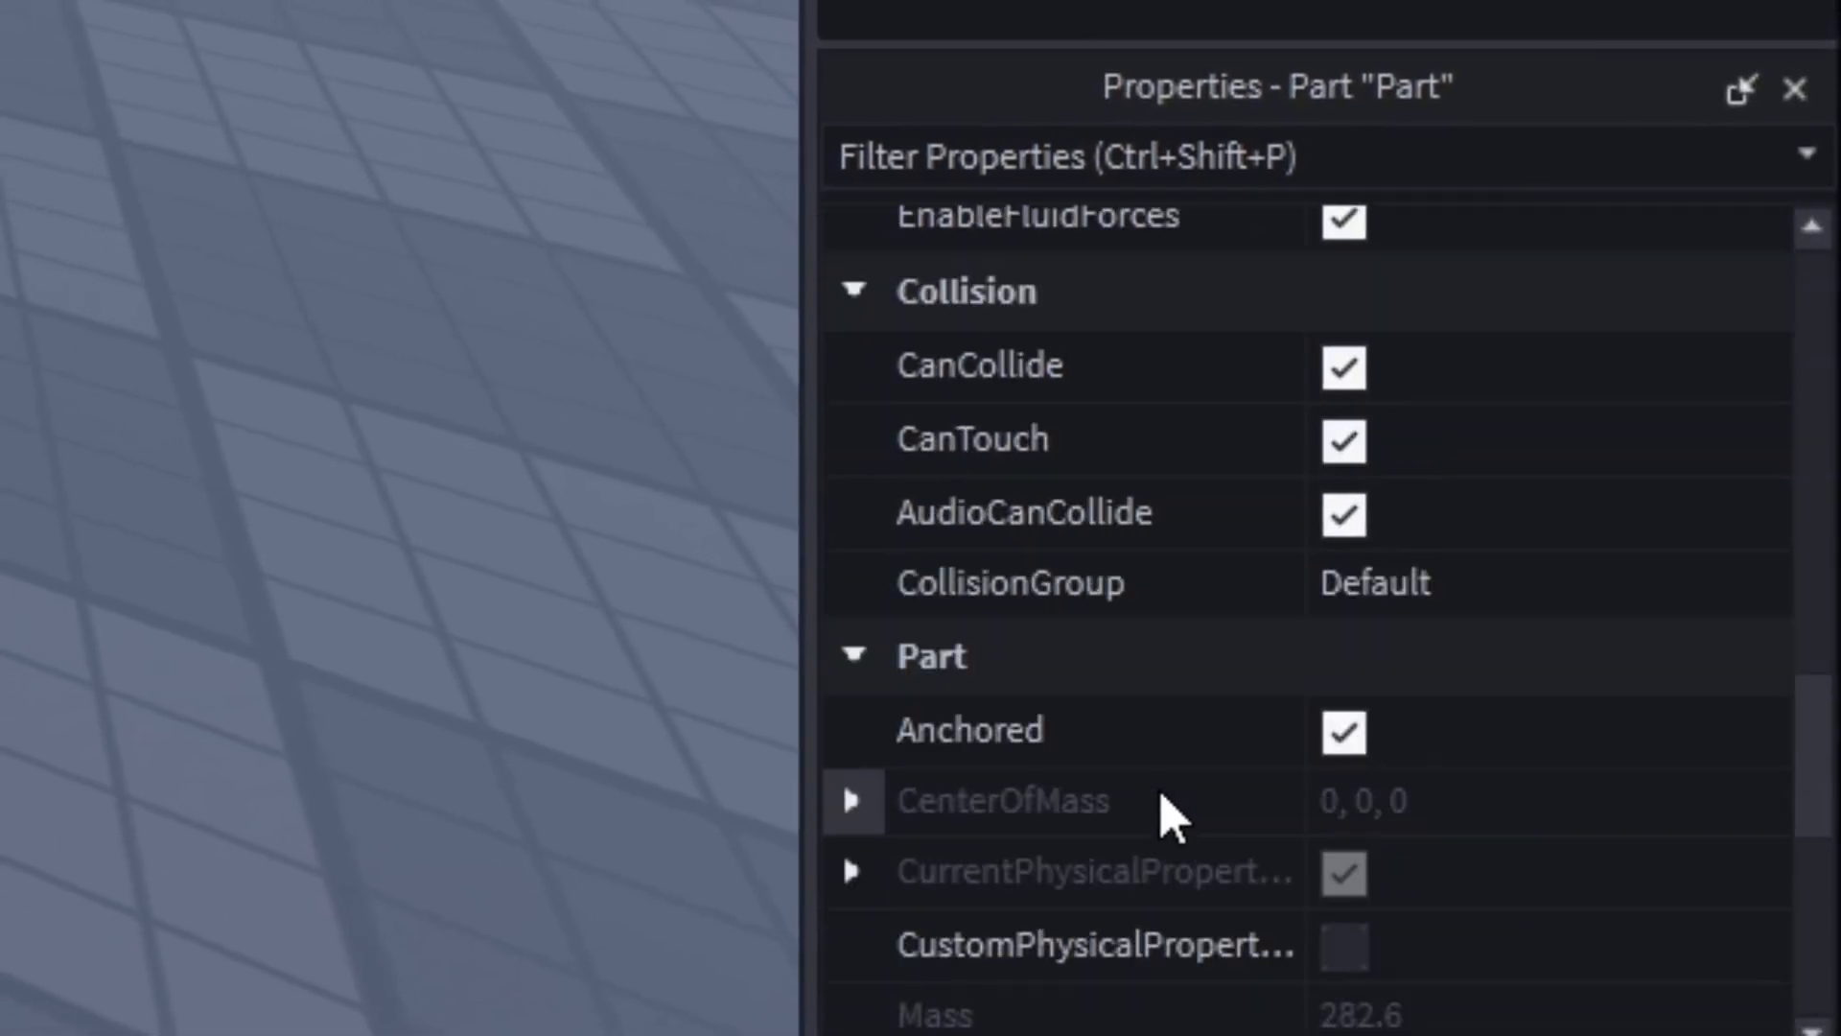
pyautogui.scroll(10, 1162, 796)
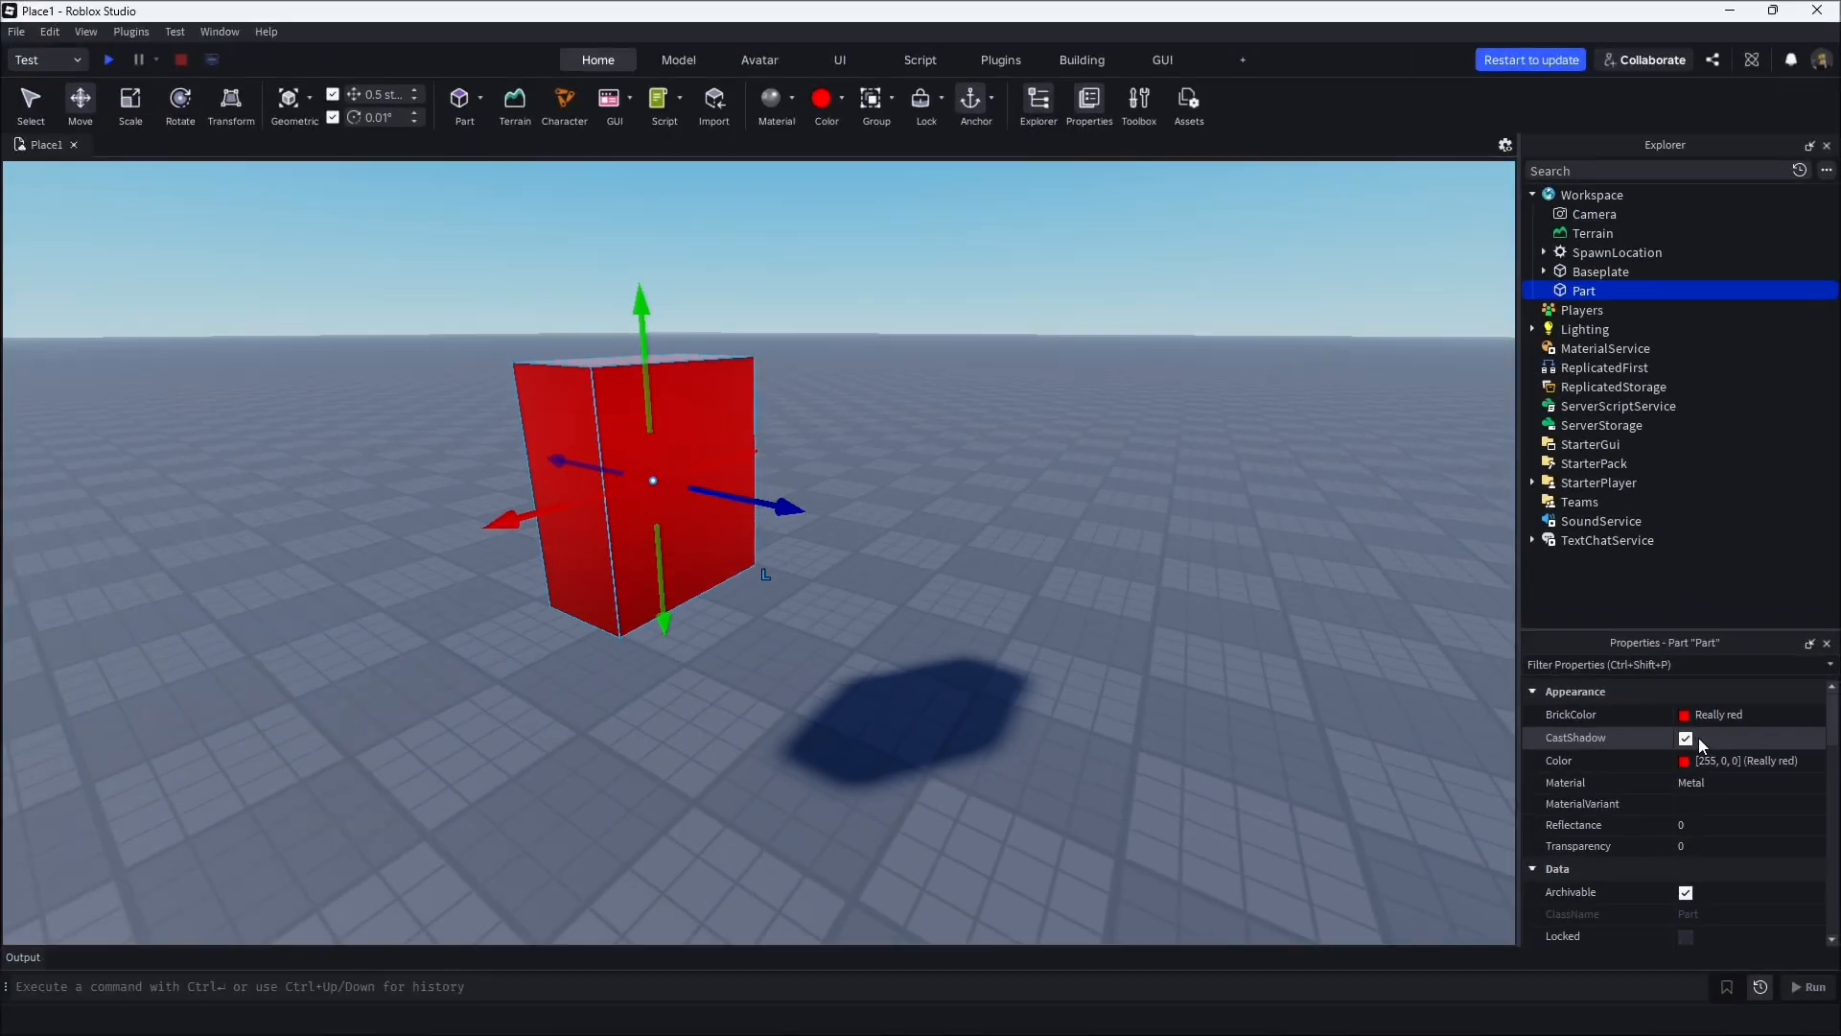
# Turn CastShadow off and back on for the red part
pyautogui.click(1686, 739)
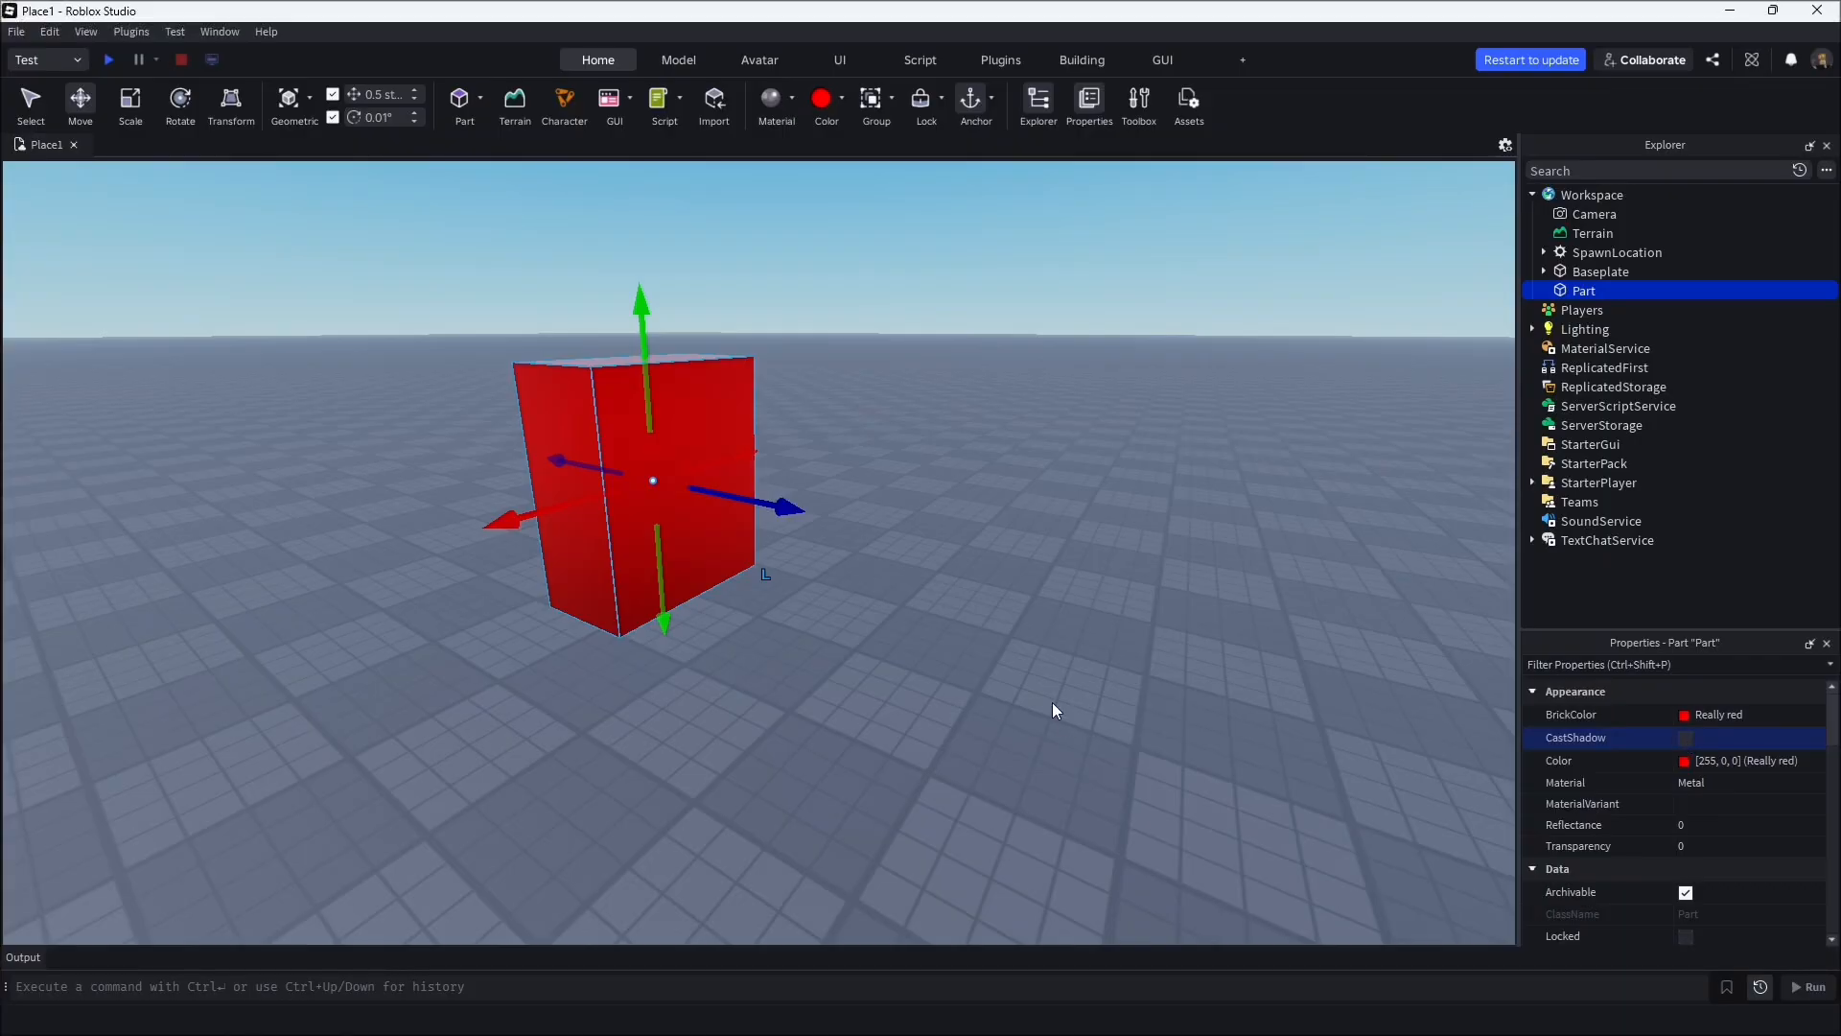
pyautogui.click(1685, 738)
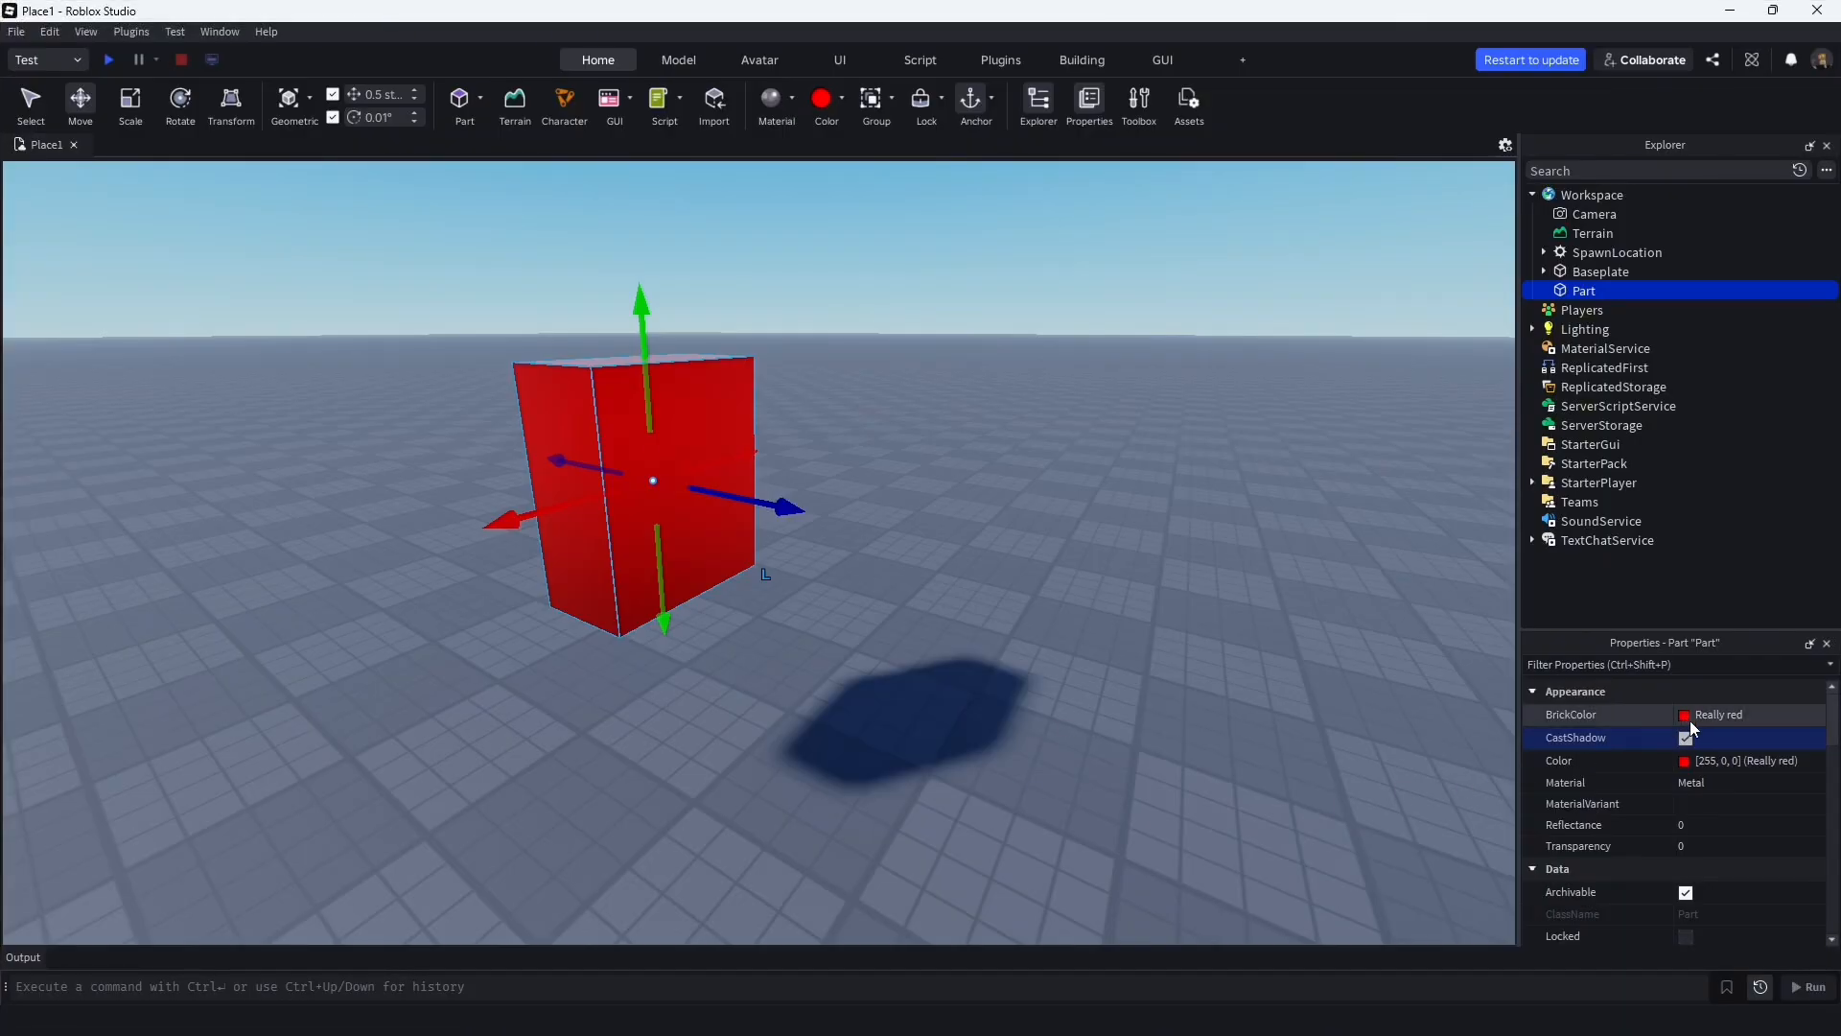
# Set the part's BrickColor to Carnation pink and try out other colours in the Color property's colour picker
pyautogui.click(1688, 717)
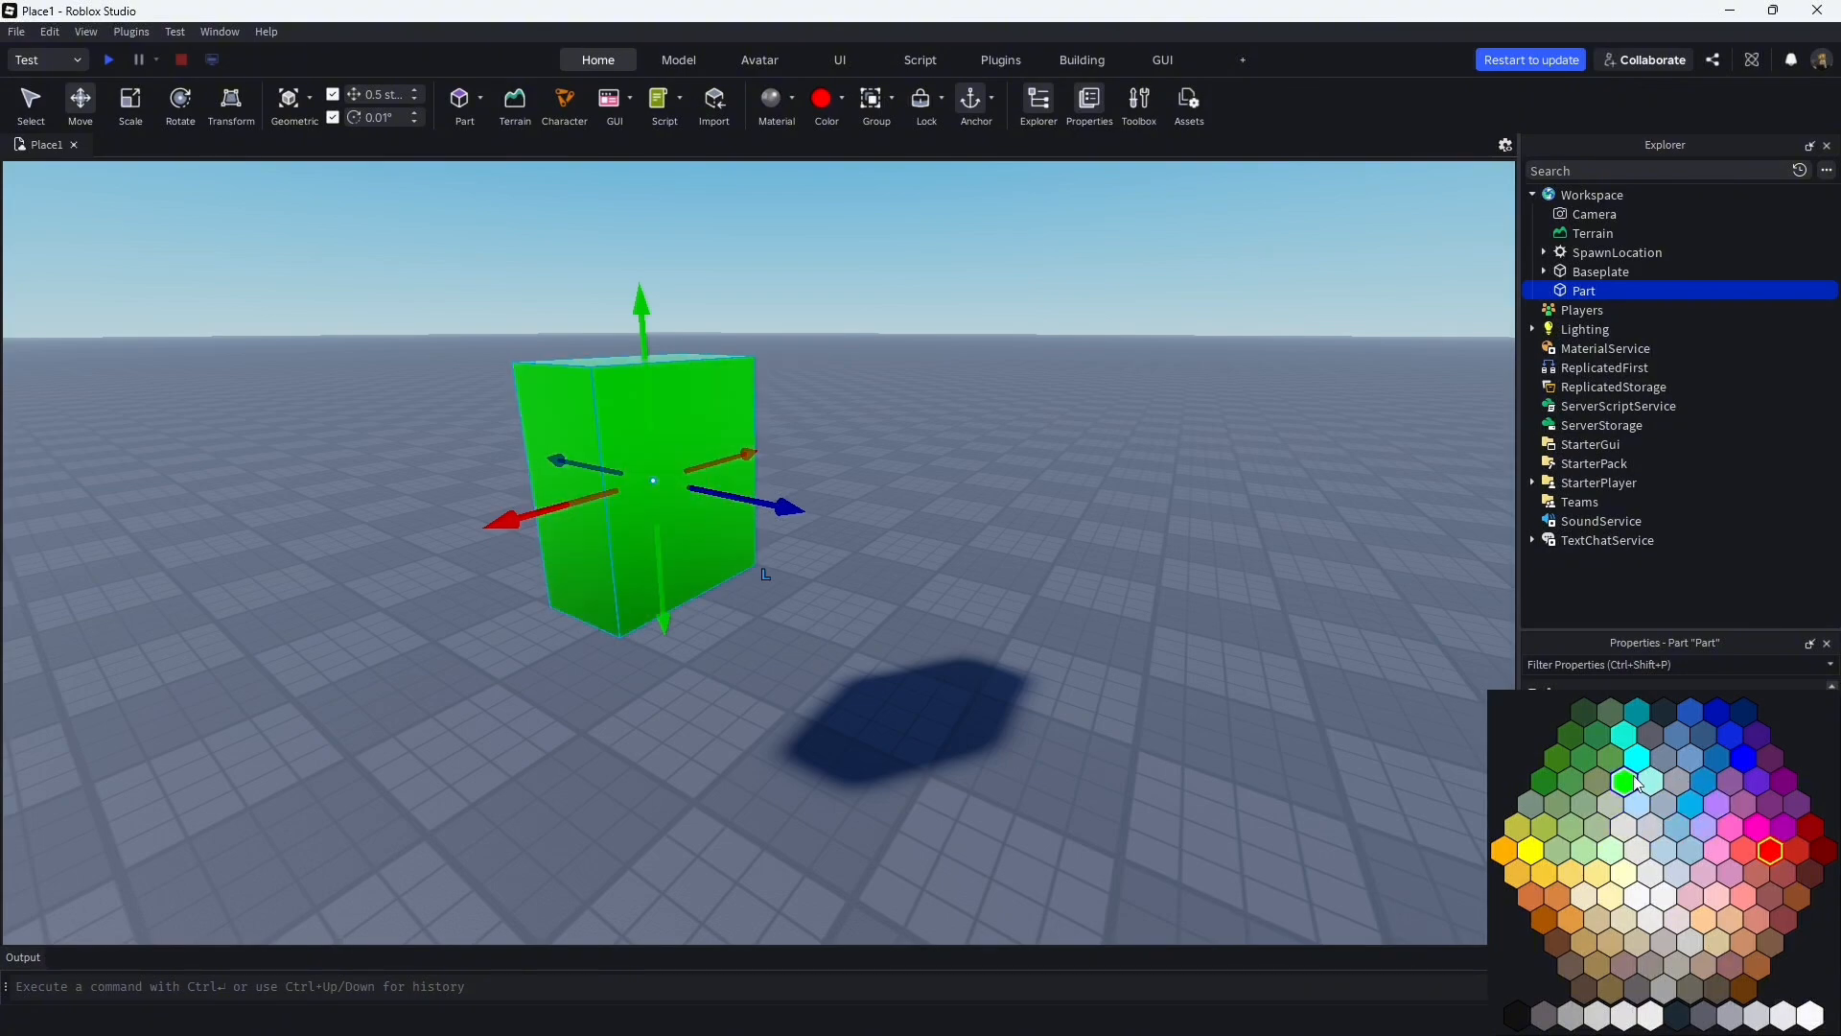
pyautogui.click(1717, 849)
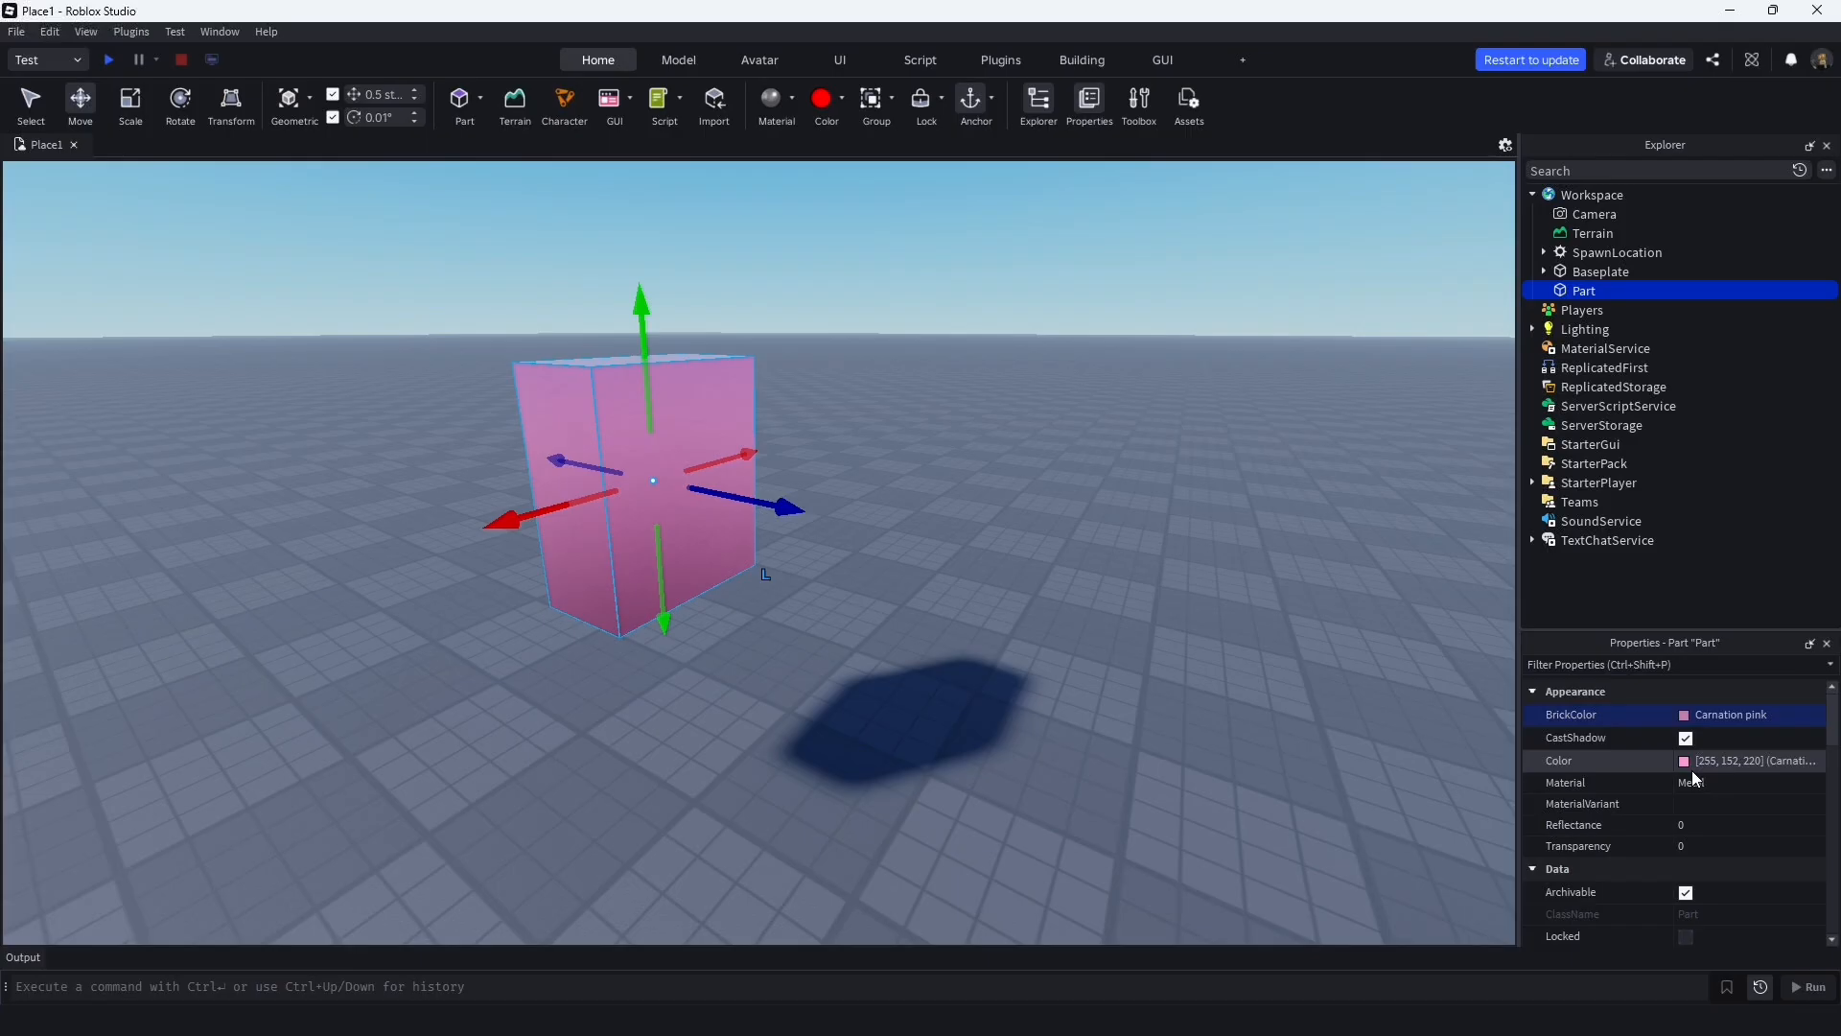
pyautogui.click(1015, 518)
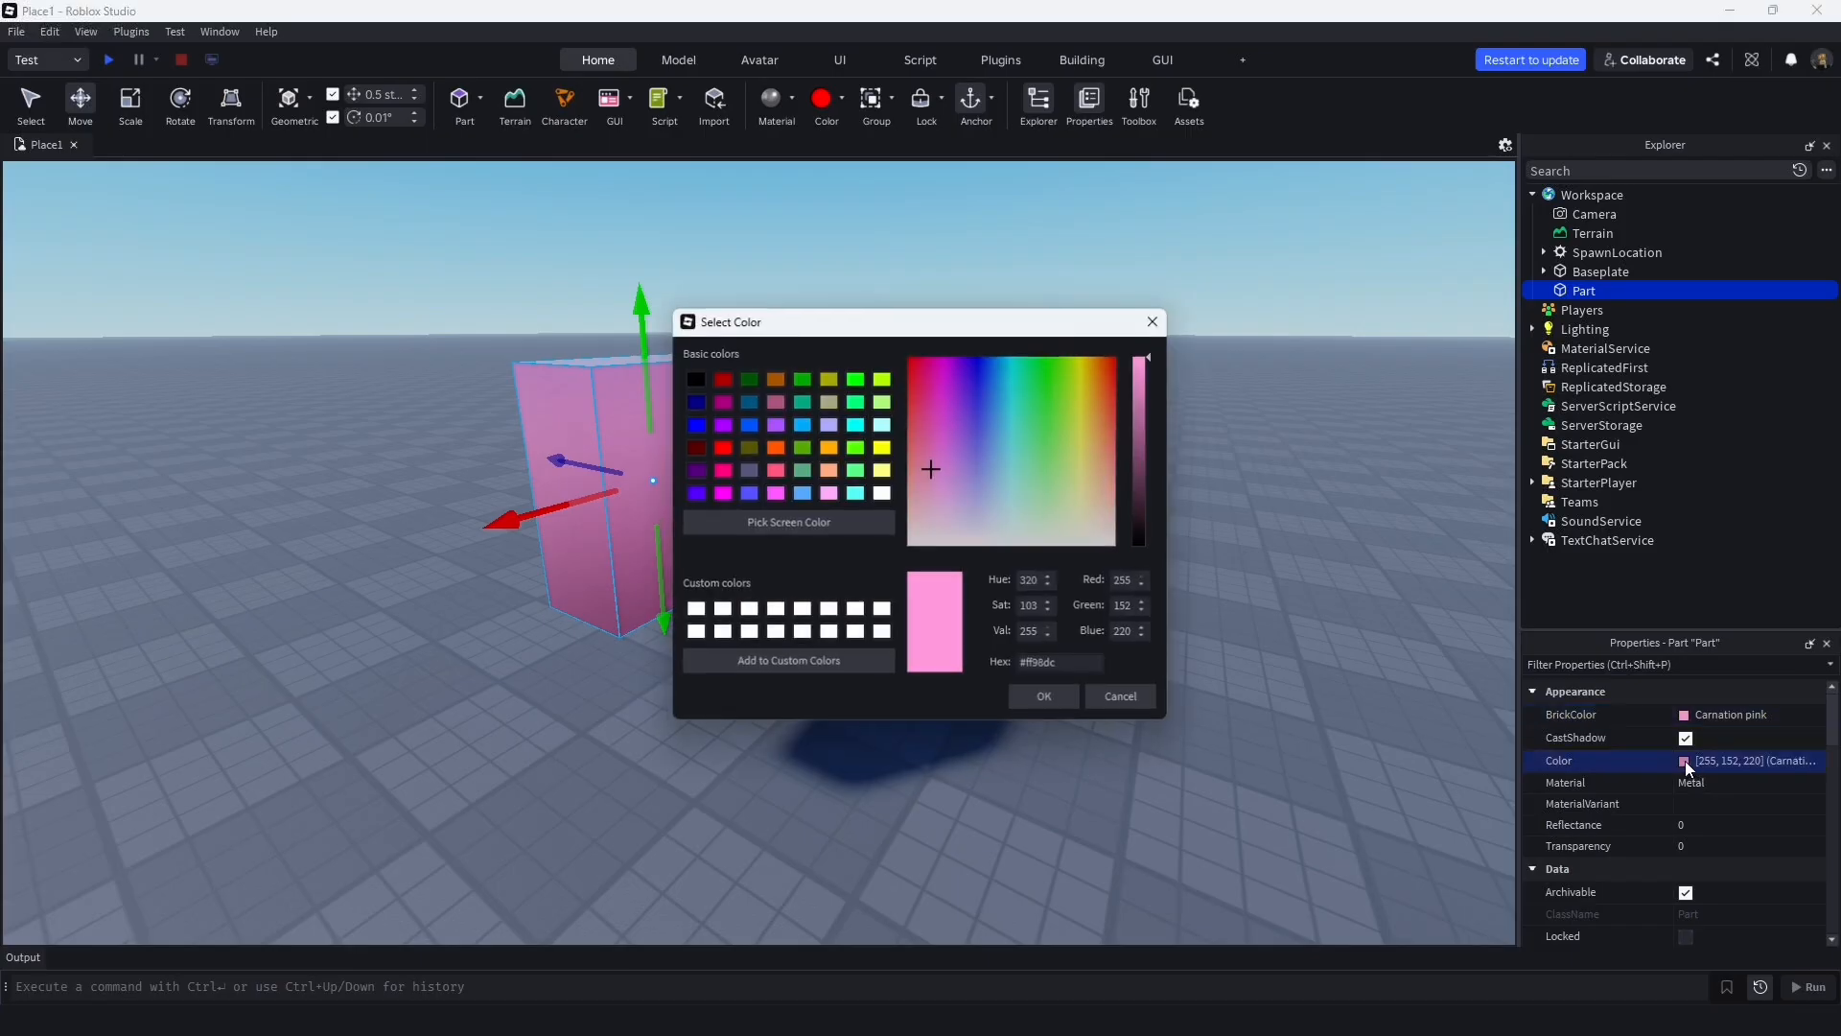
pyautogui.moveTo(1008, 413); pyautogui.dragTo(1106, 448)
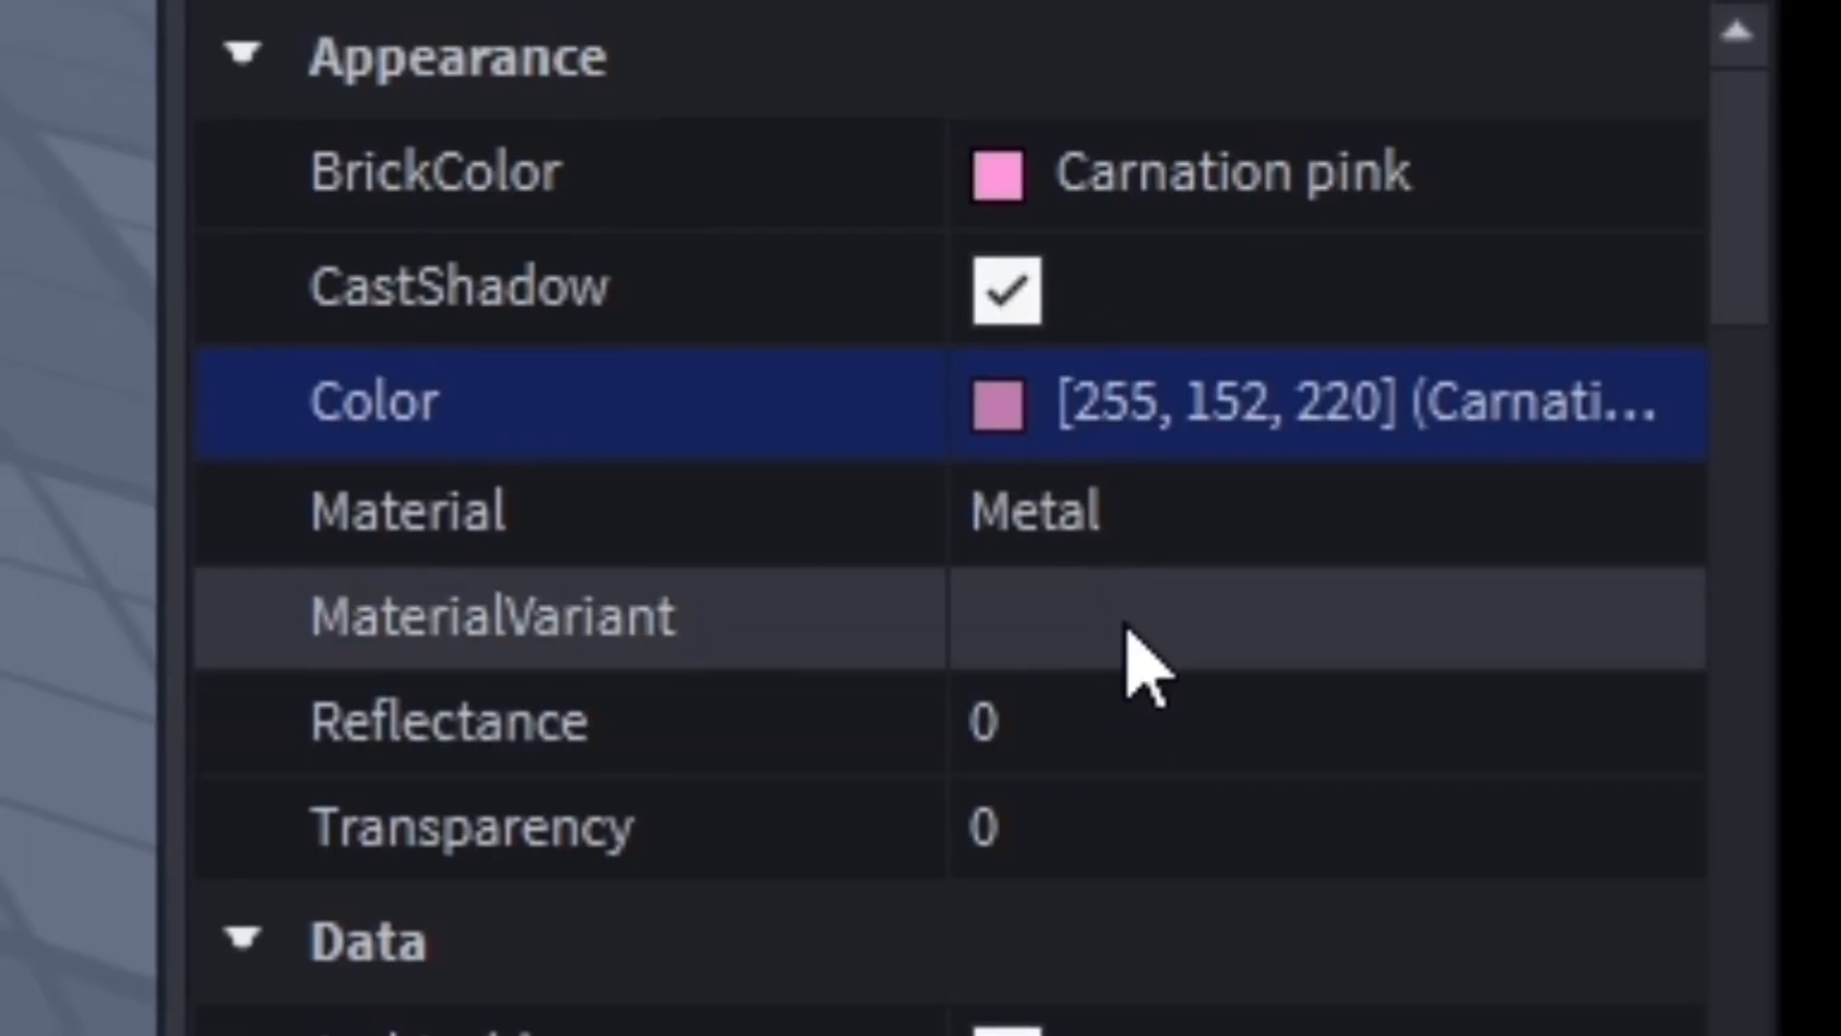
# Try the Ground material on the pink part and experiment with raising its Transparency
pyautogui.click(1141, 551)
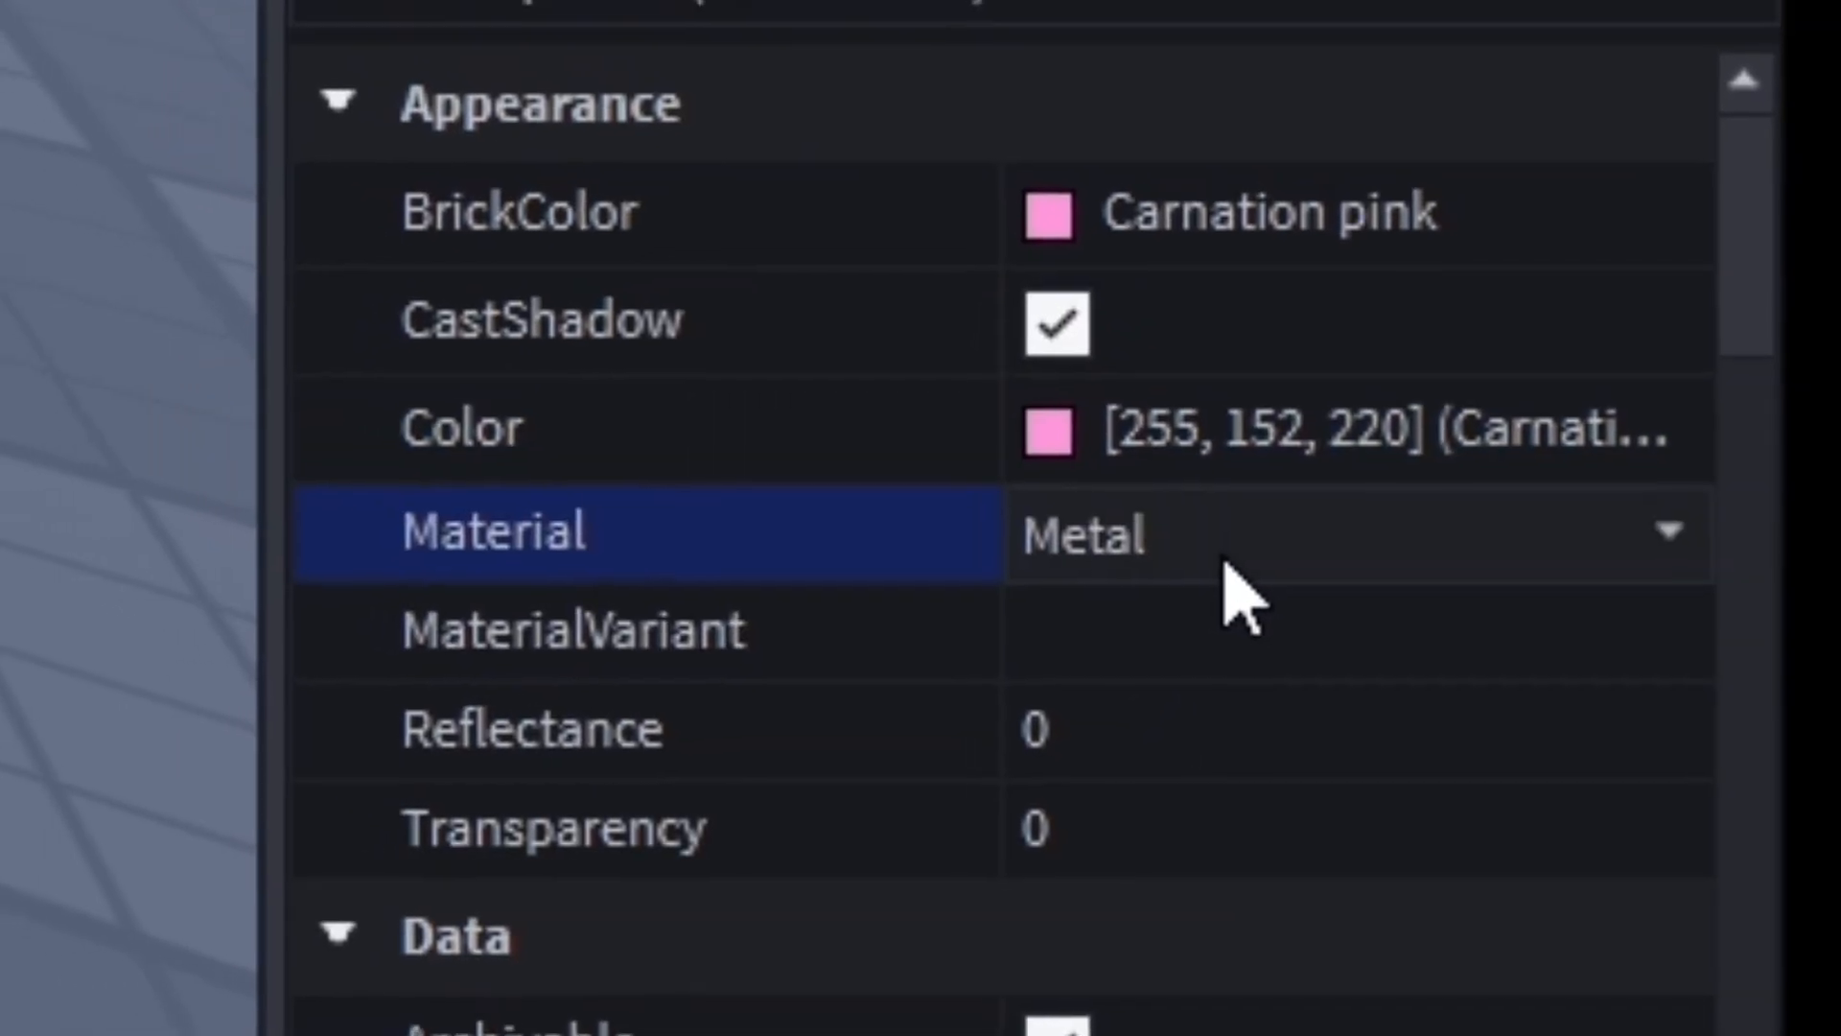
pyautogui.click(1146, 554)
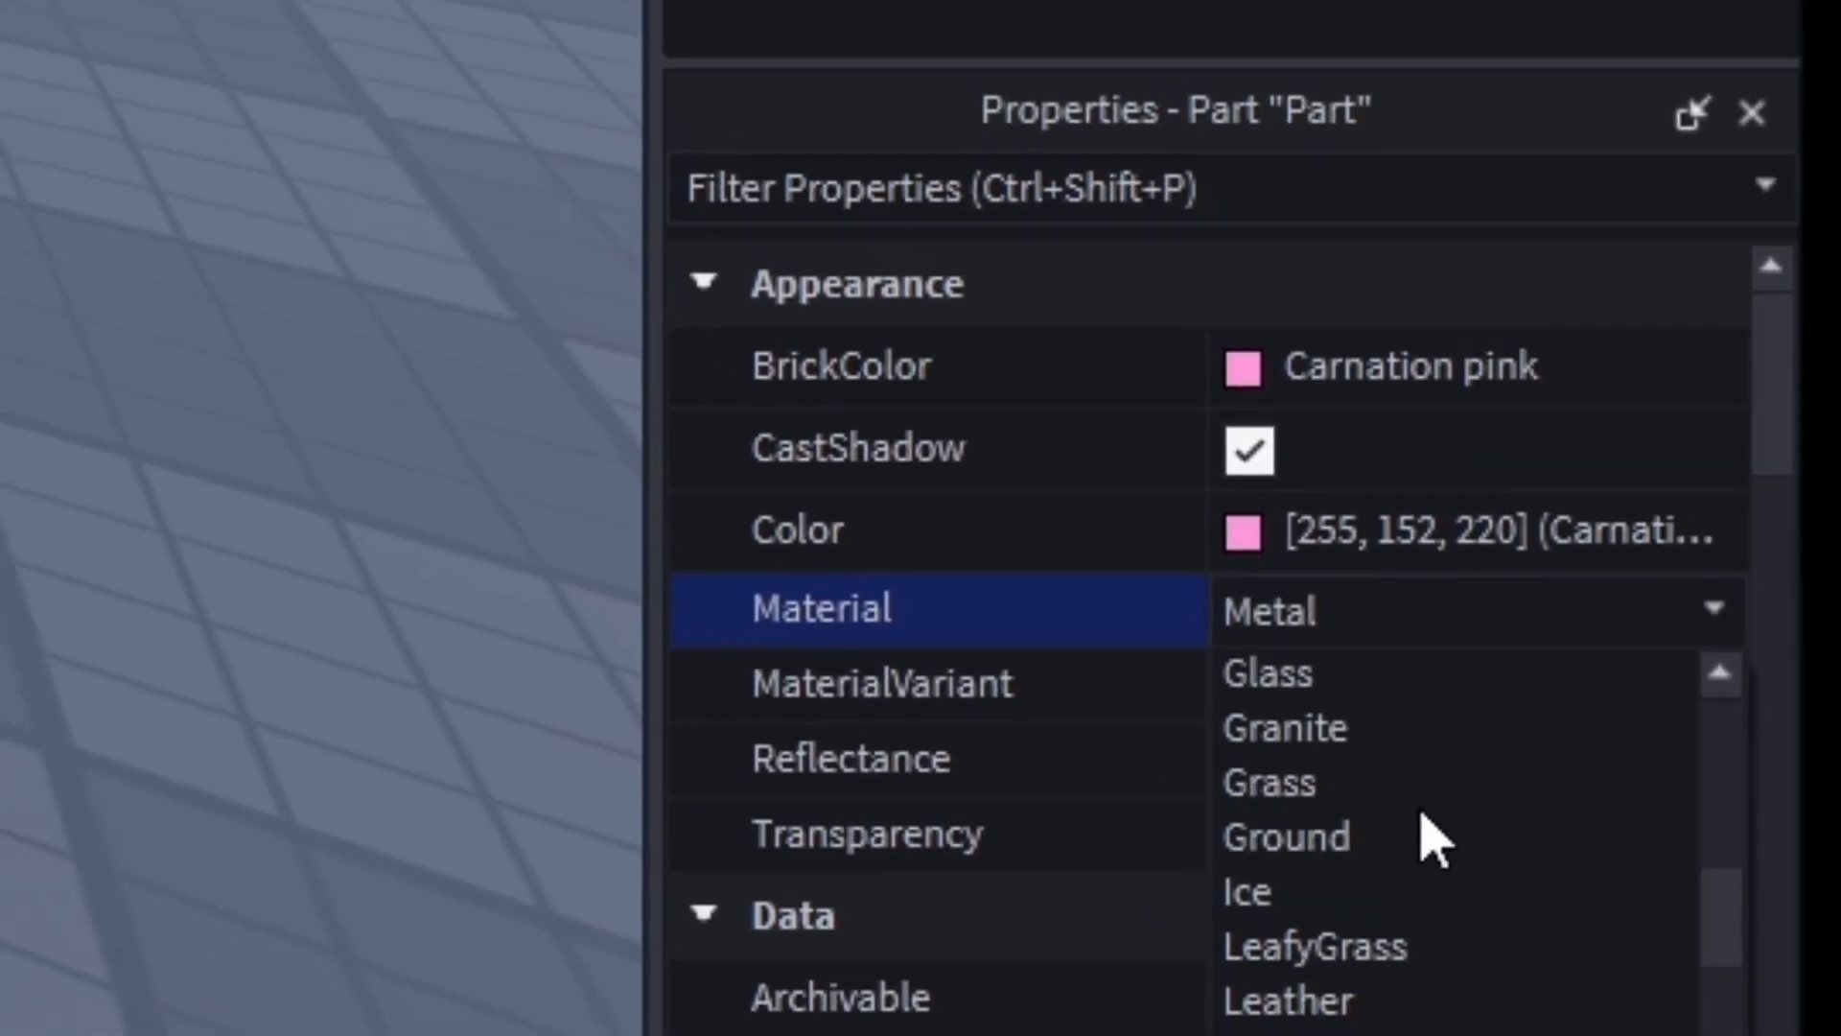
pyautogui.click(1429, 842)
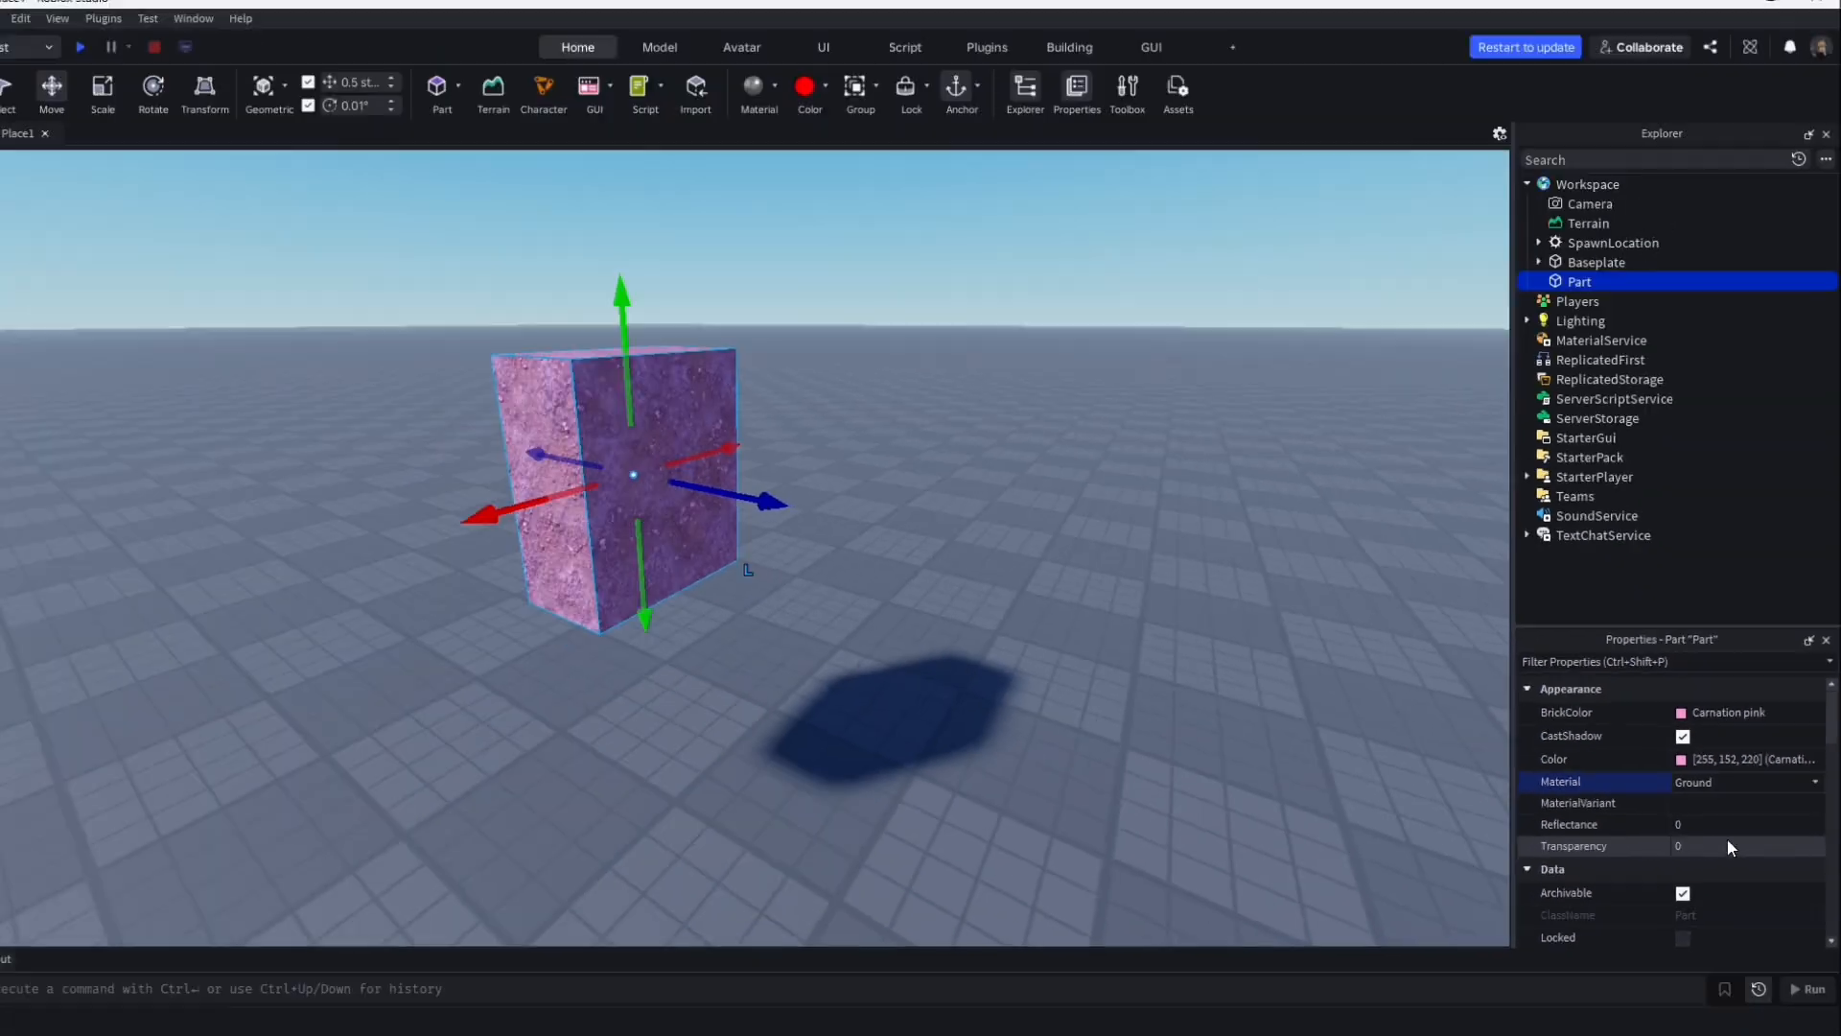
pyautogui.click(1721, 848)
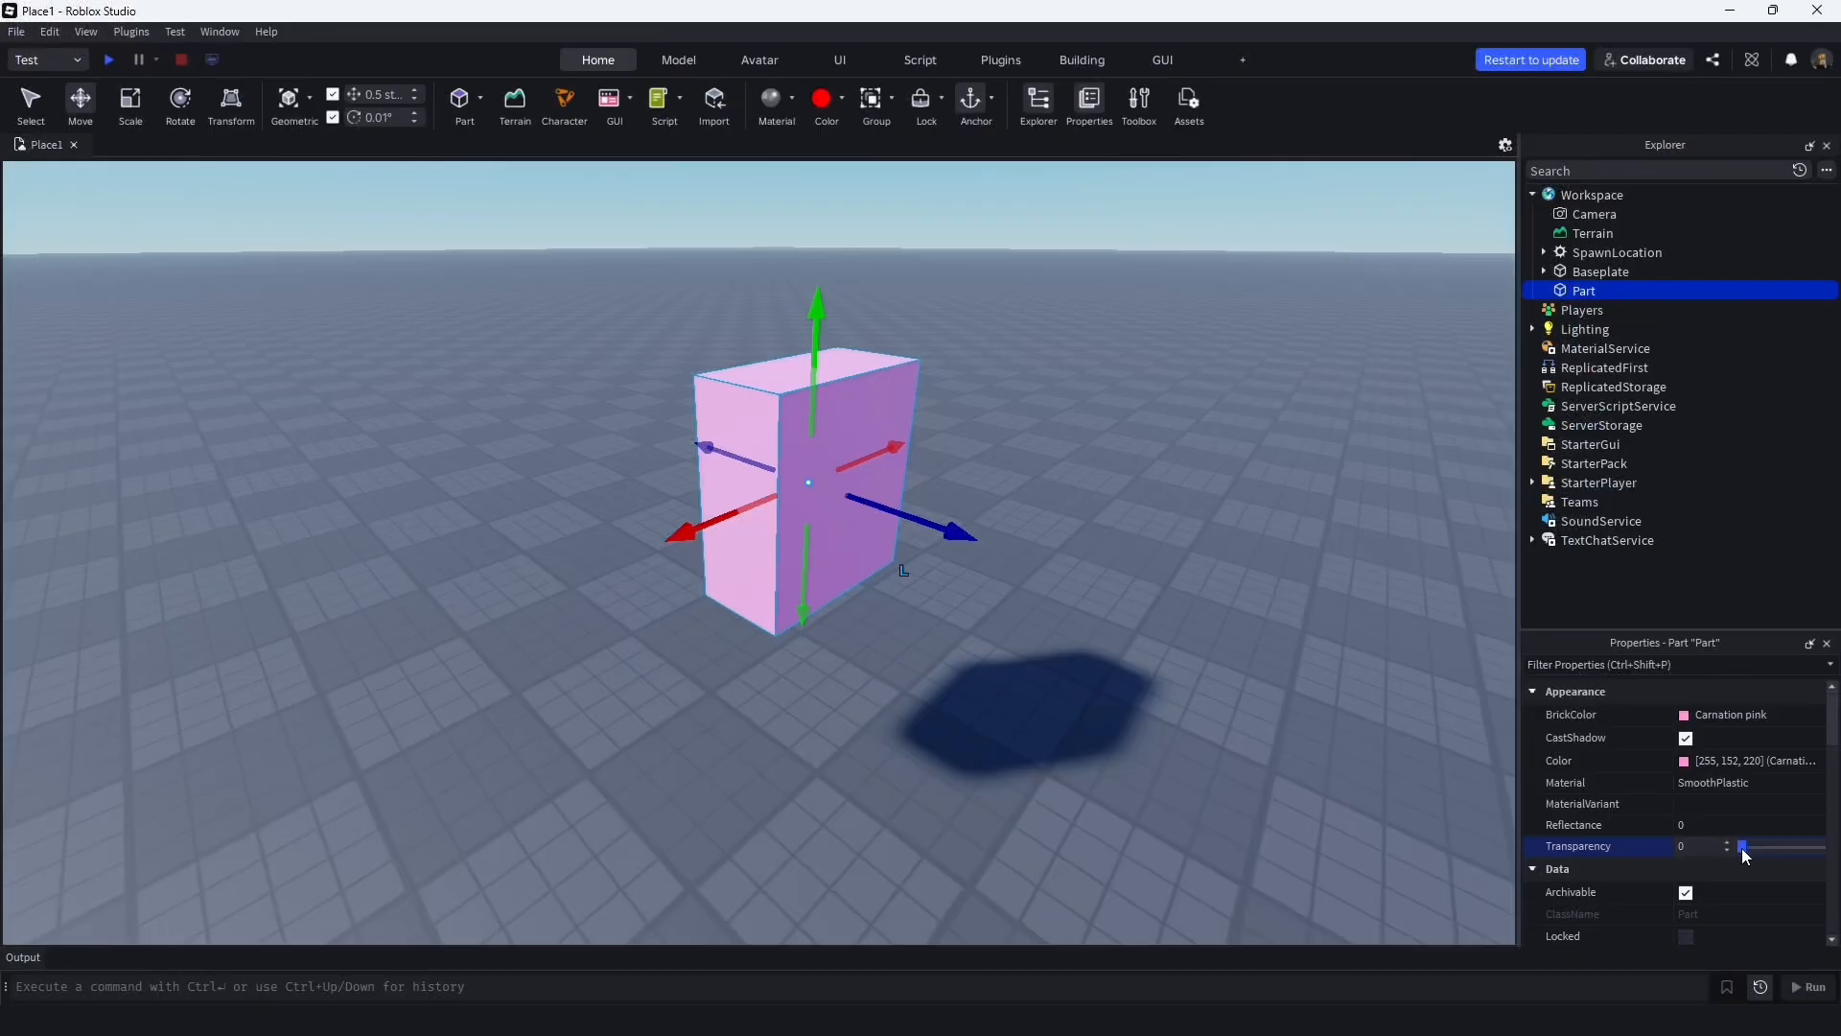
pyautogui.moveTo(1766, 854)
pyautogui.mouseDown()
pyautogui.moveTo(1822, 853)
pyautogui.moveTo(1789, 863)
pyautogui.mouseUp()
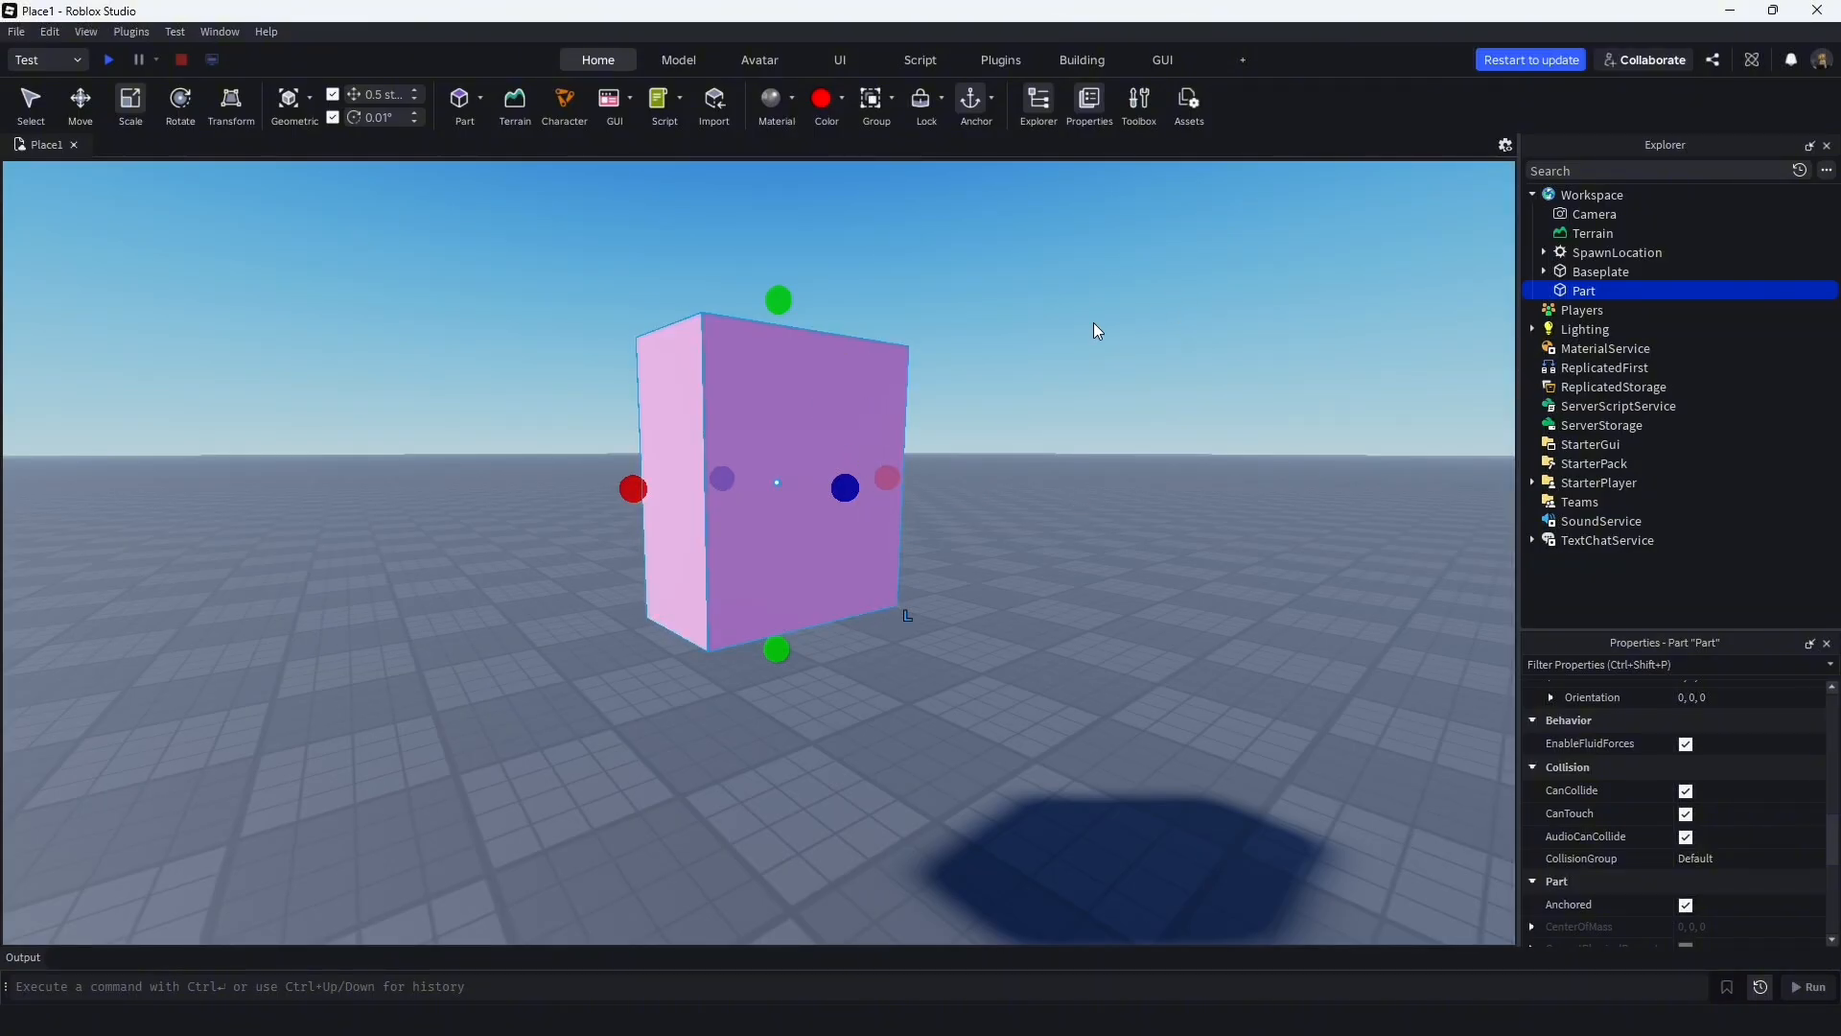
# Turn off CanCollide for the pink part
pyautogui.click(1694, 790)
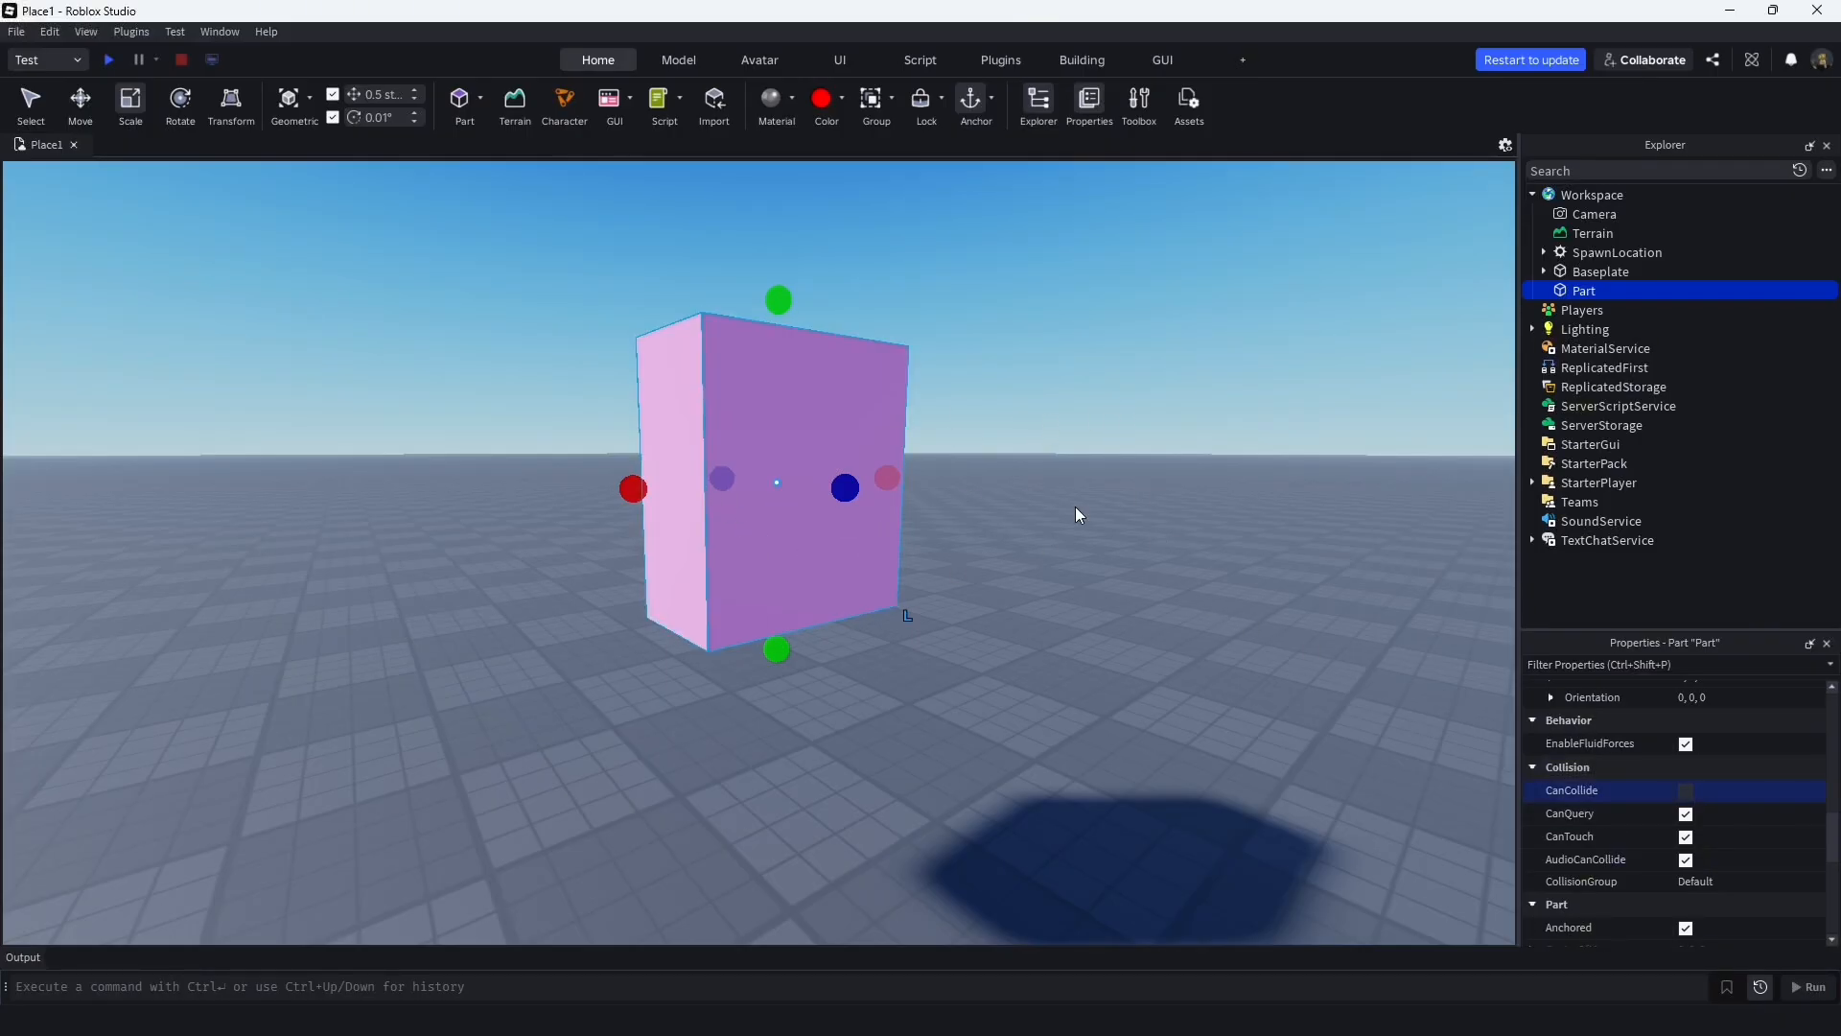
pyautogui.moveTo(1074, 506); pyautogui.dragTo(1074, 505, button='right')
pyautogui.press('e')
pyautogui.press('q')
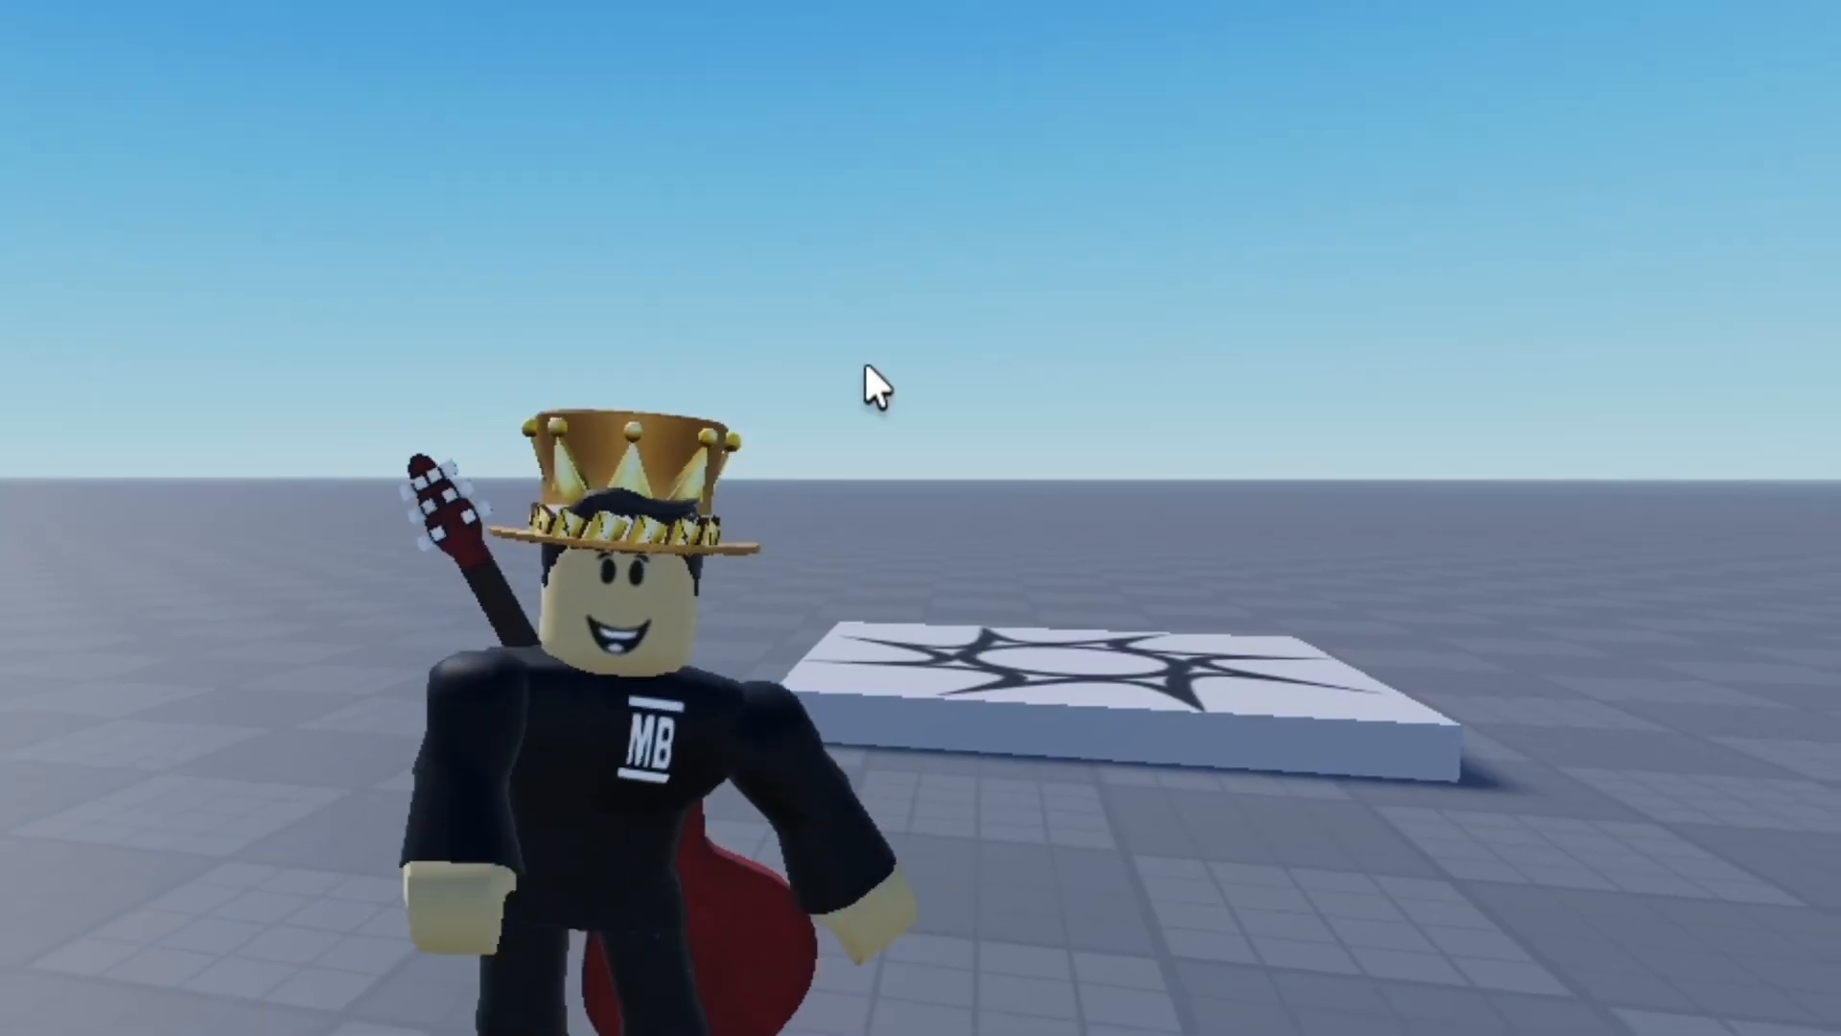